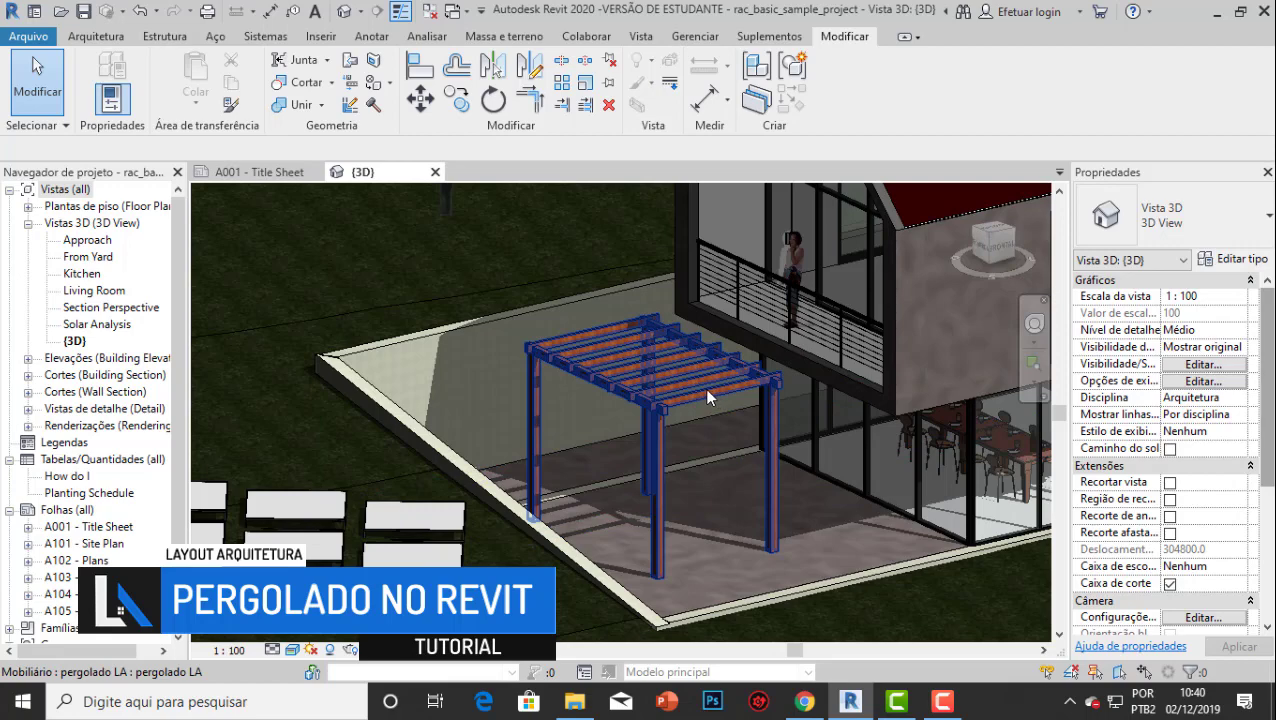
Open the pergolado LA family from the patio pergola in the family editor.
middle_click_drag(702, 377, 663, 465, "shift")
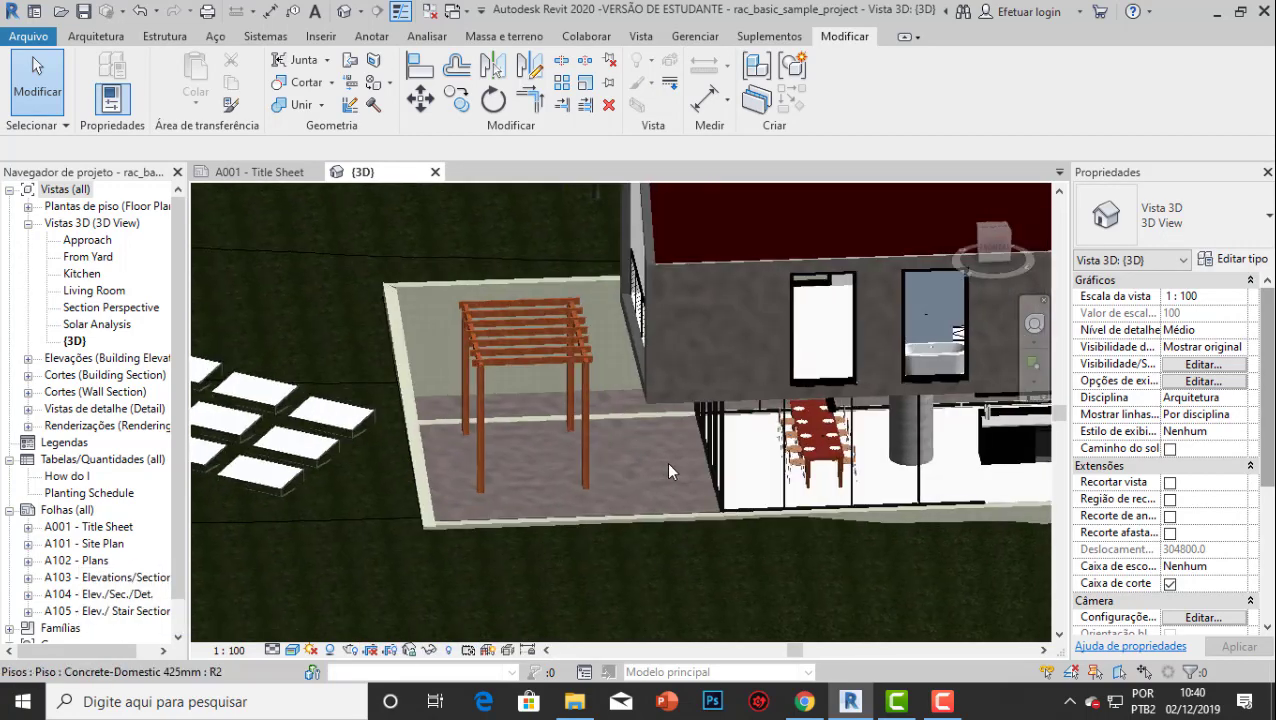
scroll(503, 365, "up", 4)
middle_click_drag(485, 400, 580, 345, "shift")
left_click(591, 337)
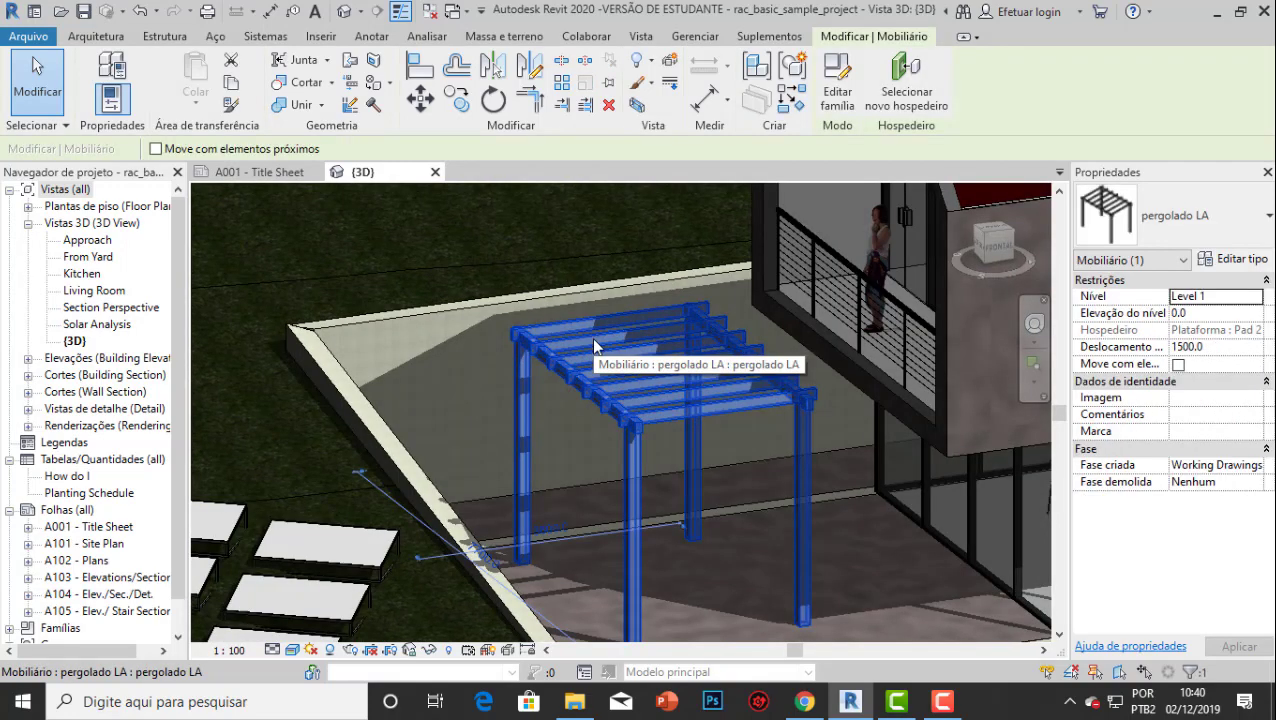
left_click(838, 100)
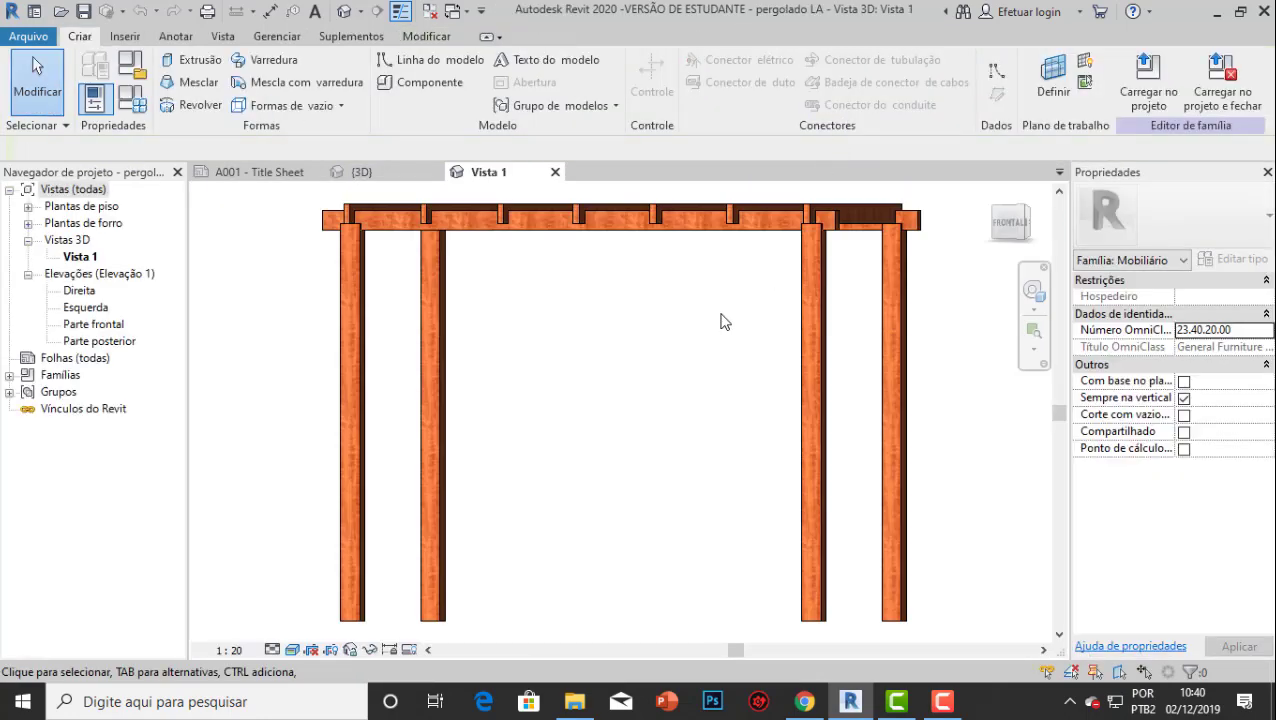
Examine the pergola family's posts, beams and cross slats from several 3D angles.
scroll(720, 322, "down", 3)
middle_click_drag(766, 413, 728, 527, "shift")
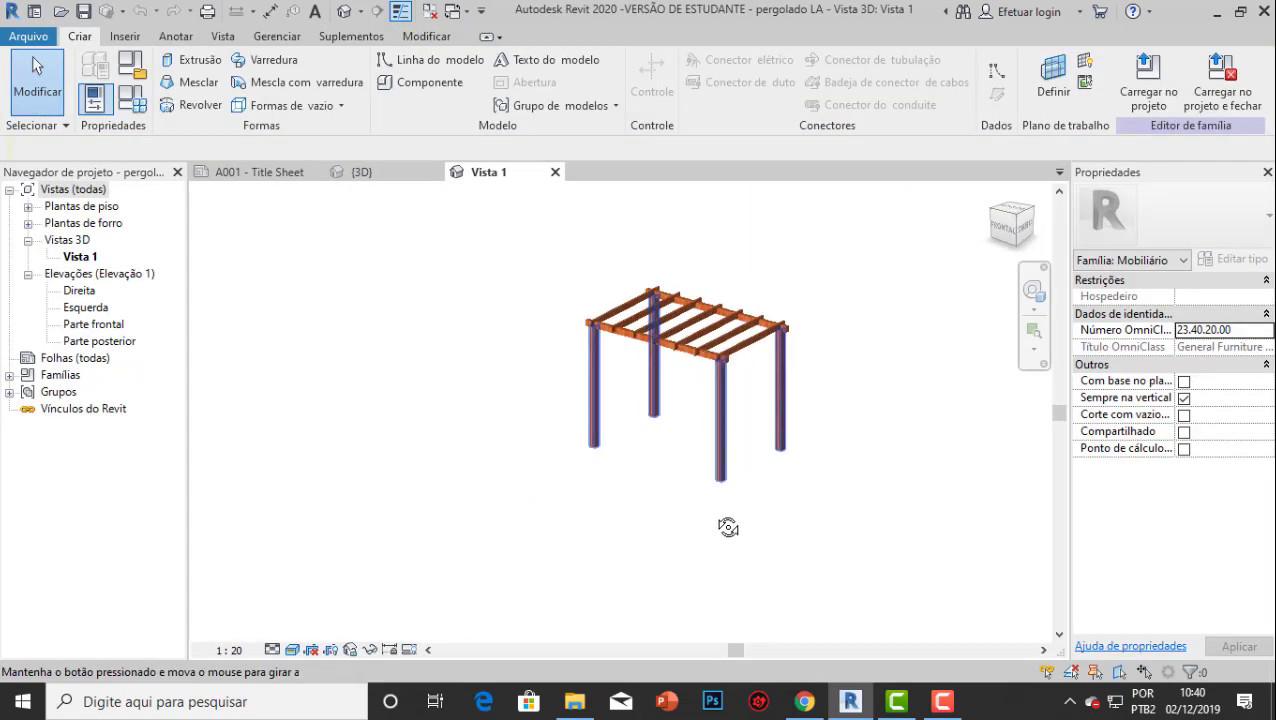
scroll(713, 320, "up", 3)
left_click(700, 328)
scroll(718, 450, "down", 2)
middle_click_drag(706, 474, 605, 442, "shift")
left_click(751, 260)
scroll(635, 402, "up", 2)
scroll(711, 515, "down", 2)
scroll(675, 452, "down", 2)
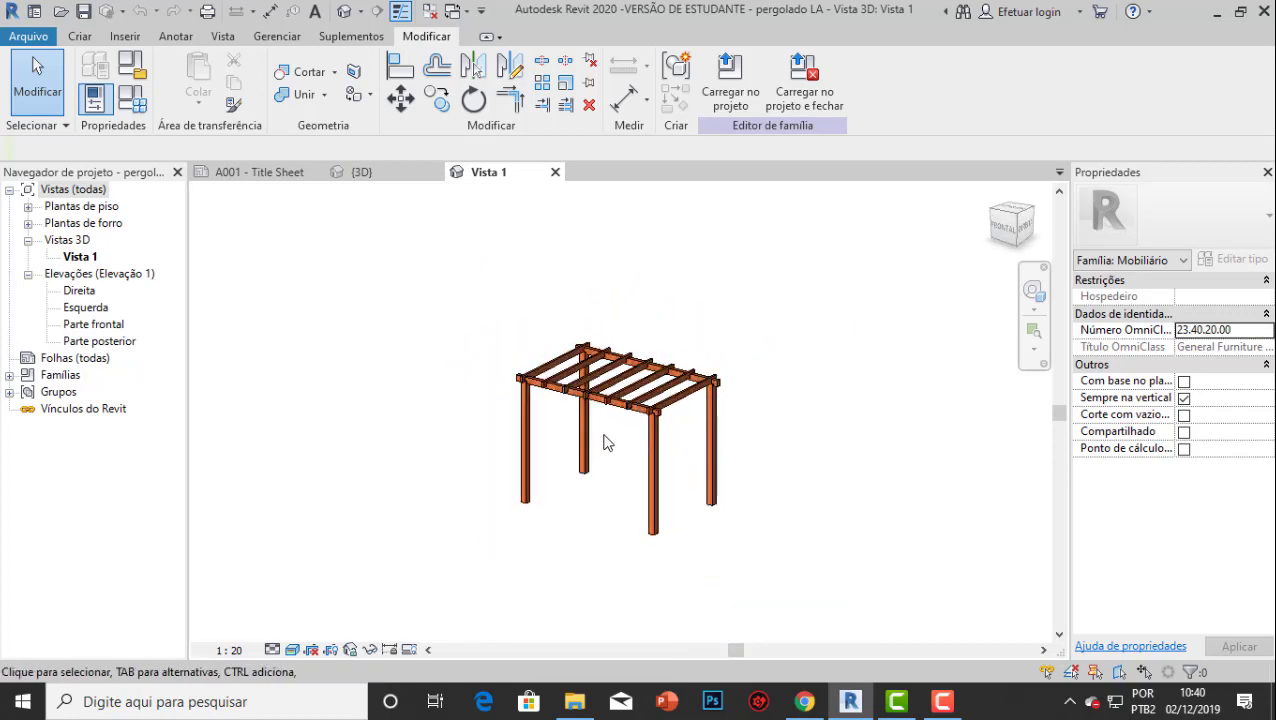
scroll(598, 438, "up", 2)
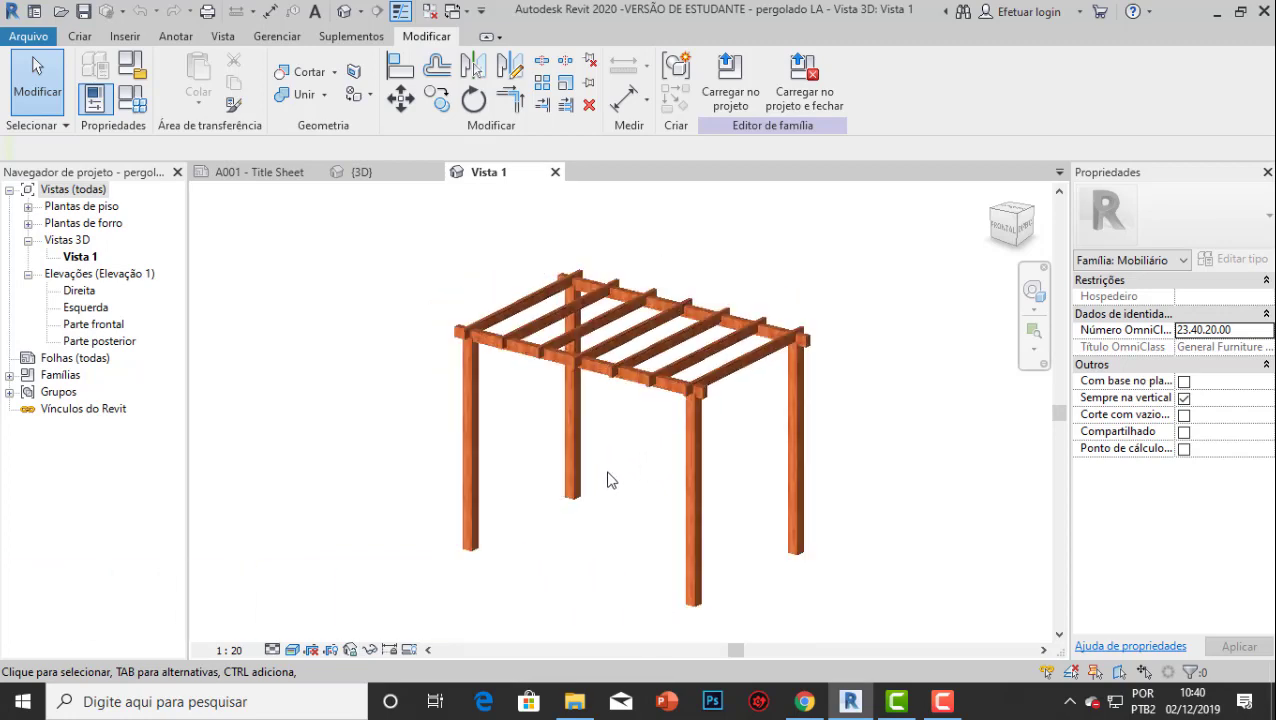
middle_click_drag(607, 478, 635, 419, "shift")
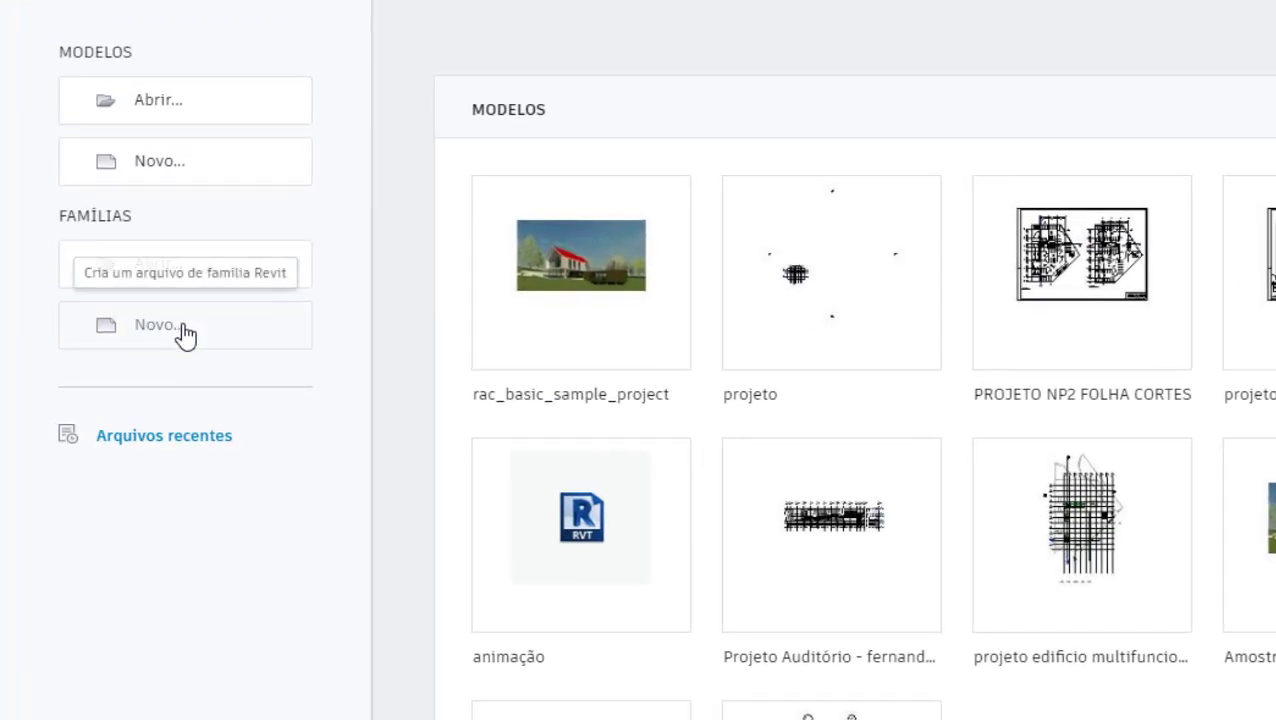
Create a new family from the Mobiliário métrico template in the Portuguese family templates folder.
left_click(186, 328)
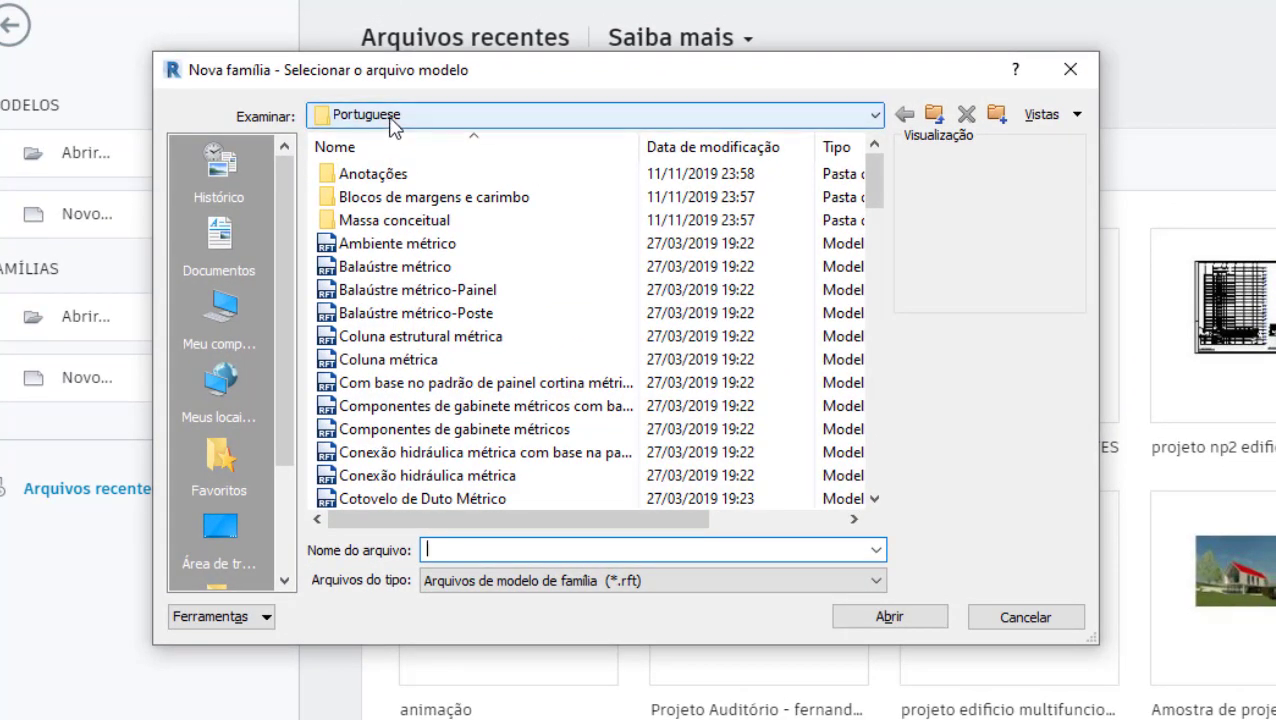
left_click(393, 122)
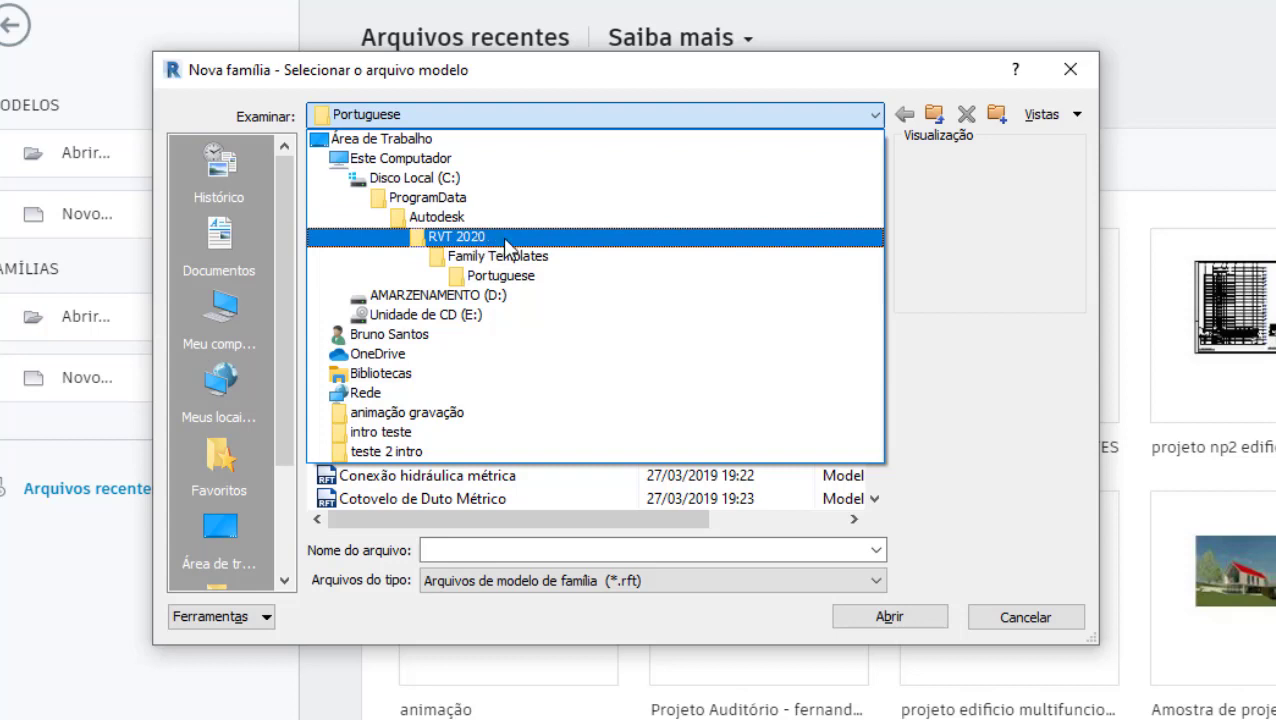
left_click(538, 285)
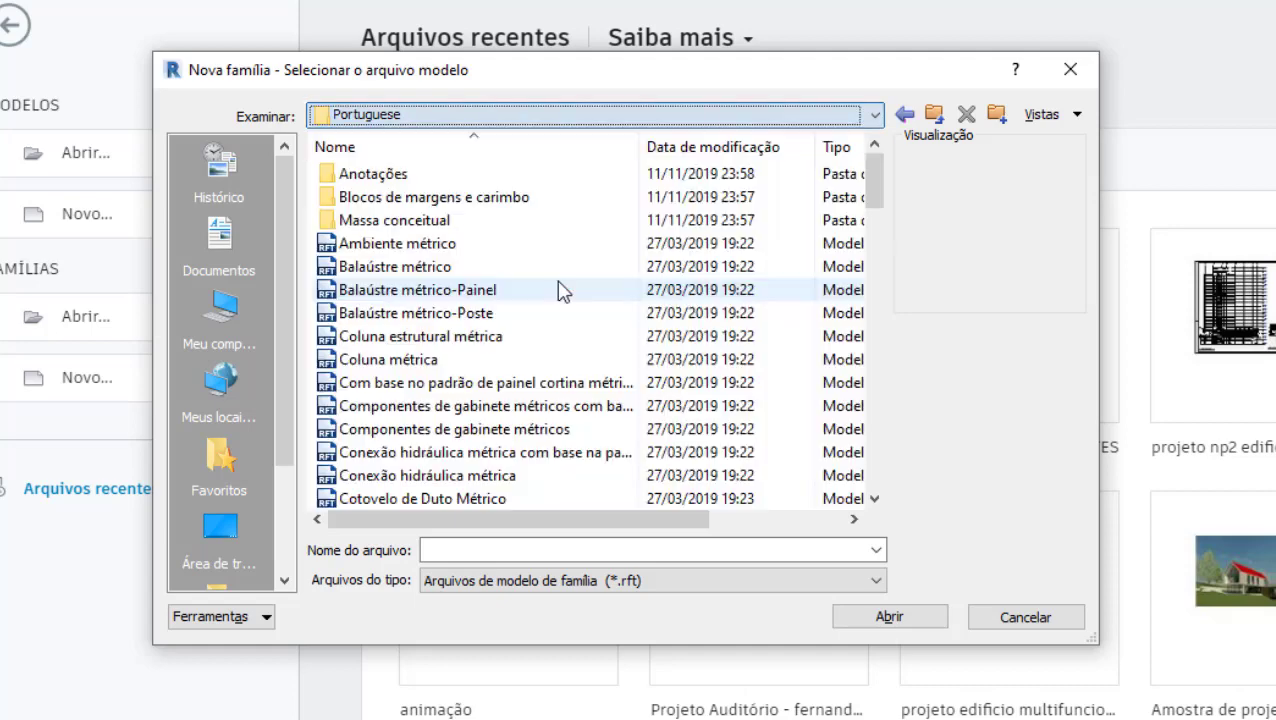
scroll(455, 283, "down", 1)
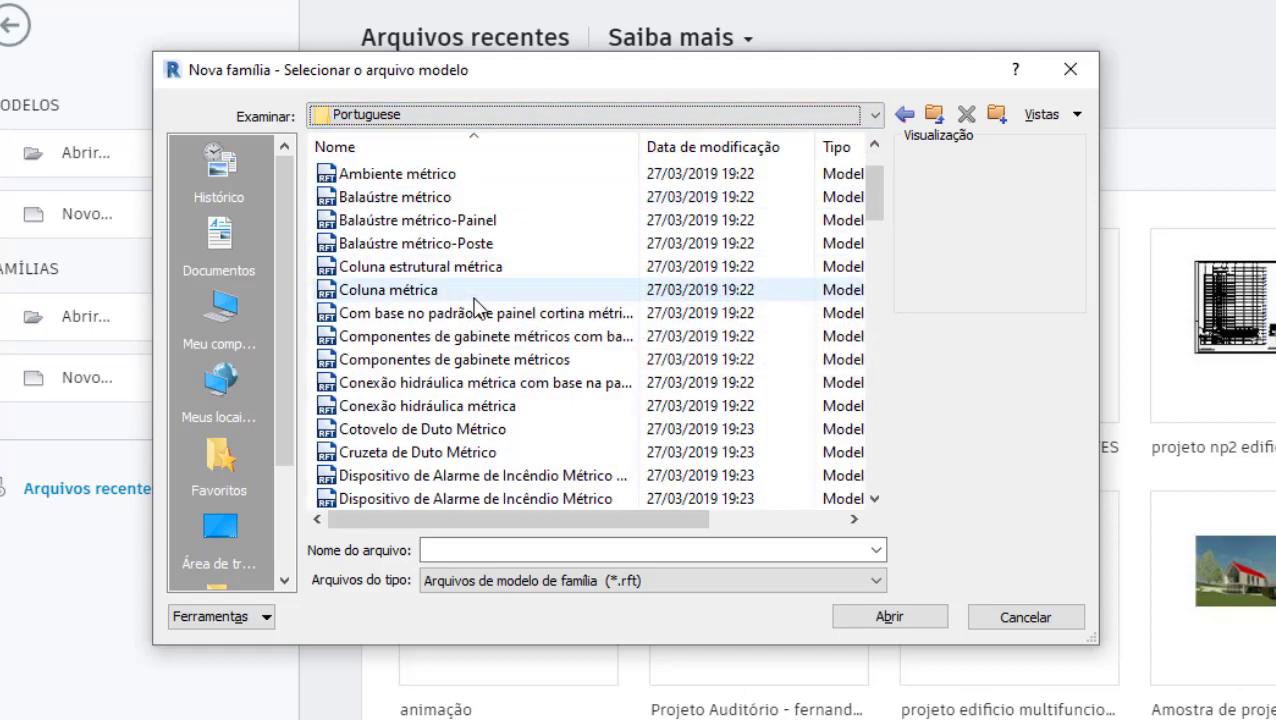
scroll(457, 298, "down", 1)
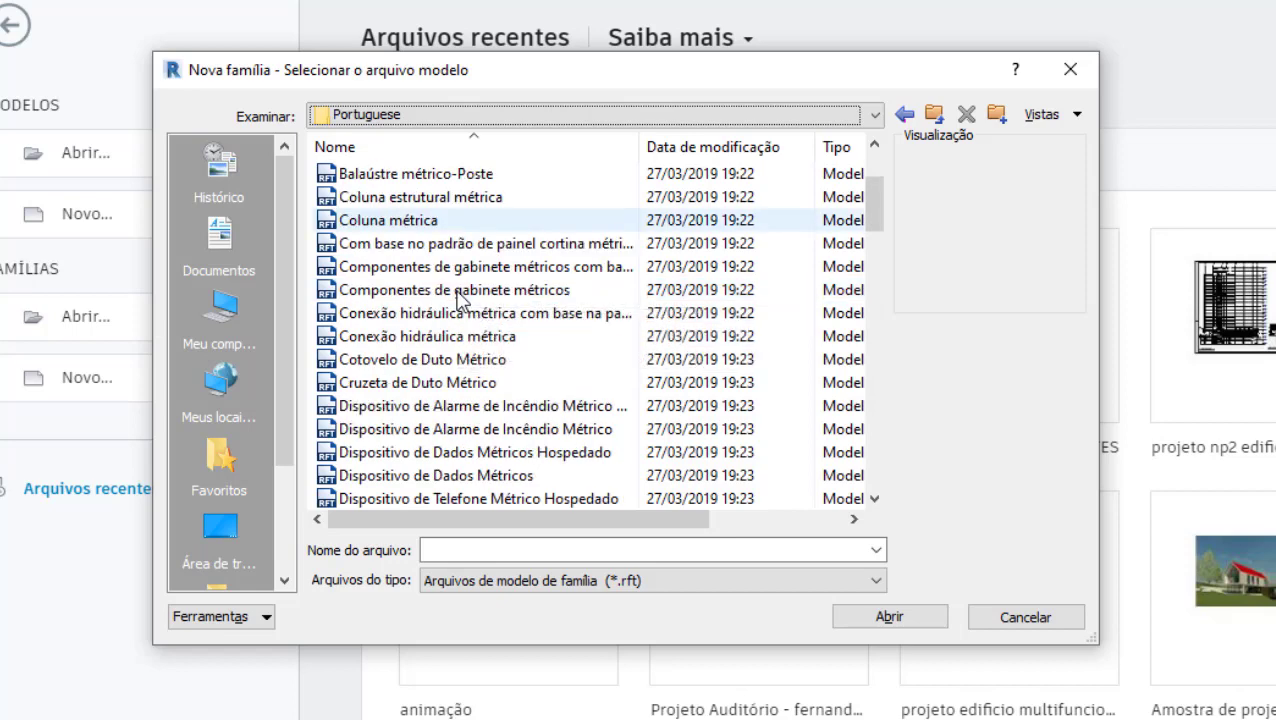
scroll(457, 298, "up", 1)
scroll(477, 303, "down", 9)
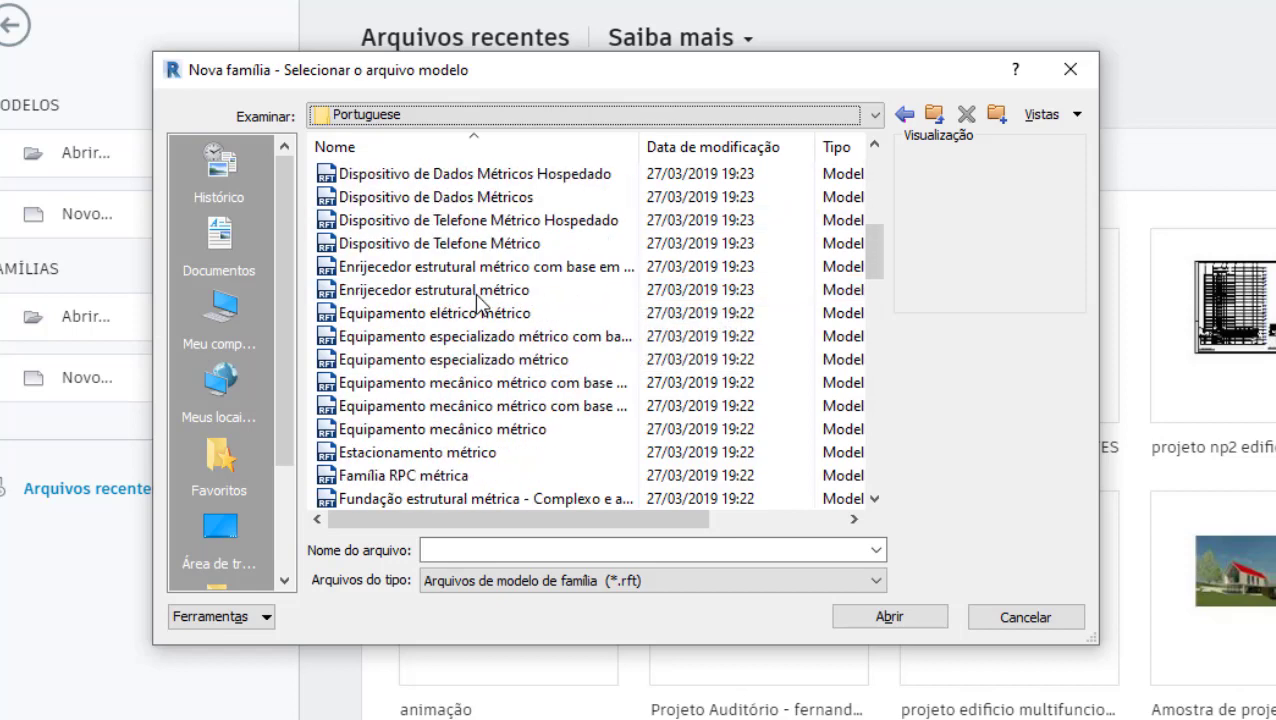
scroll(430, 388, "down", 4)
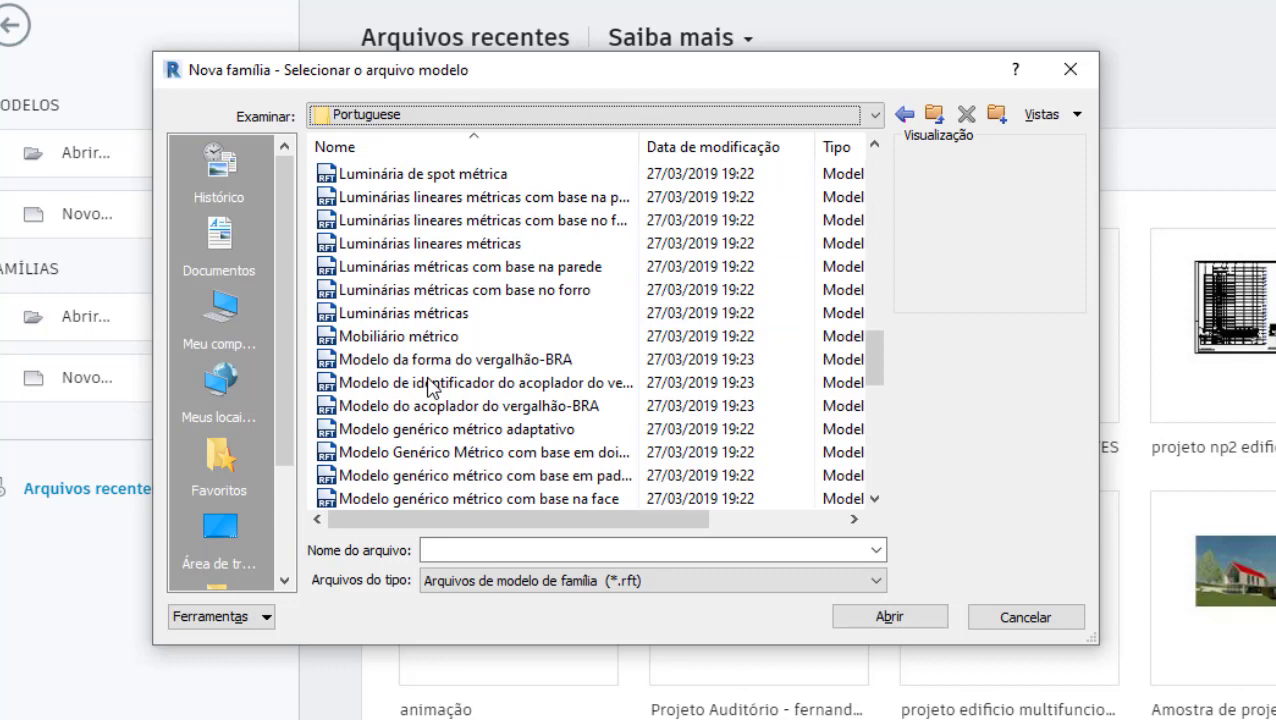
left_click(420, 342)
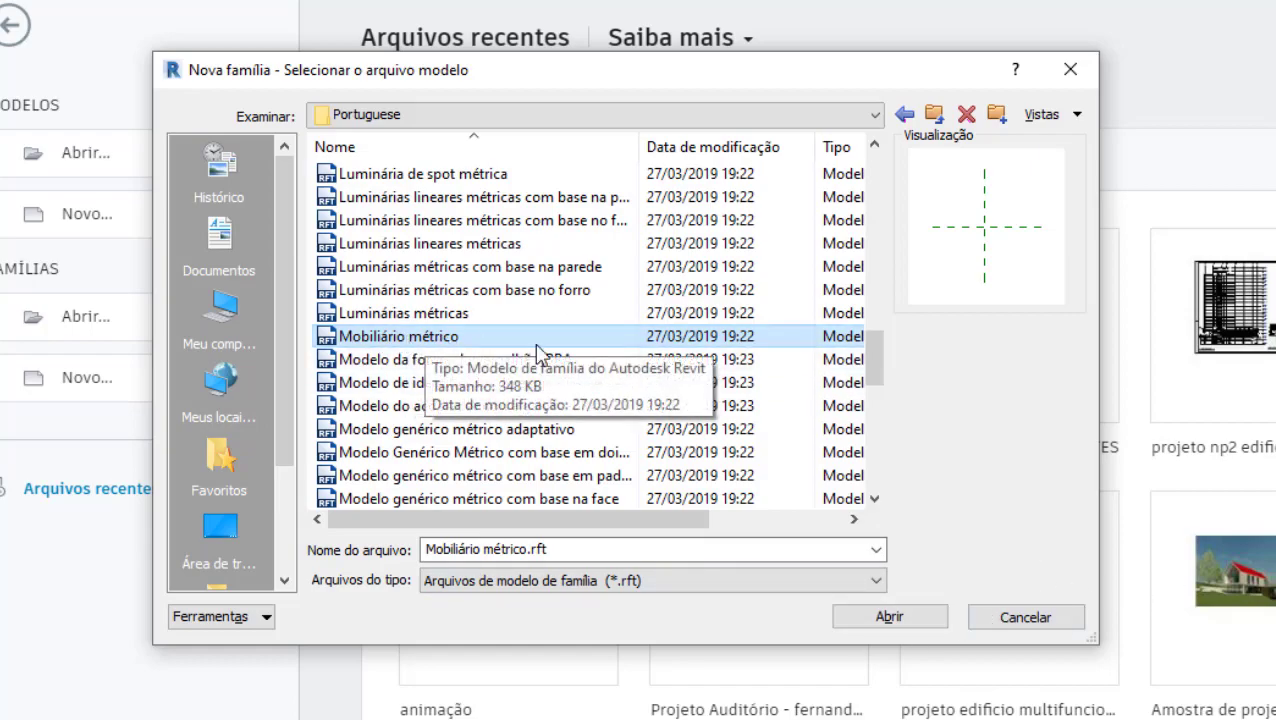
left_click(858, 610)
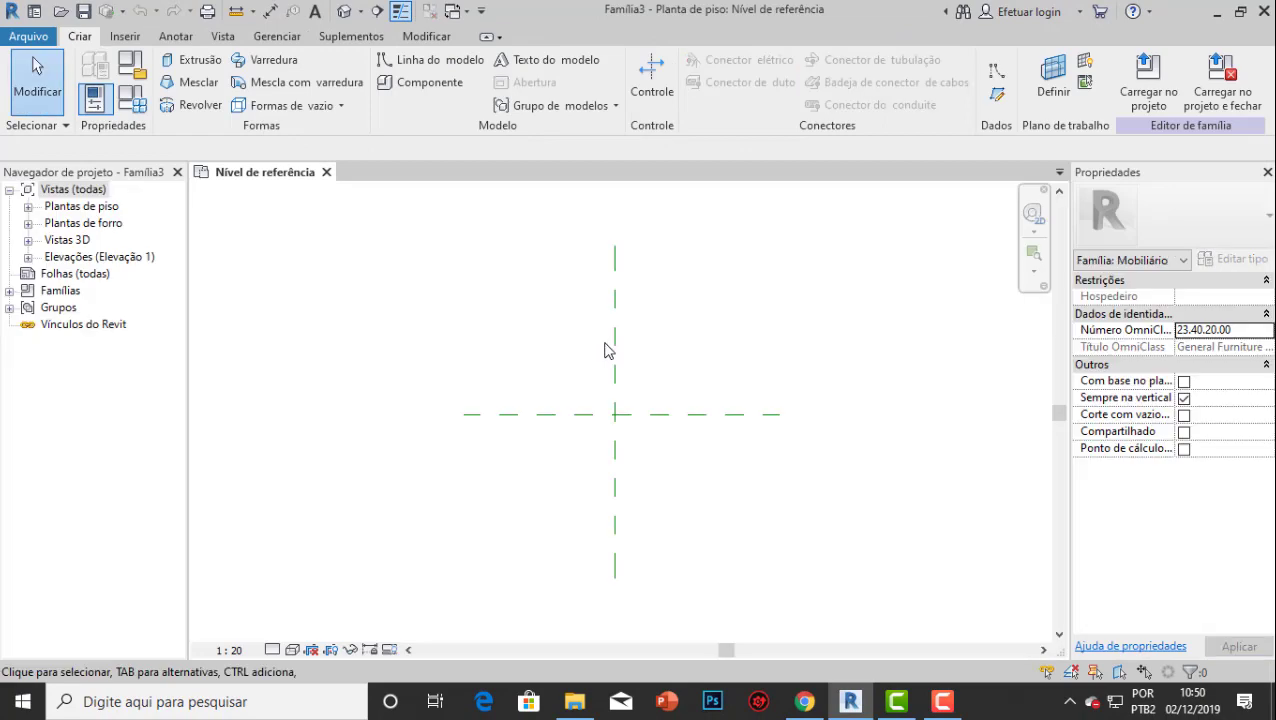
Expand the floor plans in the project browser and select the Nível de referência view.
middle_click_drag(626, 441, 504, 417)
scroll(494, 421, "down", 1)
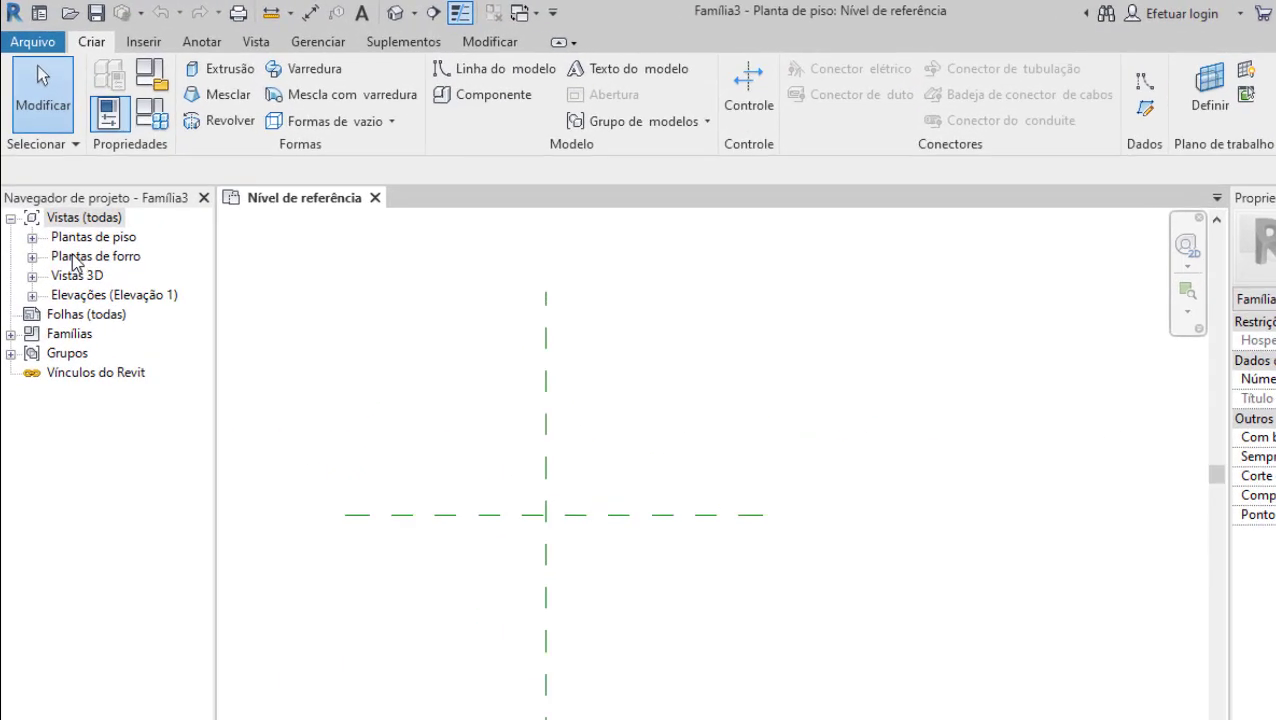
left_click(32, 237)
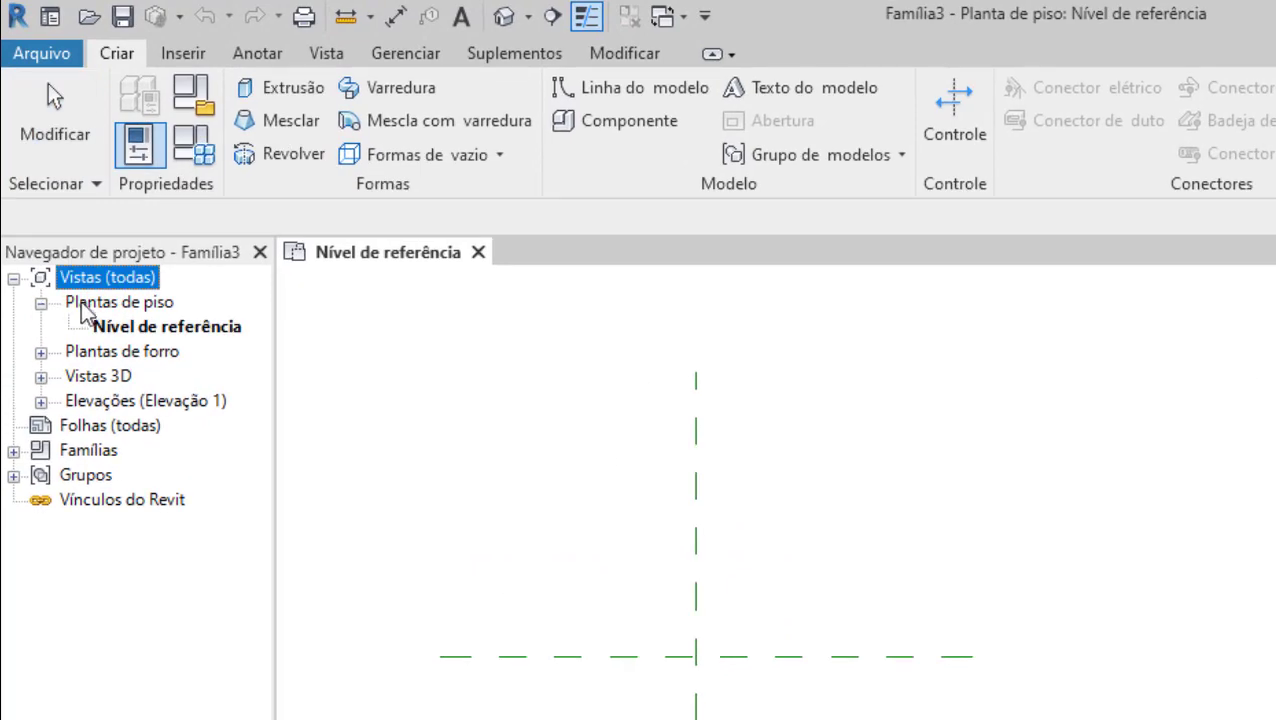
left_click(192, 336)
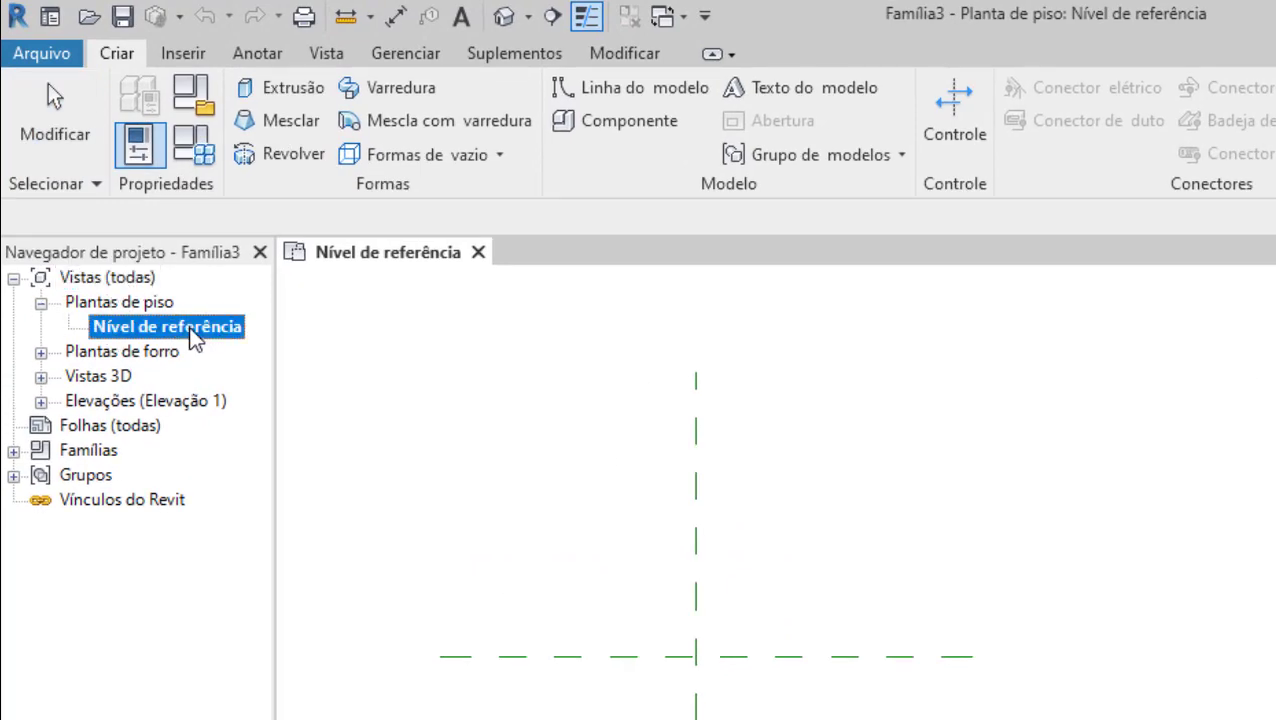
scroll(772, 520, "down", 1)
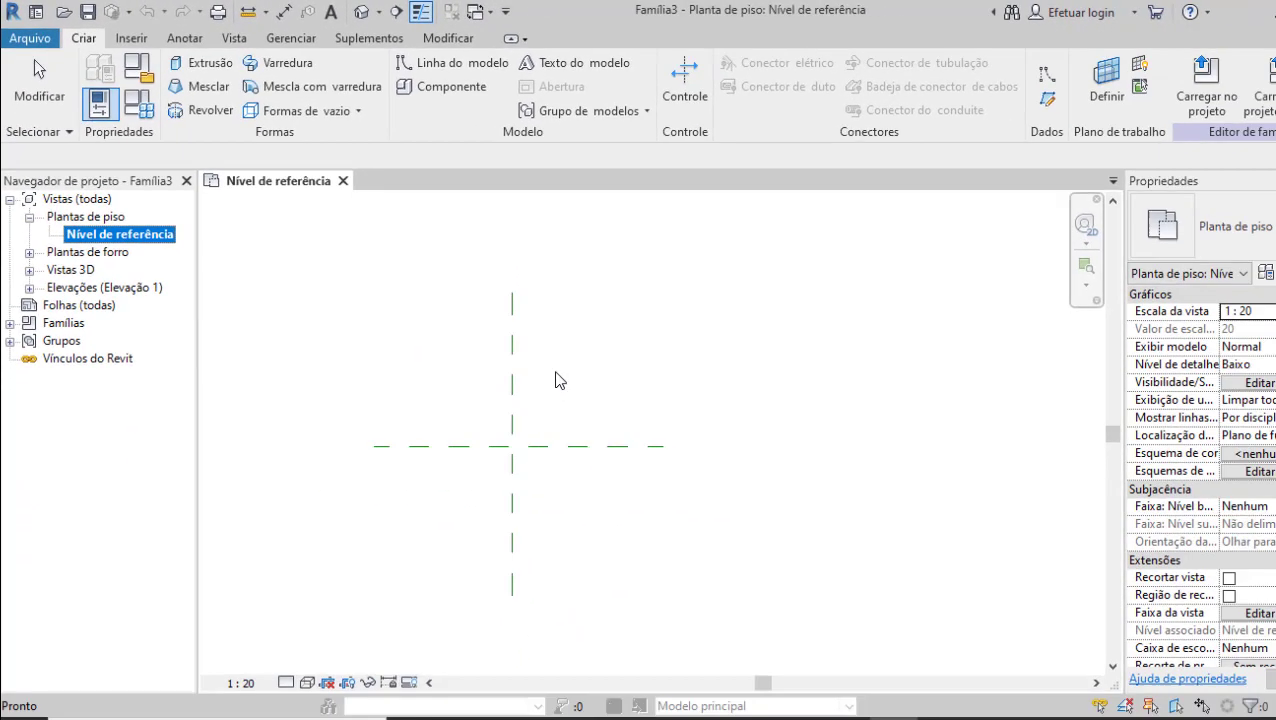
left_click(764, 541)
scroll(534, 390, "up", 2)
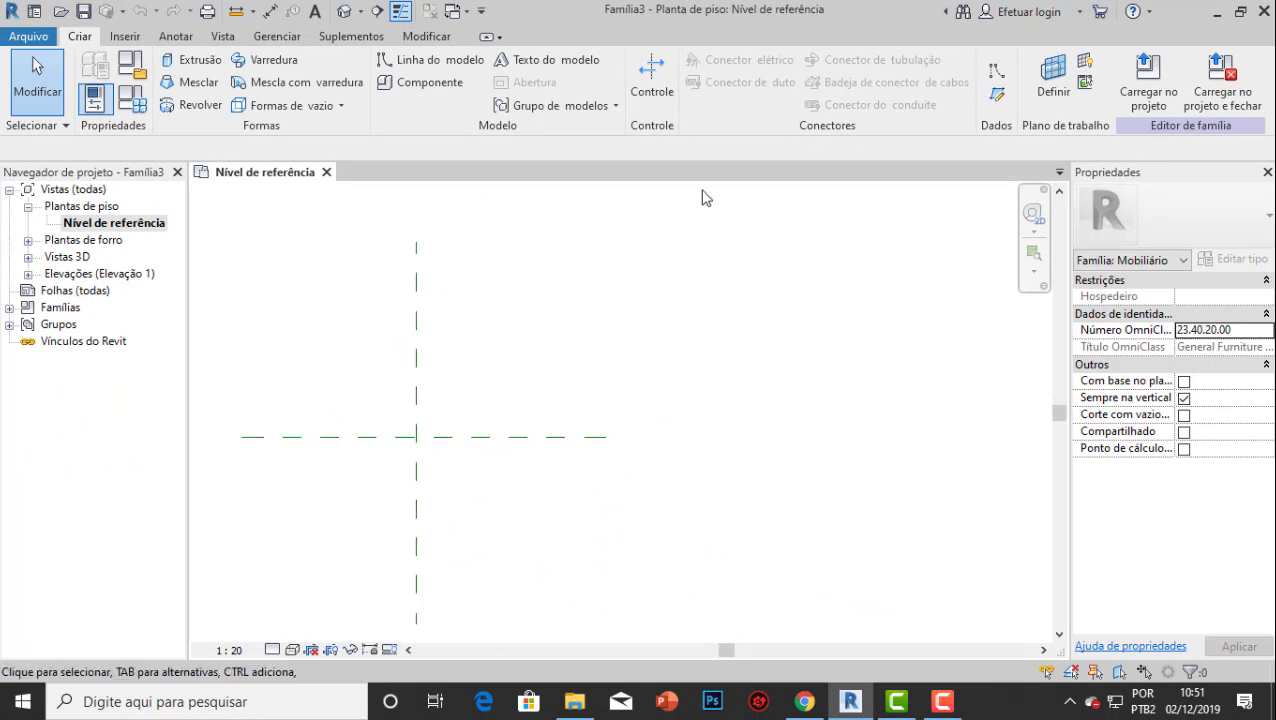
Unpin the horizontal Centro (Frente/Trás) reference plane and extend its right end well beyond the vertical plane.
left_click(597, 438)
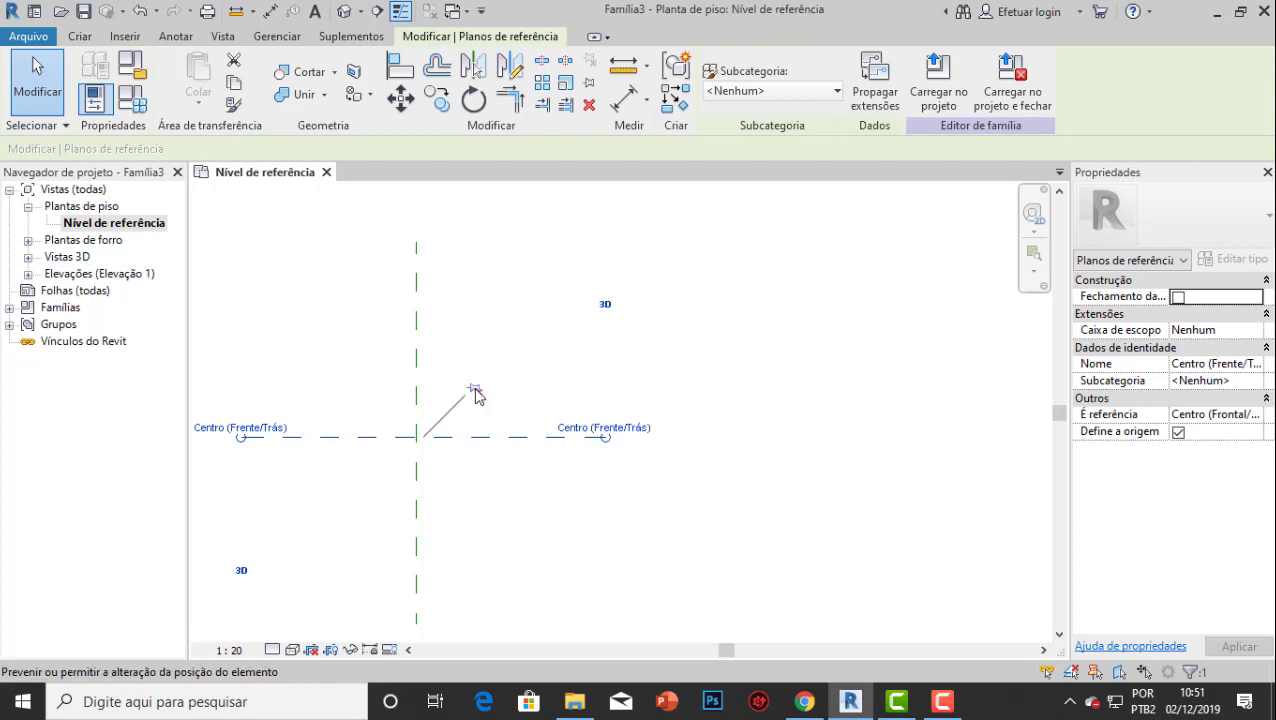
left_click(531, 403)
left_click(511, 438)
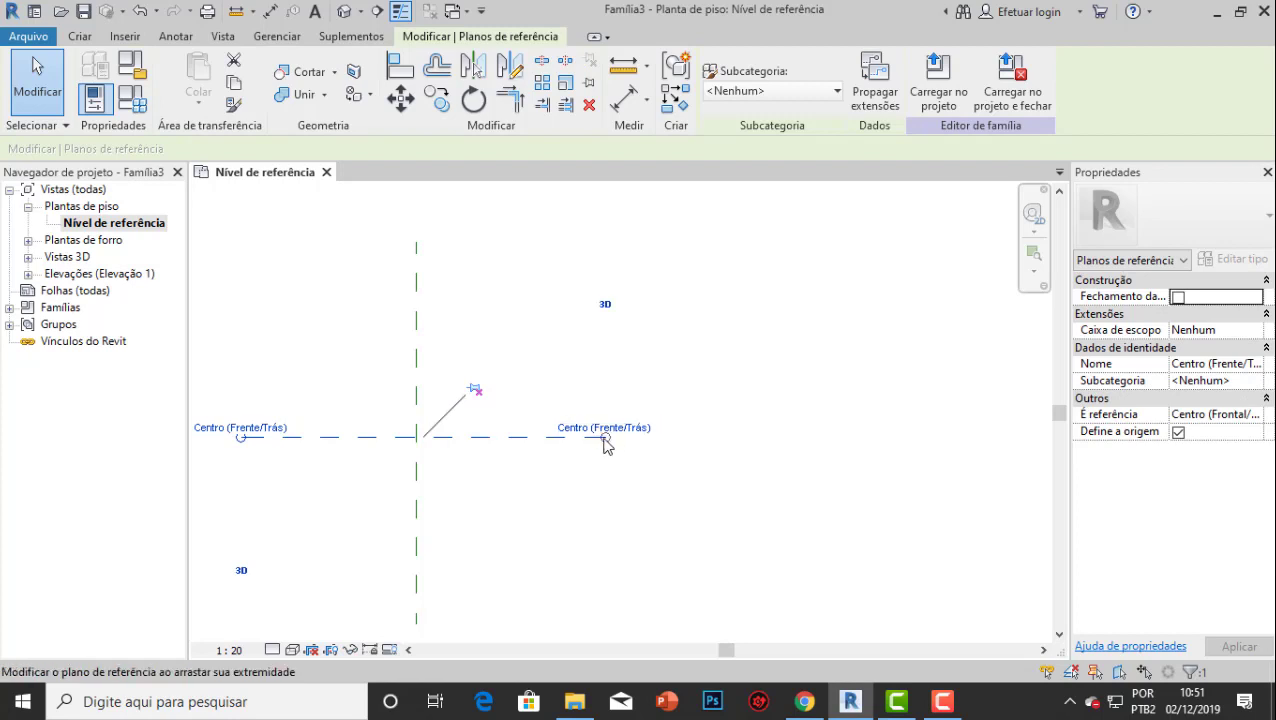
left_click_drag(604, 439, 931, 416)
left_click(669, 565)
scroll(455, 437, "up", 1)
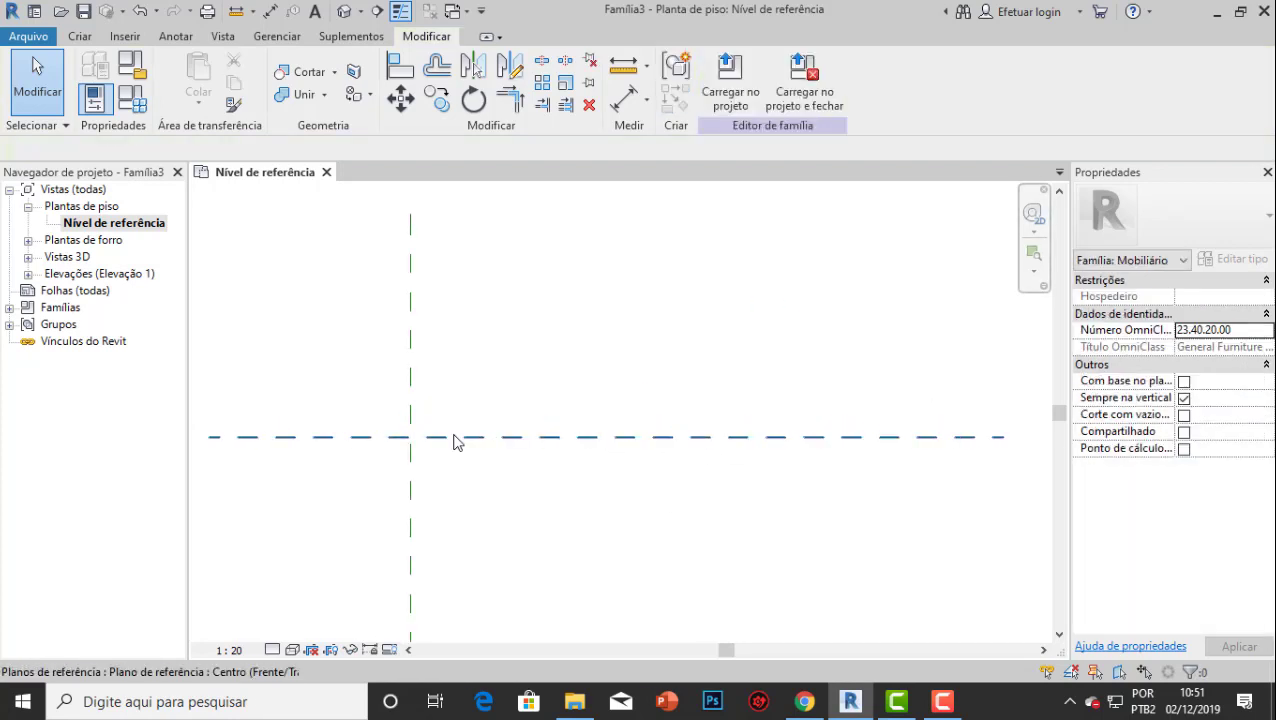
Extend the upper end of the vertical Centro (Esquerda/Direita) reference plane upward.
scroll(456, 420, "down", 4)
middle_click_drag(458, 410, 470, 468)
left_click(449, 440)
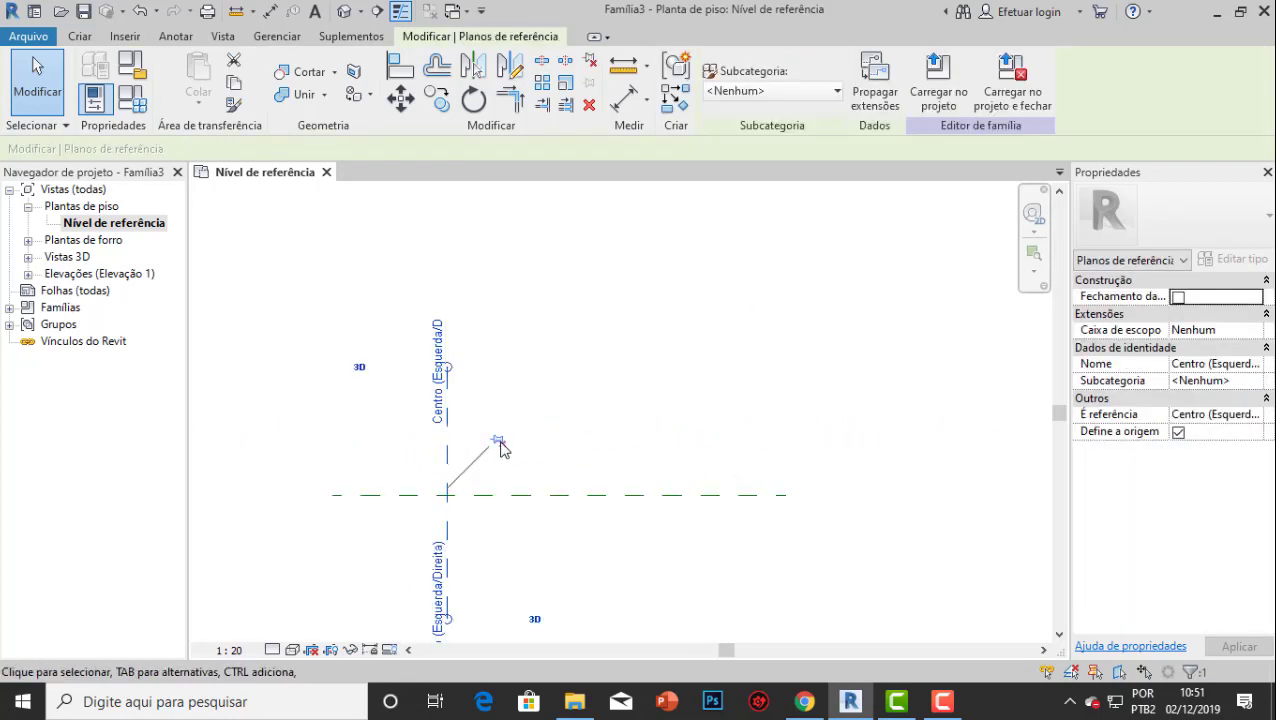
left_click_drag(455, 378, 390, 225)
left_click(635, 308)
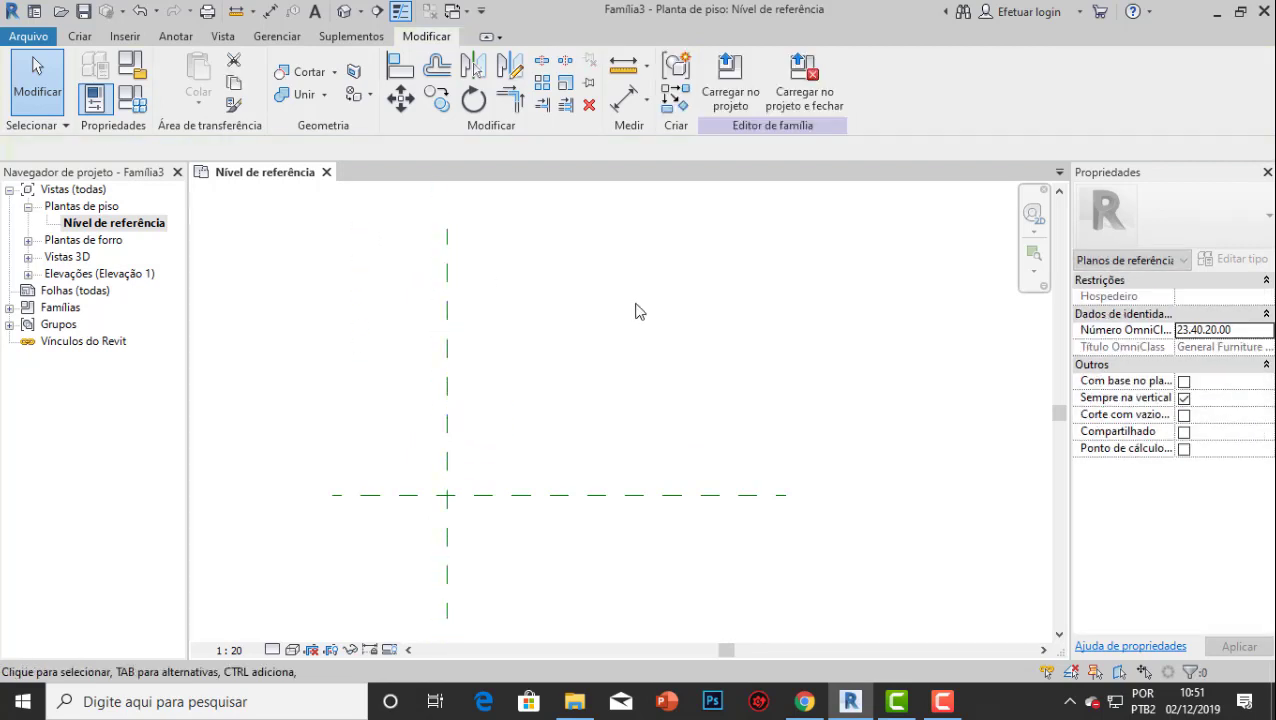
scroll(632, 370, "down", 2)
middle_click_drag(628, 370, 555, 374)
scroll(555, 376, "up", 1)
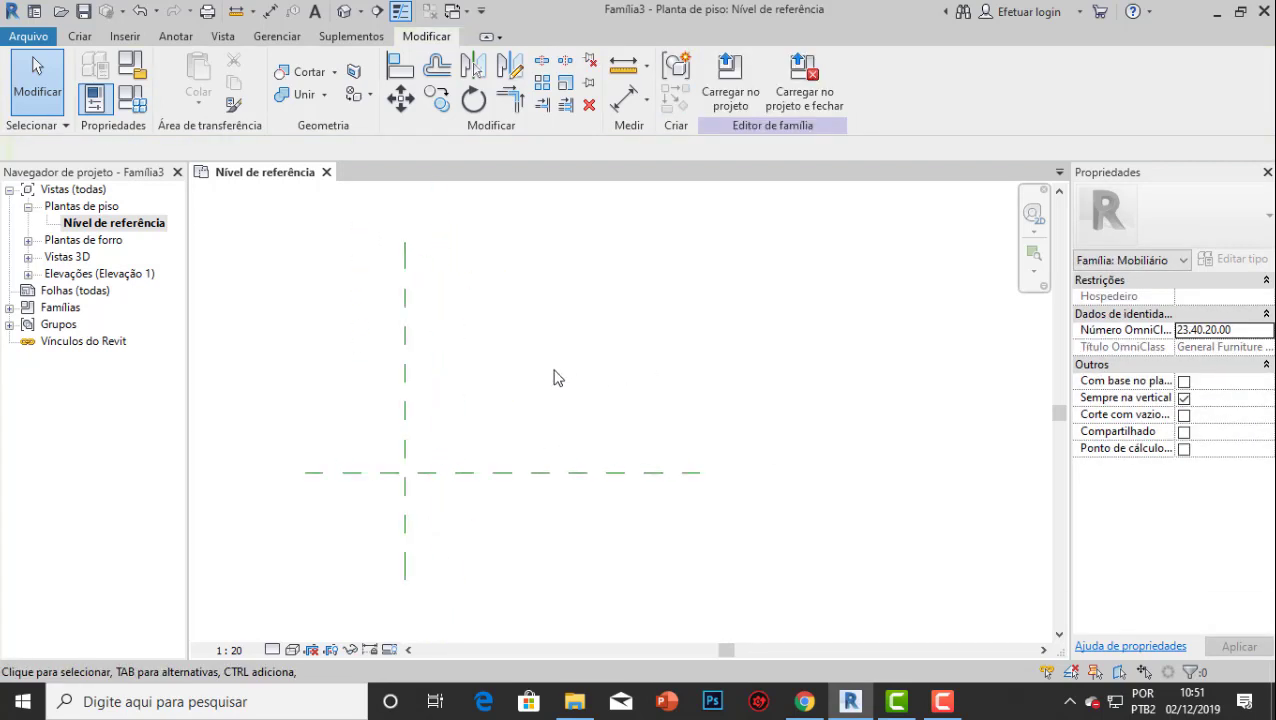
Set the family's linear units to metres with two decimal places.
key("u")
key("n")
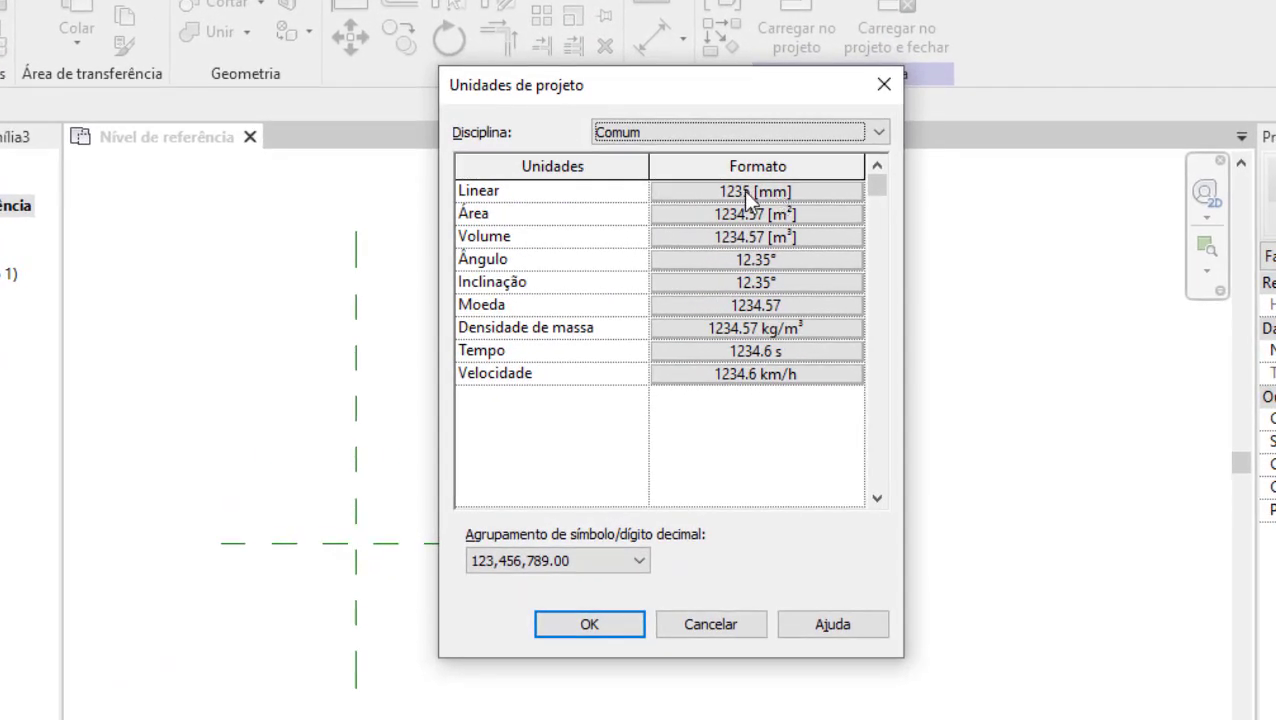
left_click(700, 213)
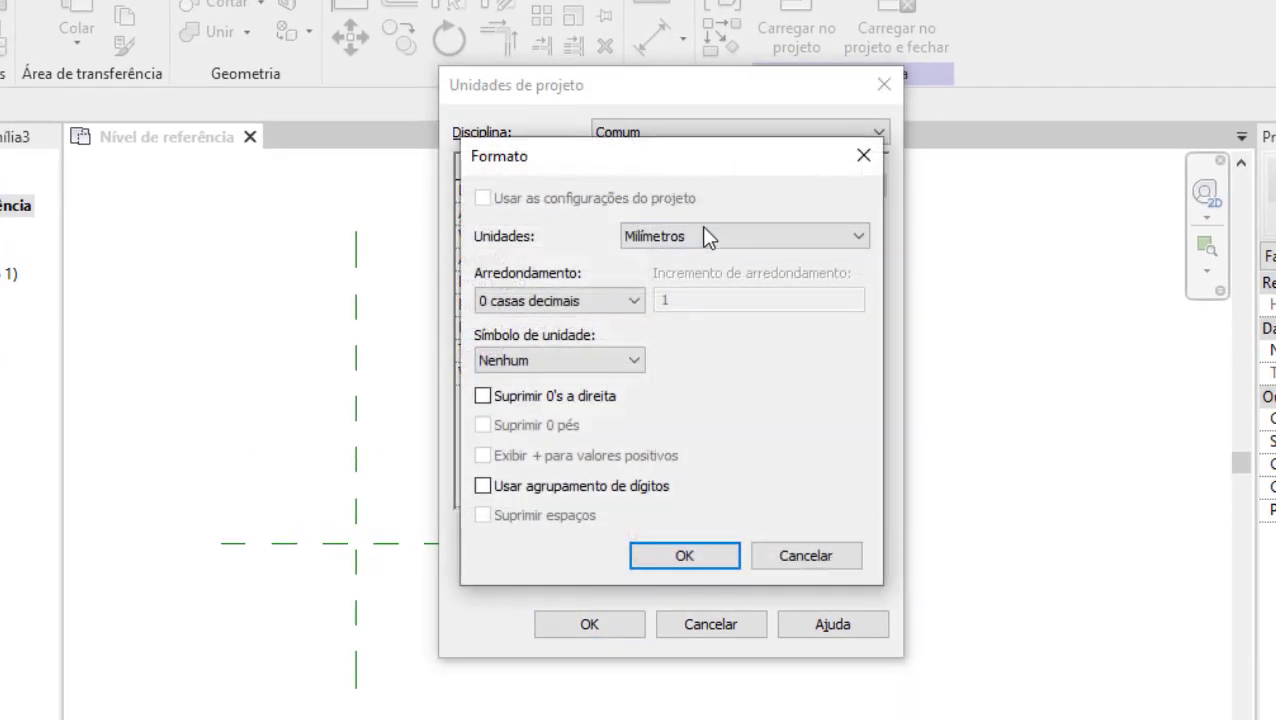
left_click(703, 236)
left_click(697, 325)
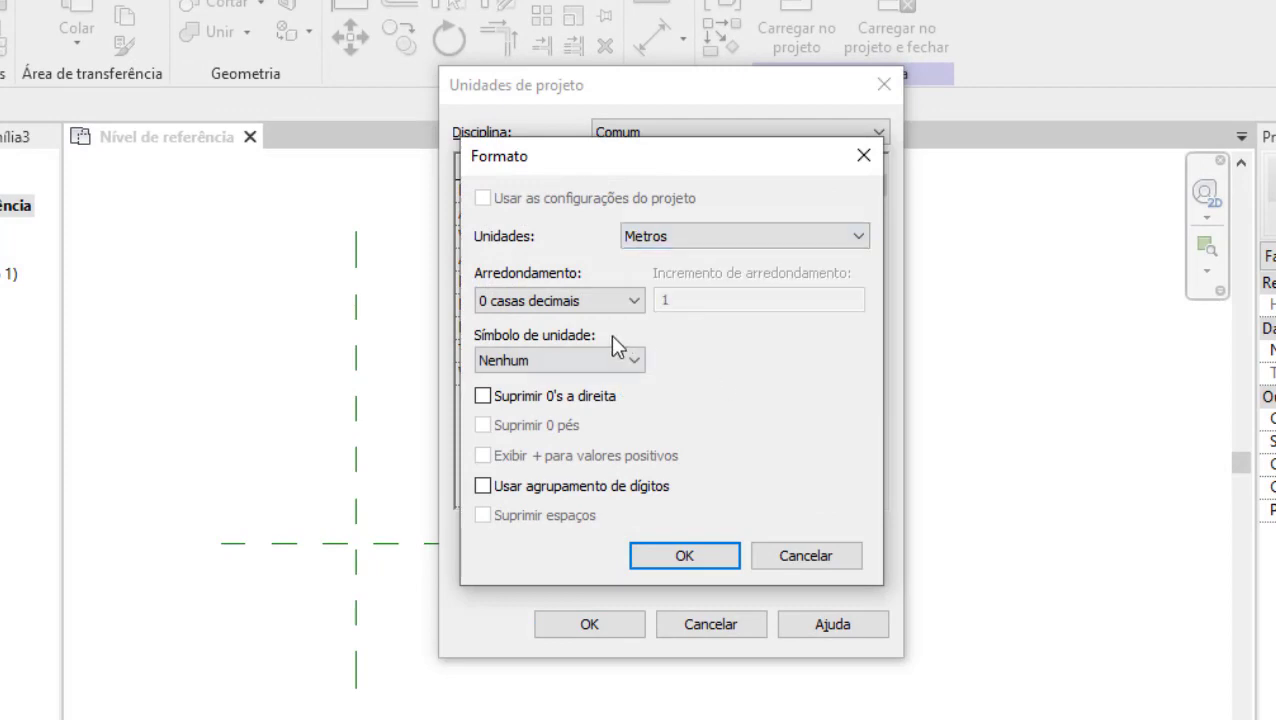
left_click(600, 301)
left_click(530, 406)
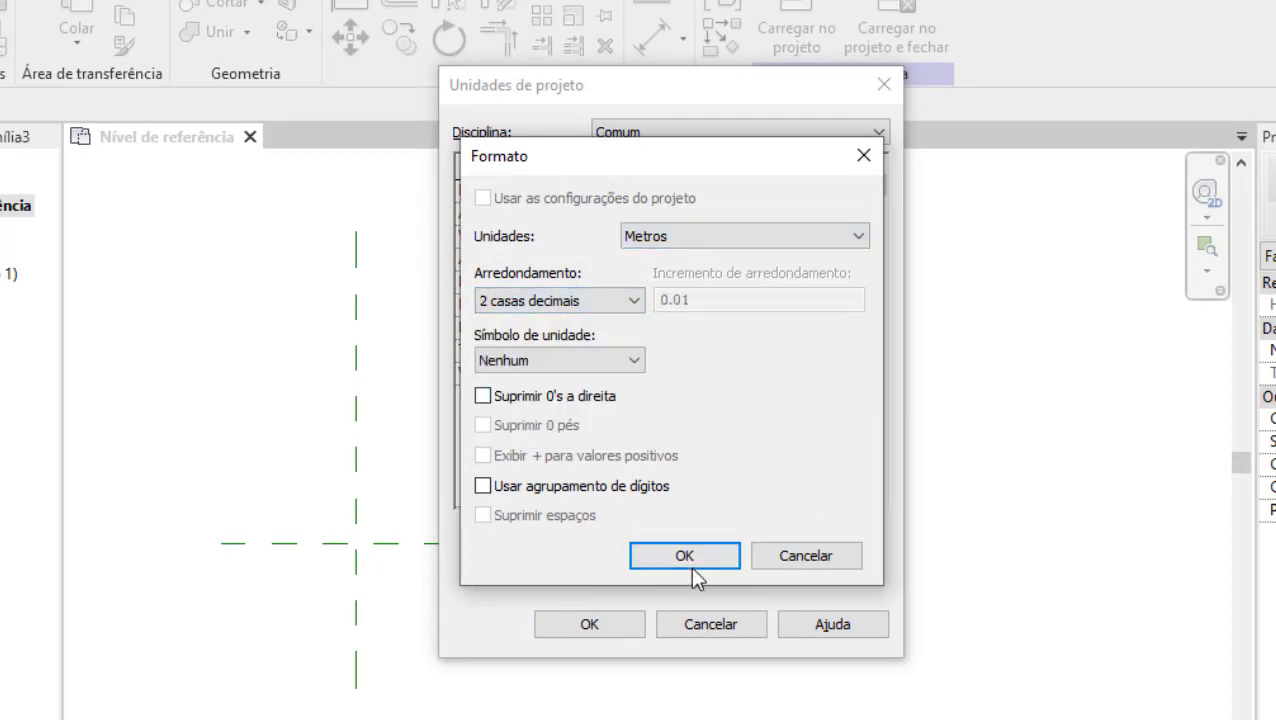
left_click(684, 555)
left_click(589, 624)
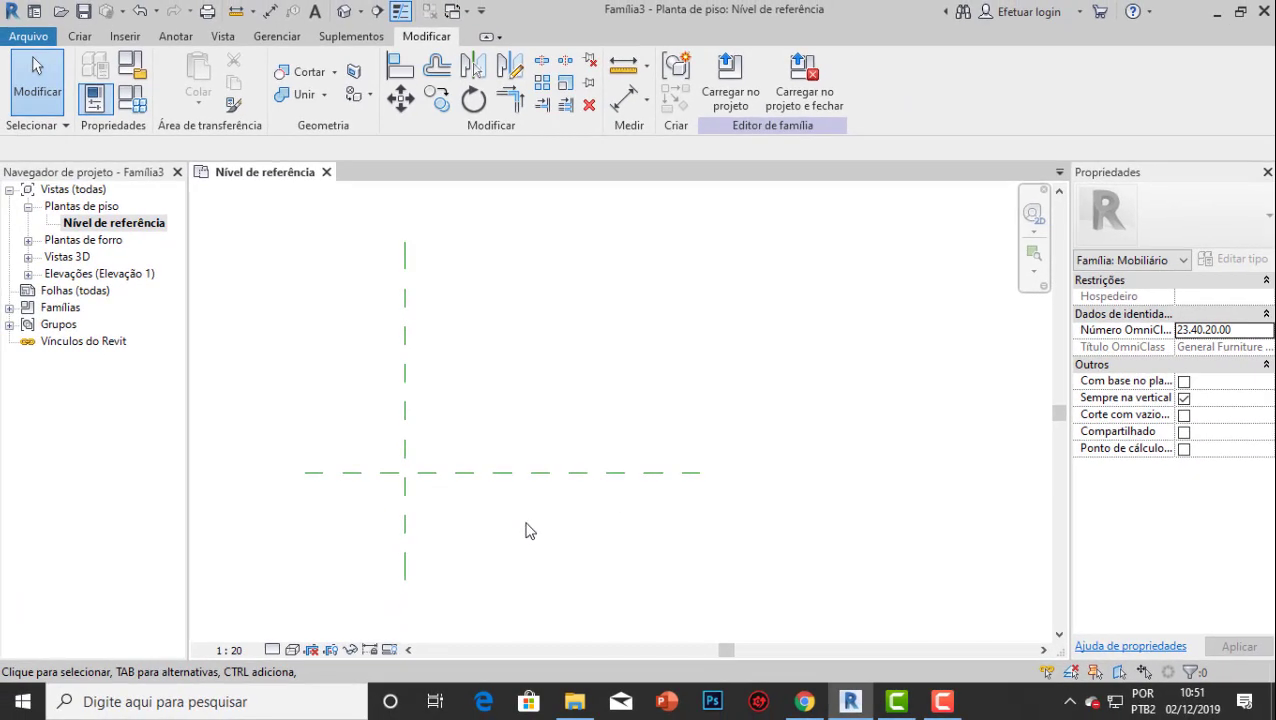
Create six vertical reference planes to the right of Centro (Esquerda/Direita), each offset 0.60 m from the previous one.
scroll(560, 515, "up", 1)
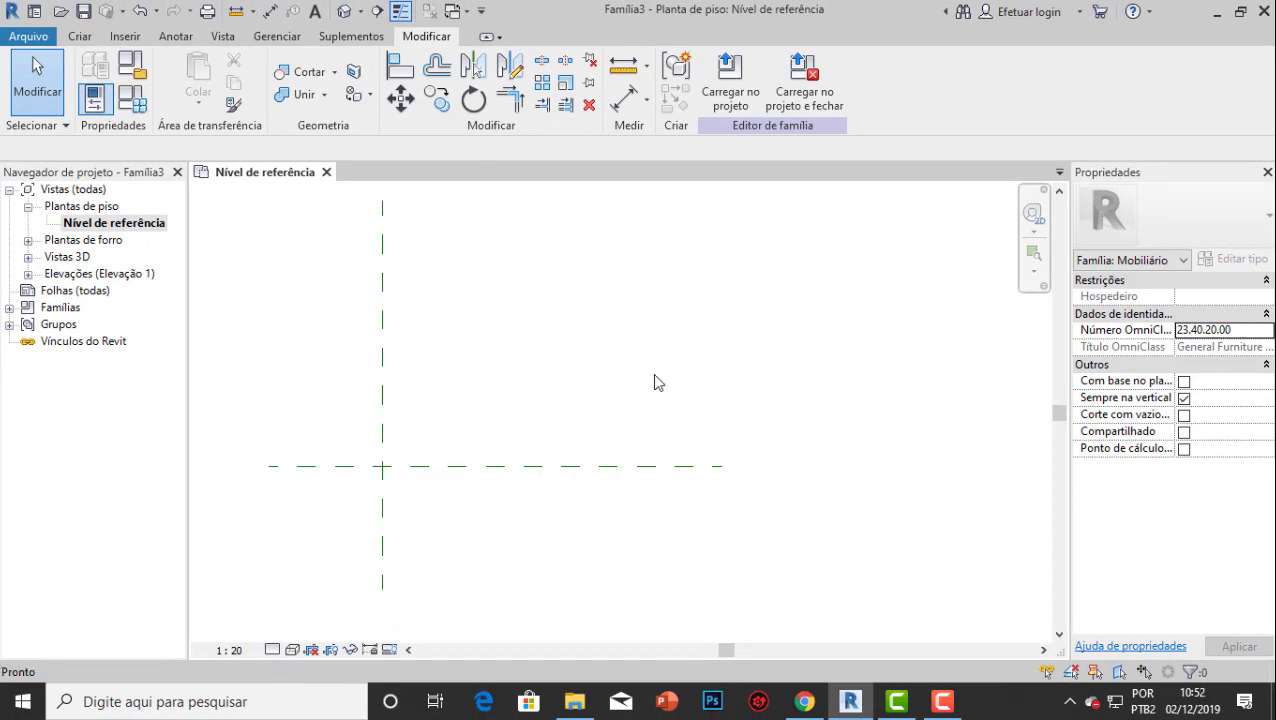
key("r")
key("p")
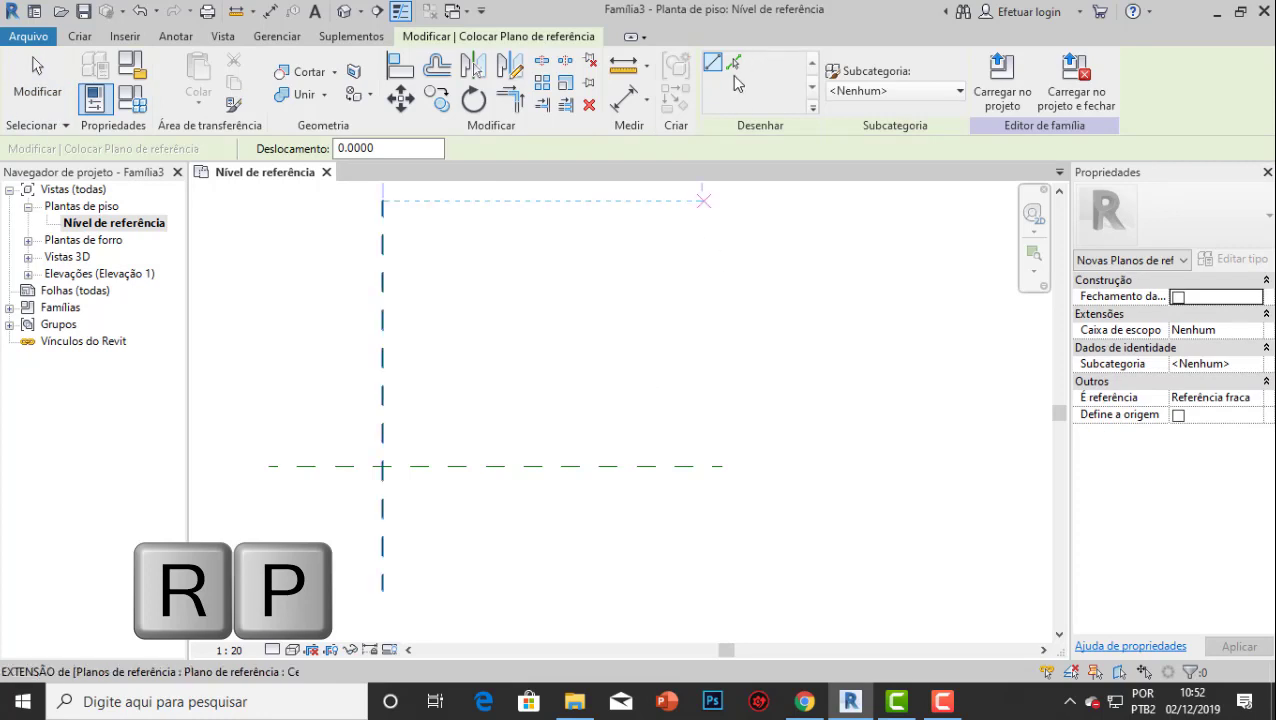
left_click(405, 145)
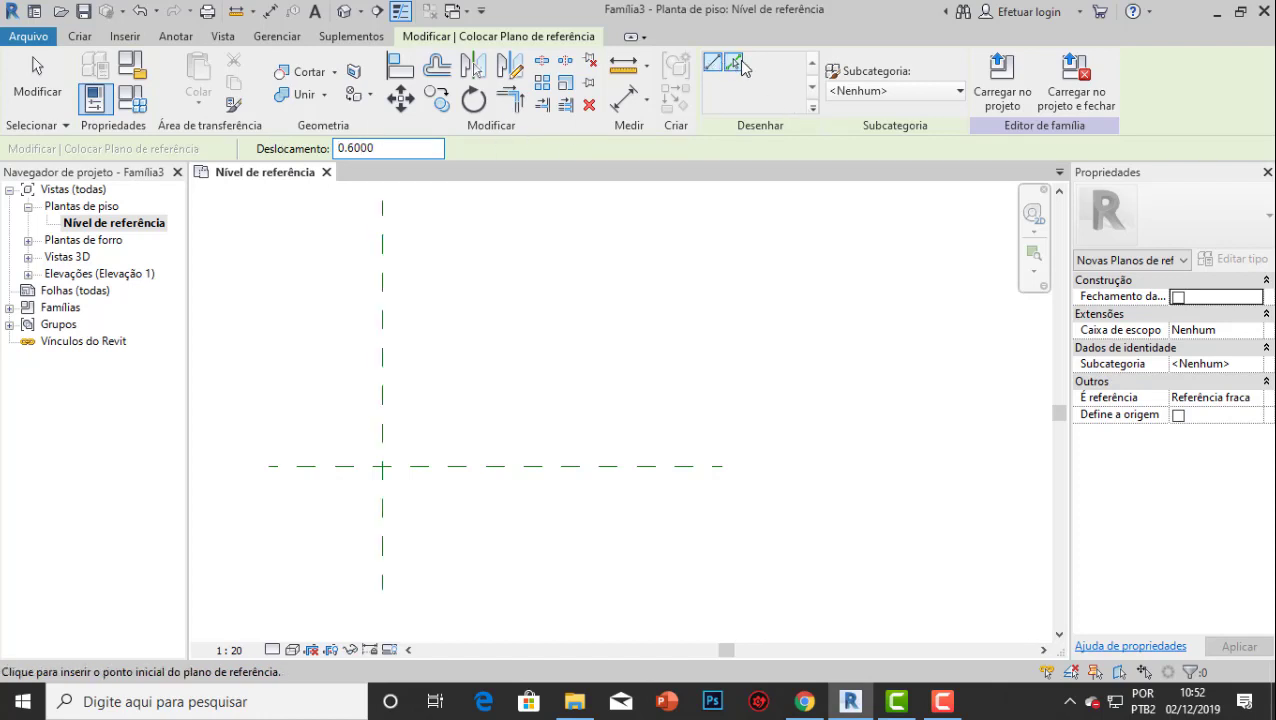
left_click(740, 65)
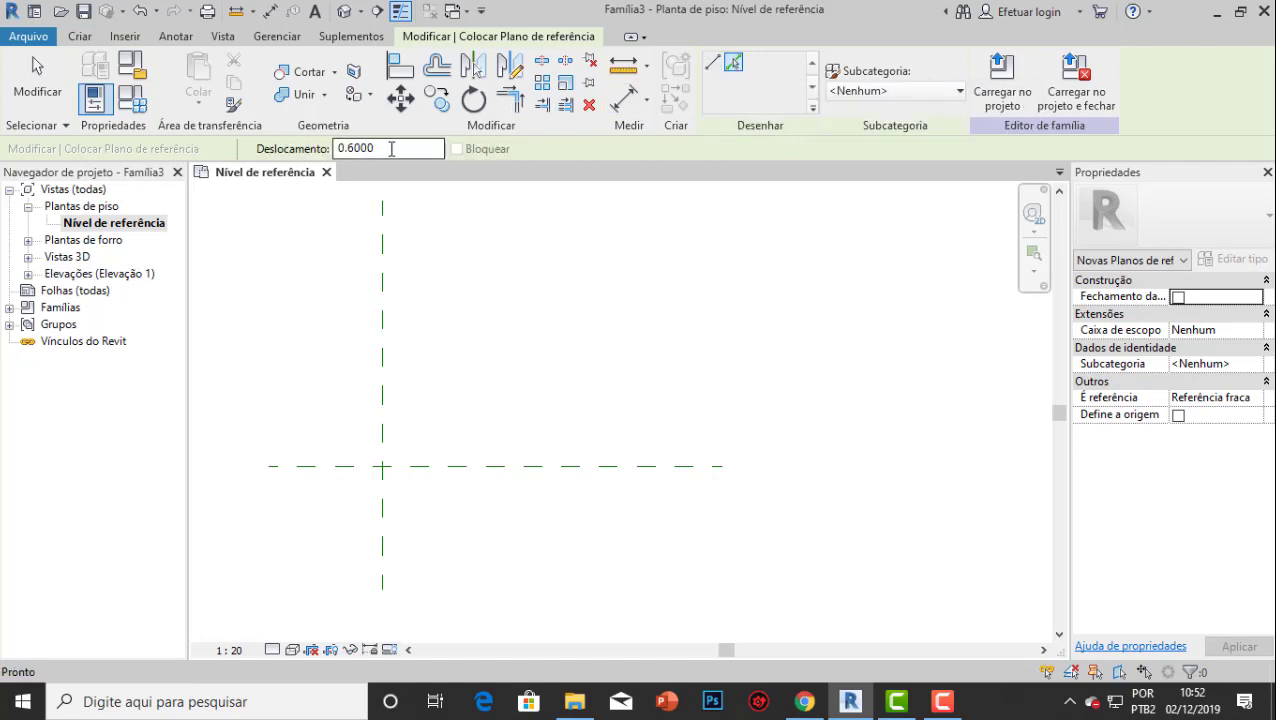
left_click(387, 292)
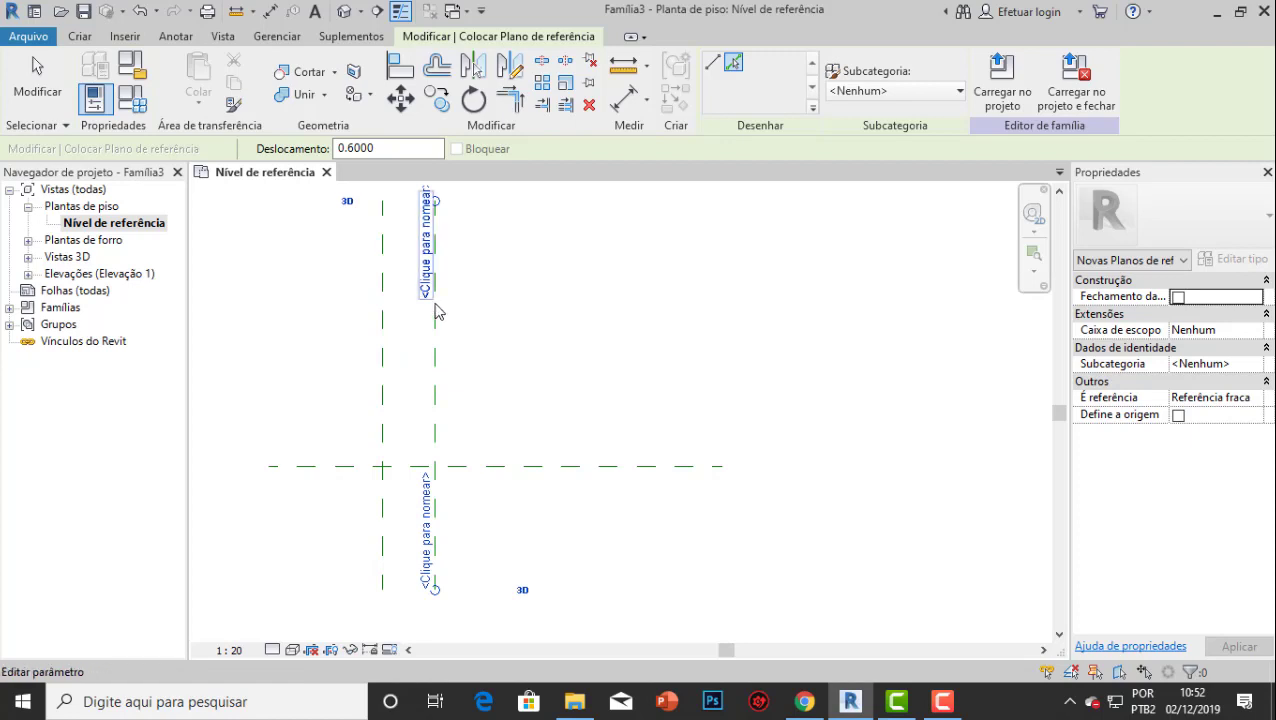
left_click(490, 305)
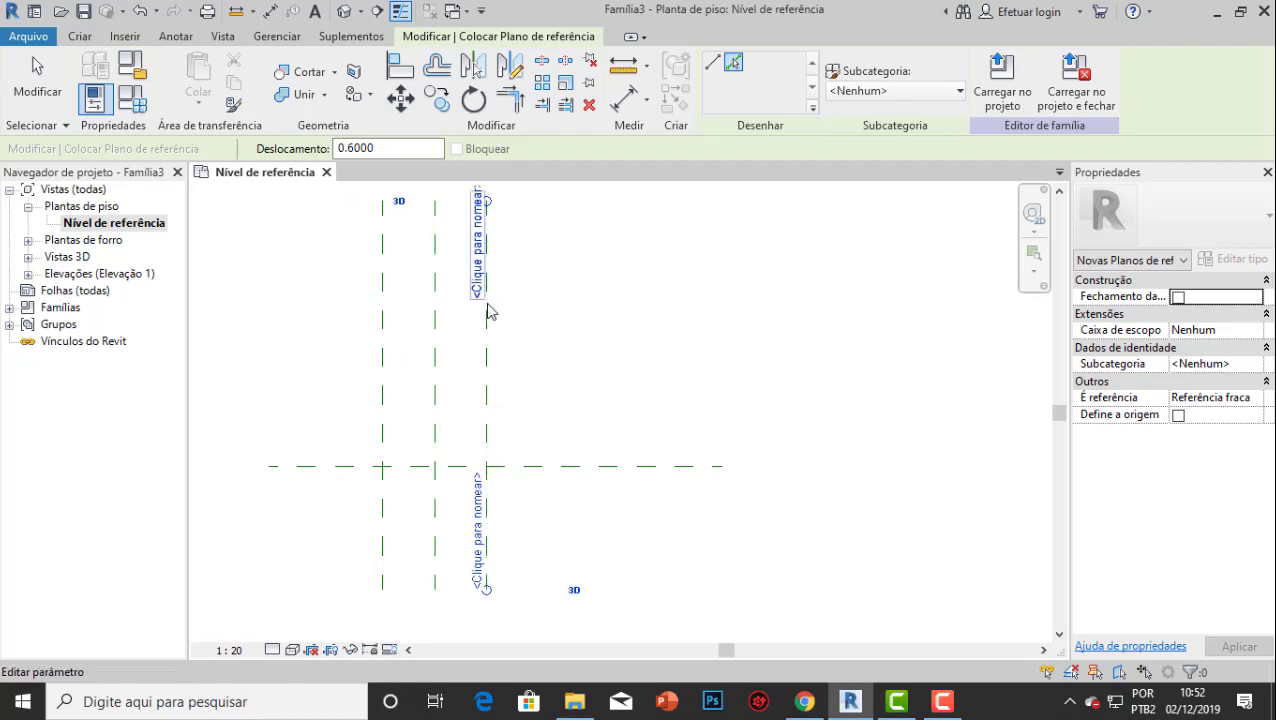
left_click(493, 312)
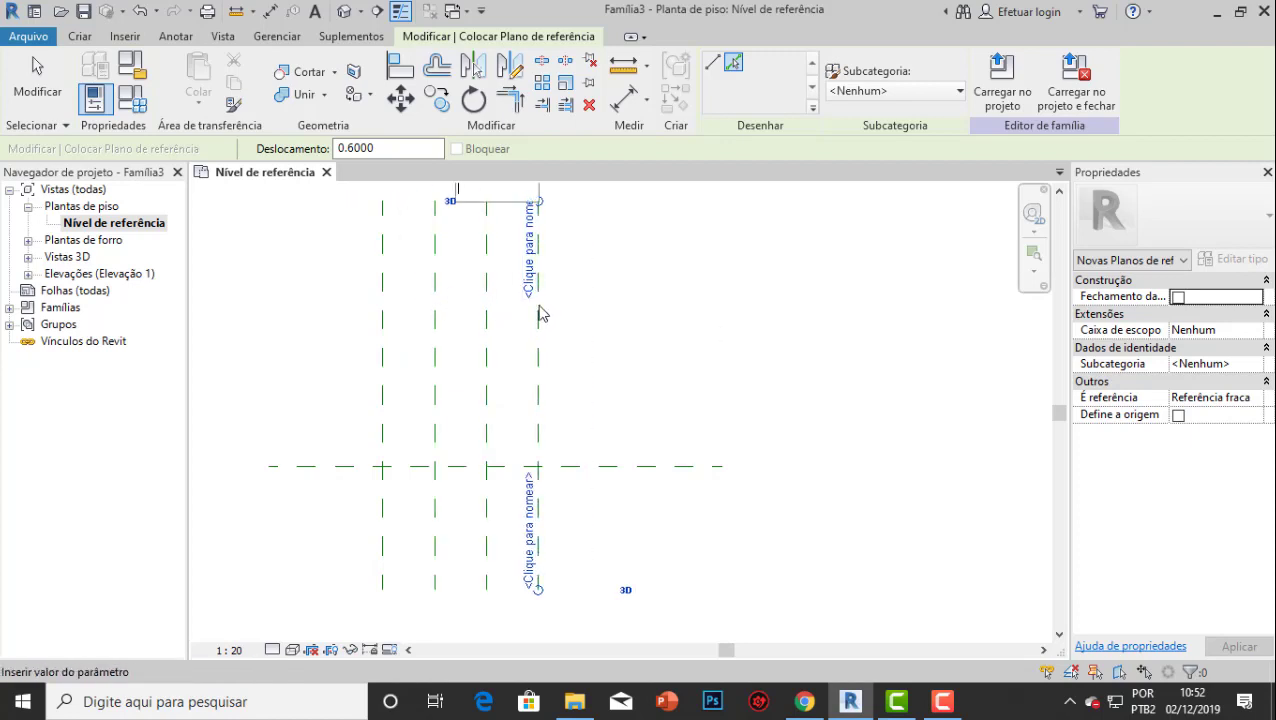
left_click(539, 314)
left_click(590, 336)
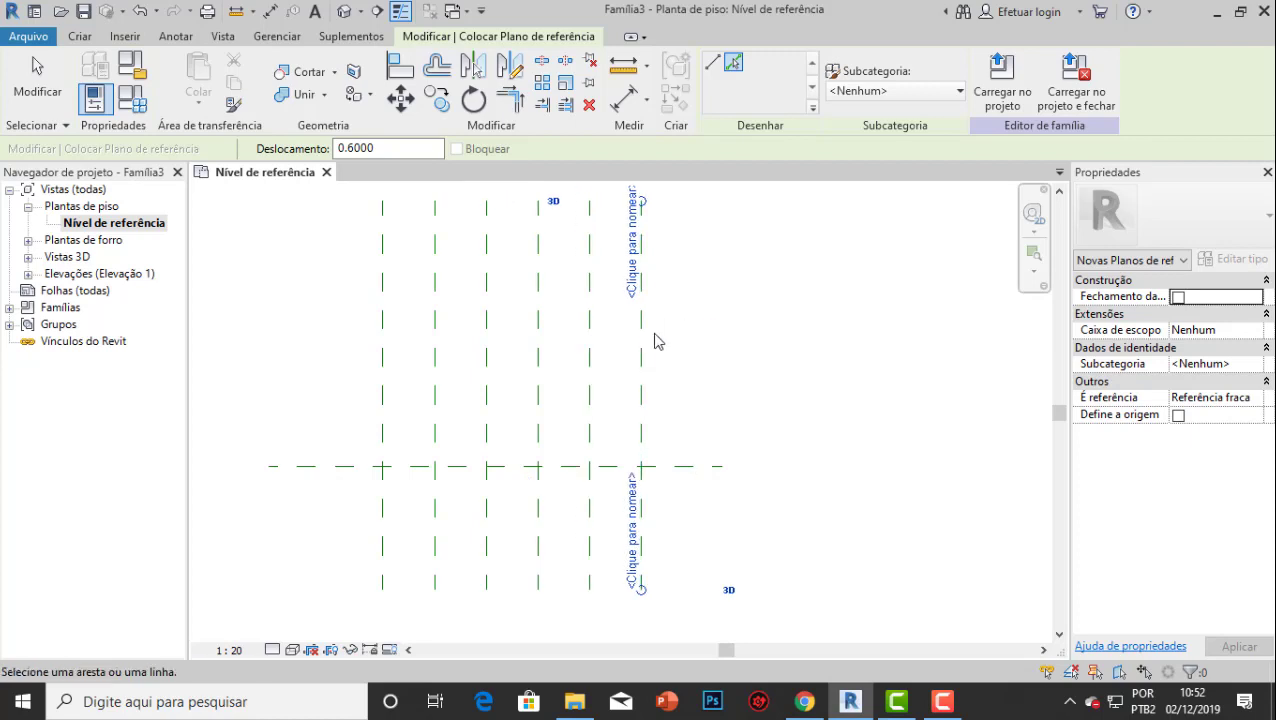
left_click(647, 342)
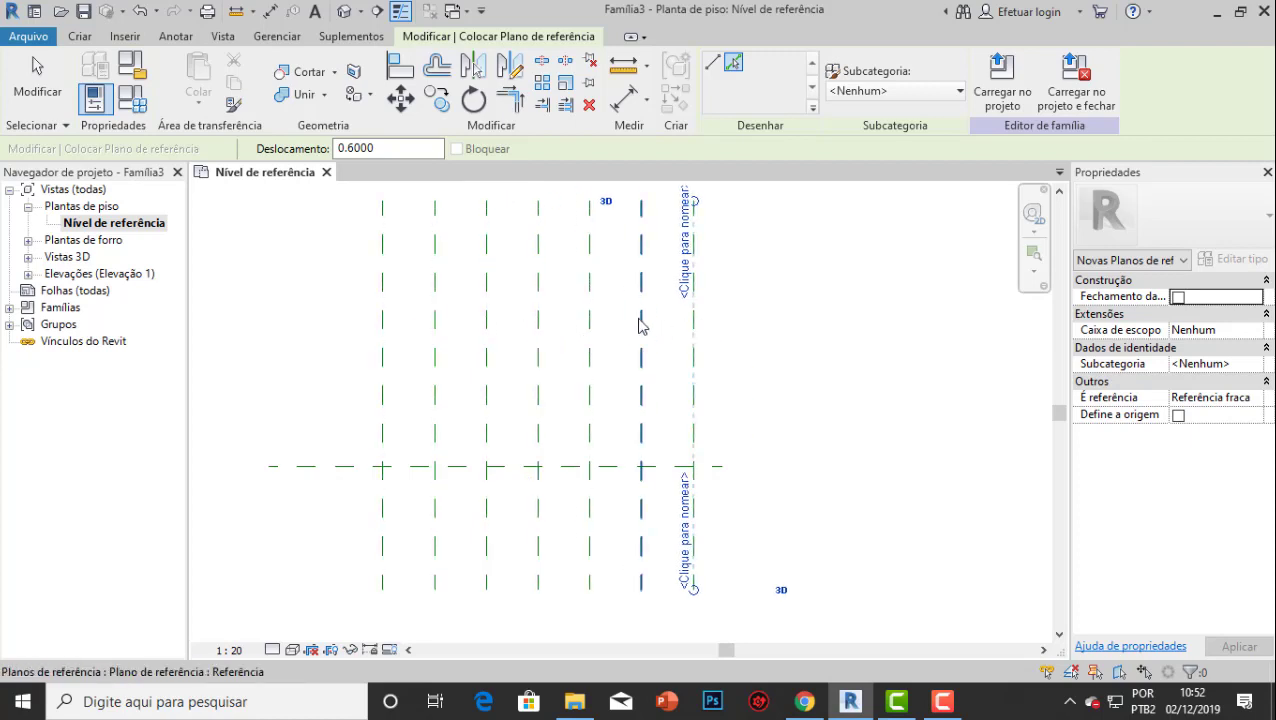
double_click(386, 148)
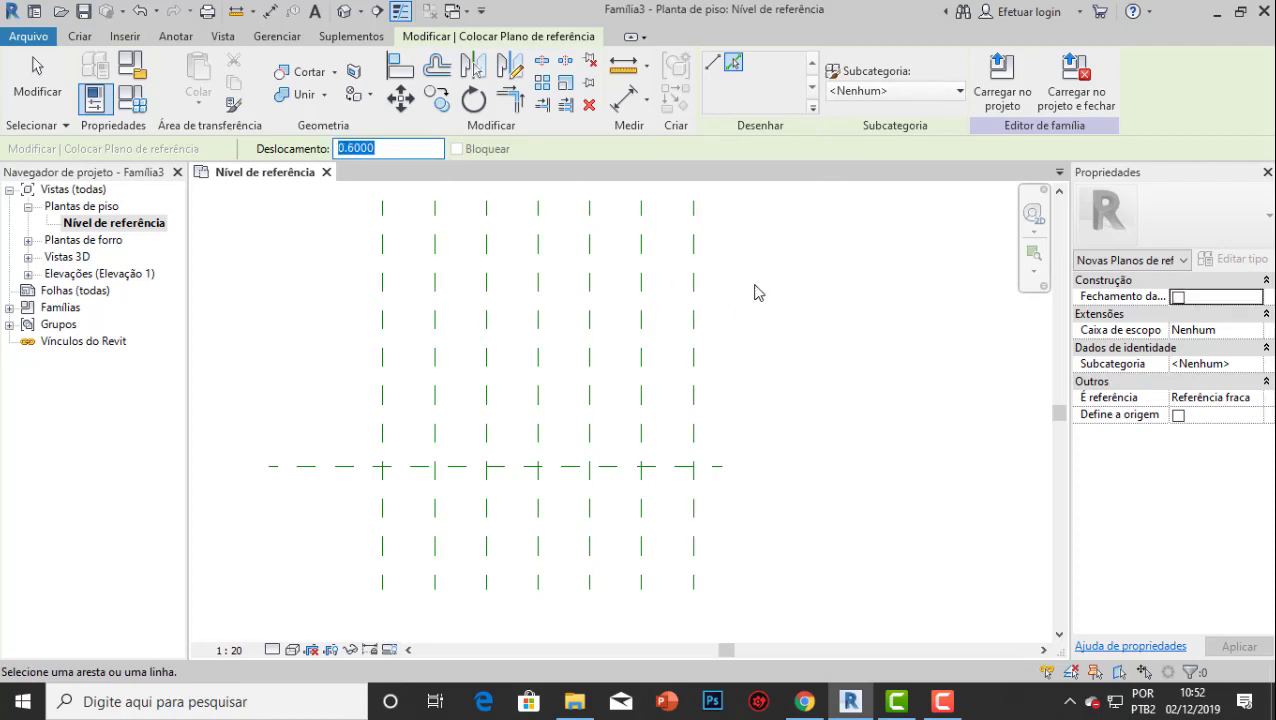
key("Escape")
key("Escape")
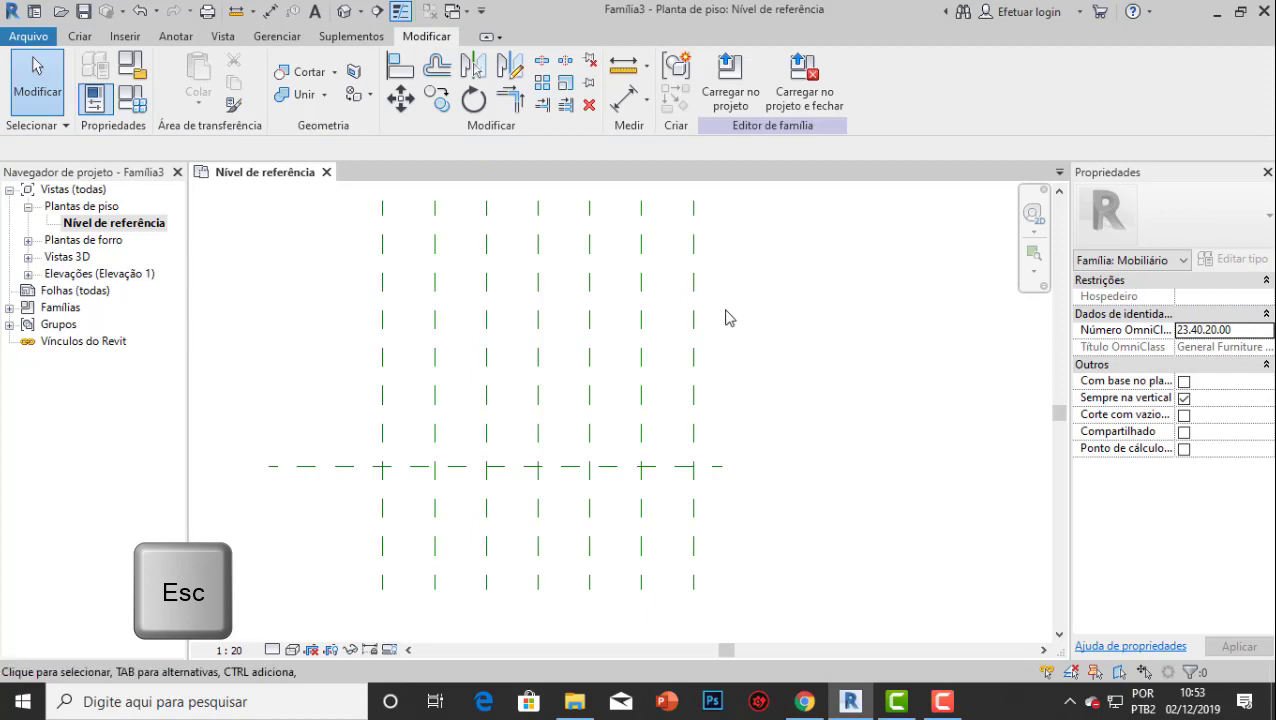
Create a horizontal reference plane offset 2.00 m above the Centro (Frente/Trás) plane by picking that plane.
middle_click_drag(607, 347, 564, 354)
scroll(560, 354, "down", 2)
middle_click_drag(498, 320, 535, 361)
scroll(528, 388, "up", 1)
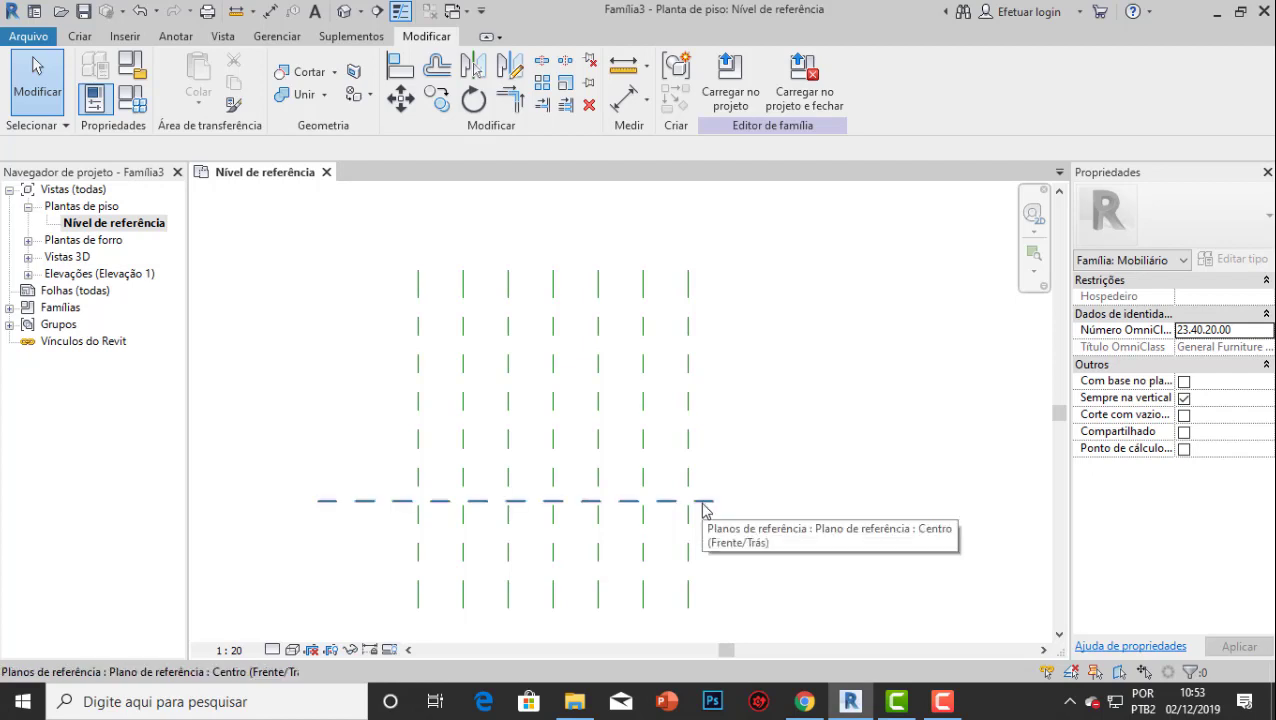
scroll(688, 515, "up", 2)
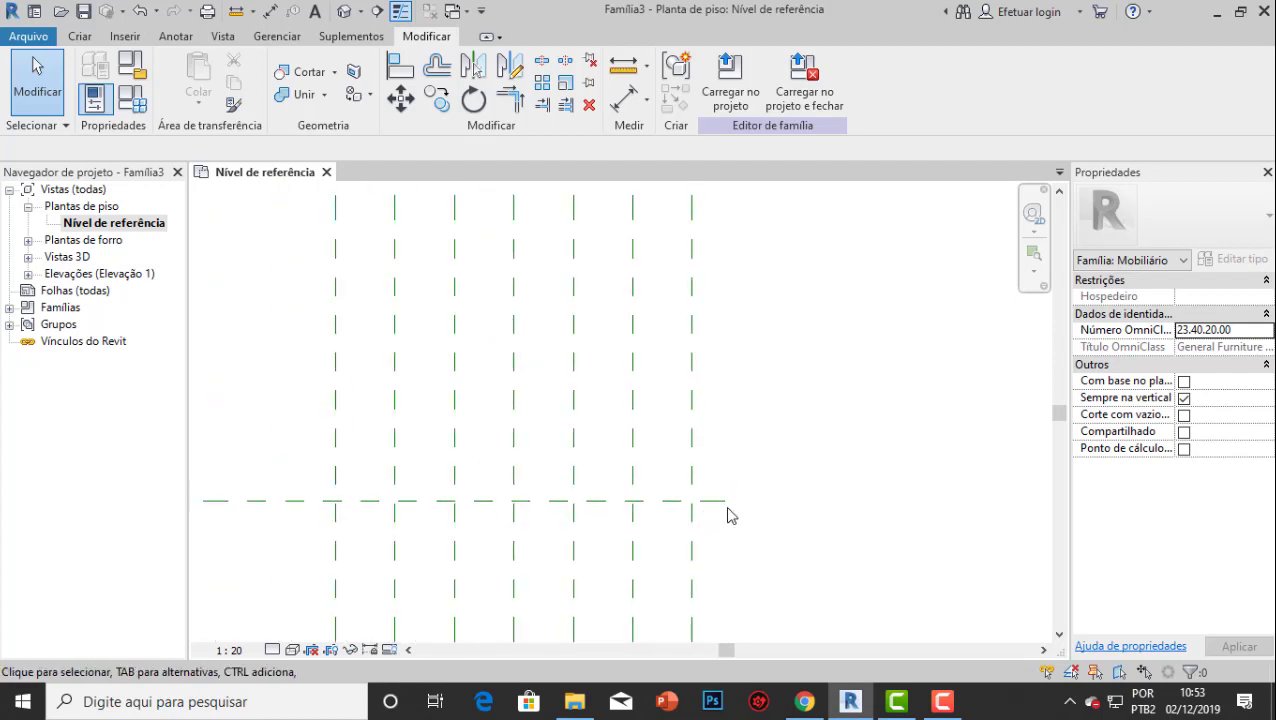
left_click(731, 510)
scroll(728, 528, "down", 2)
middle_click_drag(728, 528, 746, 519)
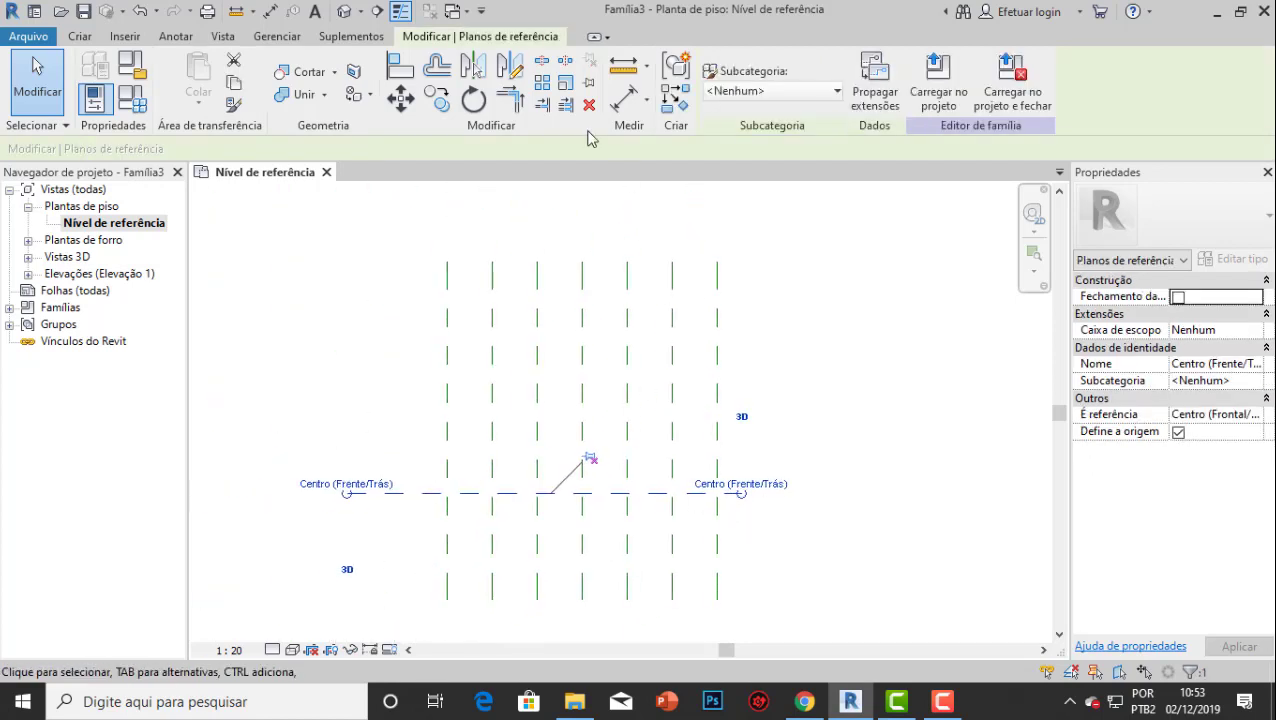
key("r")
key("p")
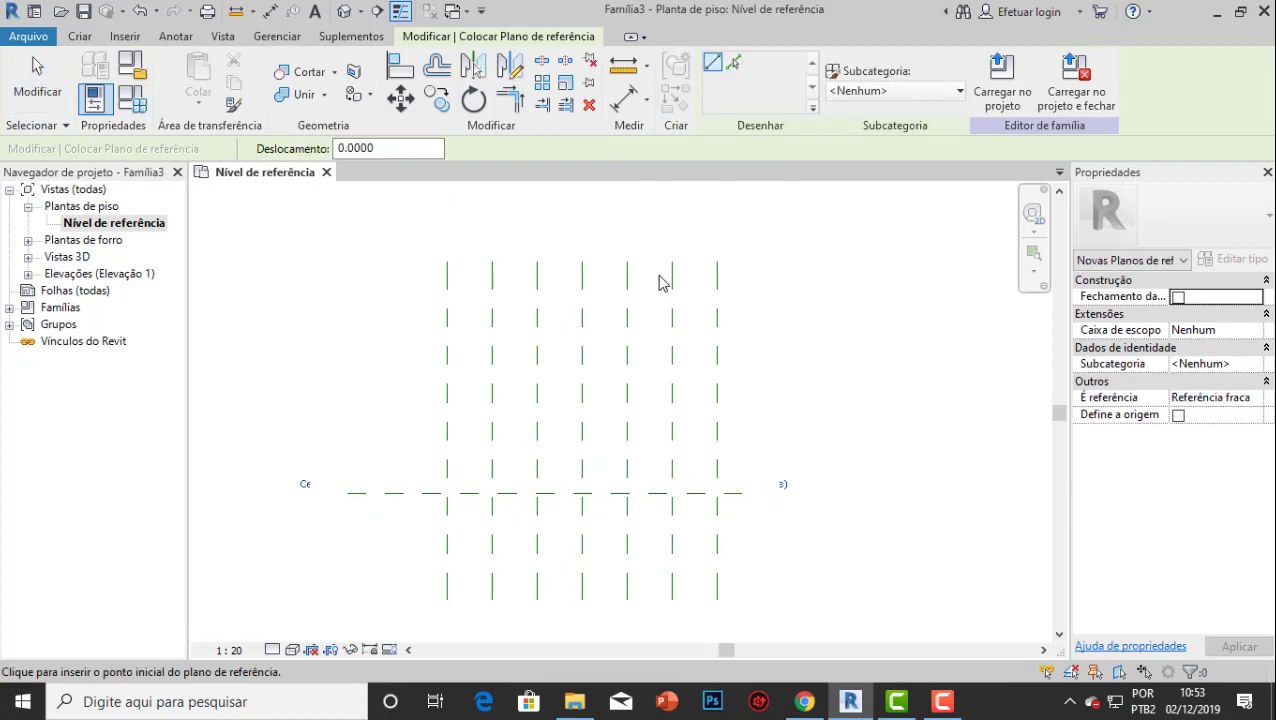
left_click_drag(404, 150, 305, 147)
left_click(735, 64)
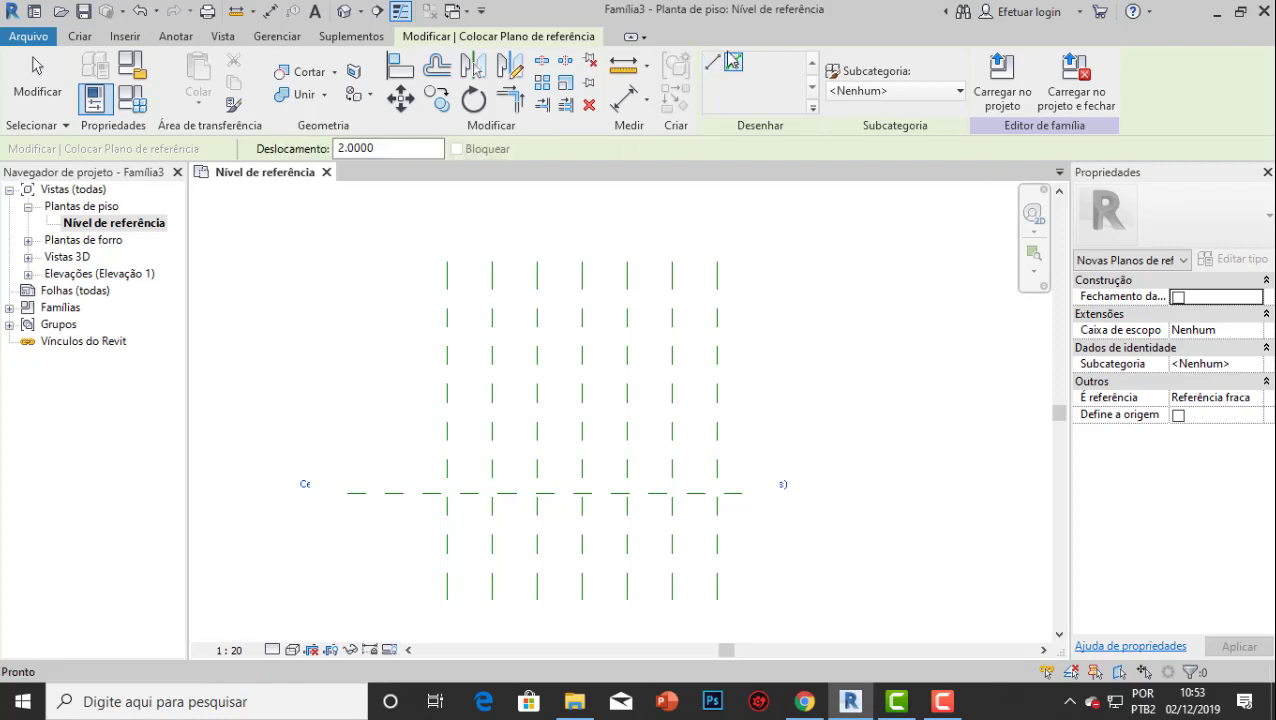
left_click(648, 500)
scroll(641, 441, "up", 1)
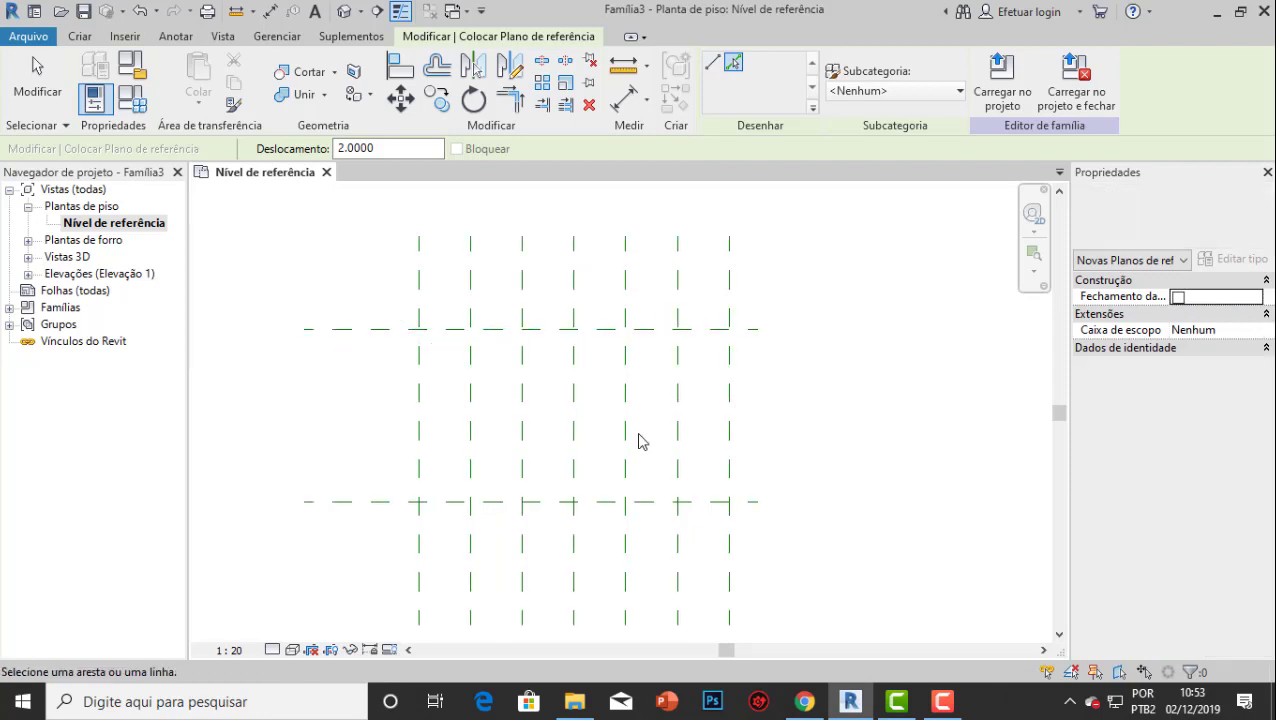
scroll(604, 360, "down", 1)
middle_click_drag(606, 398, 548, 387)
scroll(490, 450, "up", 1)
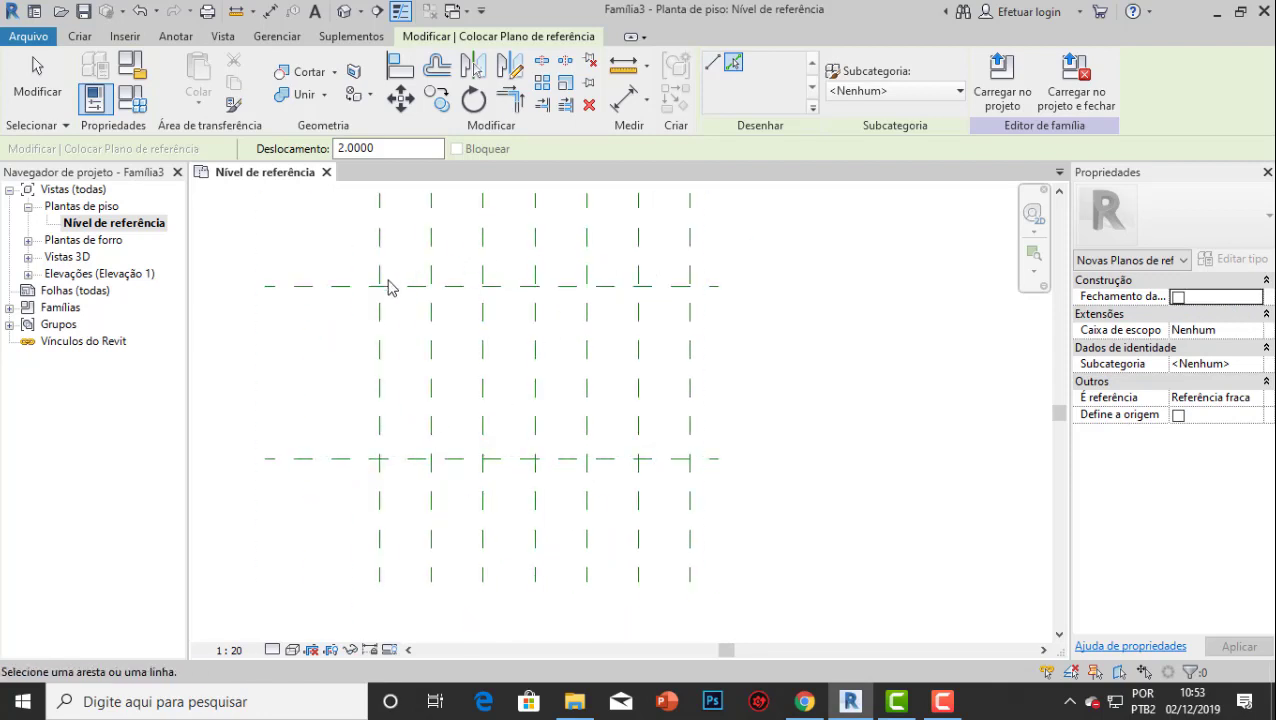
key("Escape")
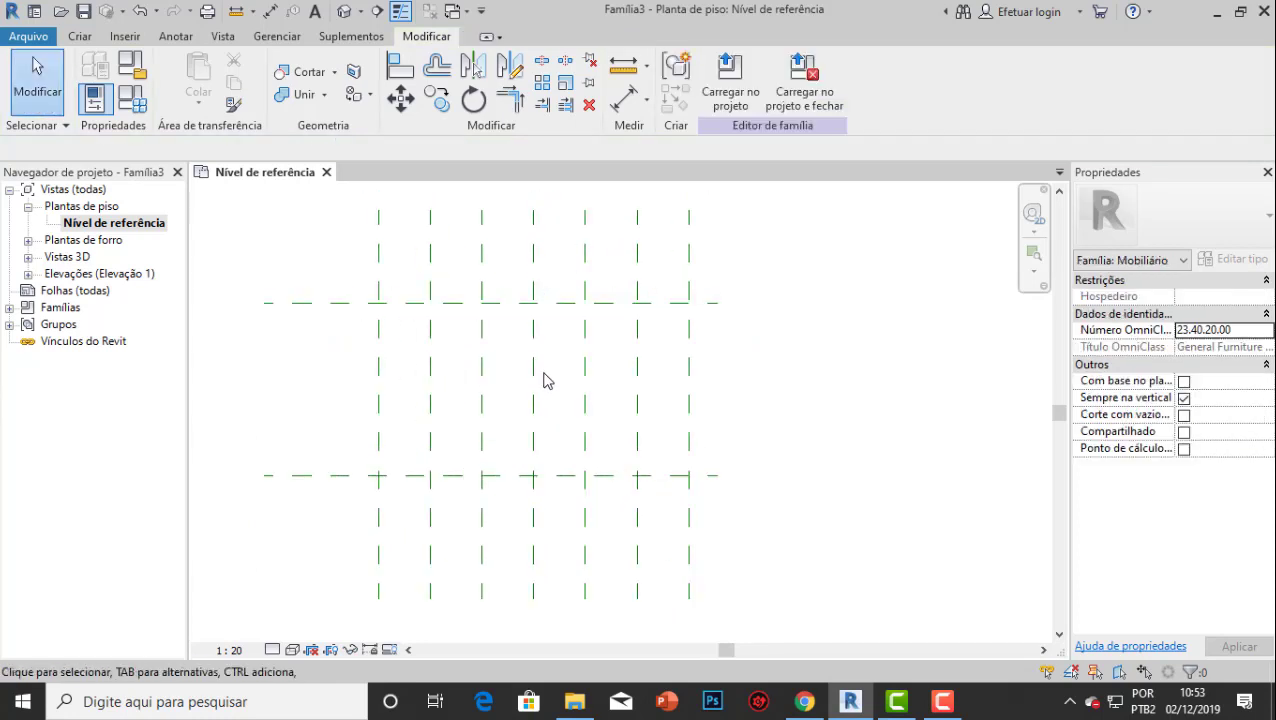
Expand the 3D views in the project browser, open Vista 1 and return to the Nível de referência plan.
middle_click_drag(544, 373, 557, 387)
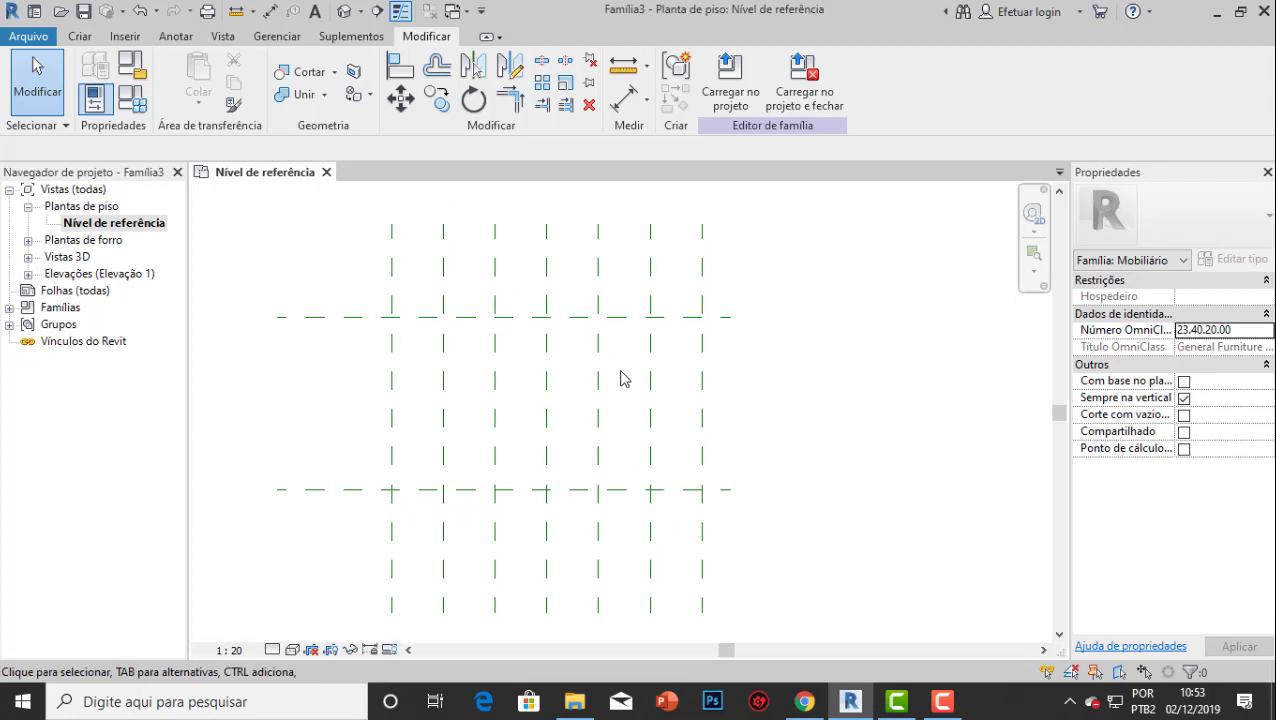
scroll(621, 373, "up", 2)
middle_click_drag(530, 384, 483, 359)
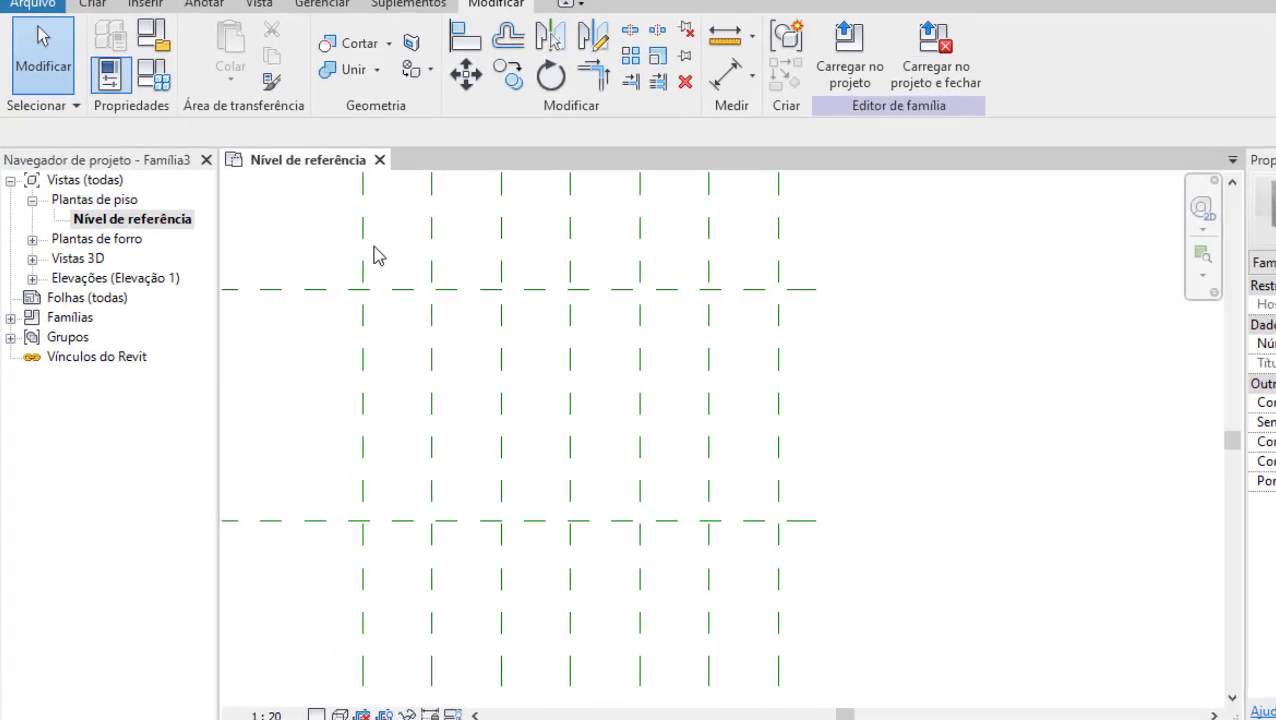
left_click(36, 260)
left_click(100, 283)
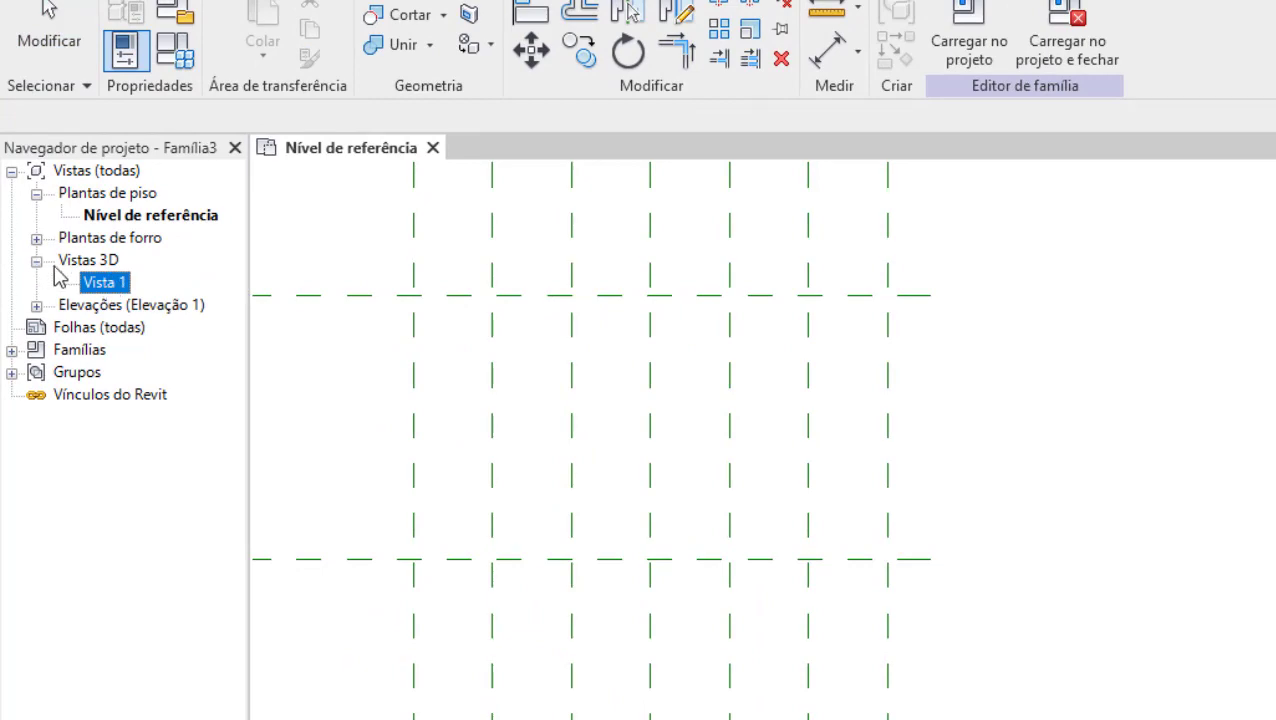
double_click(110, 283)
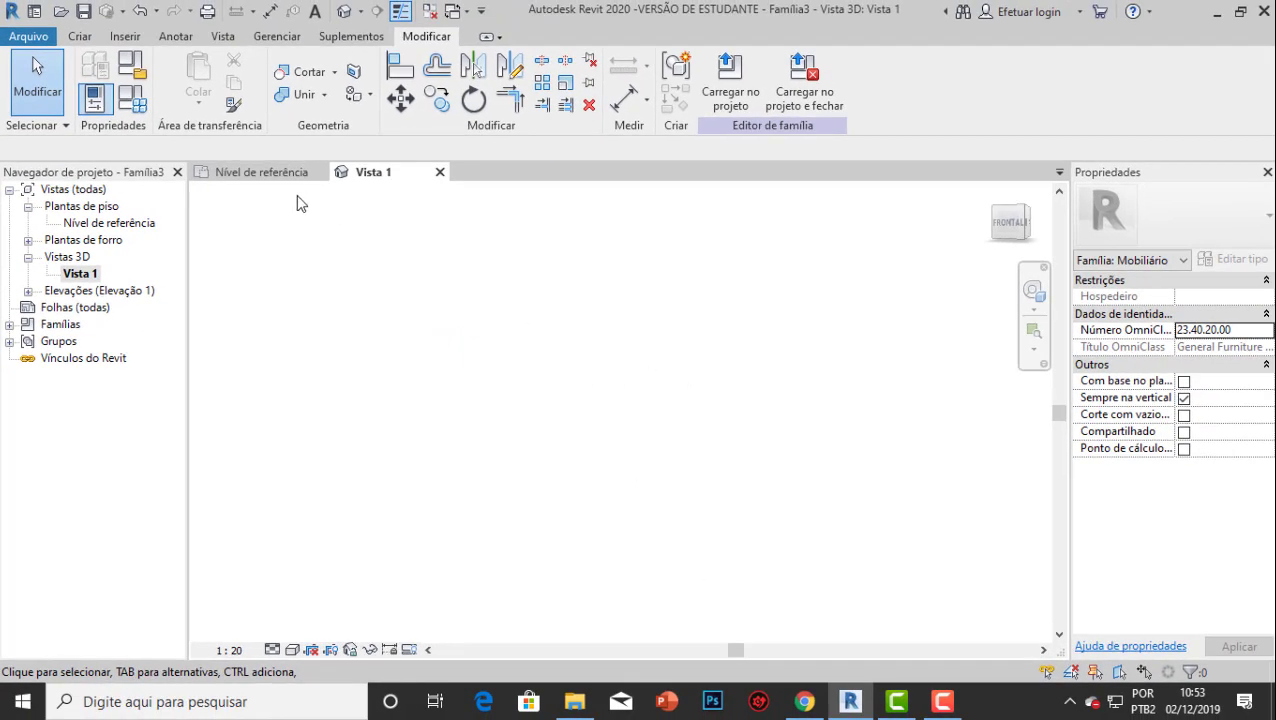
left_click(258, 173)
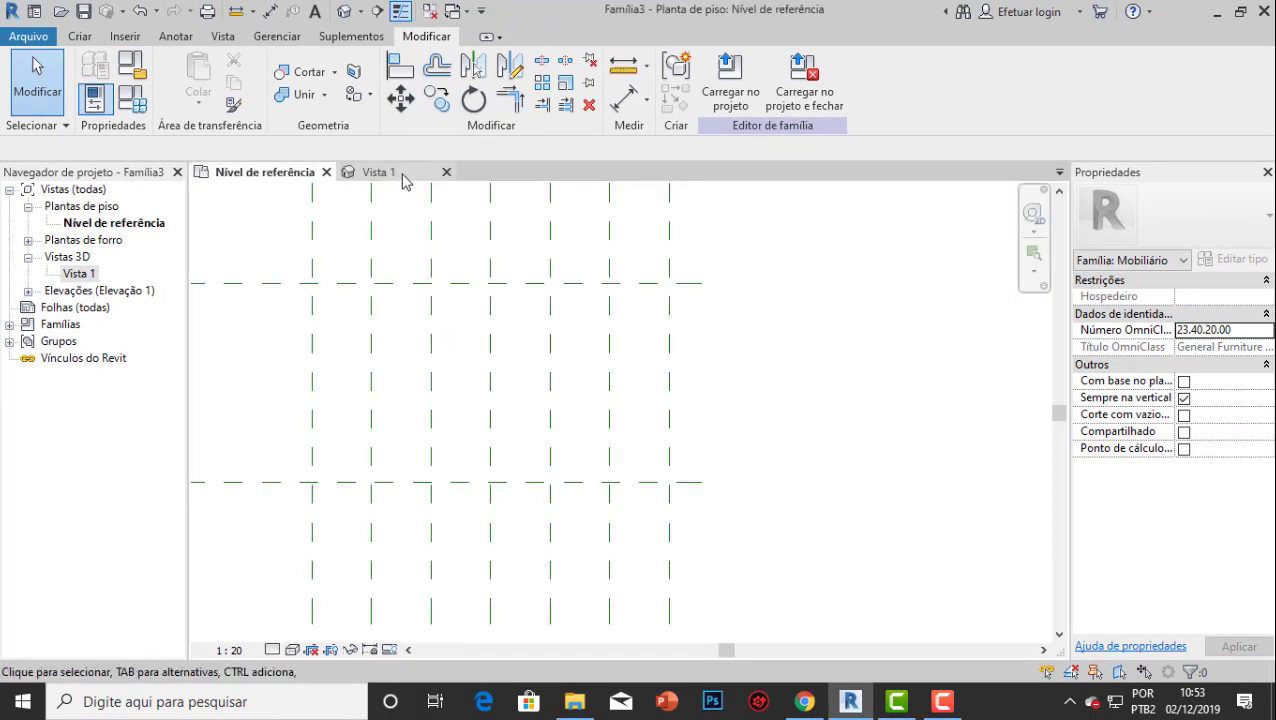
Start a solid Extrusion and sketch a rectangle about 0.18 by 0.14 m from the intersection of the leftmost vertical and upper horizontal planes.
scroll(552, 279, "down", 3)
scroll(460, 310, "up", 3)
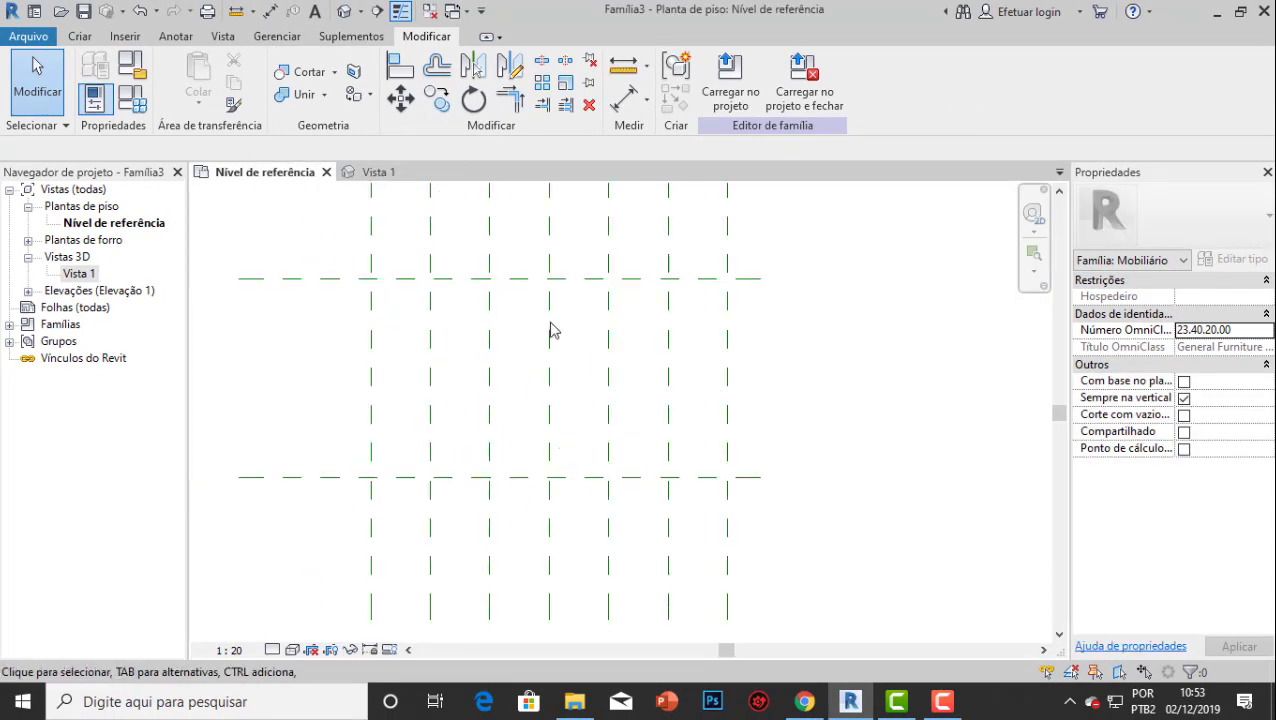
scroll(603, 345, "up", 1)
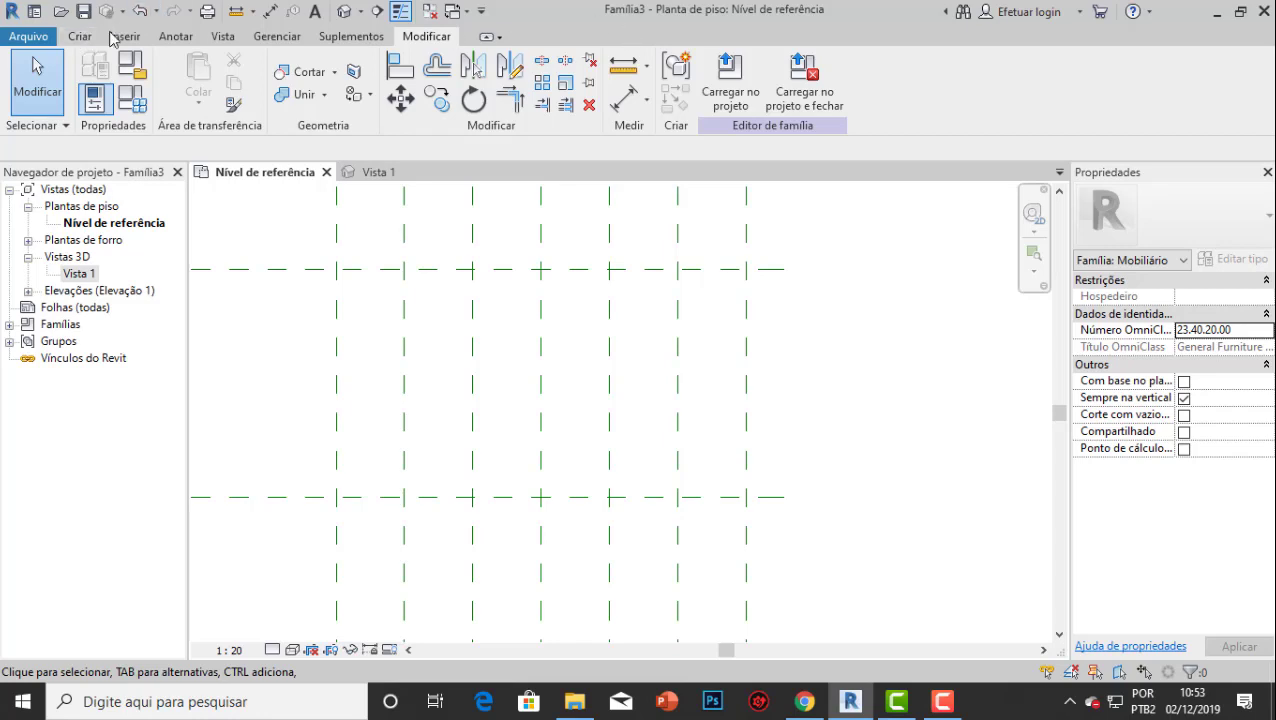
left_click(80, 37)
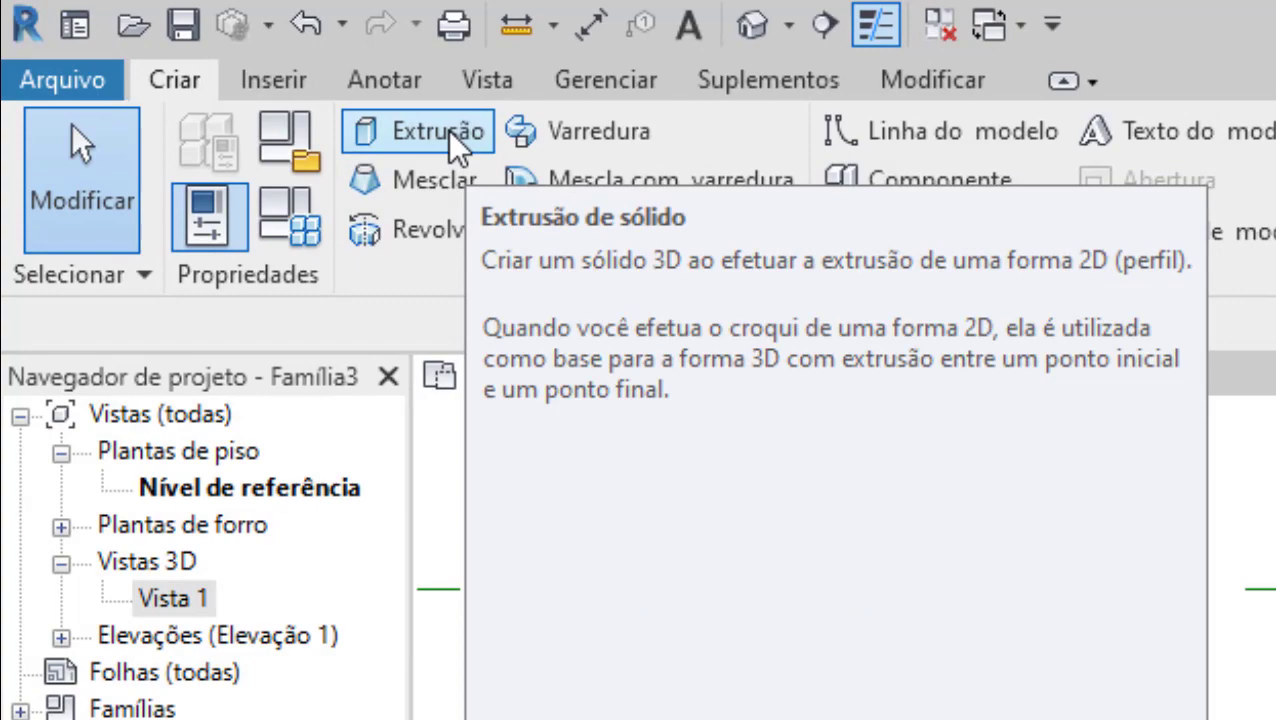
left_click(438, 134)
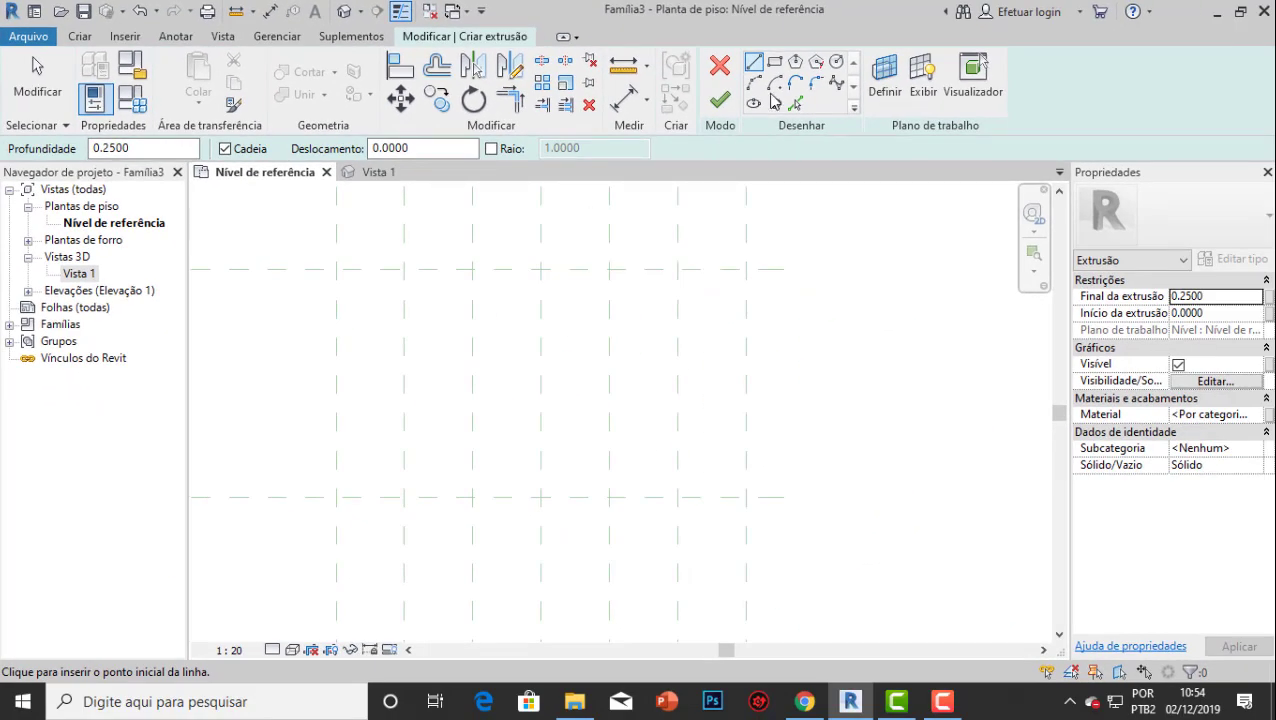
left_click(774, 63)
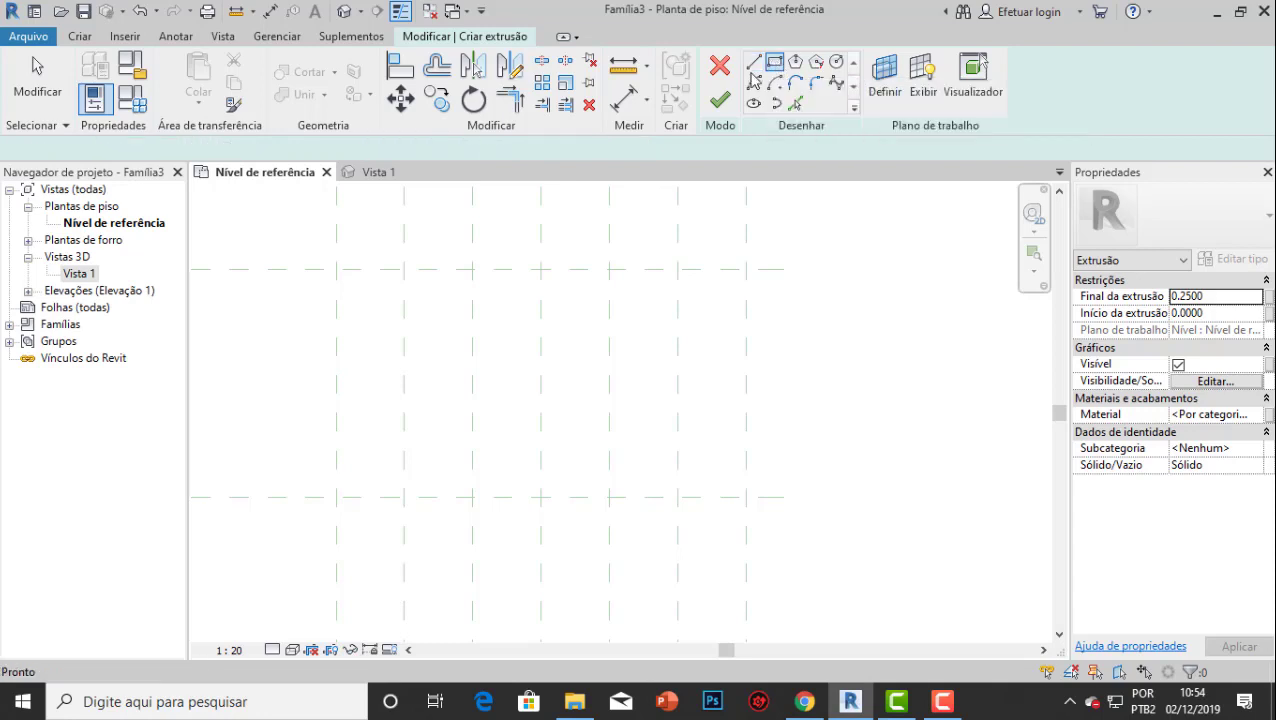
scroll(345, 272, "up", 2)
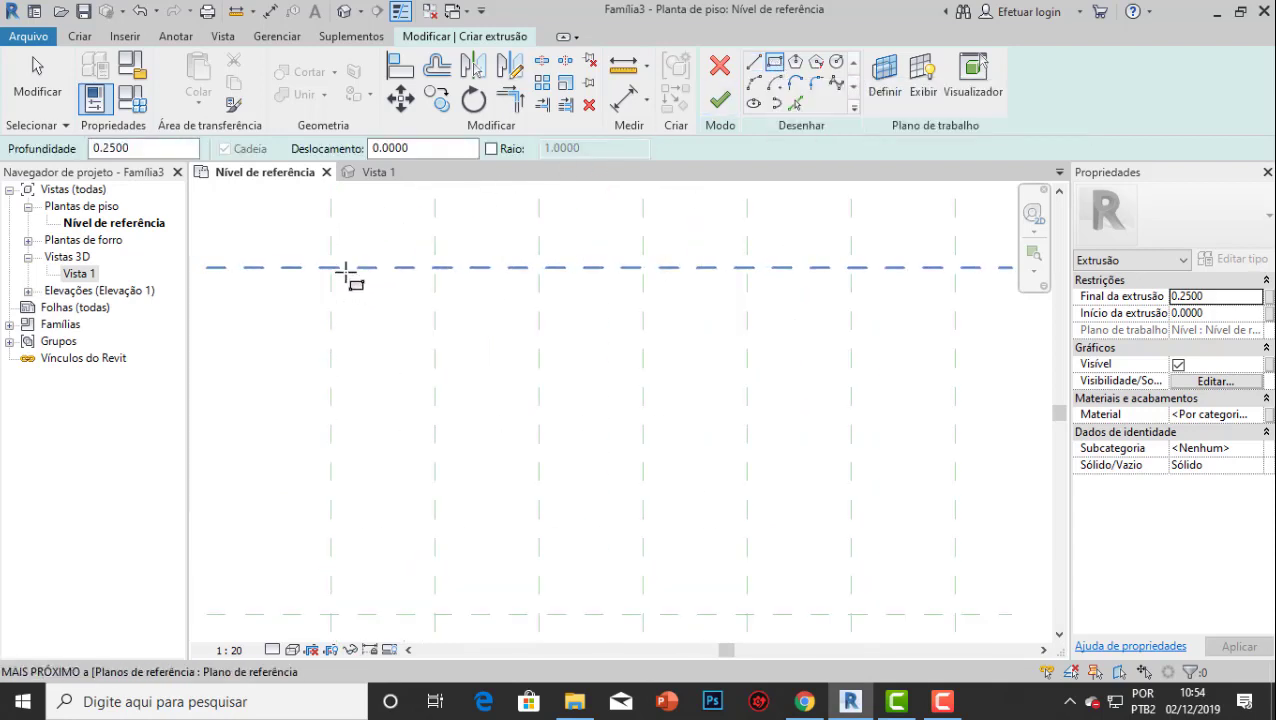
scroll(329, 267, "up", 1)
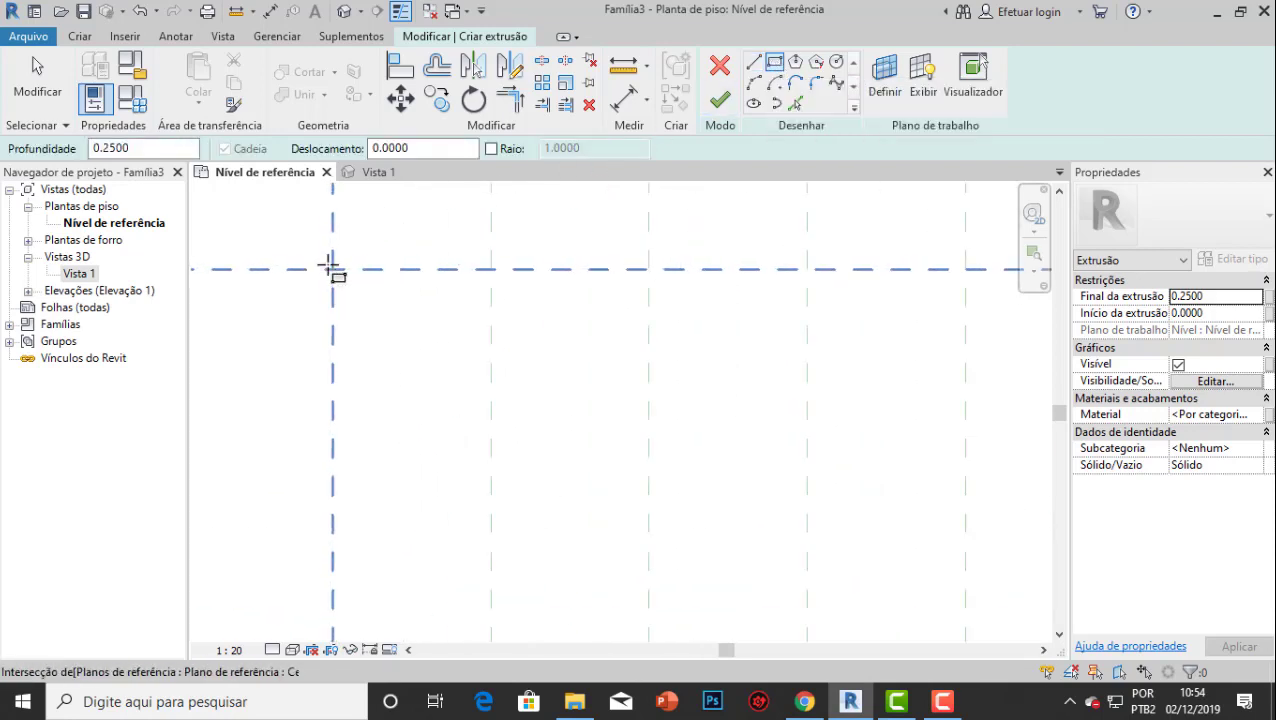
left_click(333, 268)
left_click(383, 306)
scroll(386, 300, "down", 1)
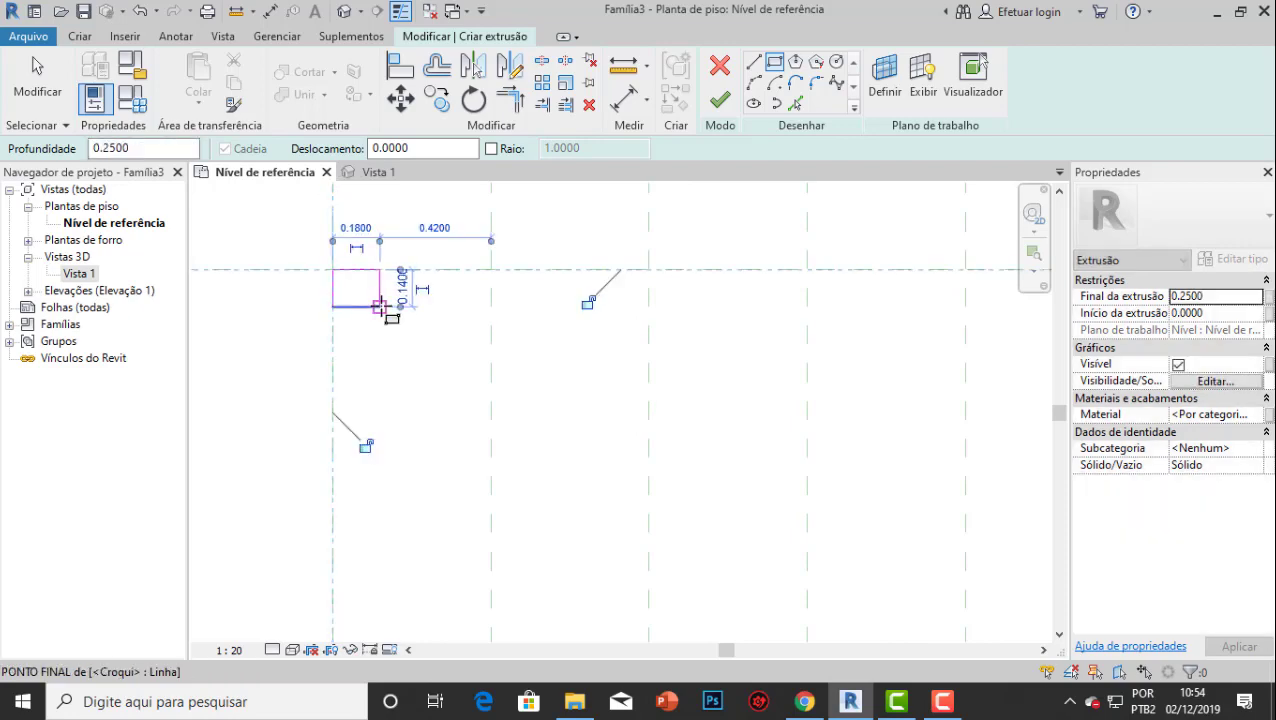
key("Escape")
key("Escape")
Set the sketched rectangle's width and height to 0.15 m each.
left_click(347, 289)
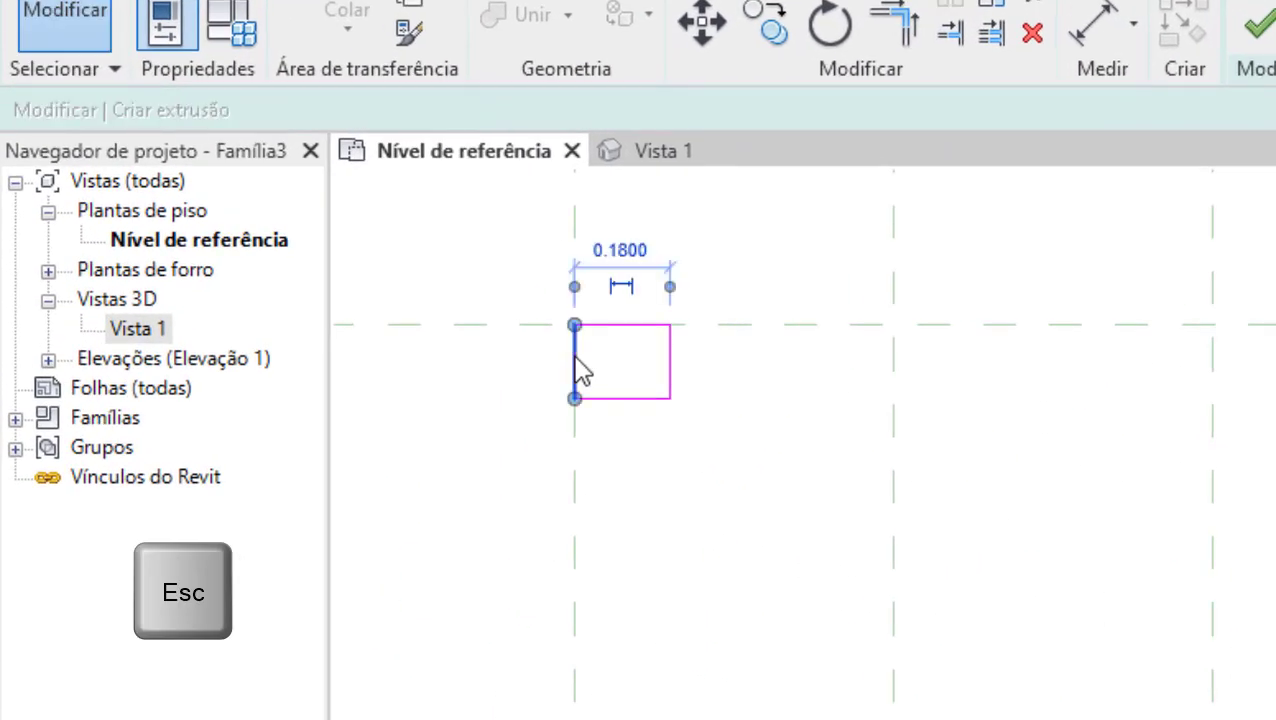
left_click(640, 255)
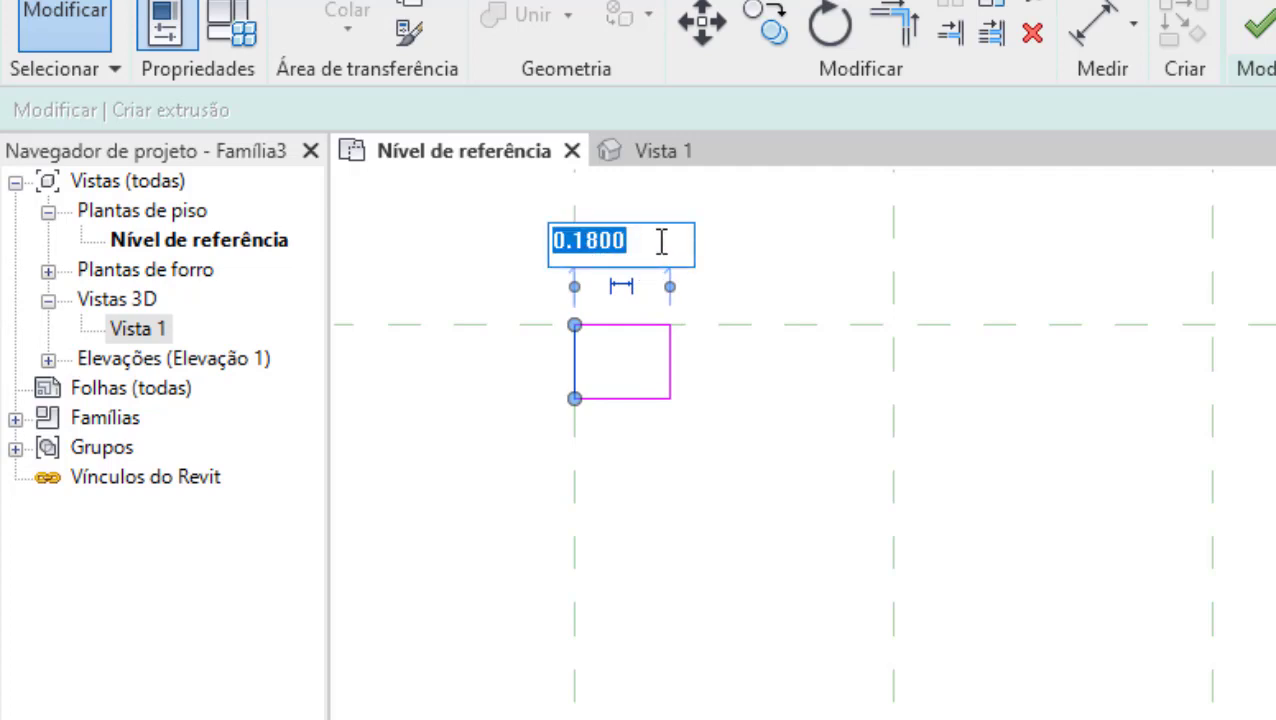
type("0")
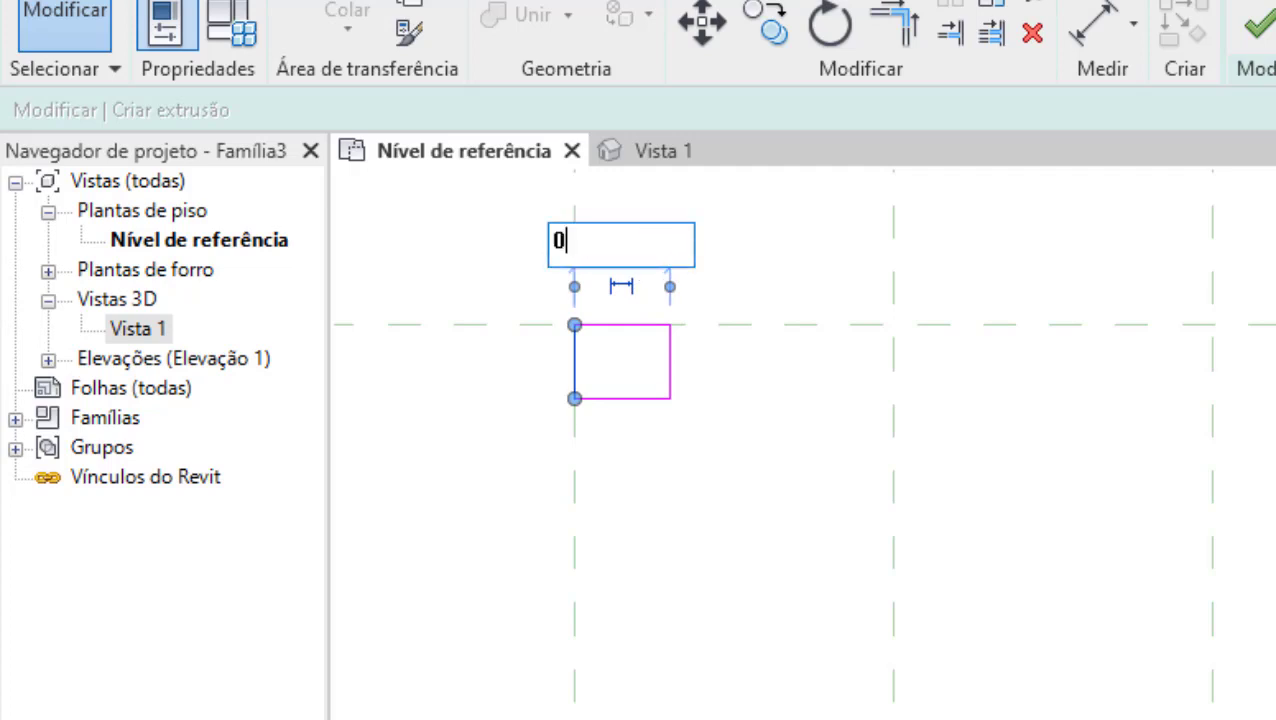
type(".15")
key("Return")
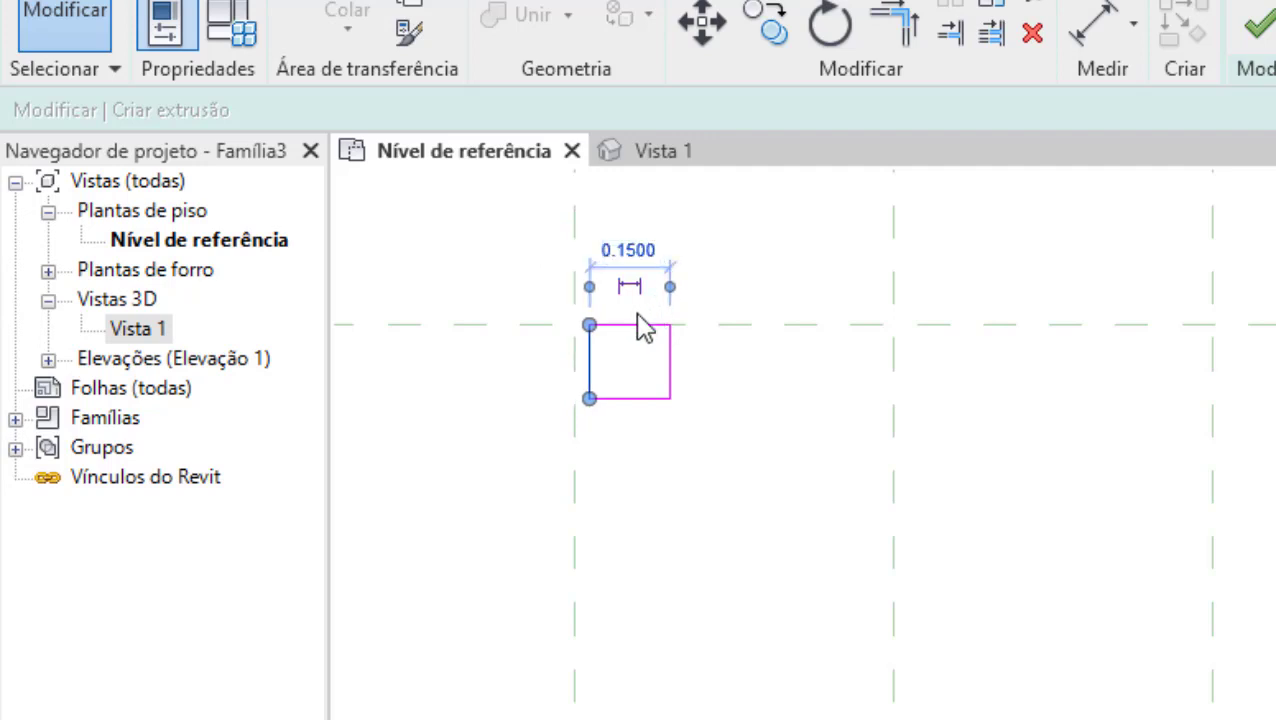
left_click(644, 325)
left_click(706, 366)
type("0.")
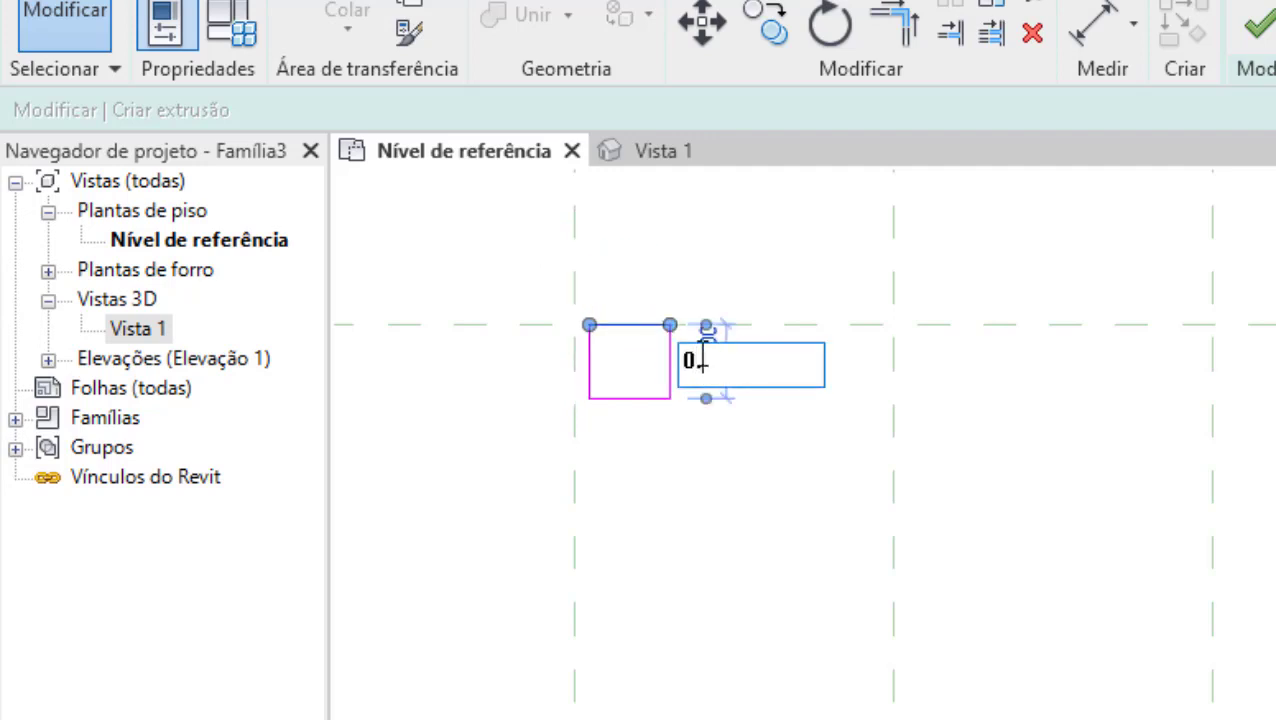
key("Return")
scroll(730, 345, "down", 1)
left_click(706, 303)
Move the square sketch so its upper-left corner sits at the intersection of the leftmost vertical and upper horizontal reference planes.
scroll(714, 292, "up", 2)
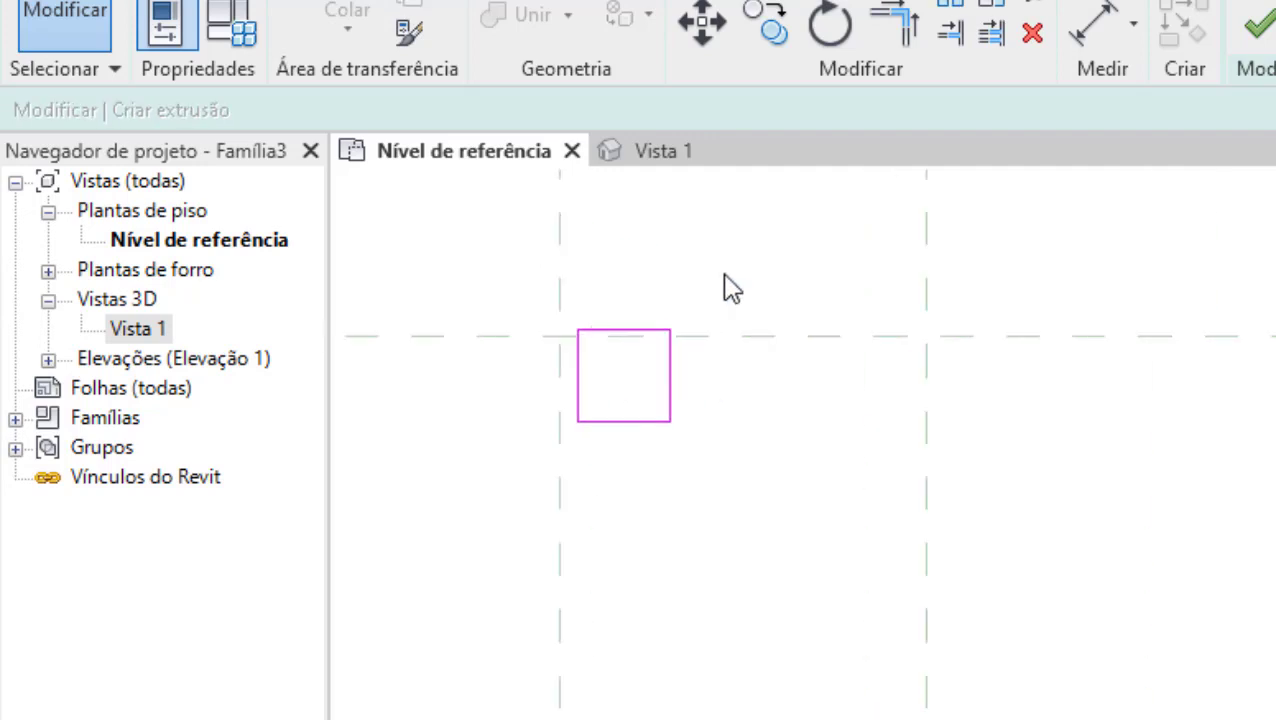
left_click_drag(724, 273, 577, 464)
left_click(701, 25)
scroll(570, 342, "up", 1)
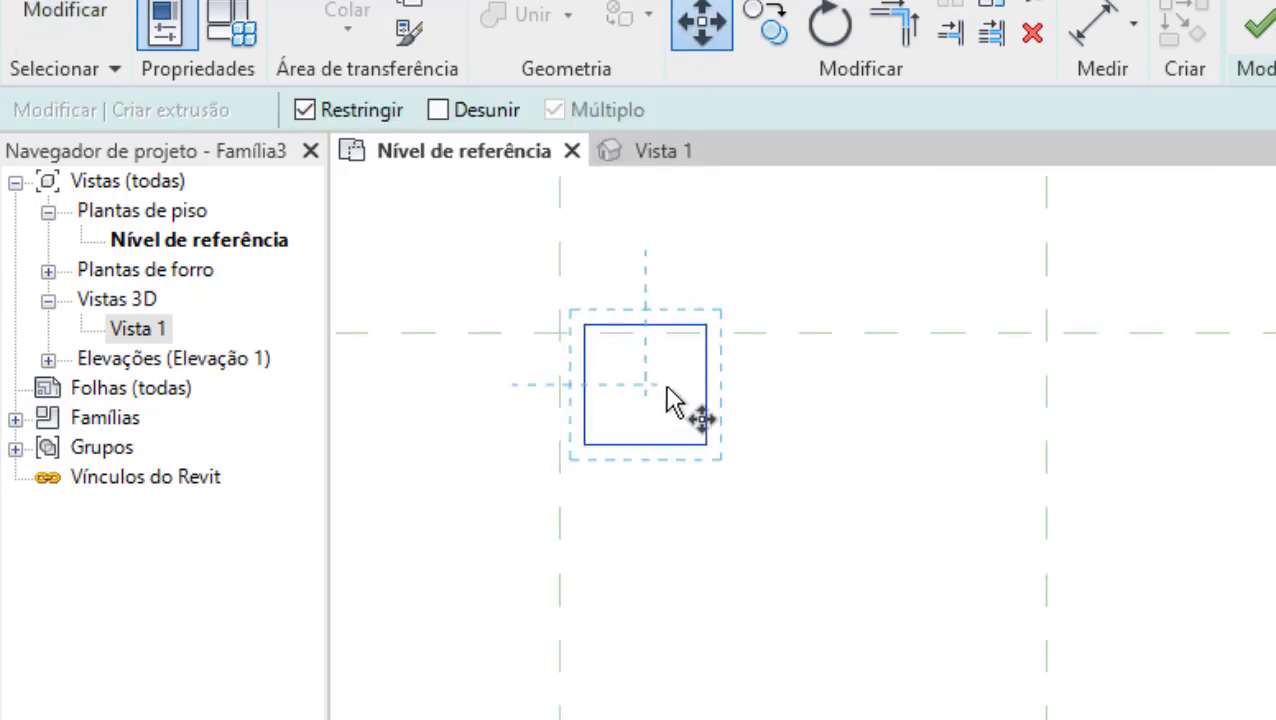
left_click(585, 326)
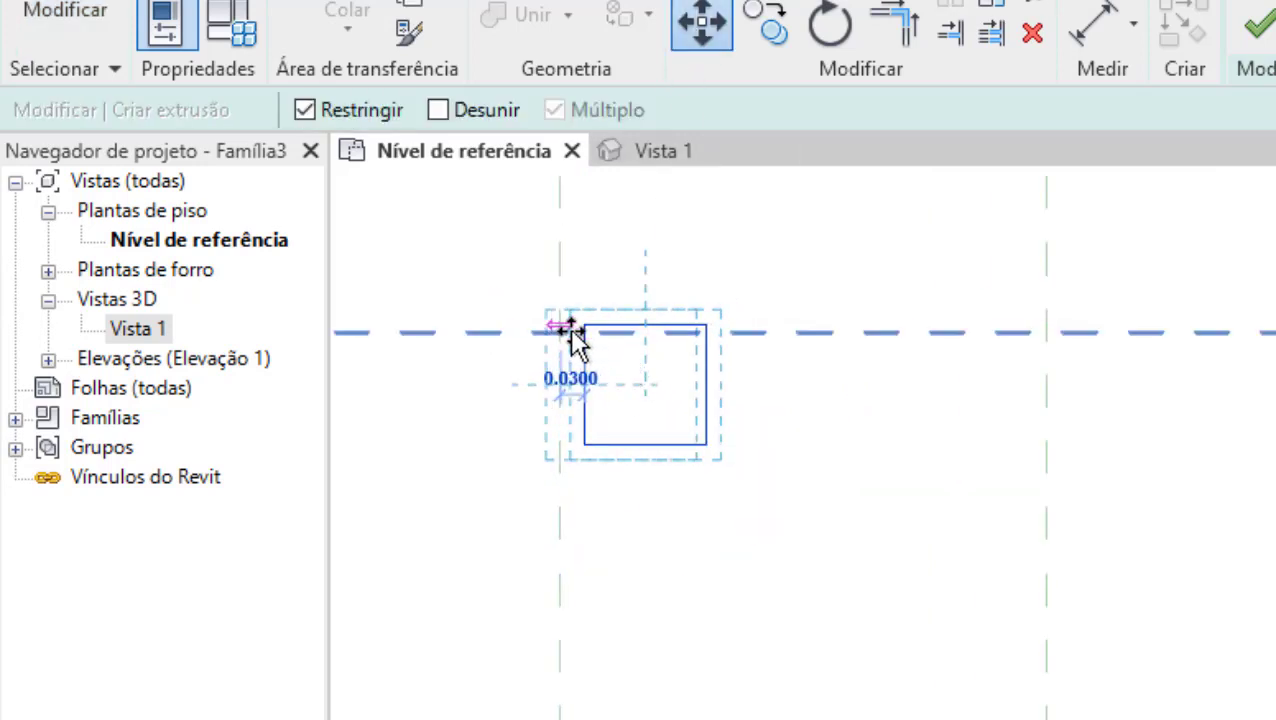
scroll(560, 345, "up", 2)
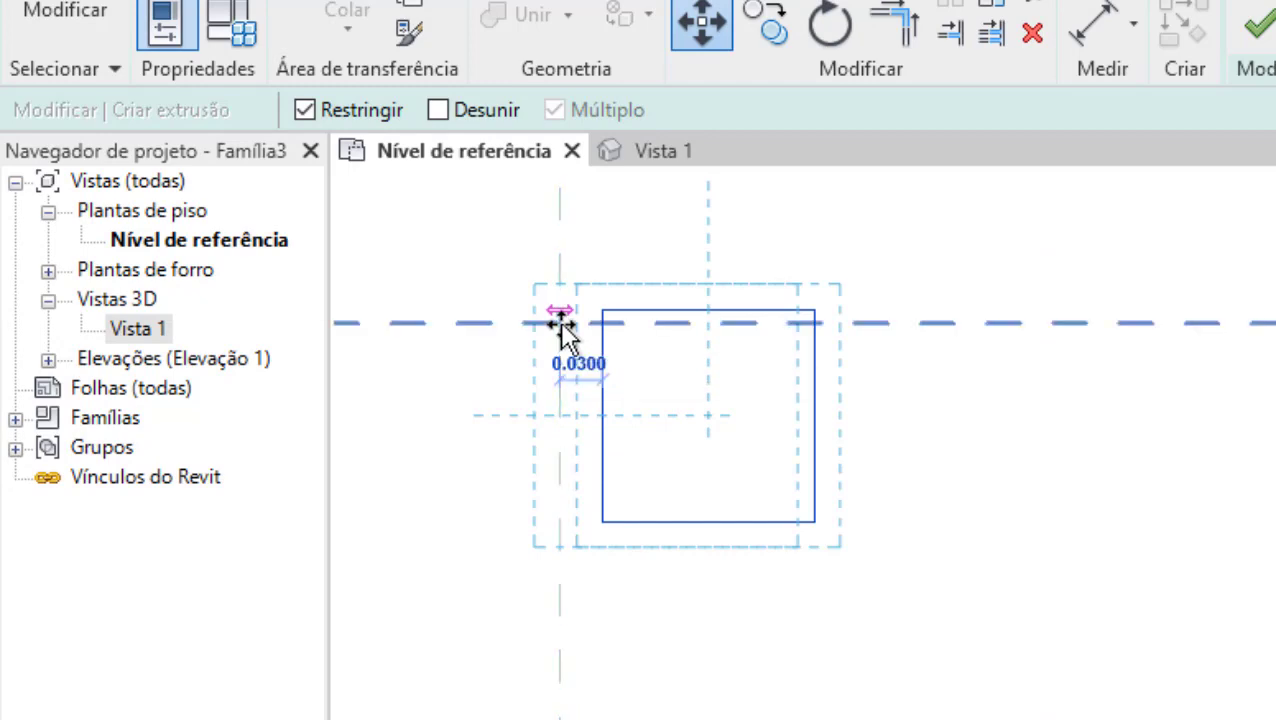
left_click(560, 322)
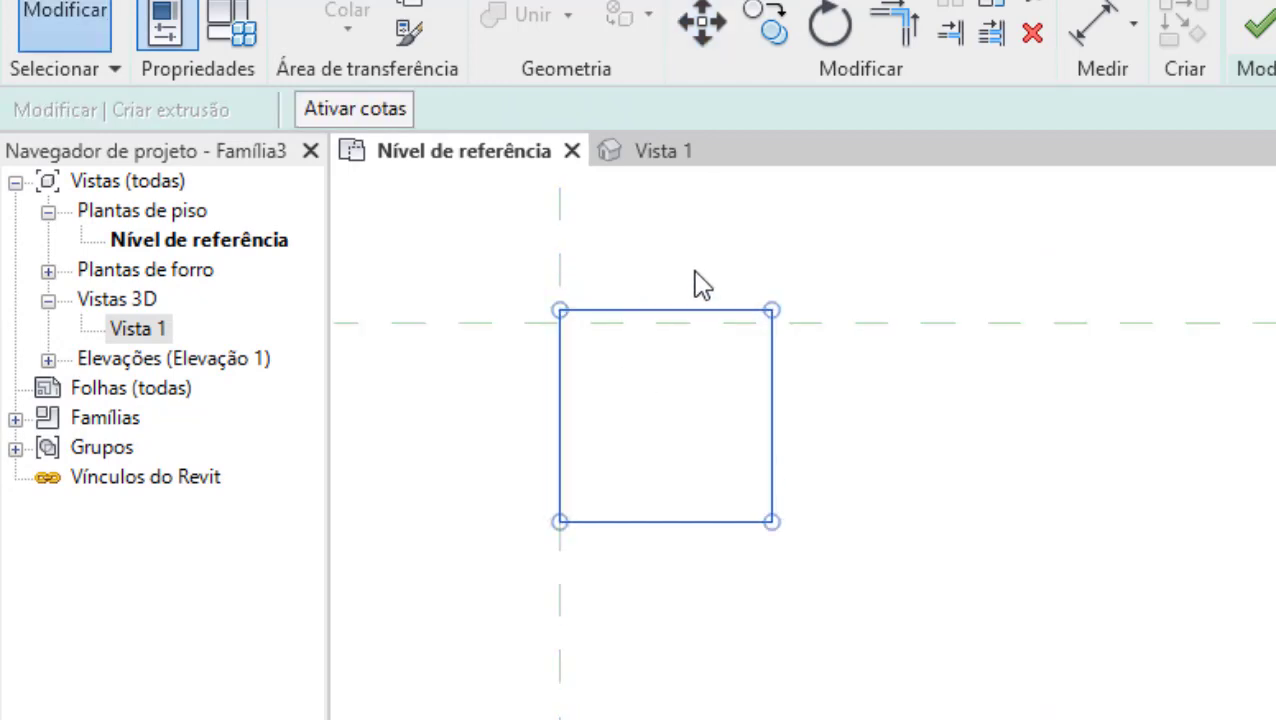
key("Escape")
scroll(695, 288, "down", 2)
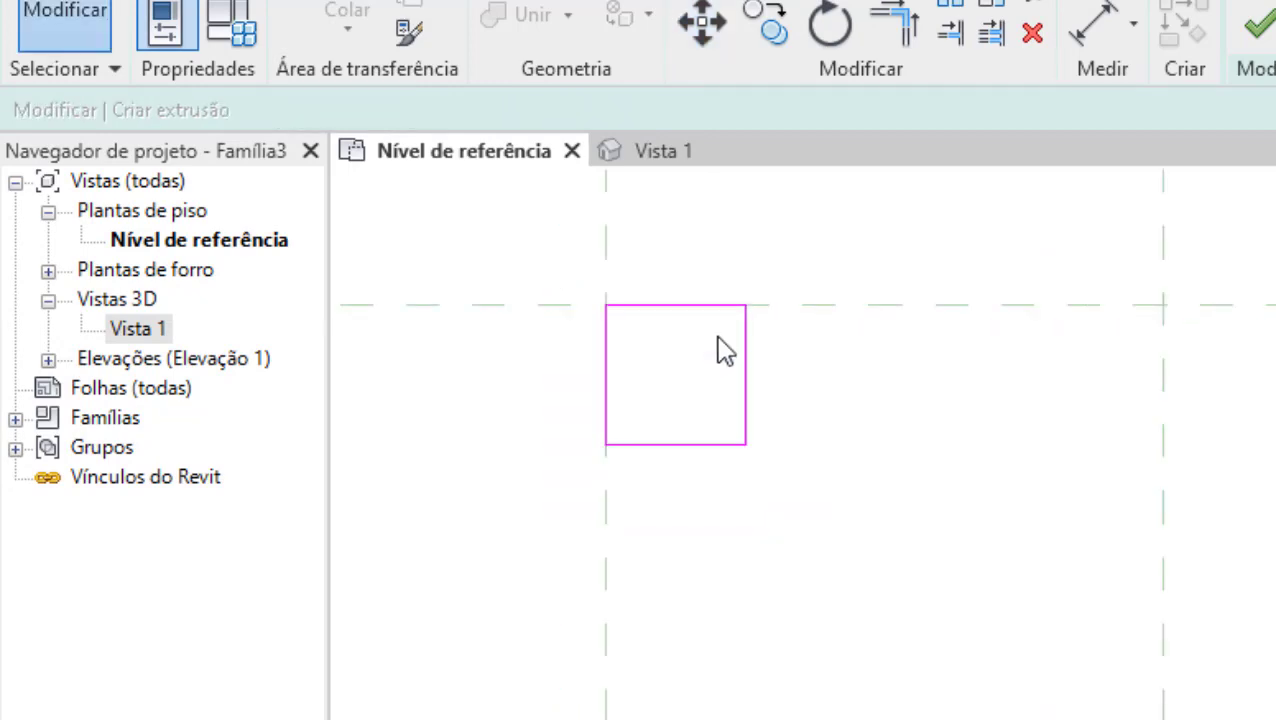
Copy the square straight down along the leftmost vertical plane to just above the lower horizontal plane.
scroll(780, 322, "down", 2)
left_click_drag(831, 268, 536, 481)
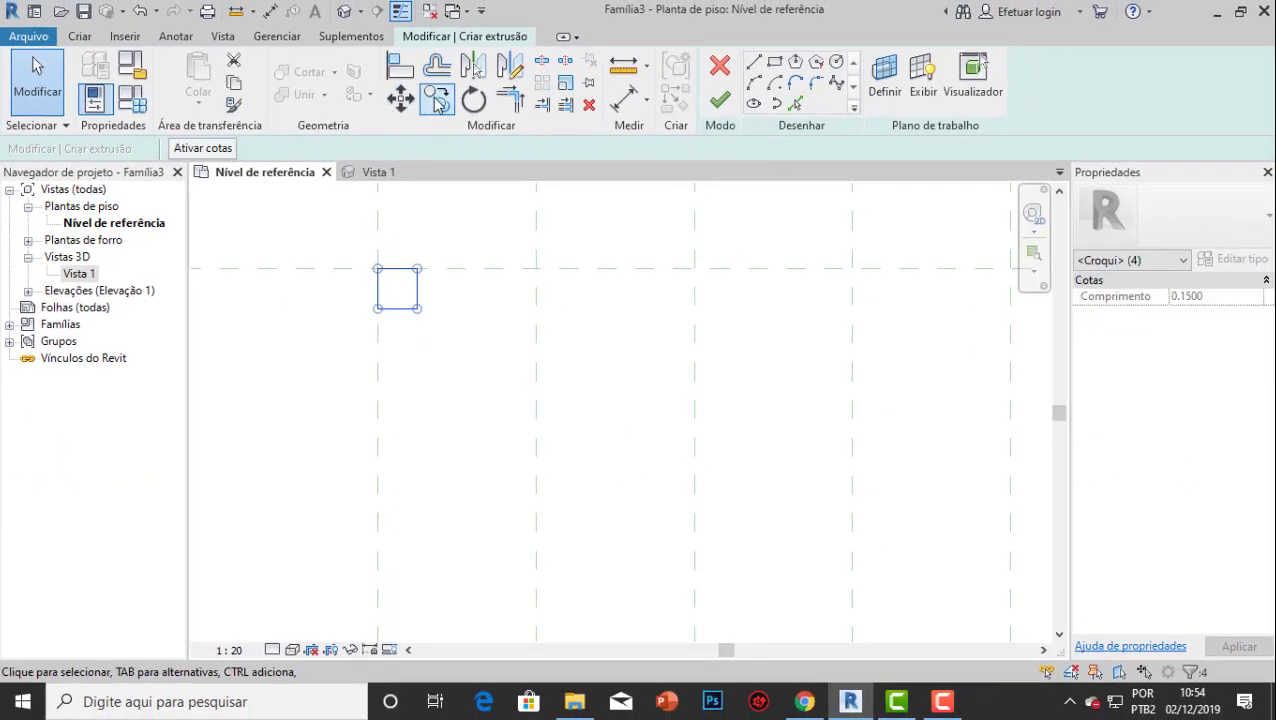
left_click(434, 199)
left_click_drag(447, 225, 325, 319)
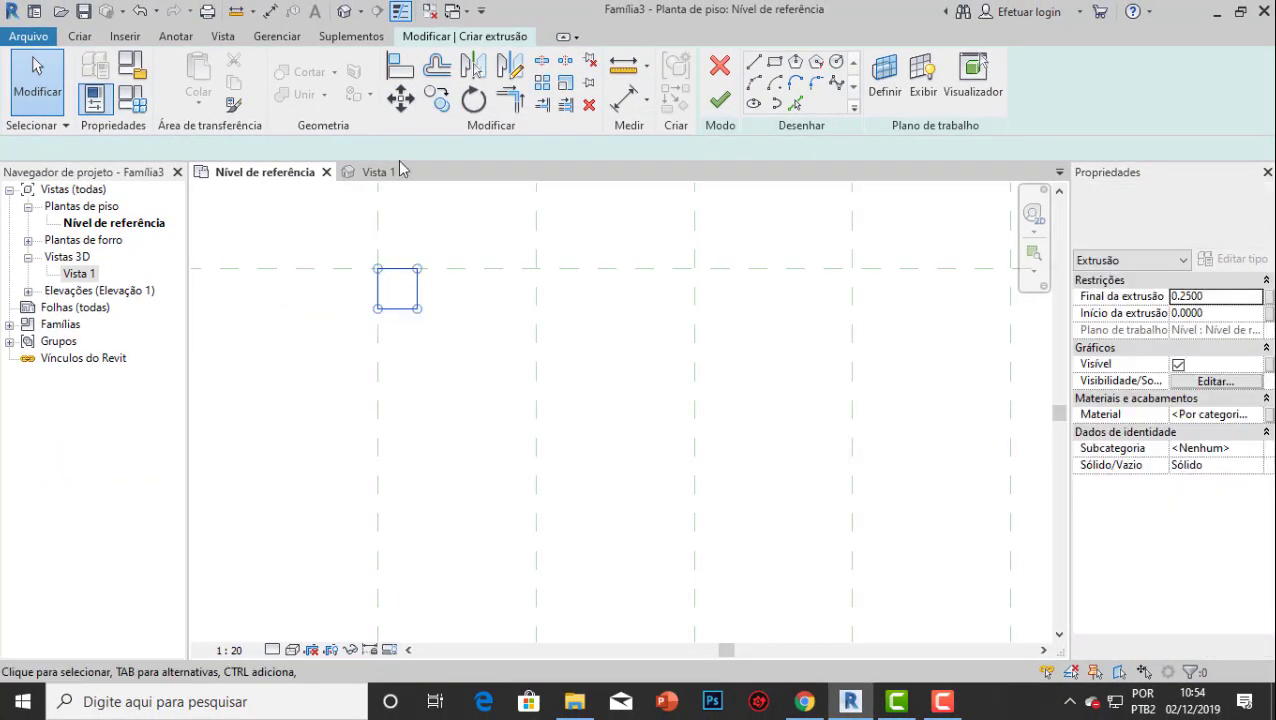
left_click(437, 99)
scroll(383, 268, "up", 2)
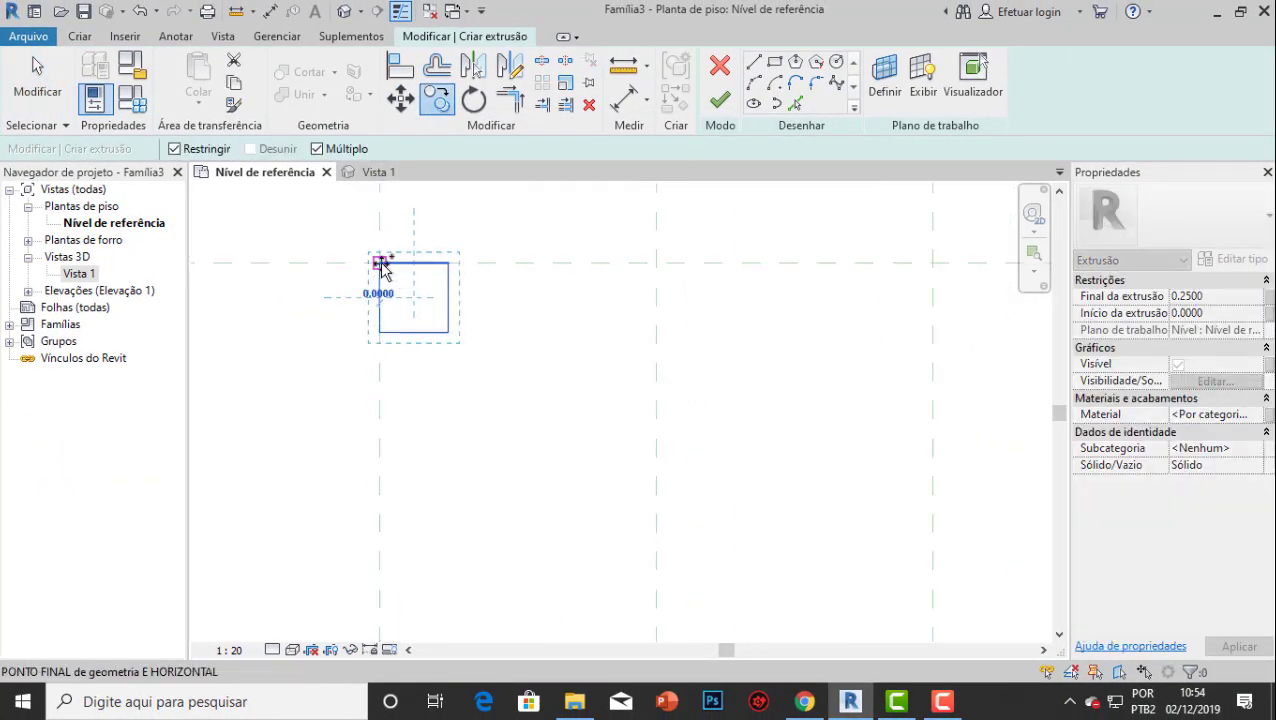
left_click(382, 265)
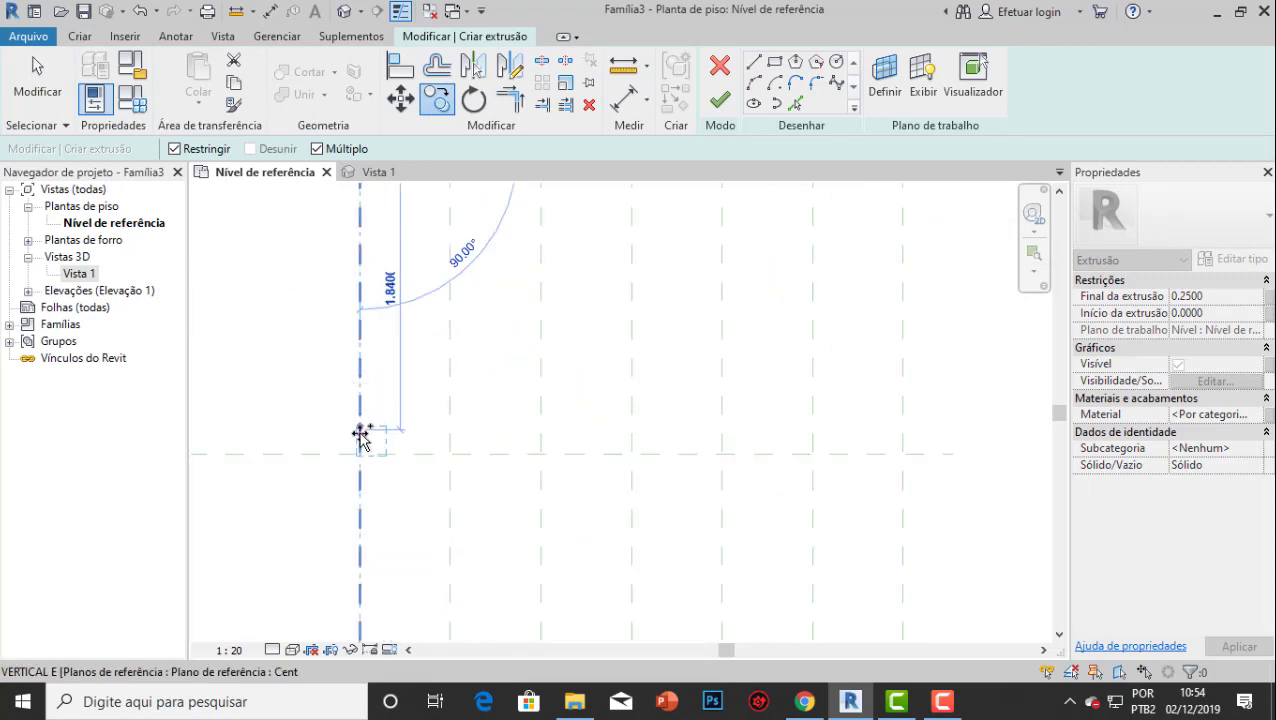
scroll(357, 476, "up", 5)
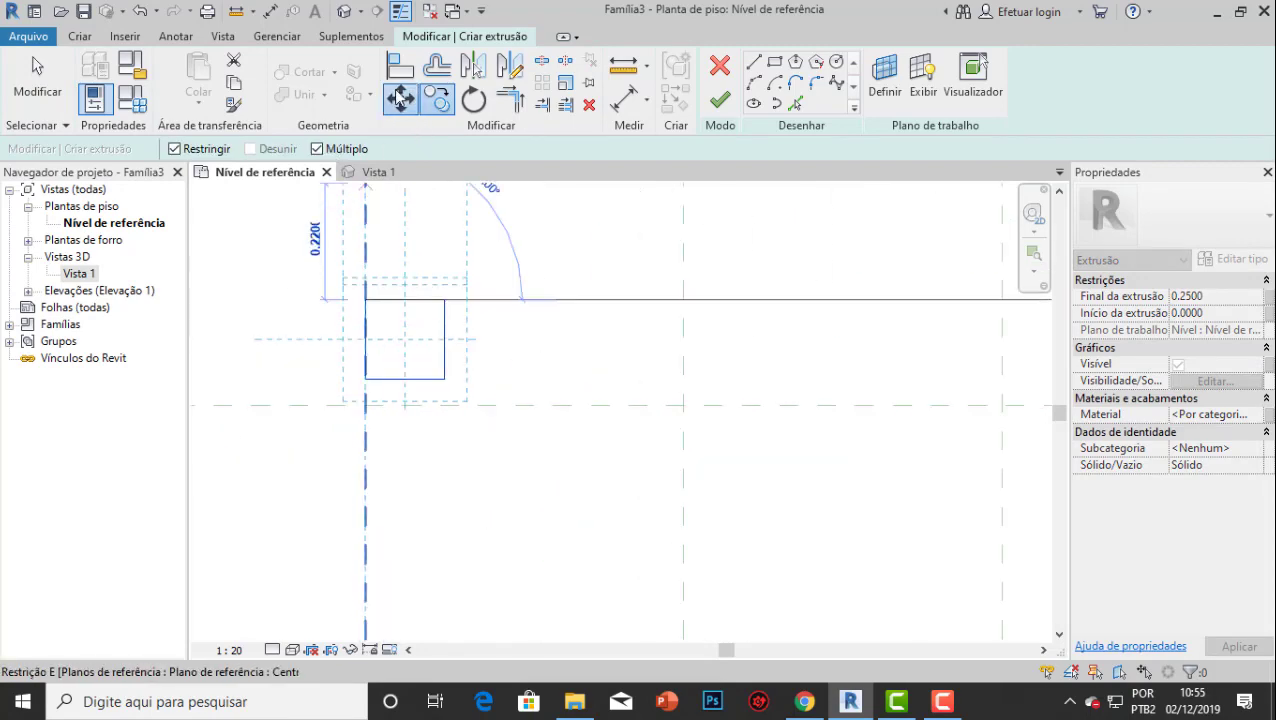
left_click(397, 97)
scroll(360, 381, "up", 2)
left_click(370, 376)
key("Escape")
key("Escape")
Move the copied square so its lower-left corner sits at the intersection of the leftmost vertical and lower horizontal planes.
left_click_drag(587, 194, 253, 402)
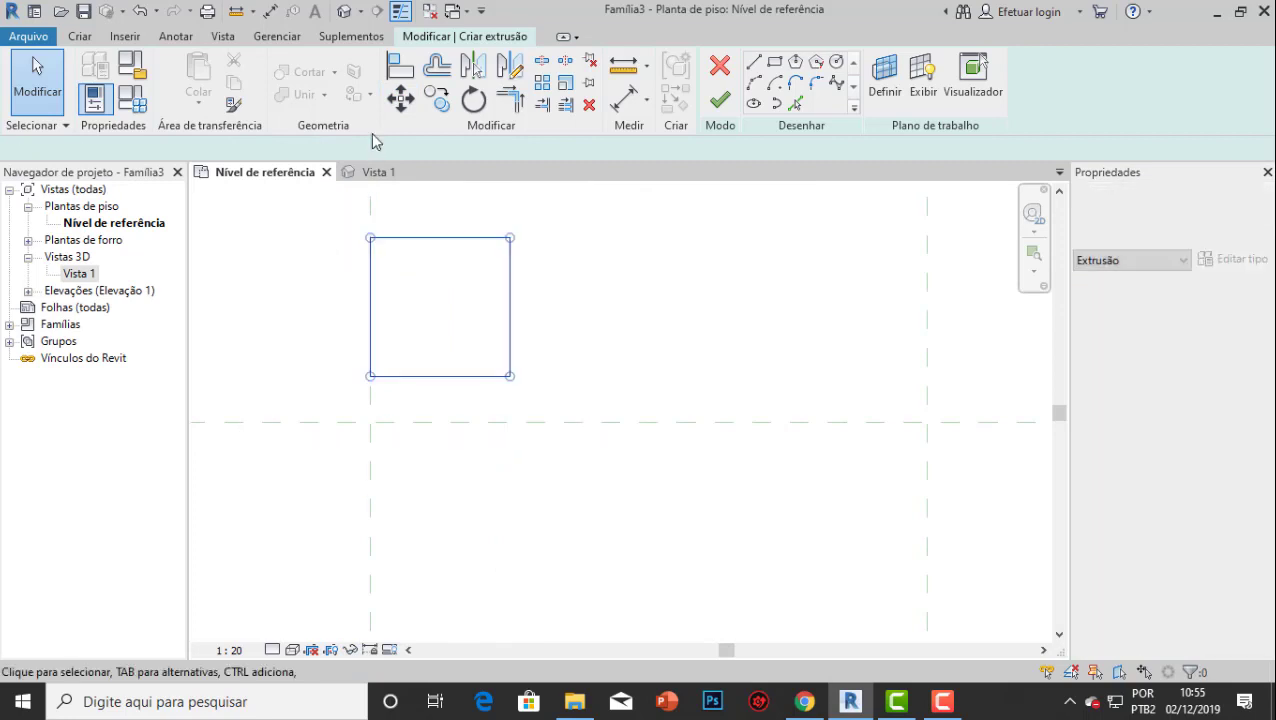
key("m")
key("v")
left_click(370, 376)
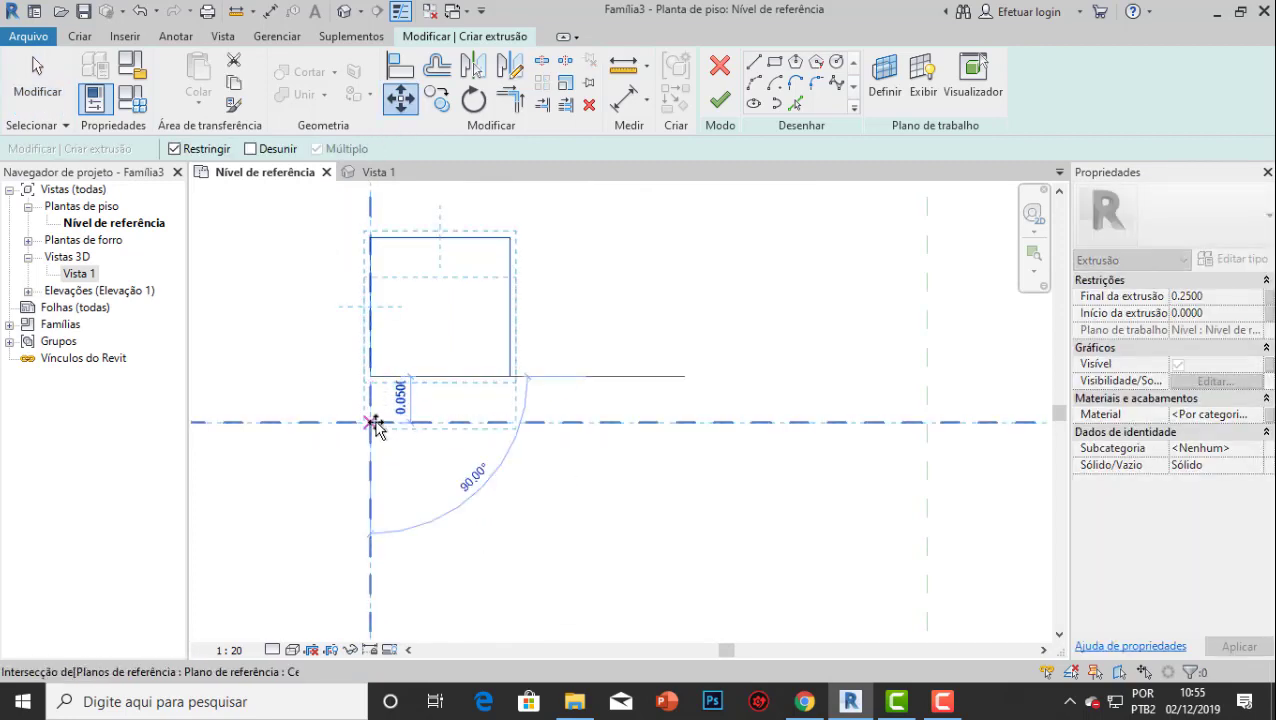
left_click(372, 424)
key("Escape")
Copy both squares from their lower-right corner to the intersection of the rightmost vertical and lower horizontal planes.
scroll(558, 378, "down", 6)
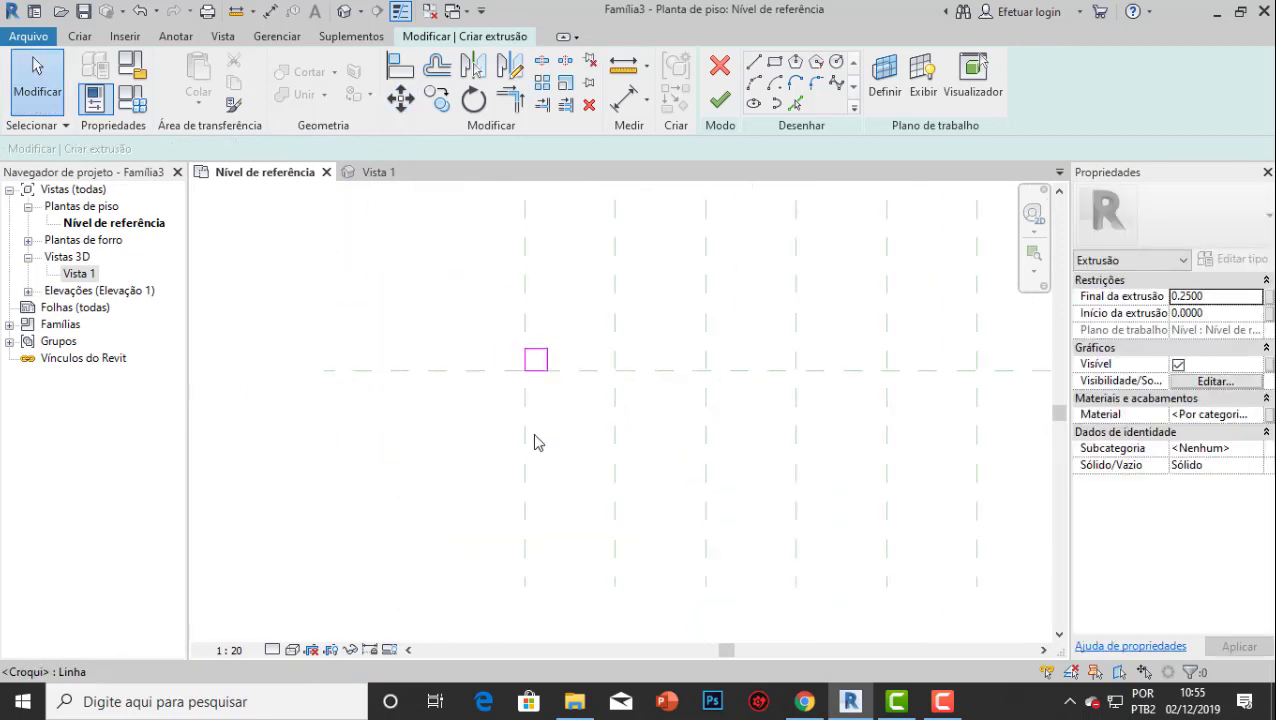
middle_click_drag(425, 457, 392, 447)
left_click_drag(413, 212, 318, 450)
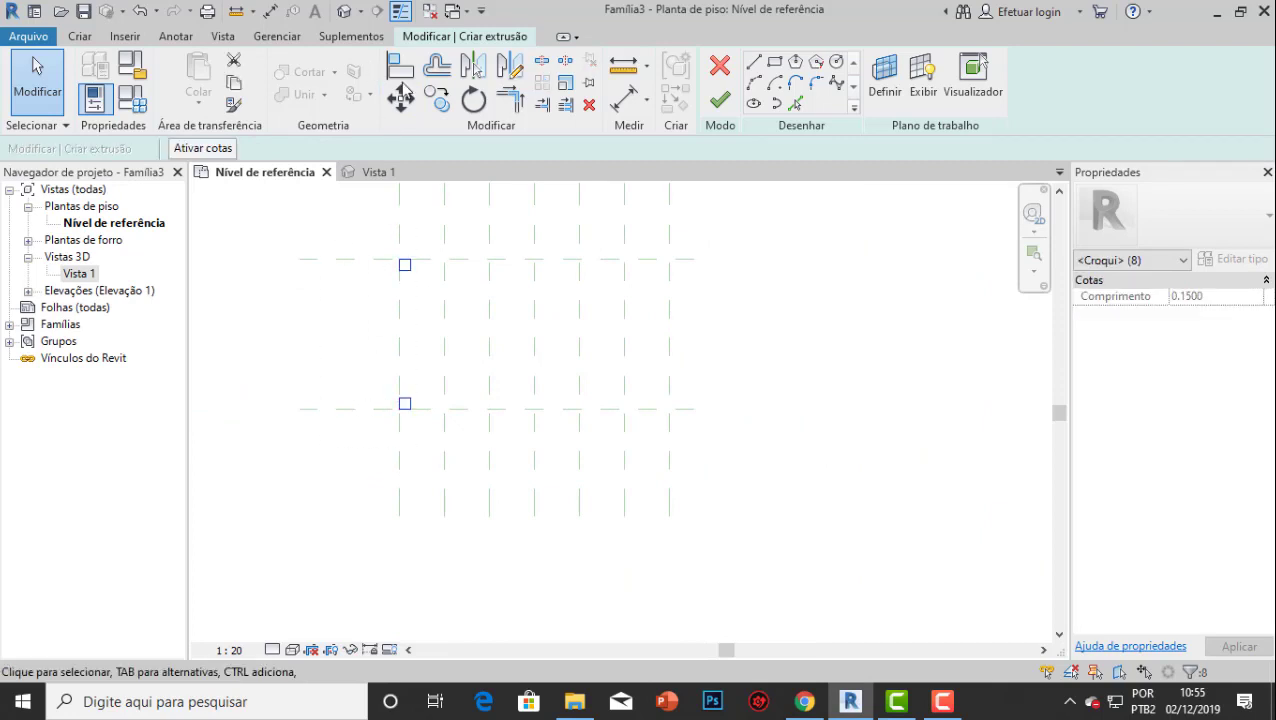
key("c")
key("o")
scroll(470, 430, "up", 5)
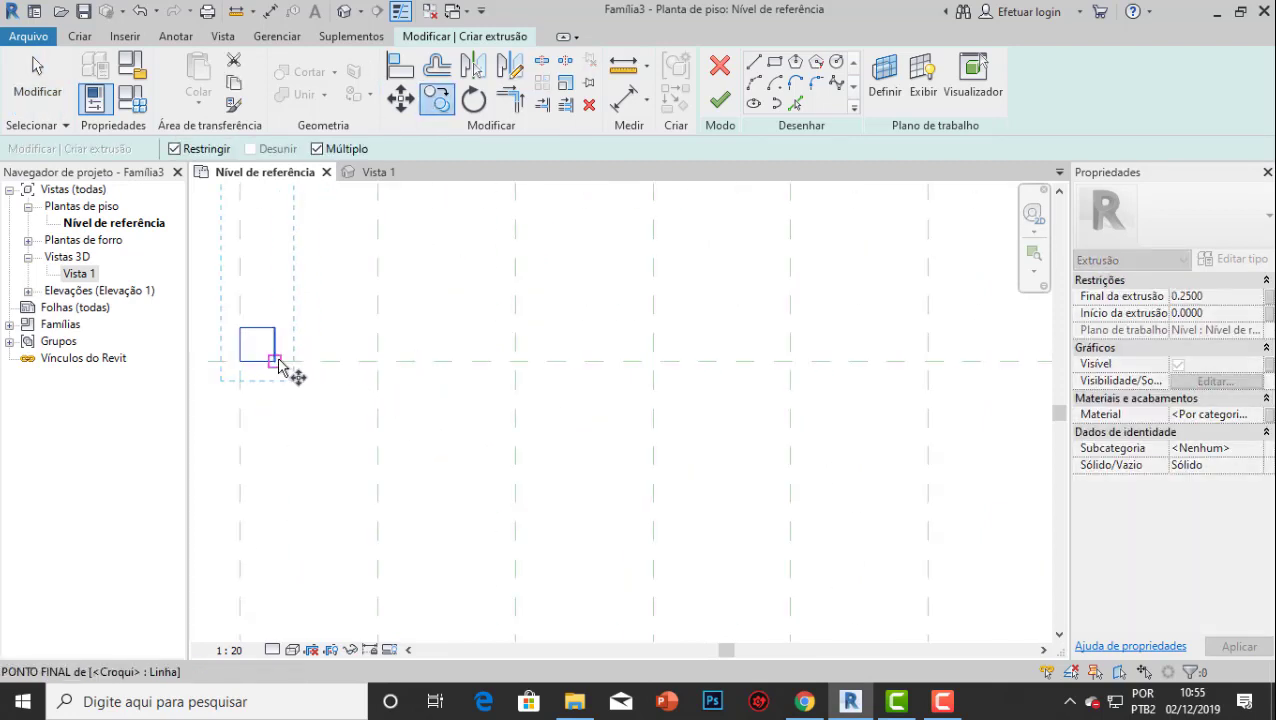
left_click(277, 361)
scroll(606, 380, "down", 4)
middle_click_drag(823, 396, 601, 410)
scroll(629, 391, "up", 3)
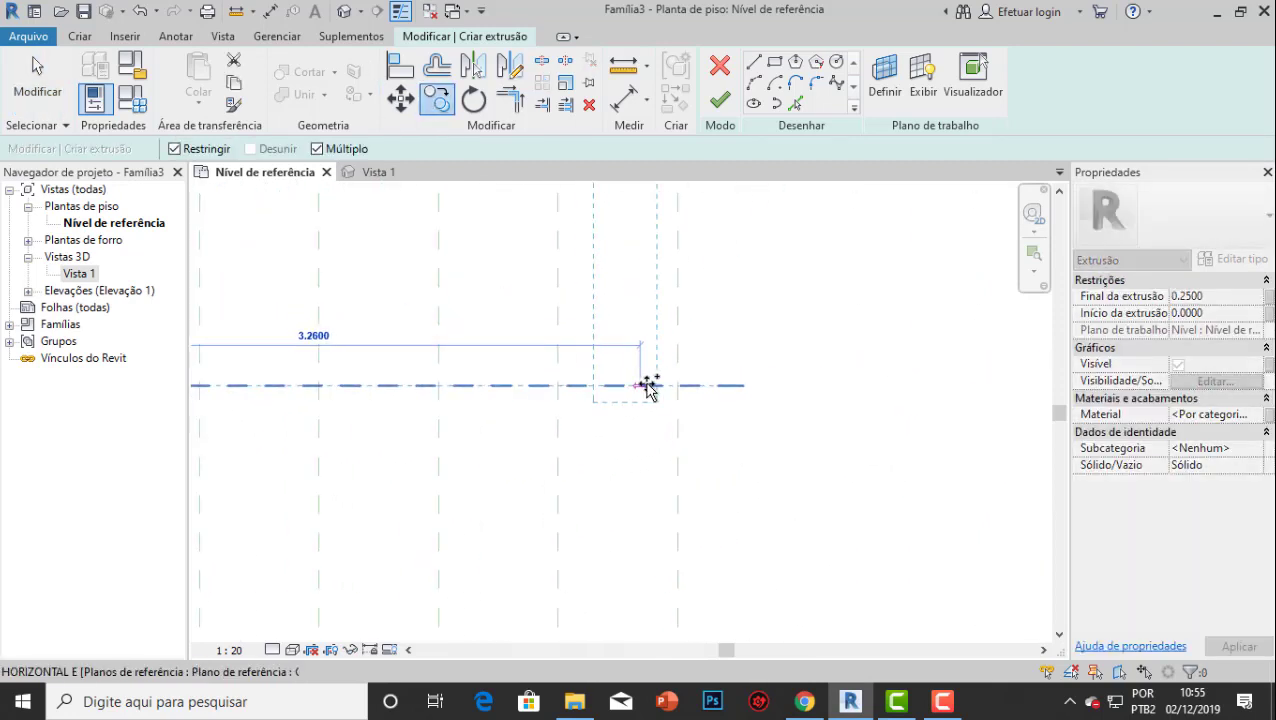
left_click(678, 385)
key("Escape")
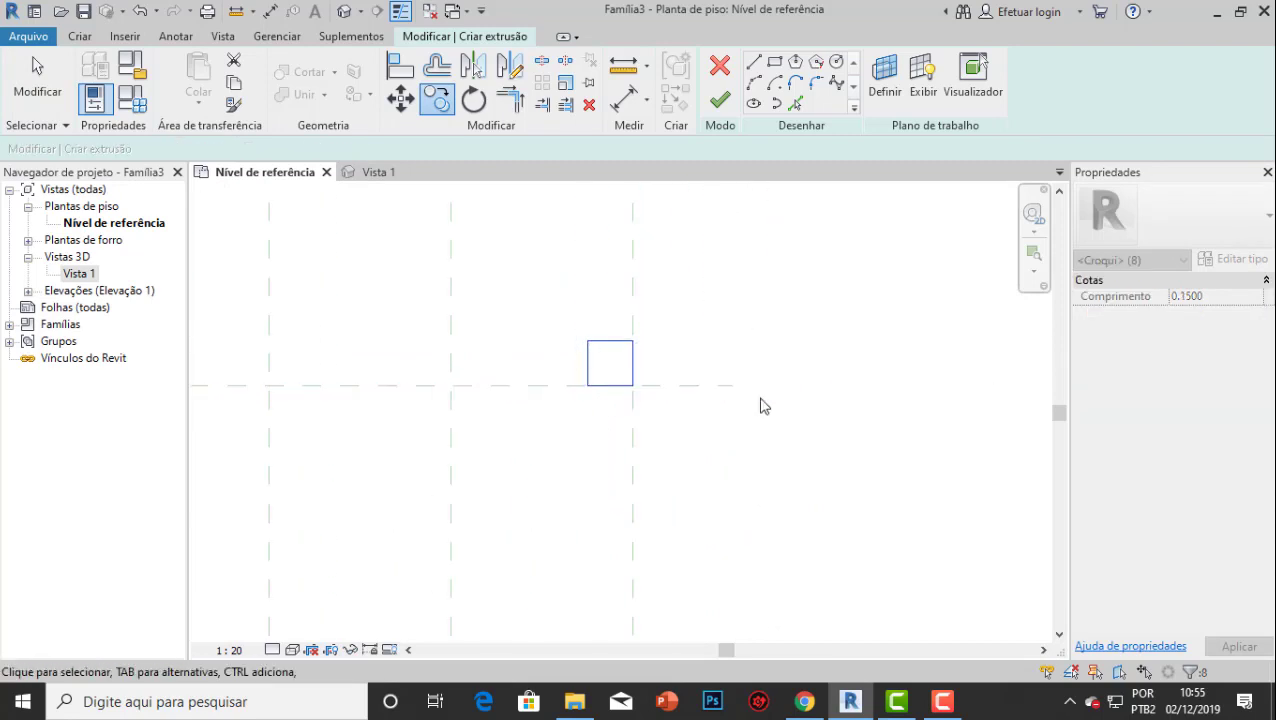
scroll(736, 434, "down", 3)
key("Escape")
Set the extrusion end to 2.5 m and finish the extrusion of the four square posts.
scroll(736, 434, "down", 2)
middle_click_drag(627, 350, 540, 326)
scroll(515, 334, "up", 2)
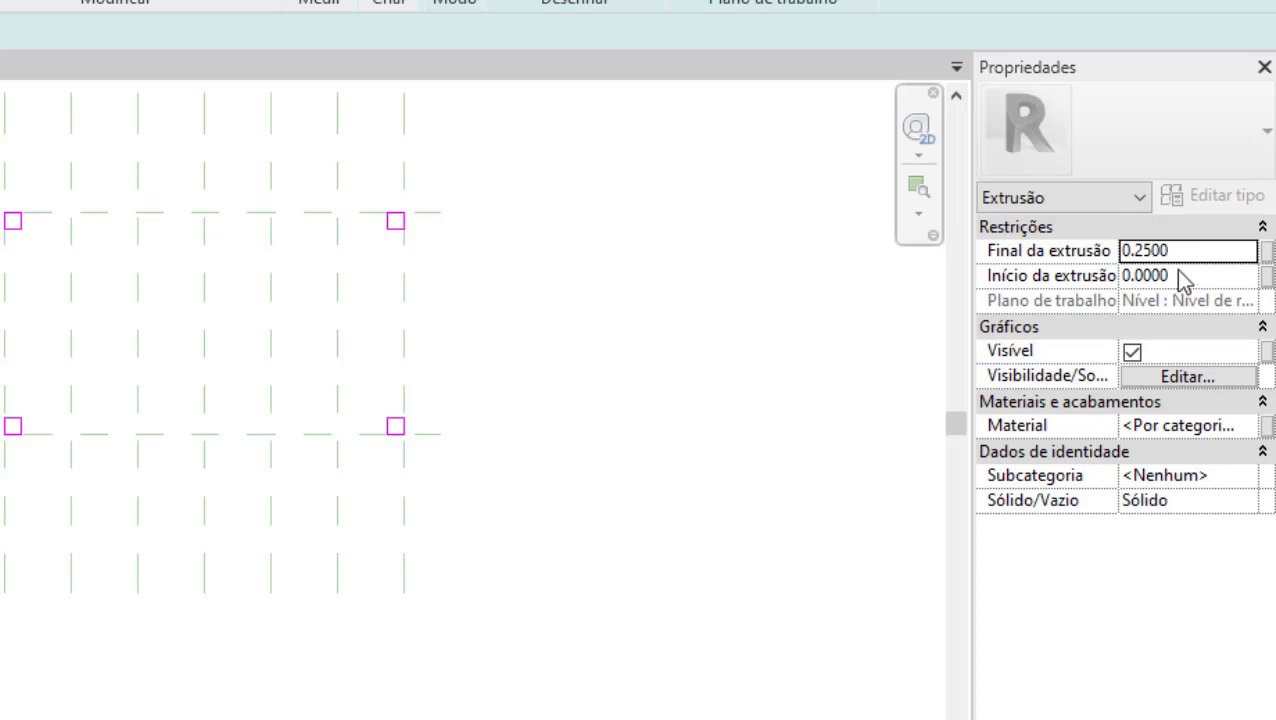
left_click(1207, 254)
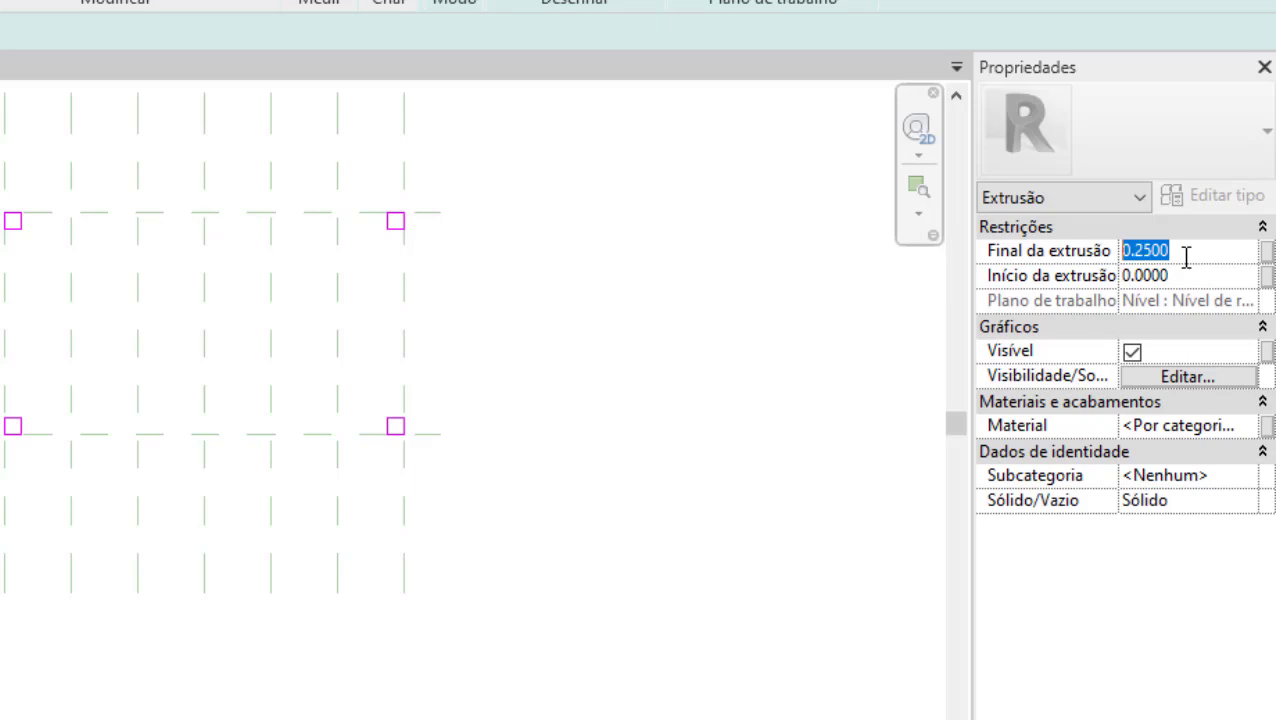
type("2.5")
key("Return")
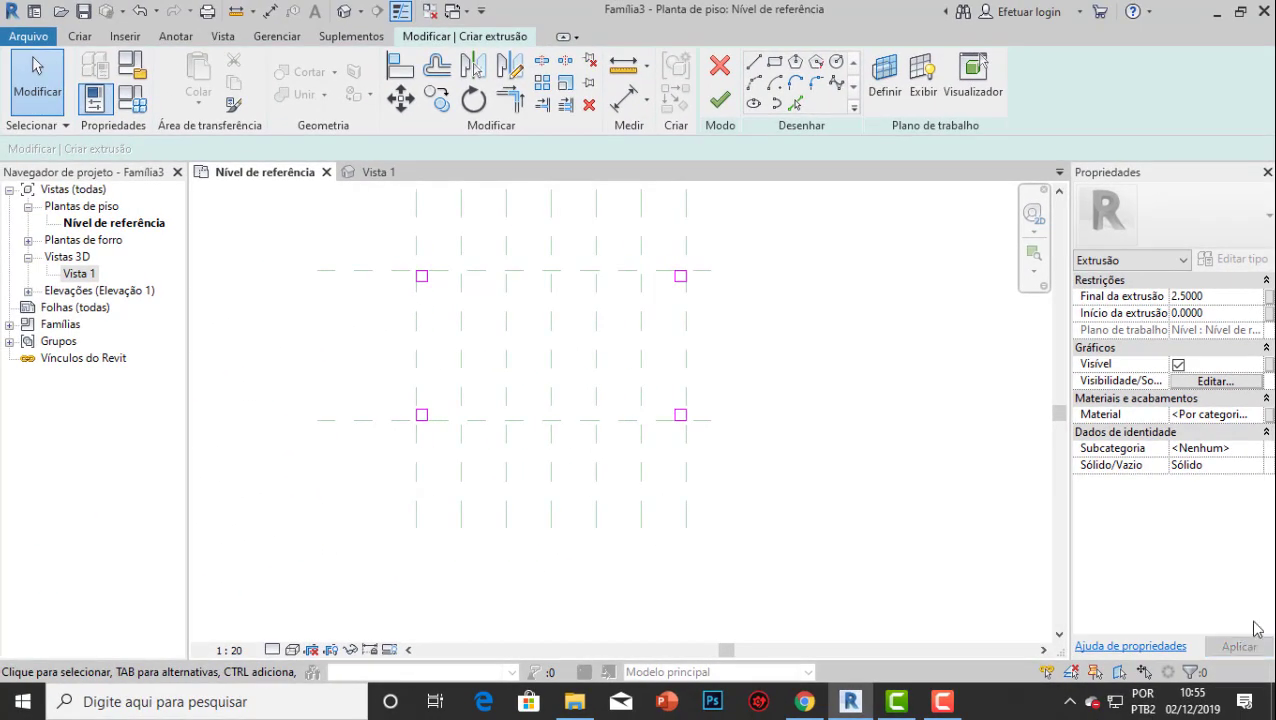
left_click(720, 102)
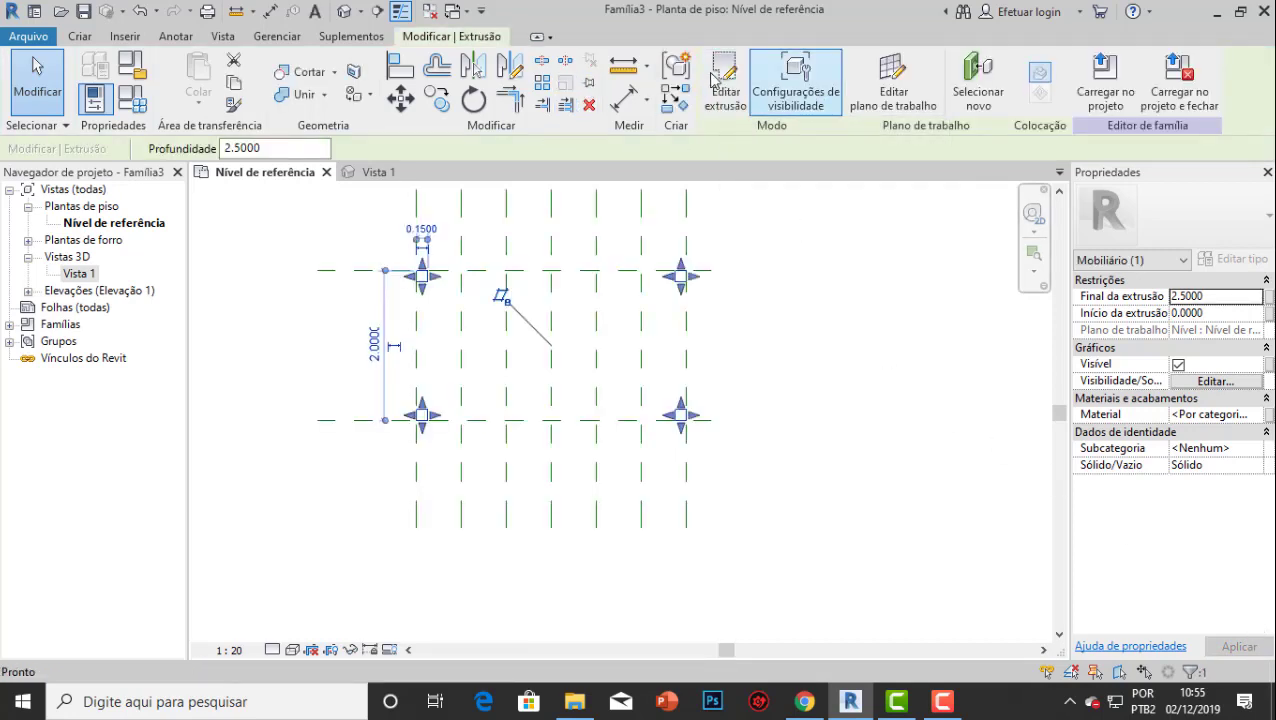
Examine the four extruded posts from several angles in the Vista 1 3D view.
left_click(380, 172)
middle_click_drag(624, 459, 646, 434, "shift")
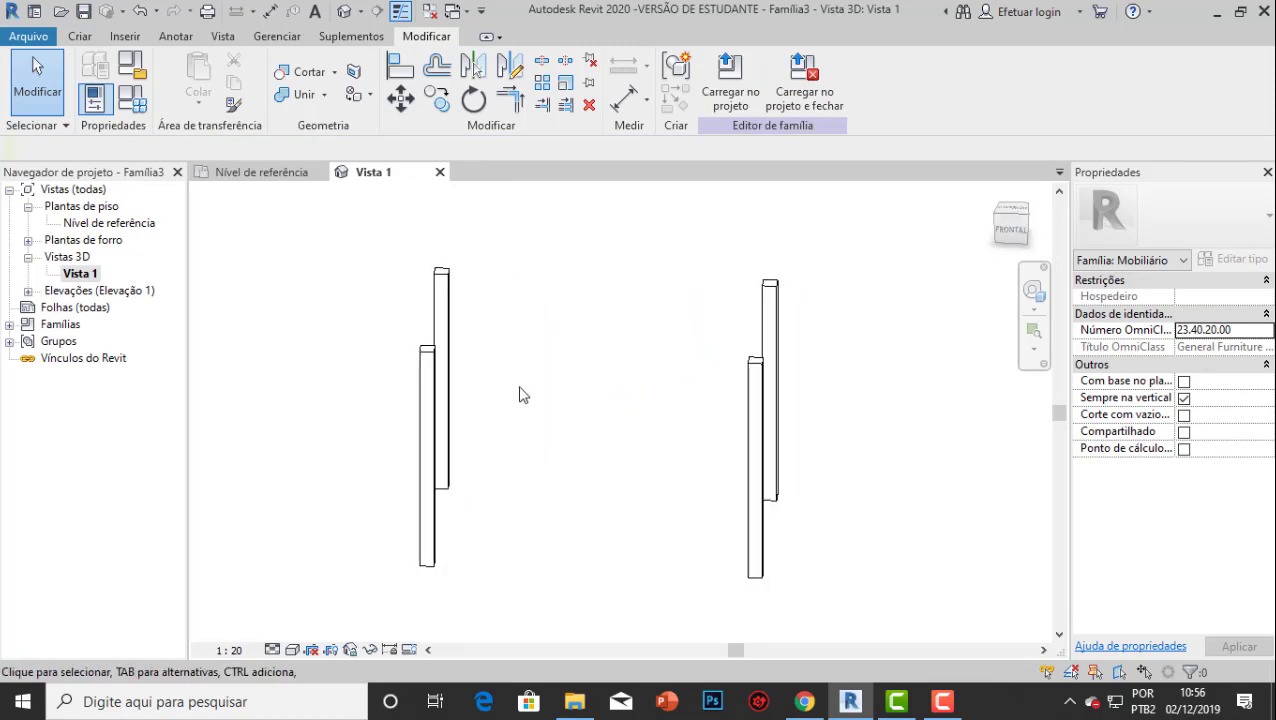
middle_click_drag(519, 395, 595, 421, "shift")
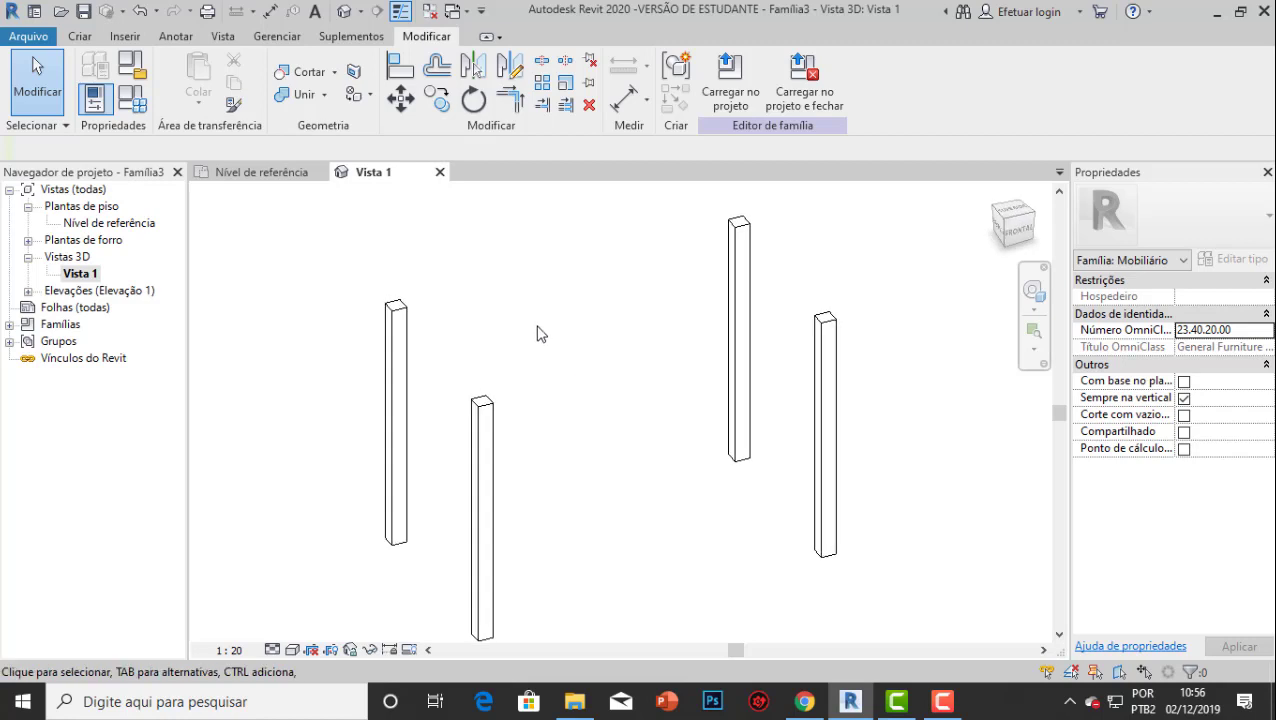
middle_click_drag(537, 333, 477, 263, "shift")
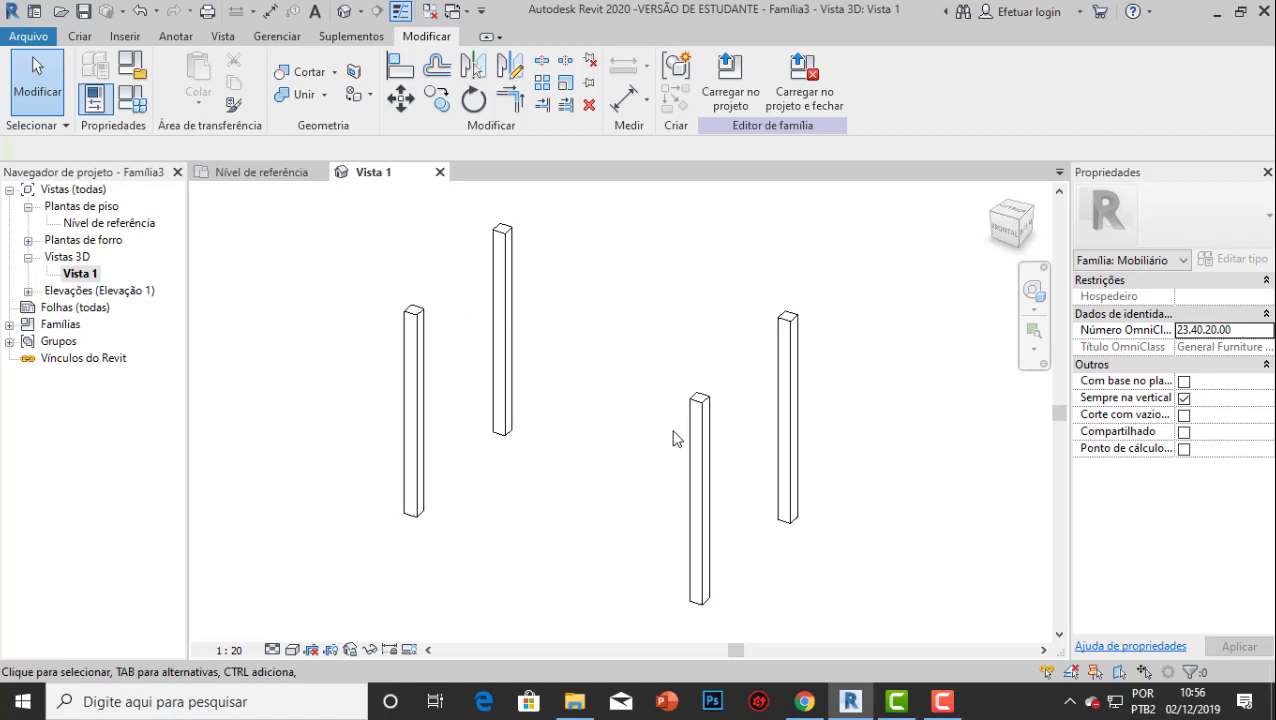
Start a new extrusion in the Nível de referência plan using the rectangle drawing tool.
left_click(265, 173)
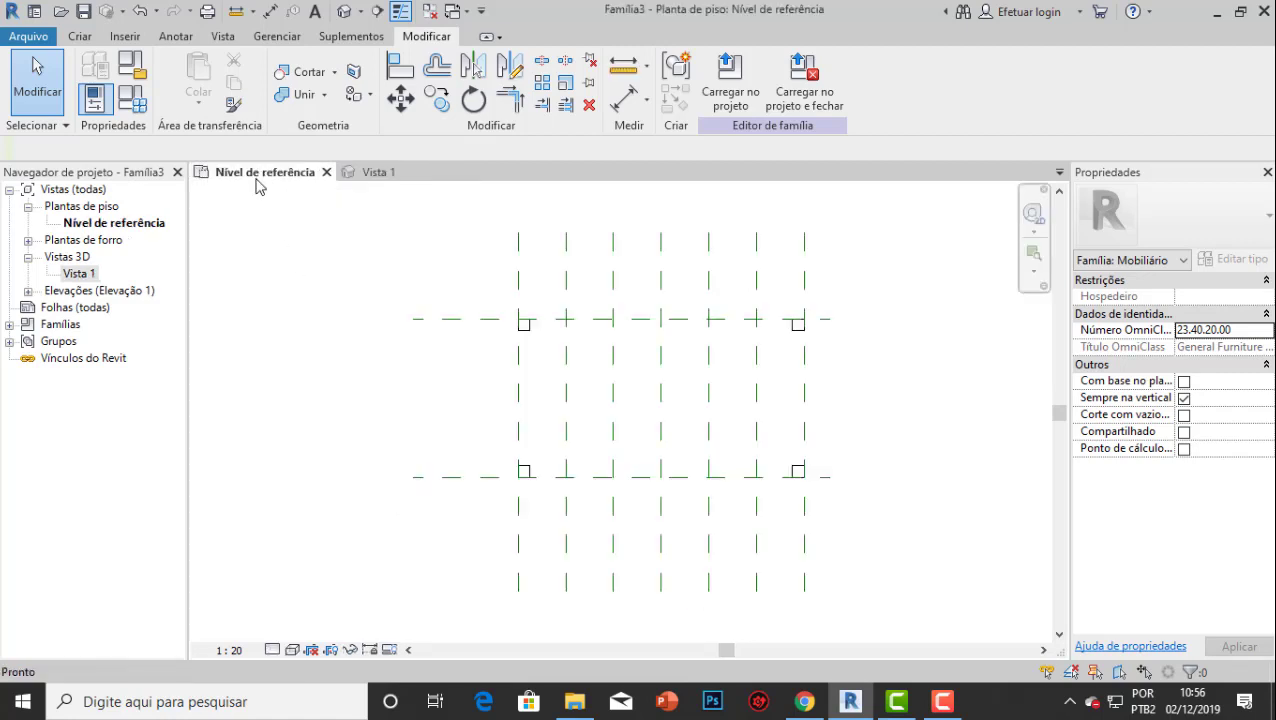
scroll(757, 428, "down", 1)
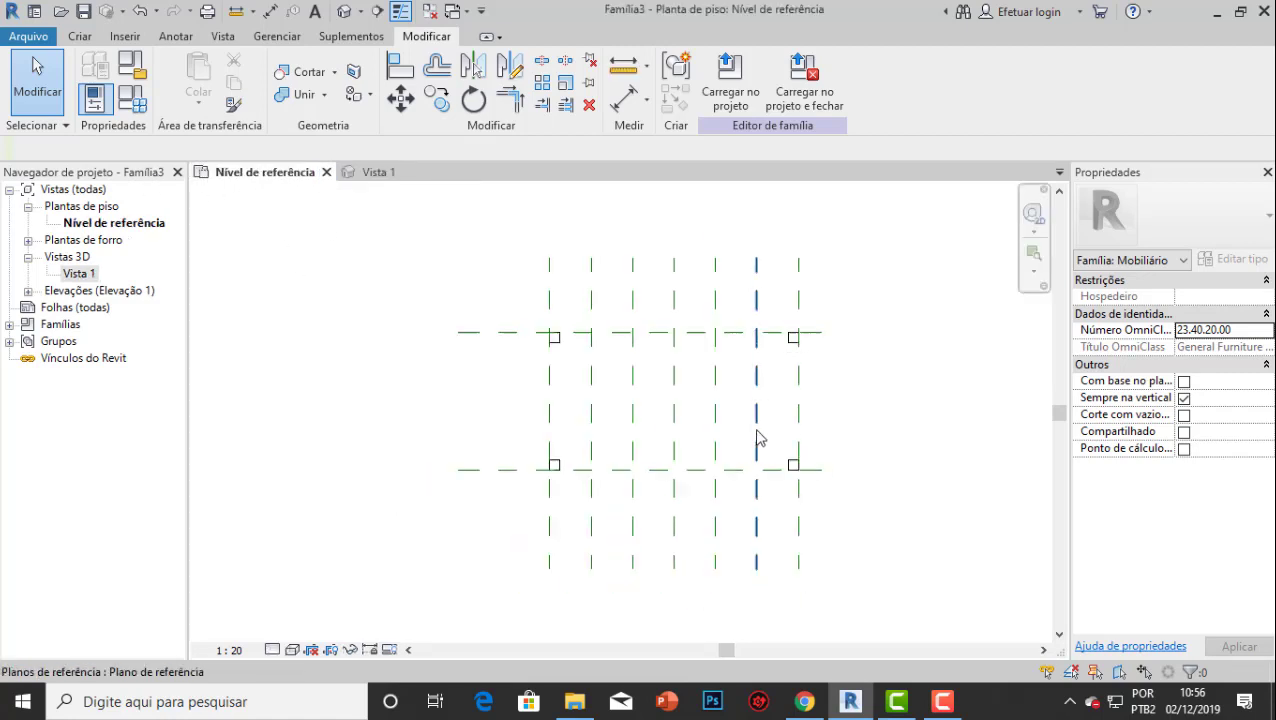
middle_click_drag(757, 433, 624, 412)
scroll(614, 439, "up", 2)
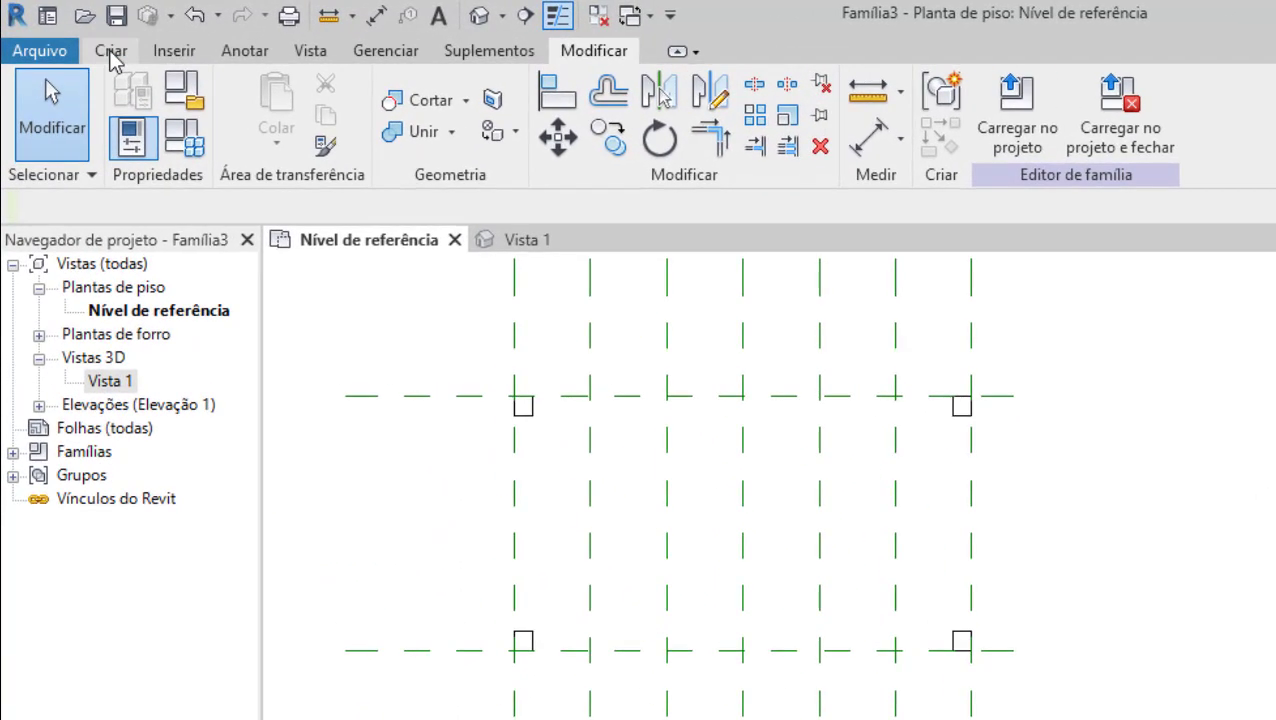
left_click(100, 47)
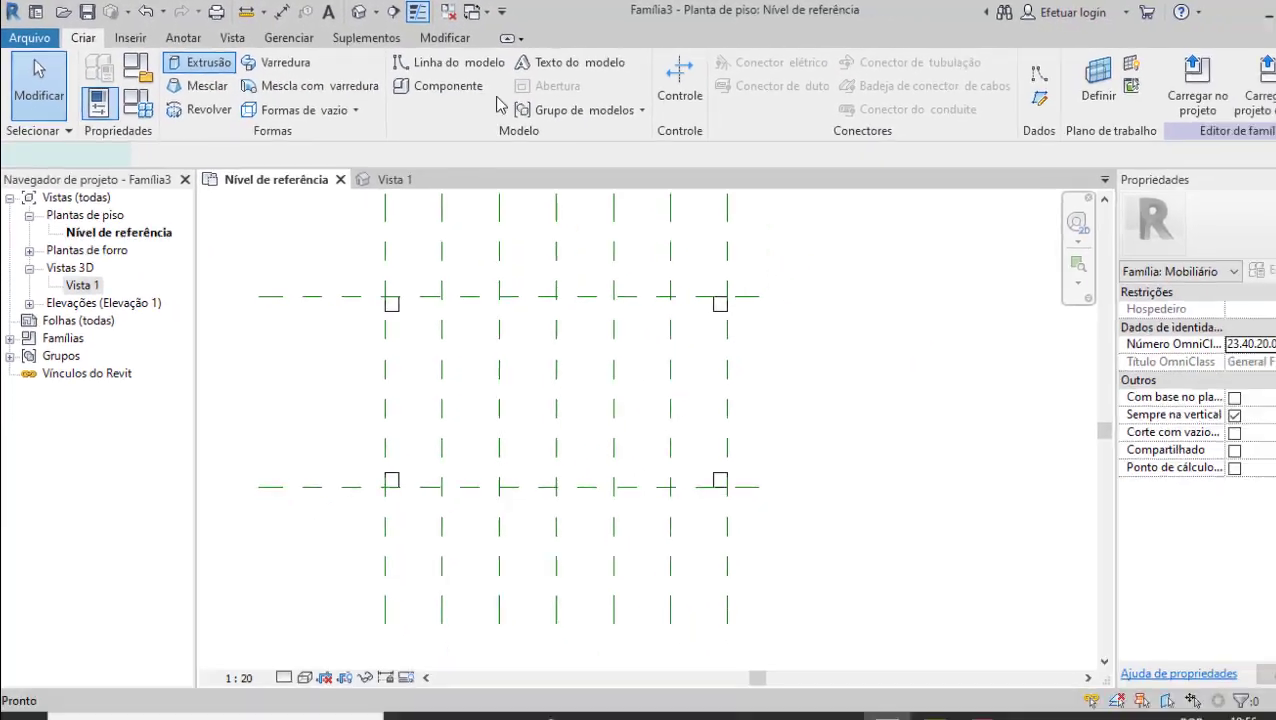
left_click(265, 83)
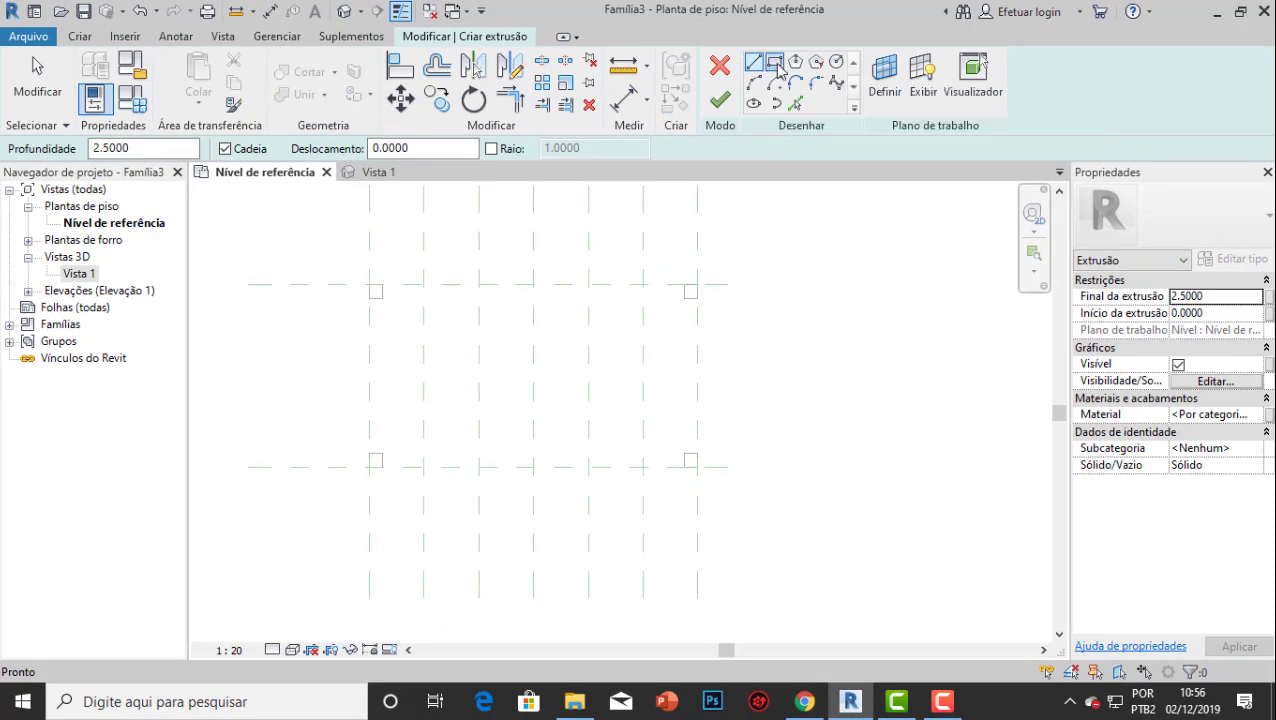
left_click(775, 64)
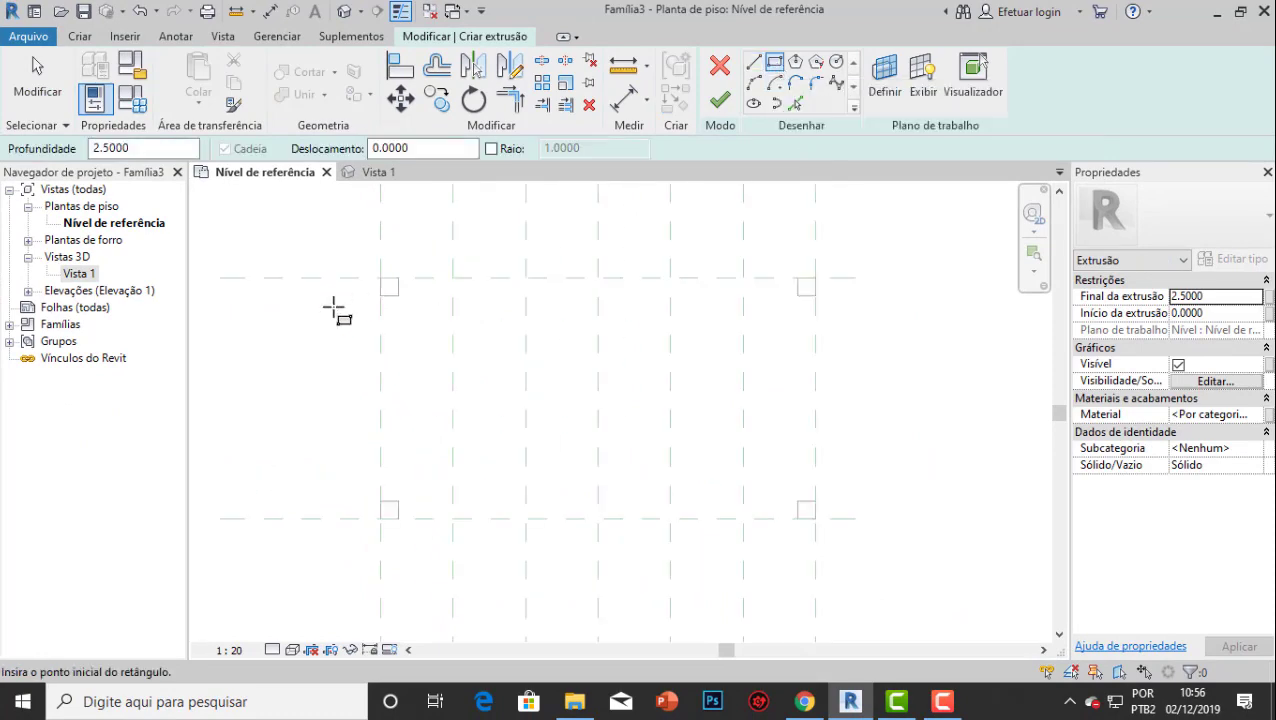
scroll(340, 305, "up", 4)
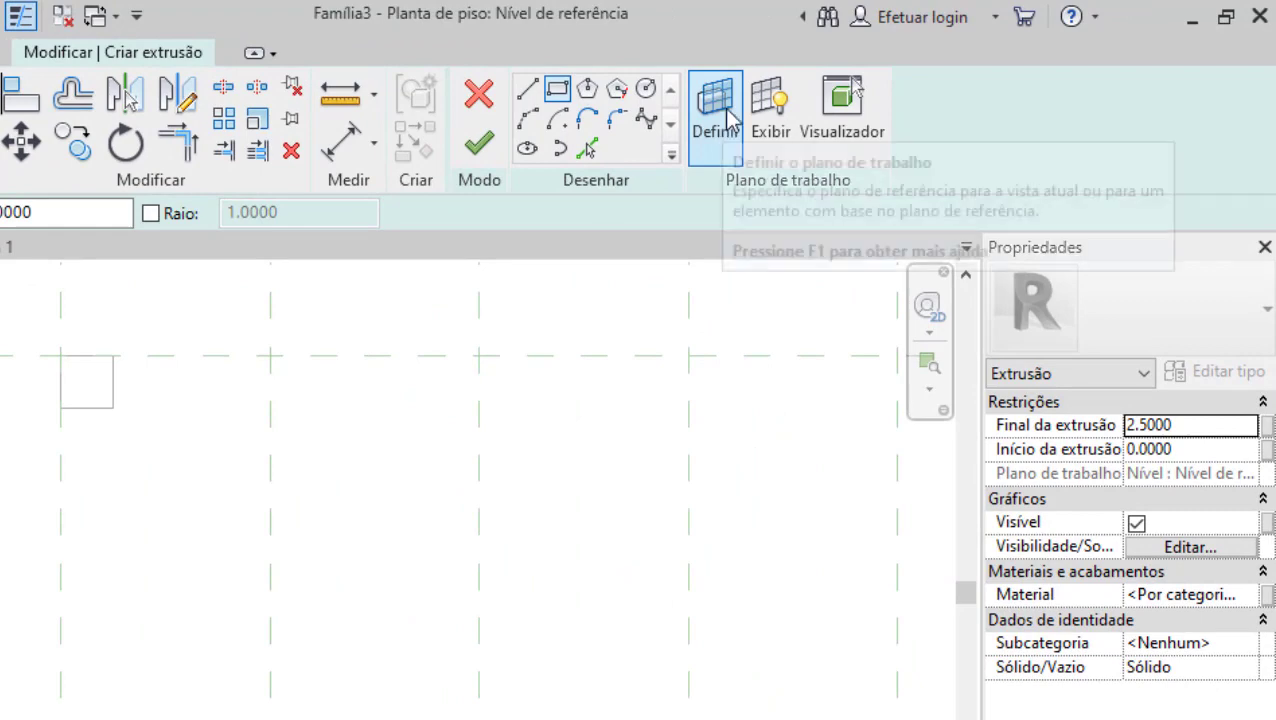
Pick the upper-left post's top face as the extrusion's work plane and inspect that post in the Vista 1 3D view.
left_click(884, 89)
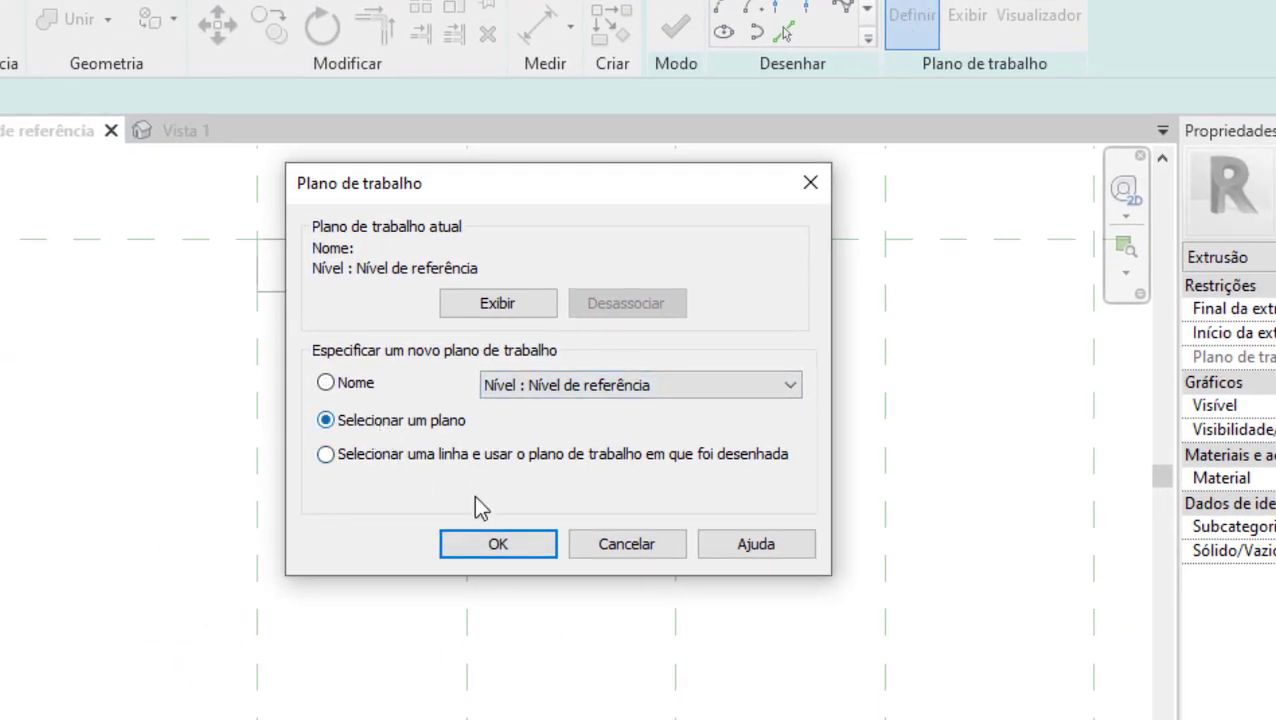
left_click(515, 550)
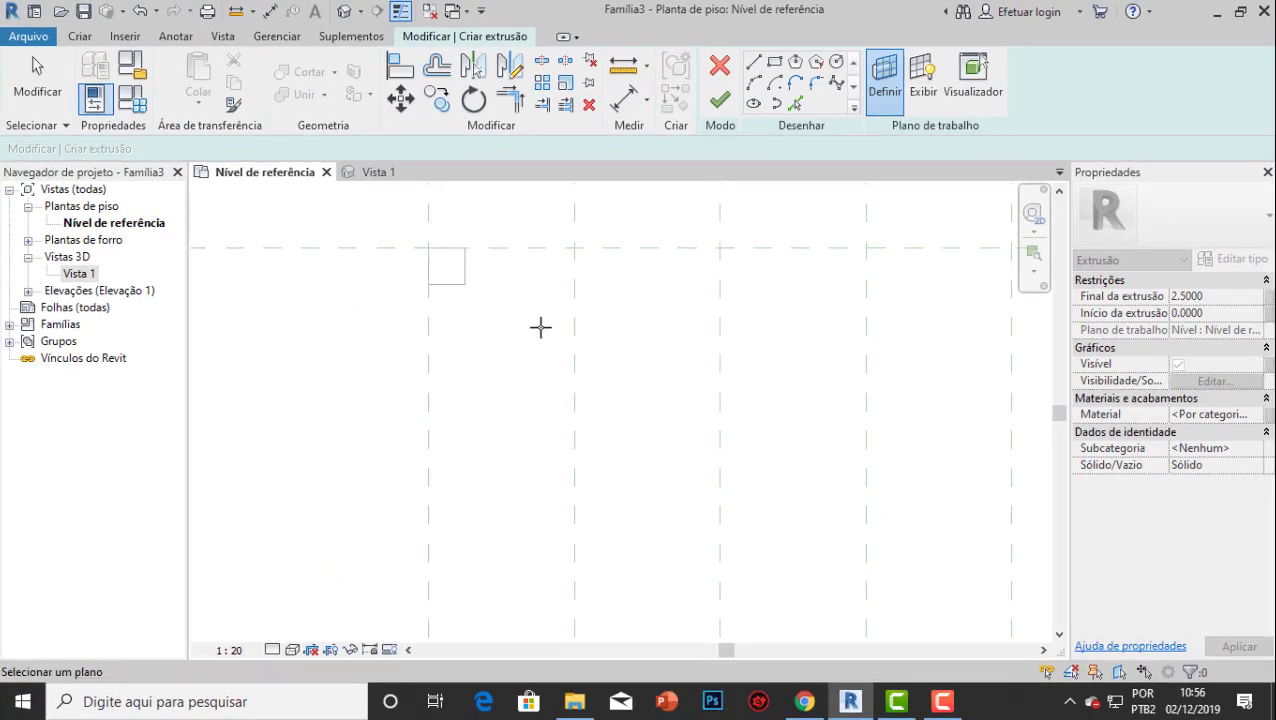
scroll(527, 345, "down", 4)
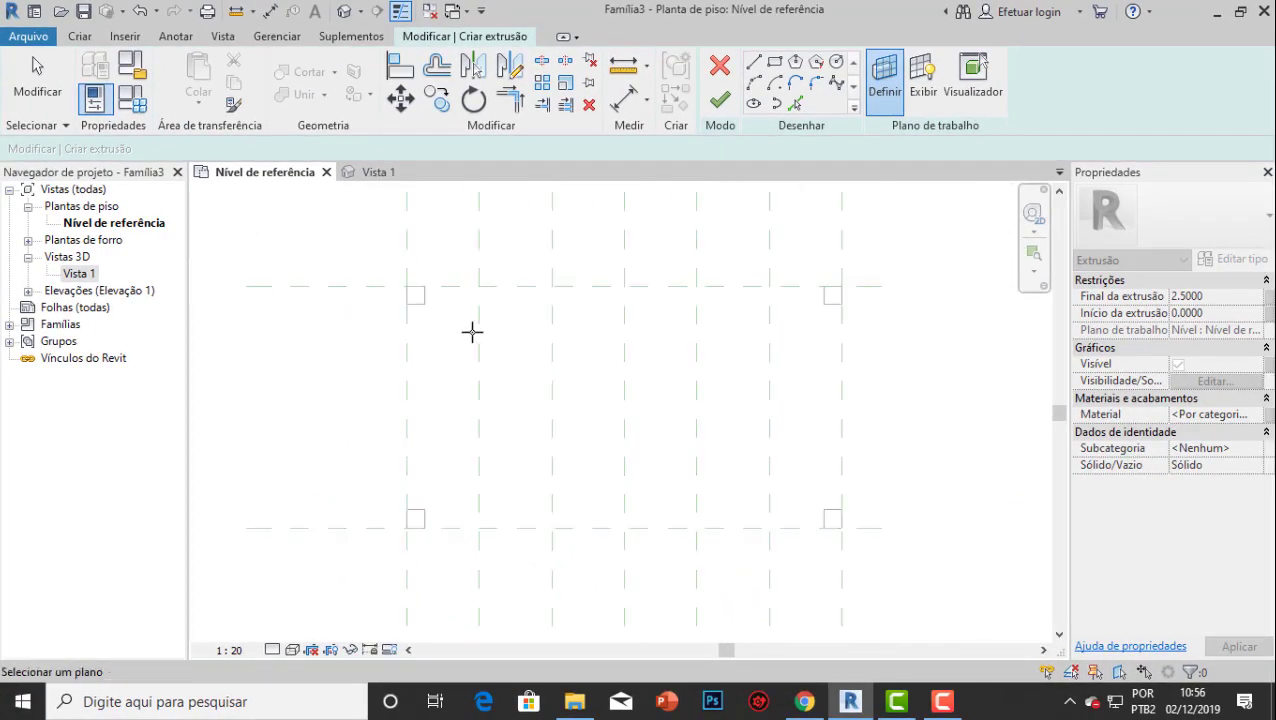
scroll(428, 289, "up", 3)
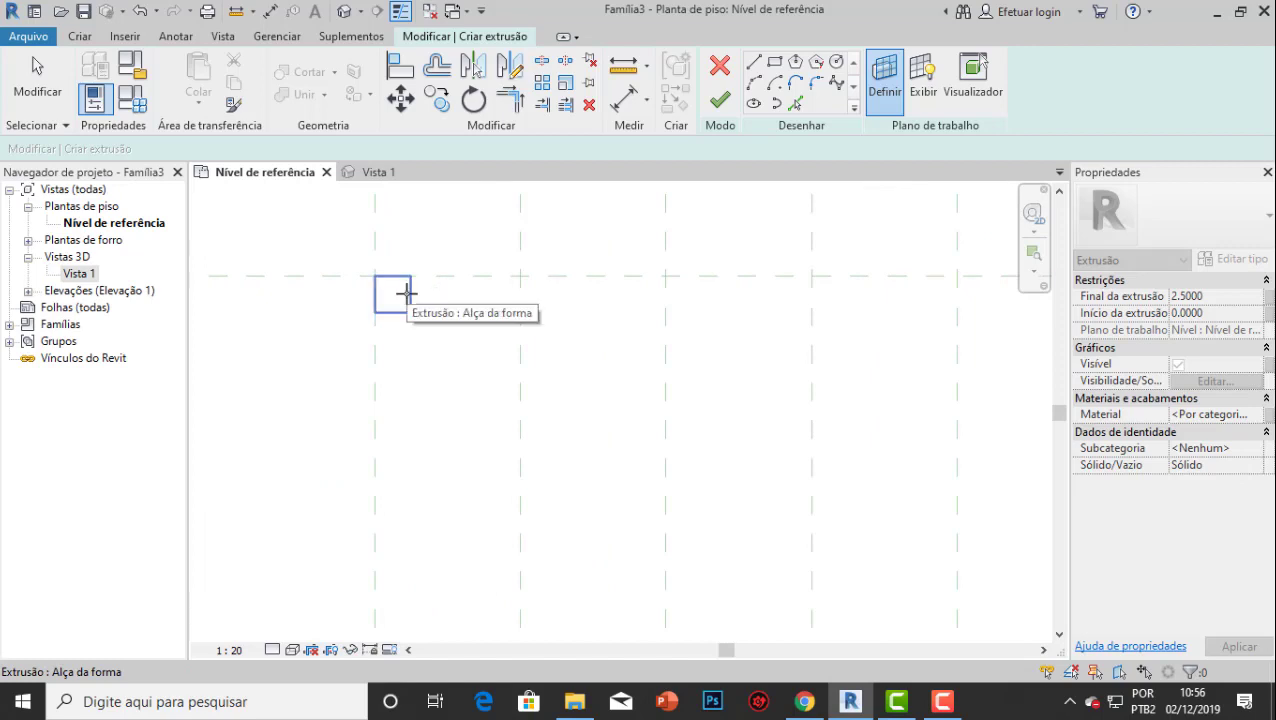
left_click(405, 292)
left_click(383, 176)
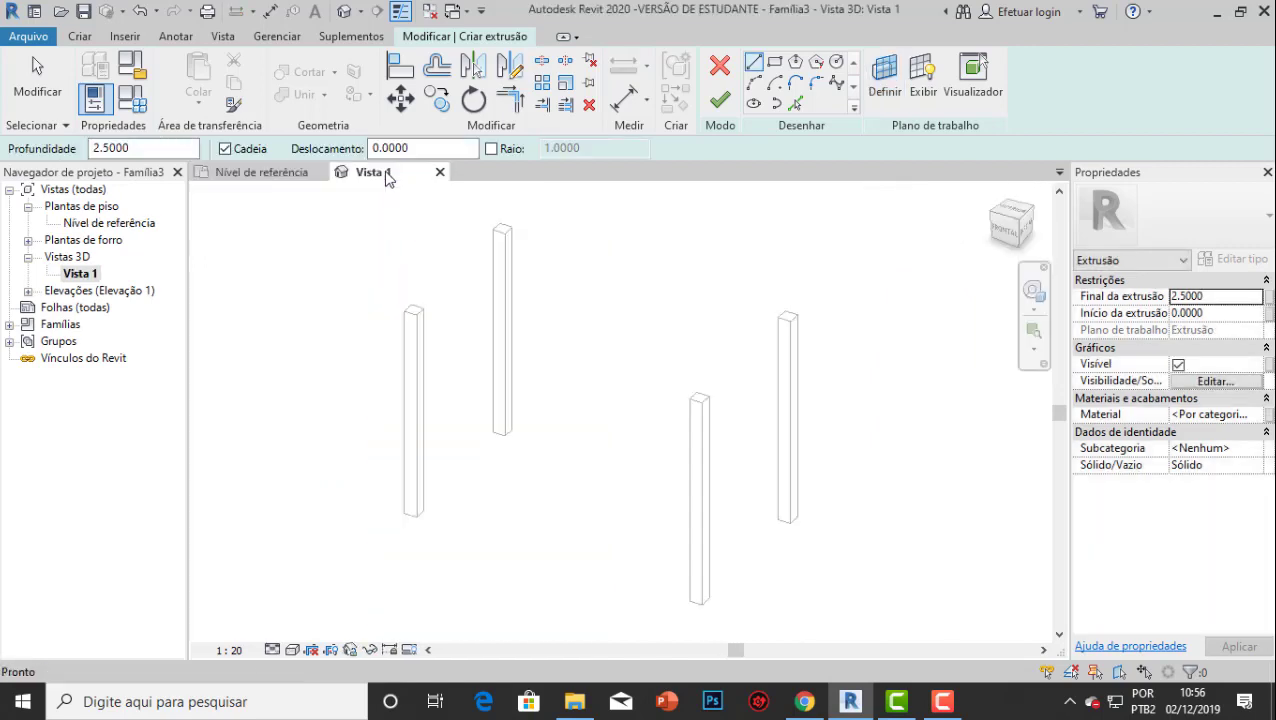
scroll(515, 235, "up", 8)
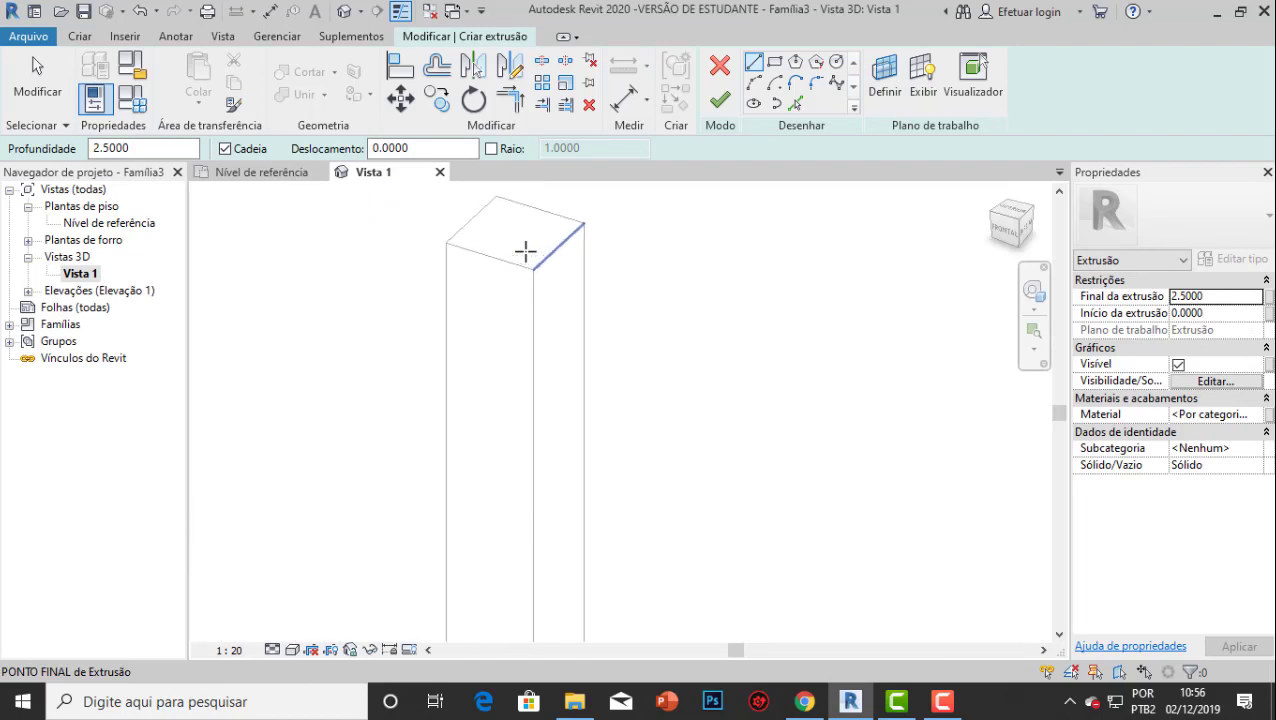
middle_click_drag(525, 252, 461, 337)
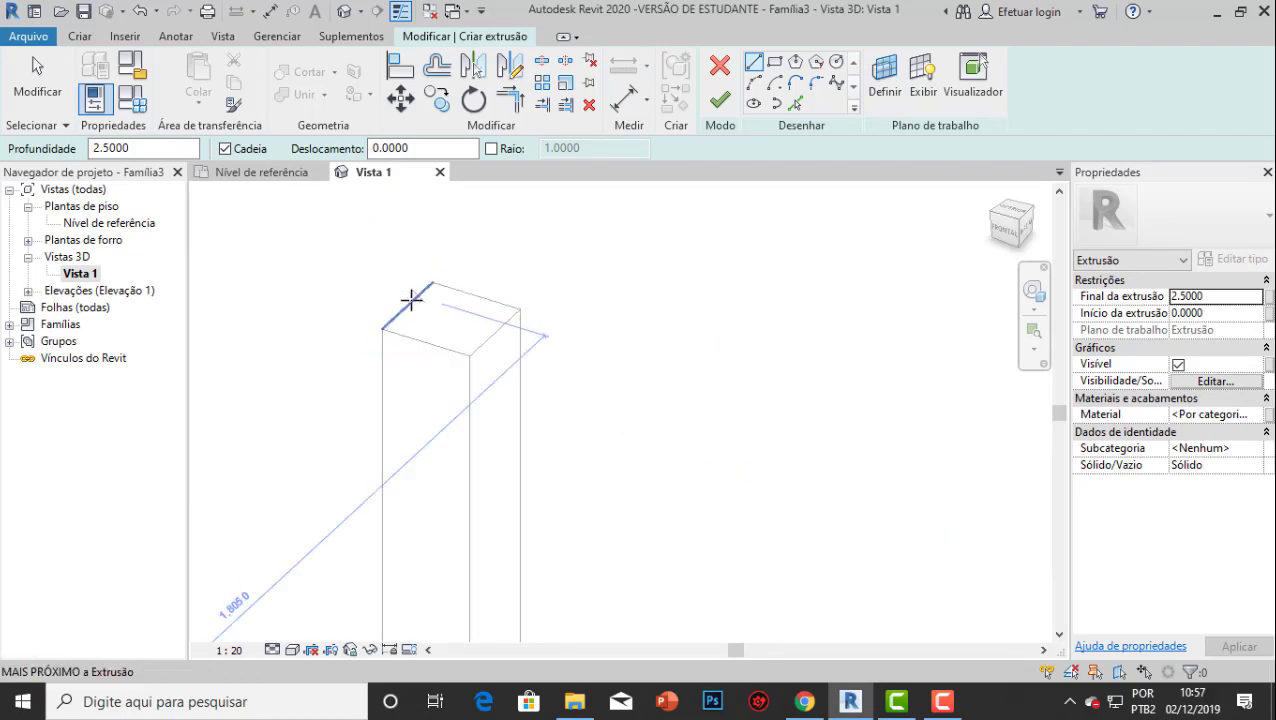
scroll(420, 305, "down", 5)
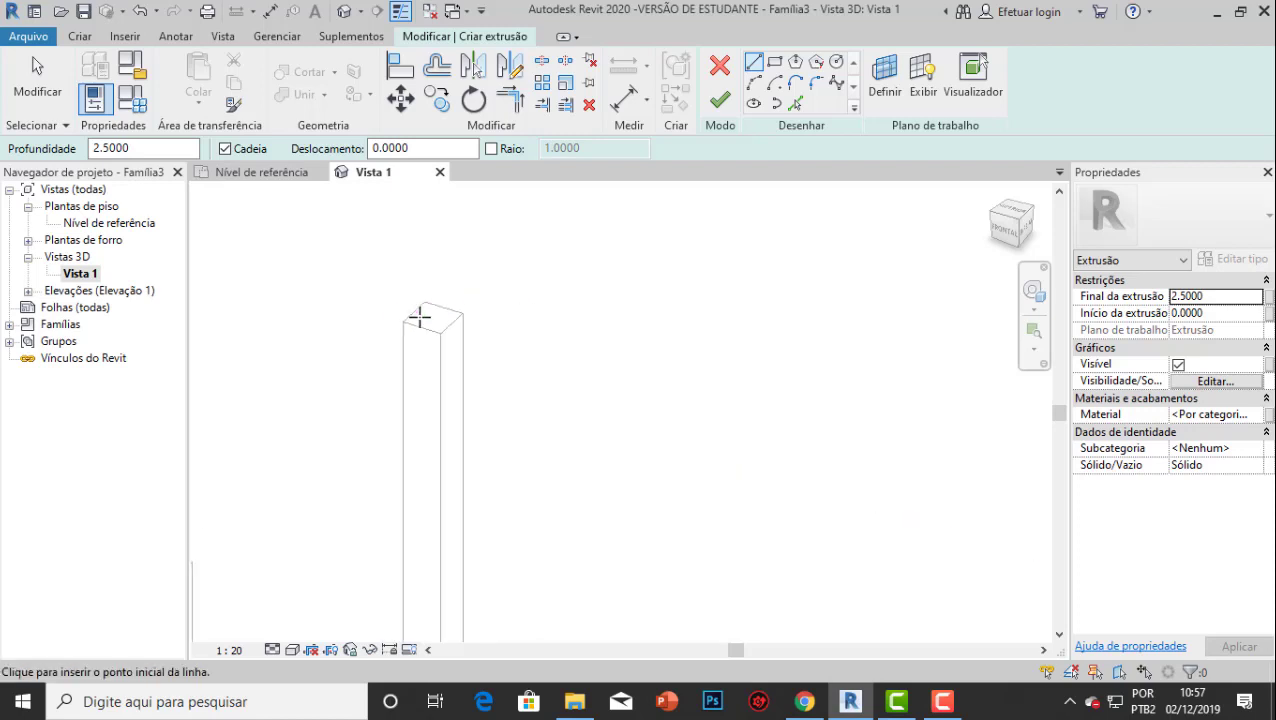
In the Nível de referência plan, sketch a thin horizontal rectangle across the two upper posts, from the leftmost to the rightmost vertical plane.
left_click(258, 175)
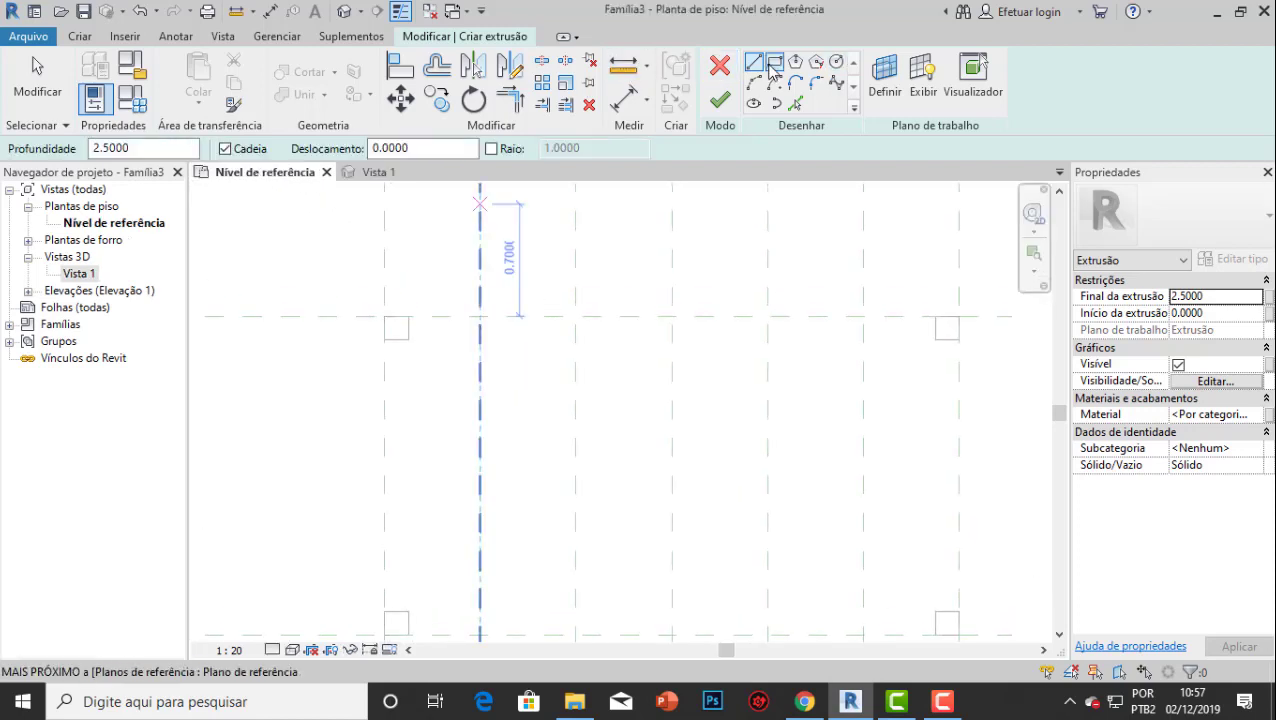
left_click(773, 63)
scroll(405, 328, "up", 5)
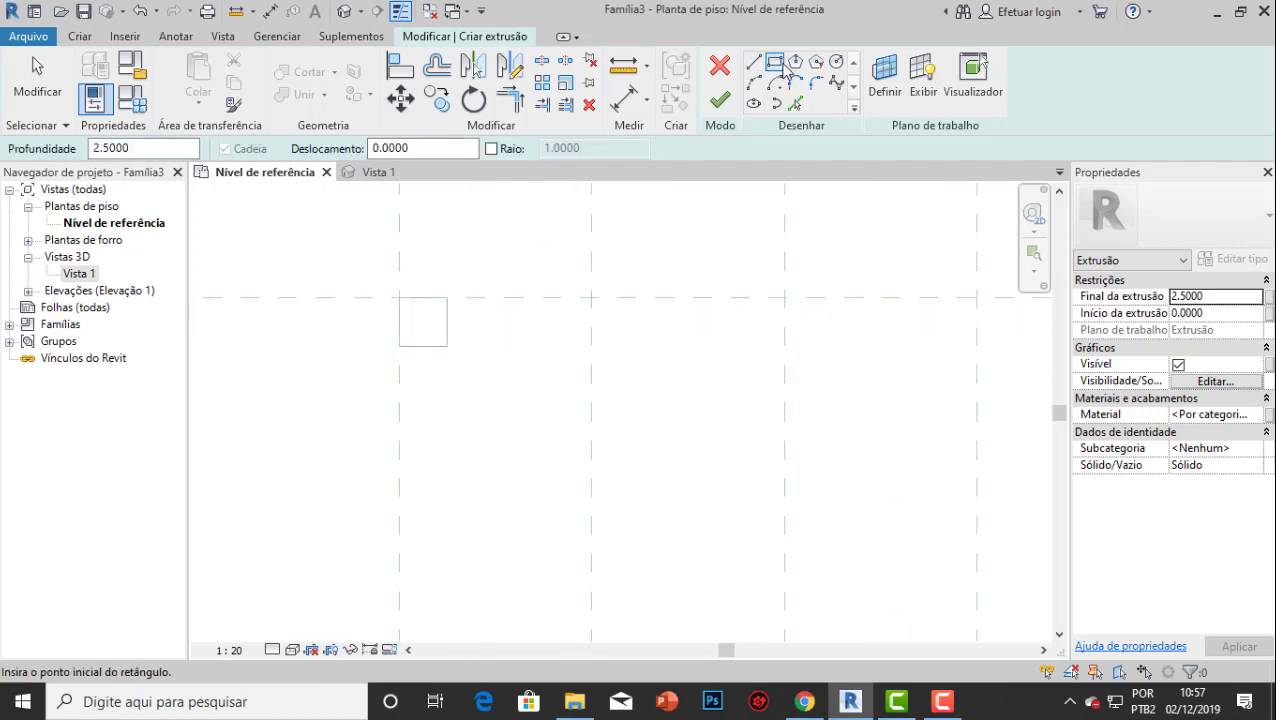
left_click(369, 345)
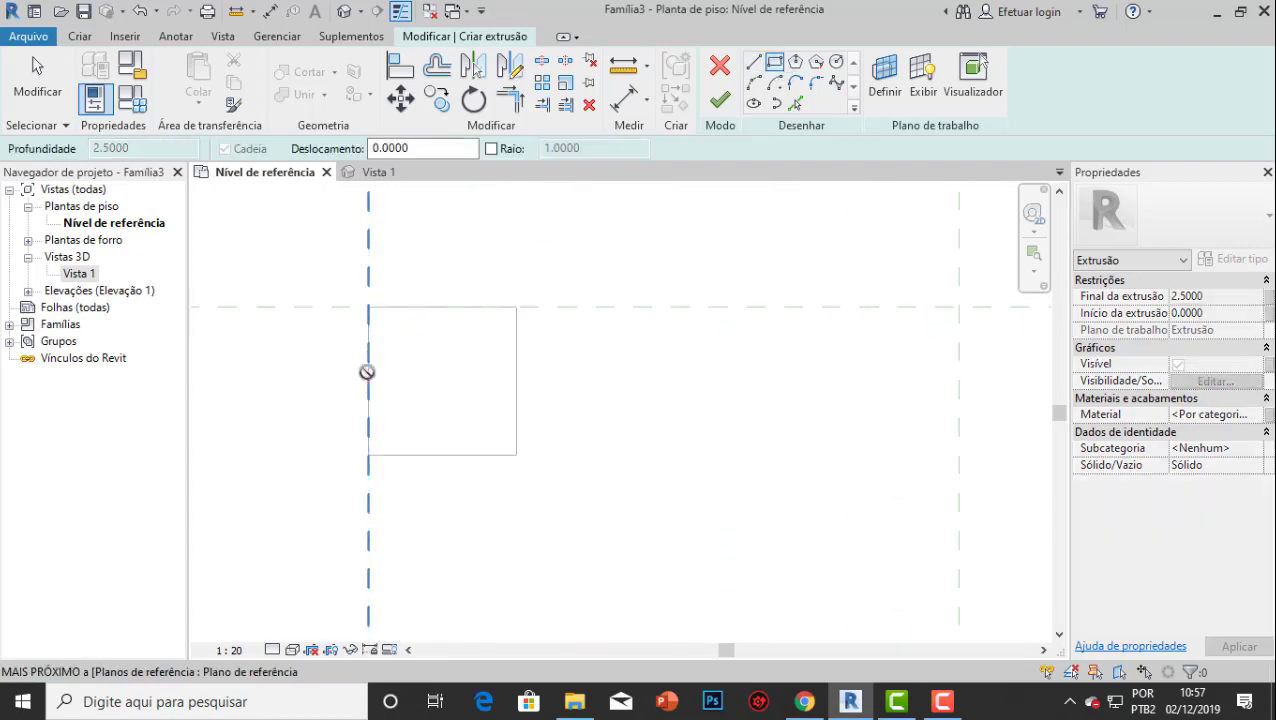
scroll(586, 423, "down", 2)
scroll(640, 412, "down", 7)
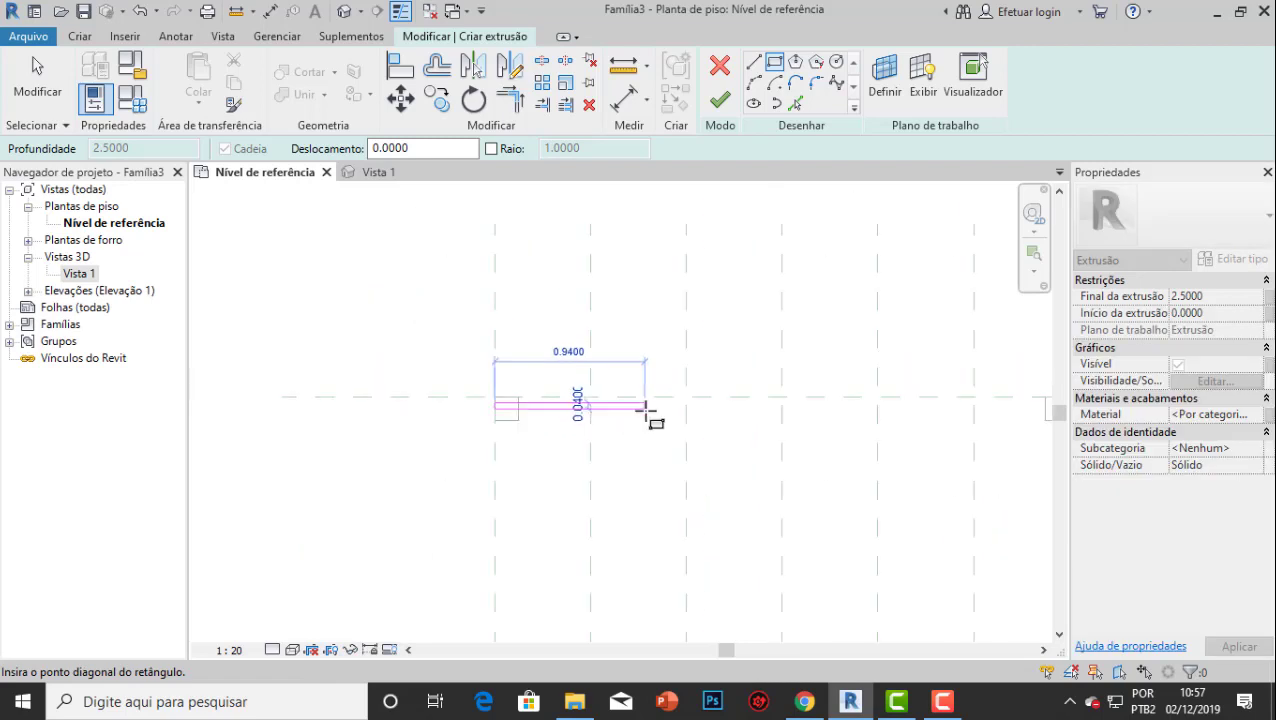
middle_click_drag(1012, 405, 785, 405)
scroll(796, 409, "up", 6)
scroll(780, 405, "up", 2)
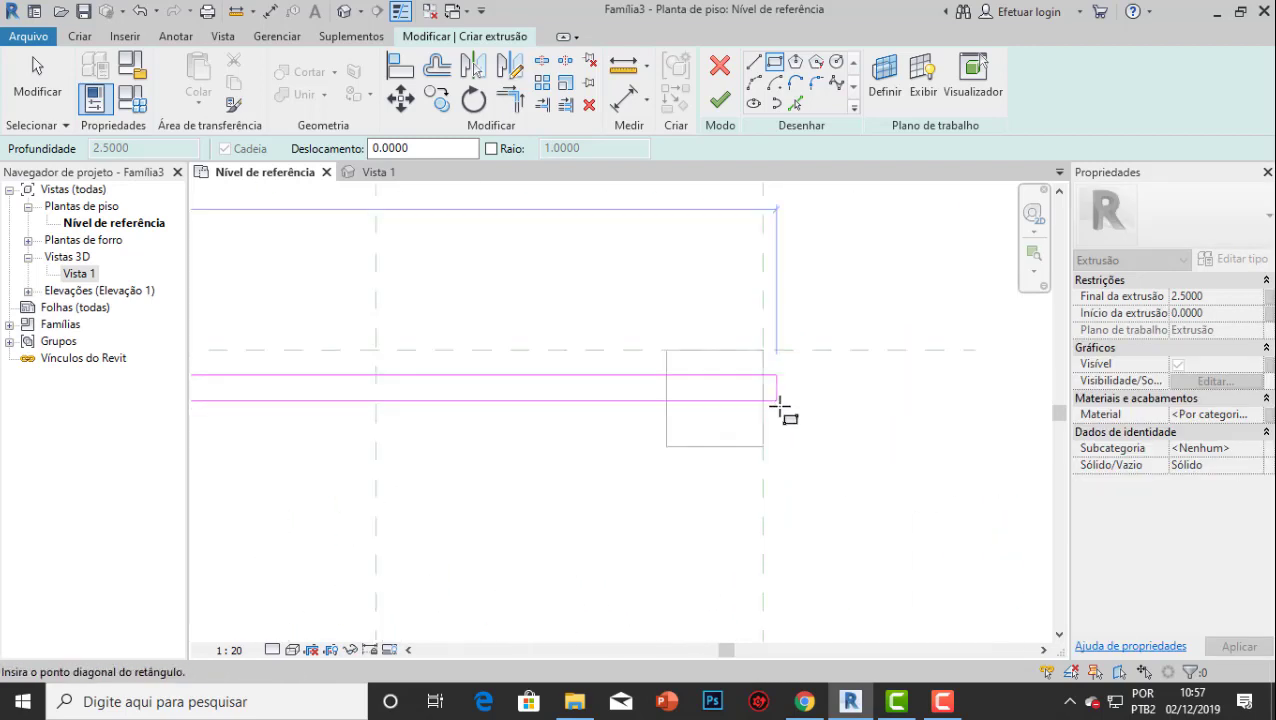
left_click(763, 410)
scroll(433, 404, "down", 4)
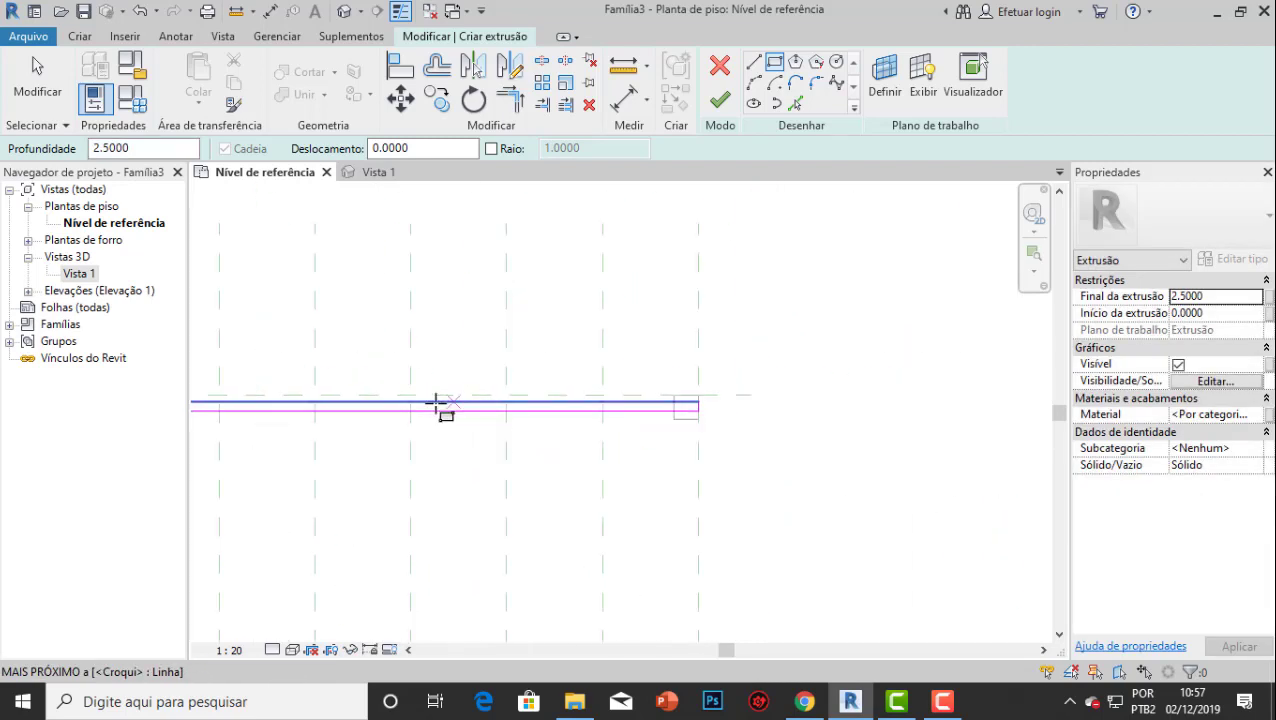
scroll(421, 396, "up", 5)
key("Escape")
key("Escape")
Set the beam rectangle's width to 0.1 m by adjusting its upper edge.
scroll(378, 380, "up", 3)
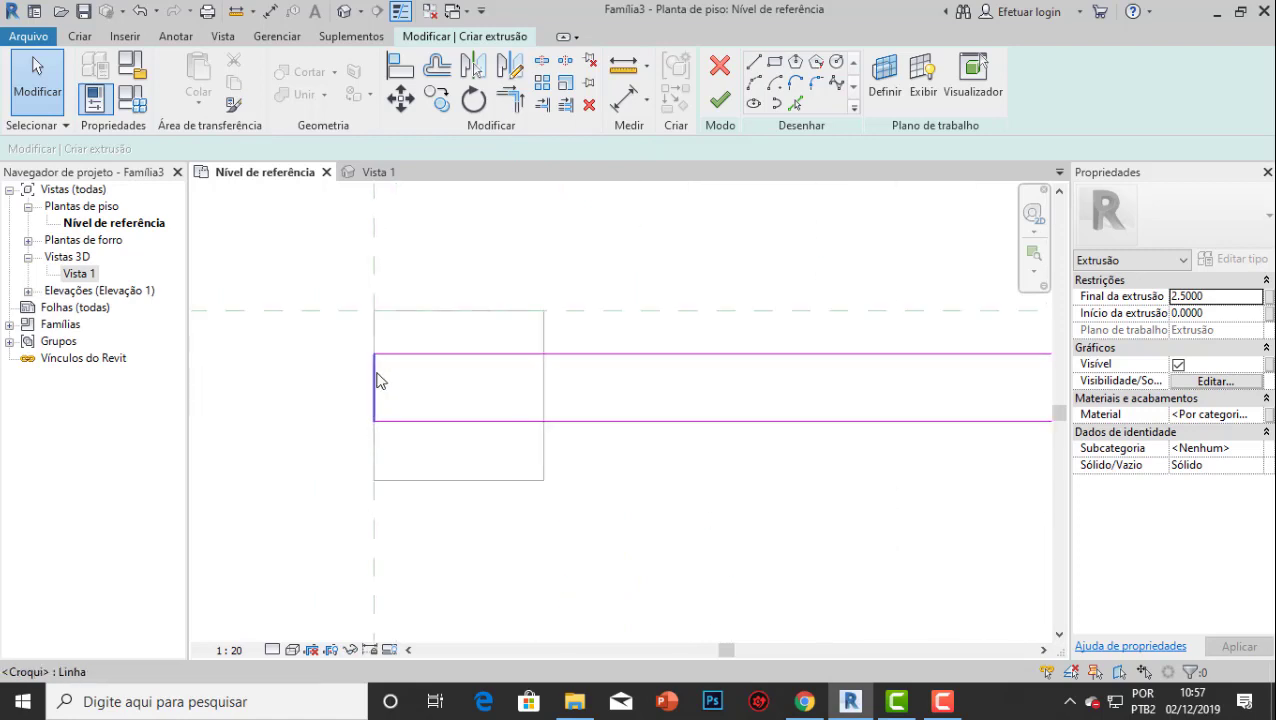
left_click(375, 387)
left_click(420, 357)
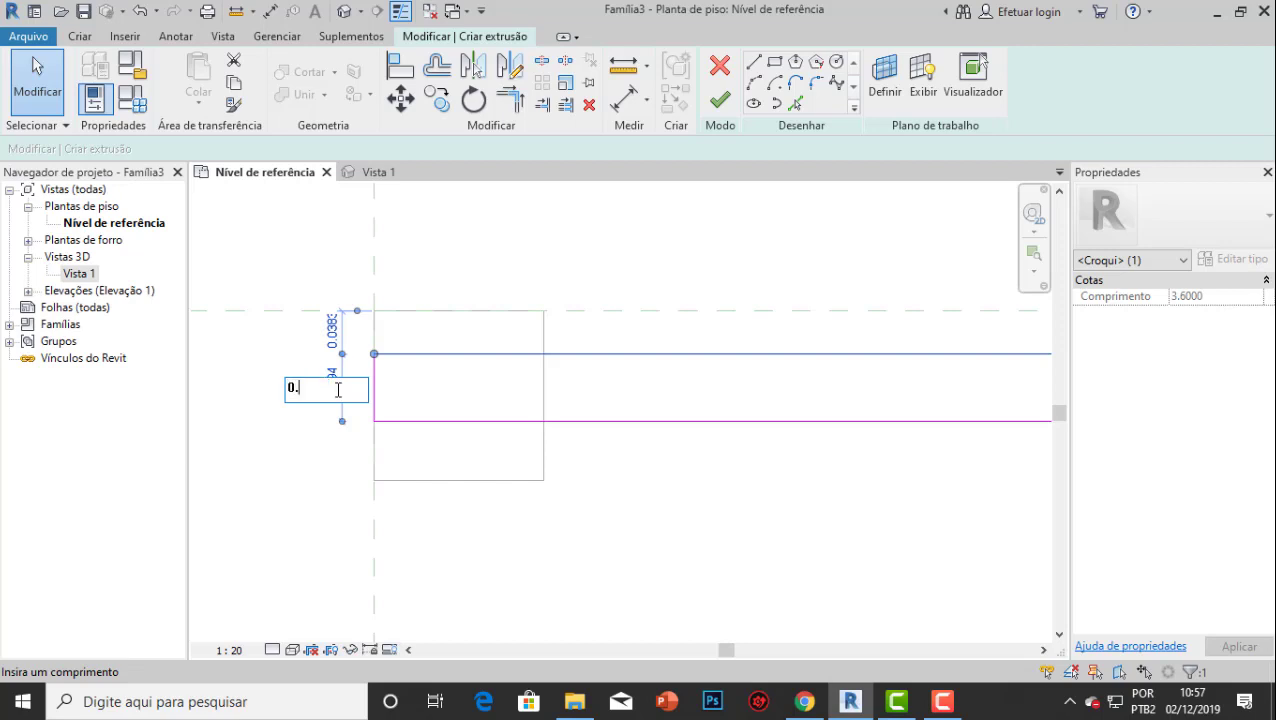
key("Return")
scroll(442, 420, "down", 4)
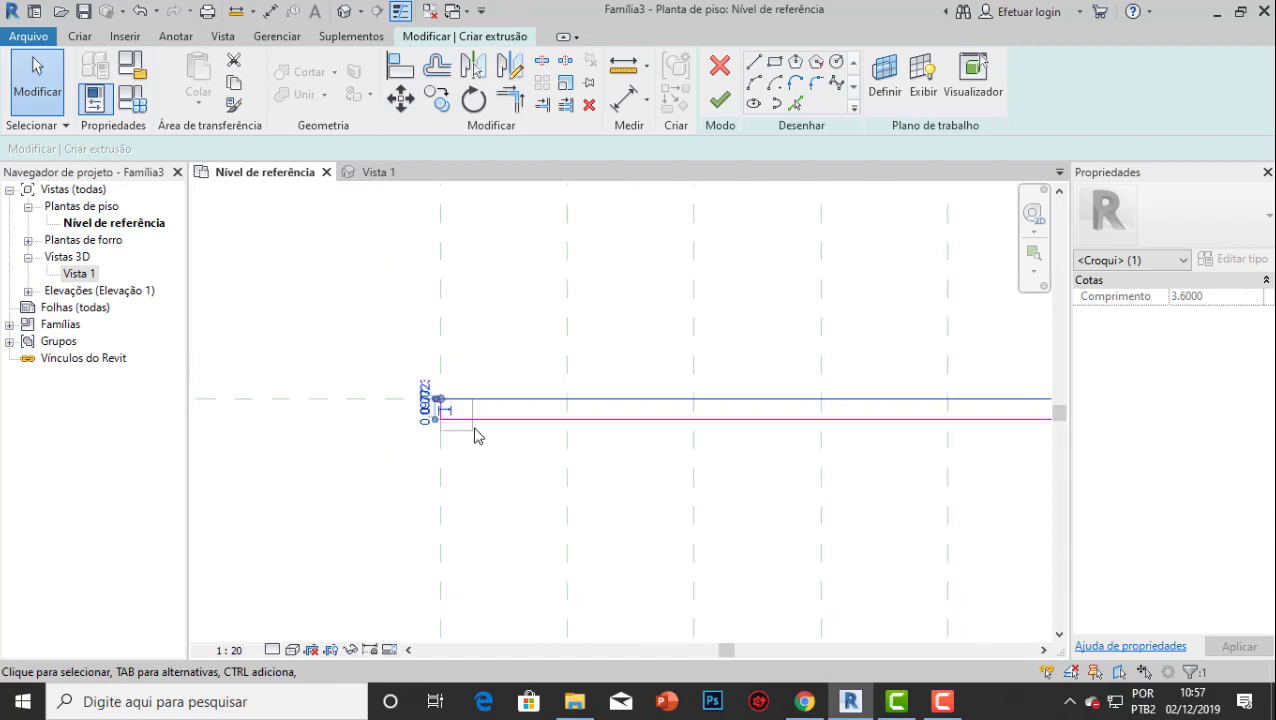
Move the whole rectangle by its left edge's midpoint to the midpoint of the upper-left post's outer edge, centring it on the posts.
scroll(515, 400, "down", 7)
left_click_drag(817, 377, 452, 442)
scroll(520, 420, "up", 5)
left_click(400, 97)
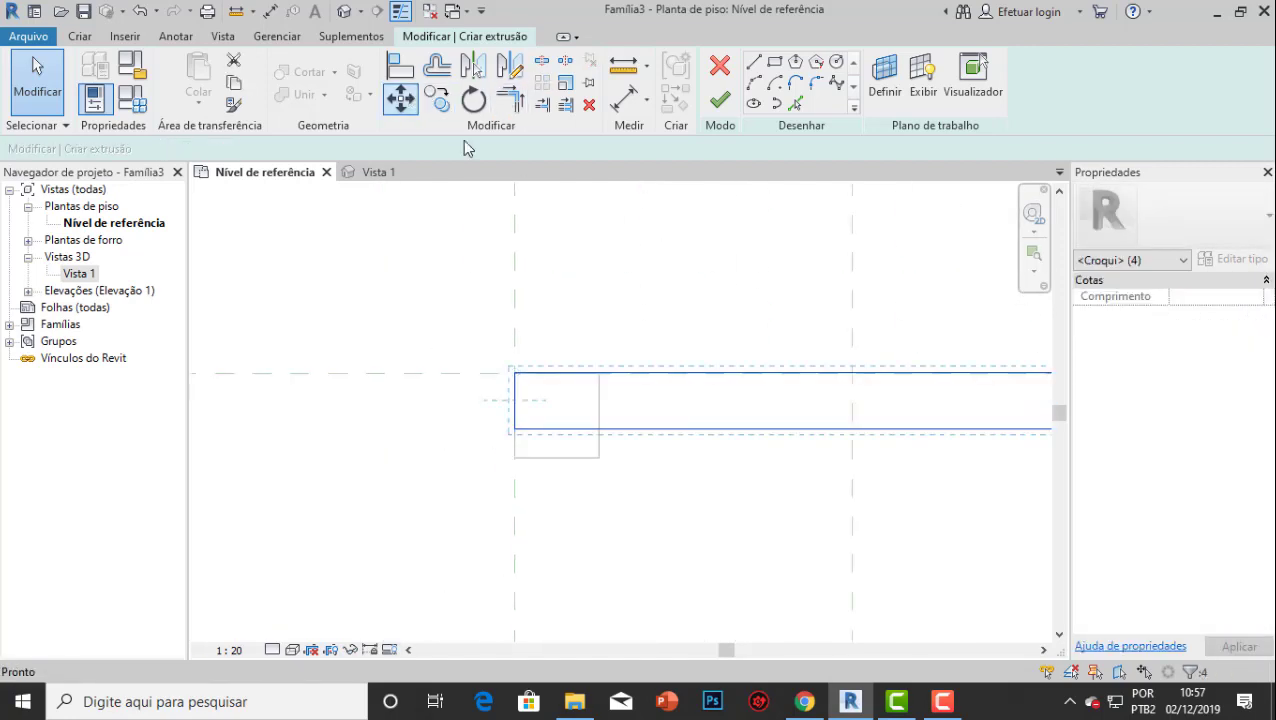
scroll(477, 392, "up", 2)
left_click(446, 330)
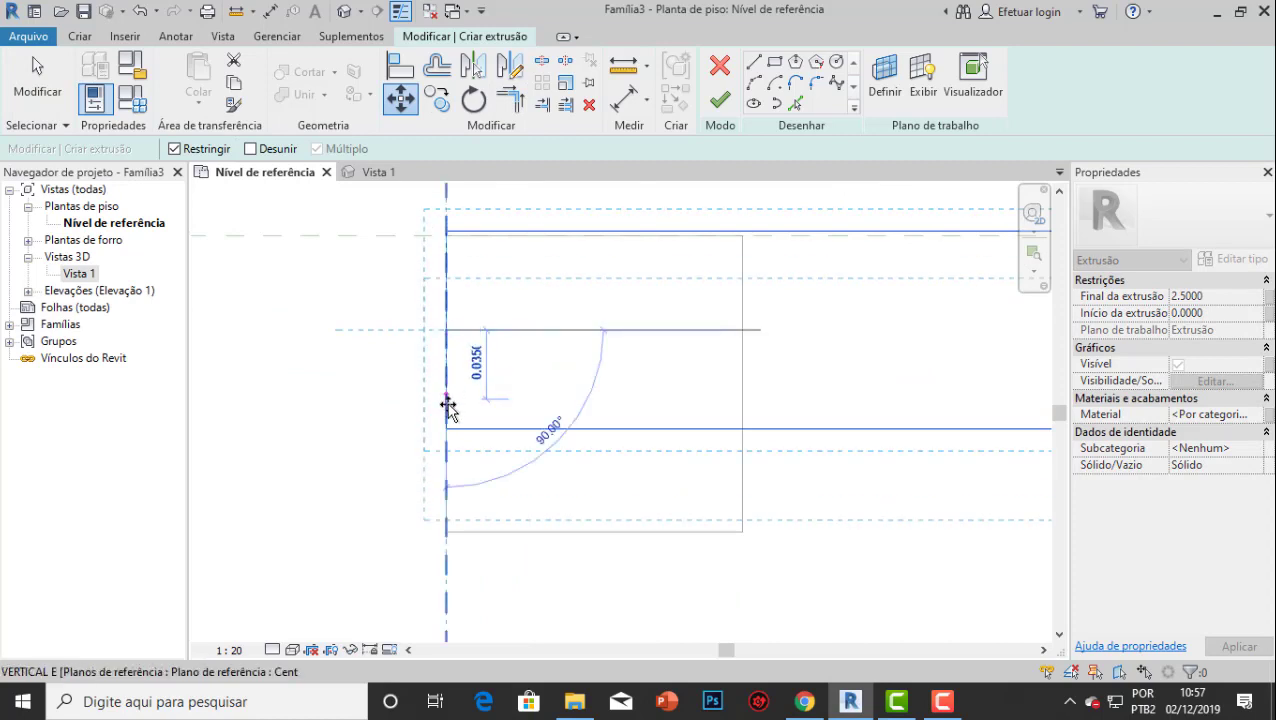
left_click(441, 390)
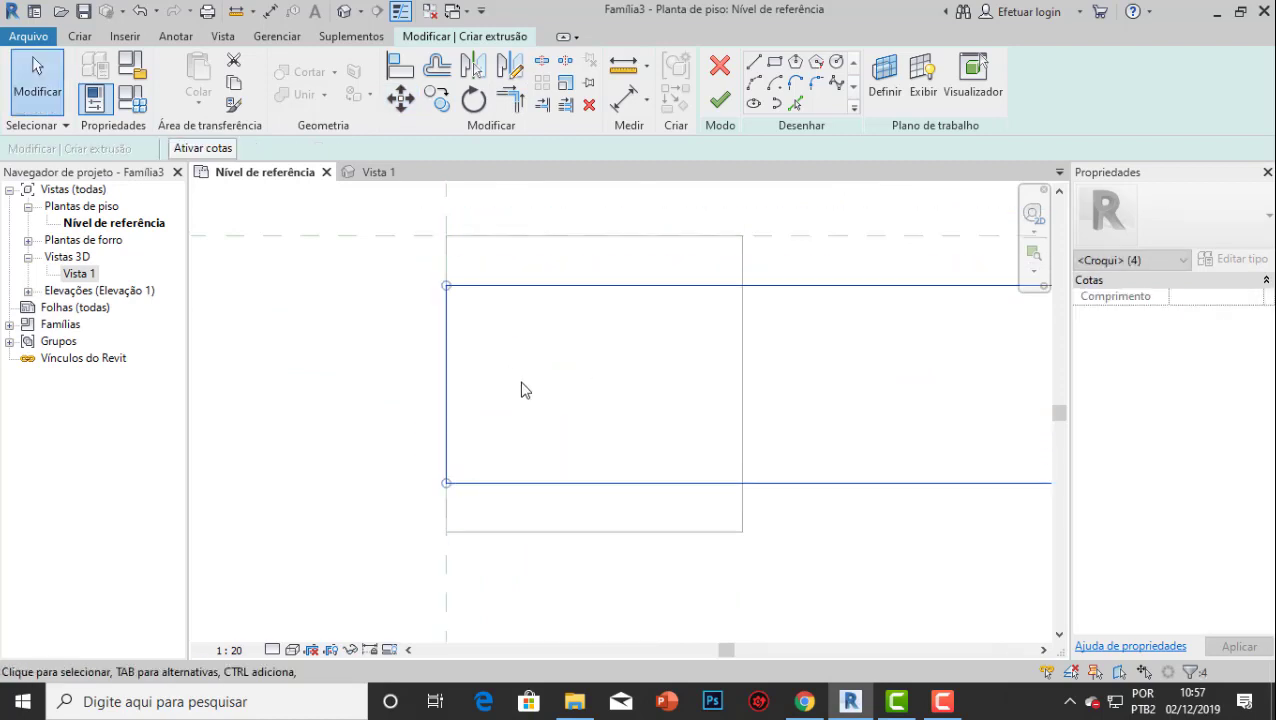
scroll(521, 387, "down", 4)
scroll(400, 390, "up", 2)
left_click(400, 388)
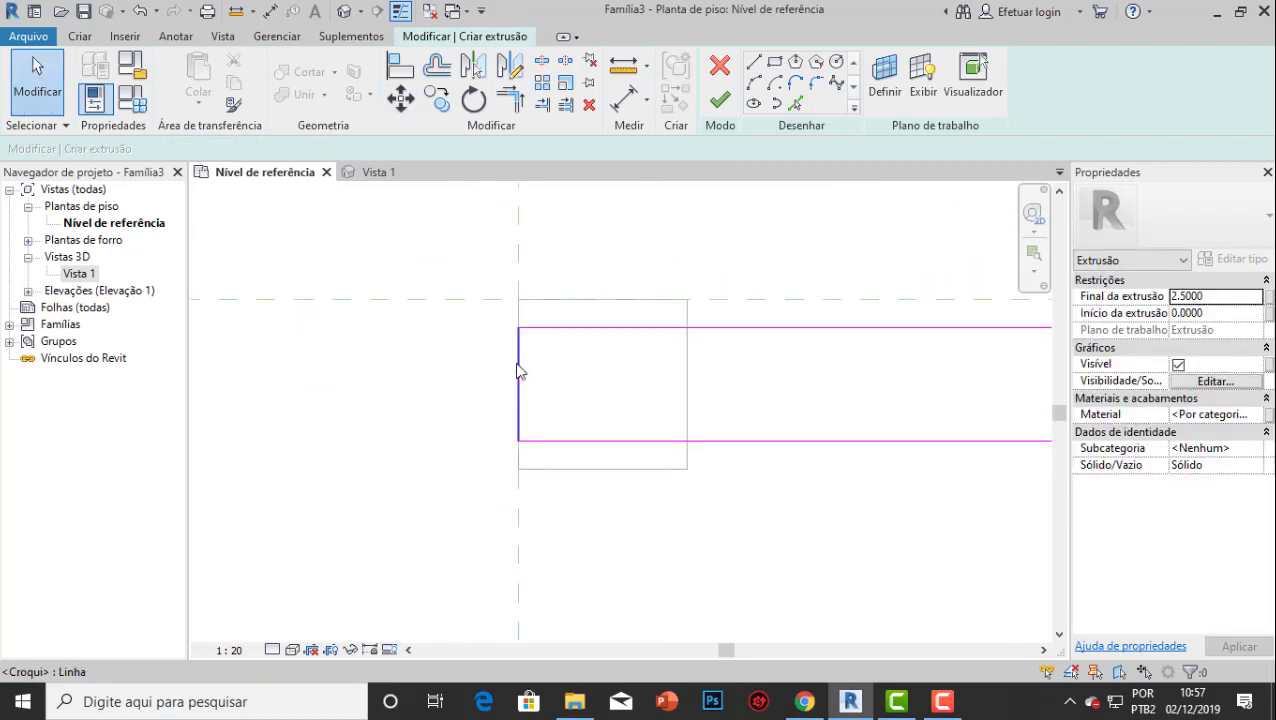
Extend the rectangle's right end slightly past the rightmost vertical reference plane.
left_click(519, 372)
scroll(524, 400, "down", 8)
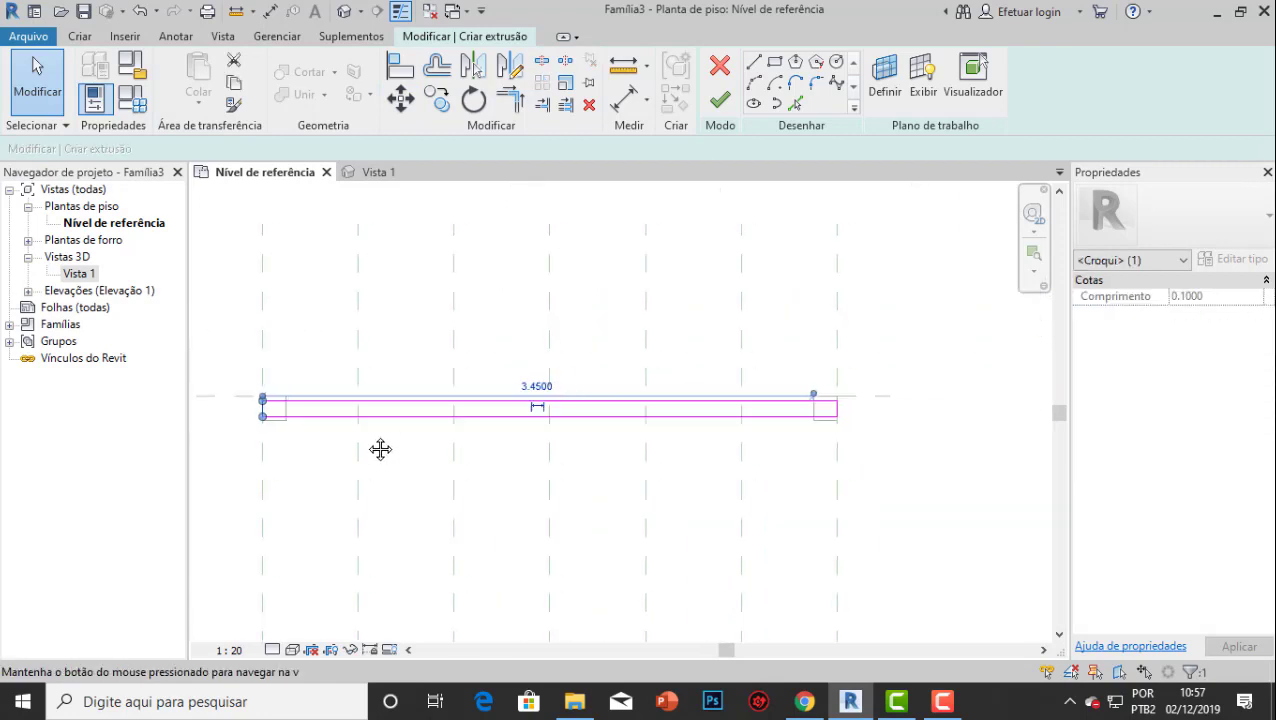
scroll(818, 418, "up", 4)
scroll(869, 407, "up", 2)
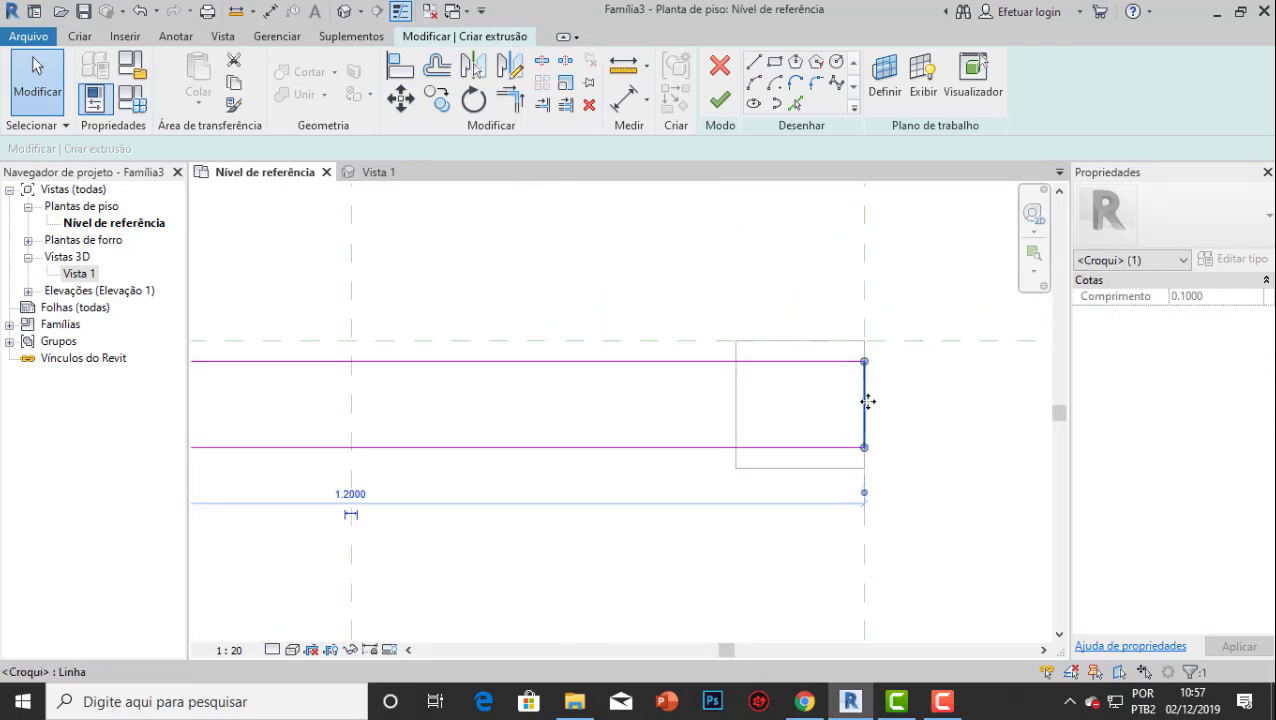
left_click_drag(887, 398, 908, 399)
scroll(878, 420, "down", 2)
scroll(717, 480, "down", 2)
Extend the rectangle's left end slightly past the leftmost vertical reference plane.
mouse_move(363, 431)
middle_mouse_down()
mouse_move(669, 432)
mouse_move(493, 446)
middle_mouse_up()
scroll(495, 444, "up", 2)
left_click(531, 441)
scroll(530, 443, "up", 1)
scroll(538, 439, "up", 1)
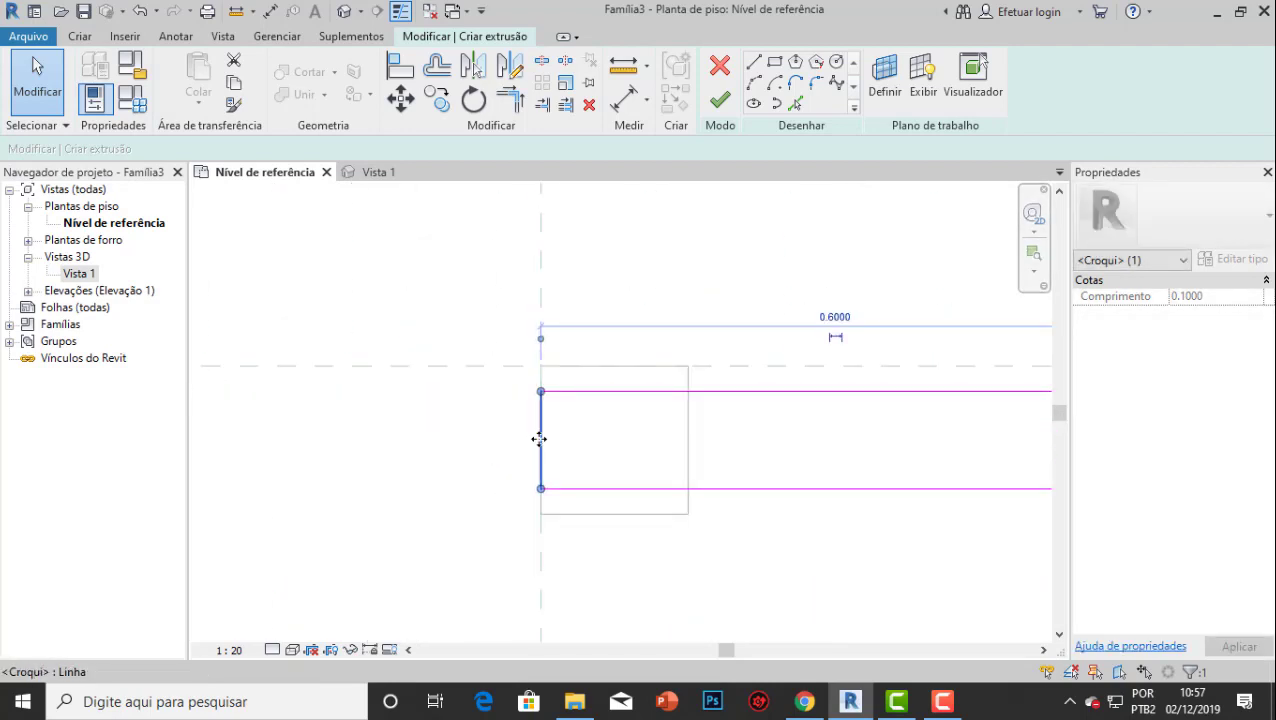
left_click_drag(538, 439, 491, 442)
left_click(404, 470)
scroll(404, 470, "down", 3)
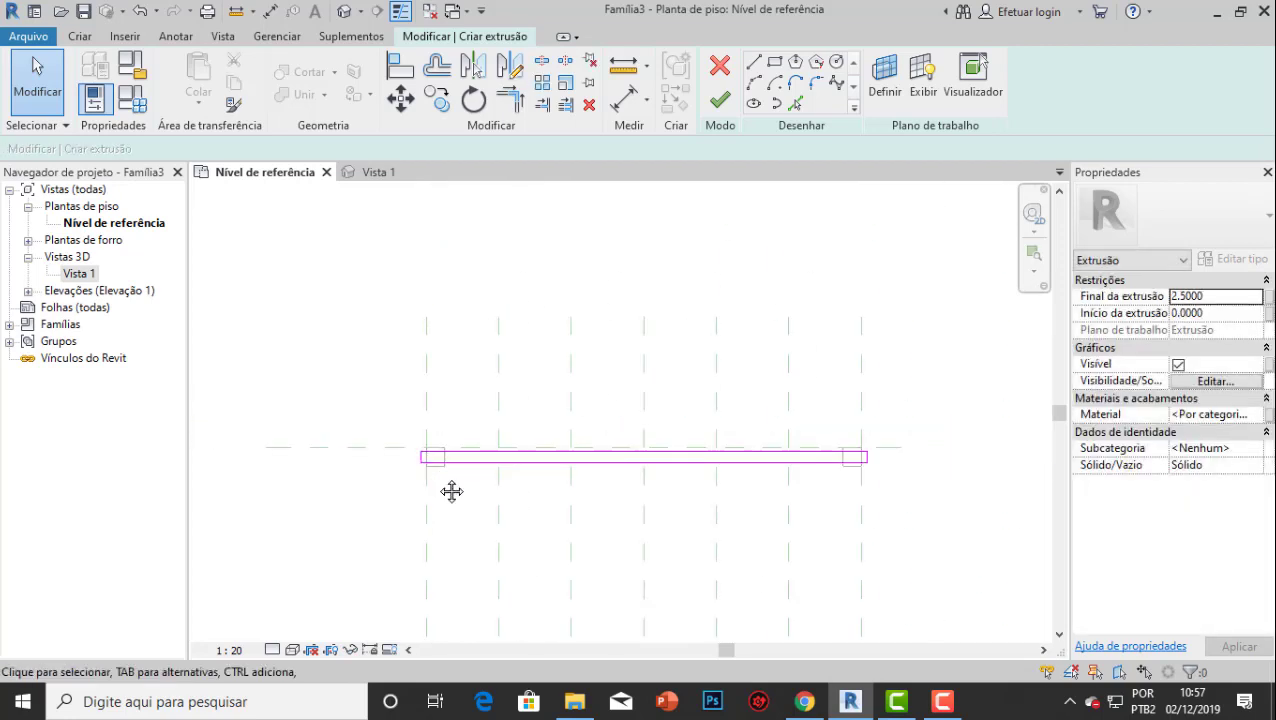
Copy the beam rectangle from the upper-left post's outer-edge midpoint to the matching midpoint on the lower-left post.
scroll(446, 465, "up", 2)
middle_click_drag(452, 491, 423, 390)
scroll(439, 443, "down", 1)
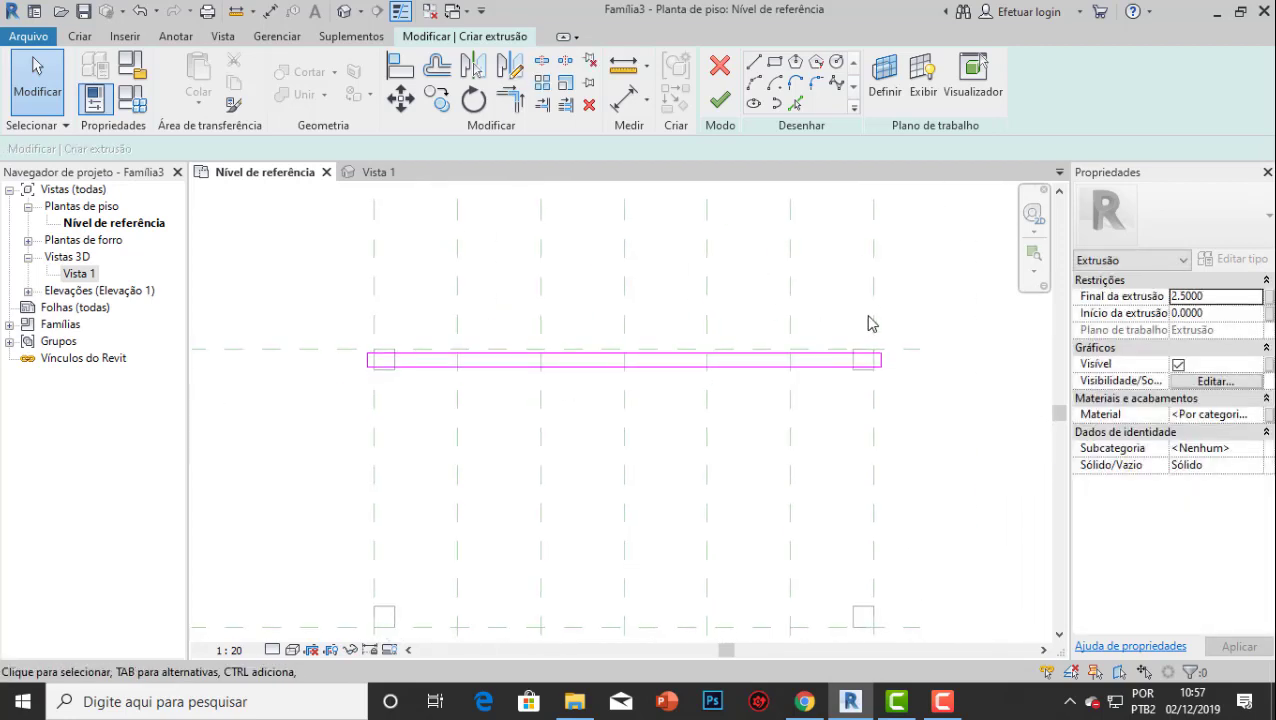
left_click_drag(911, 341, 305, 408)
key("c")
key("o")
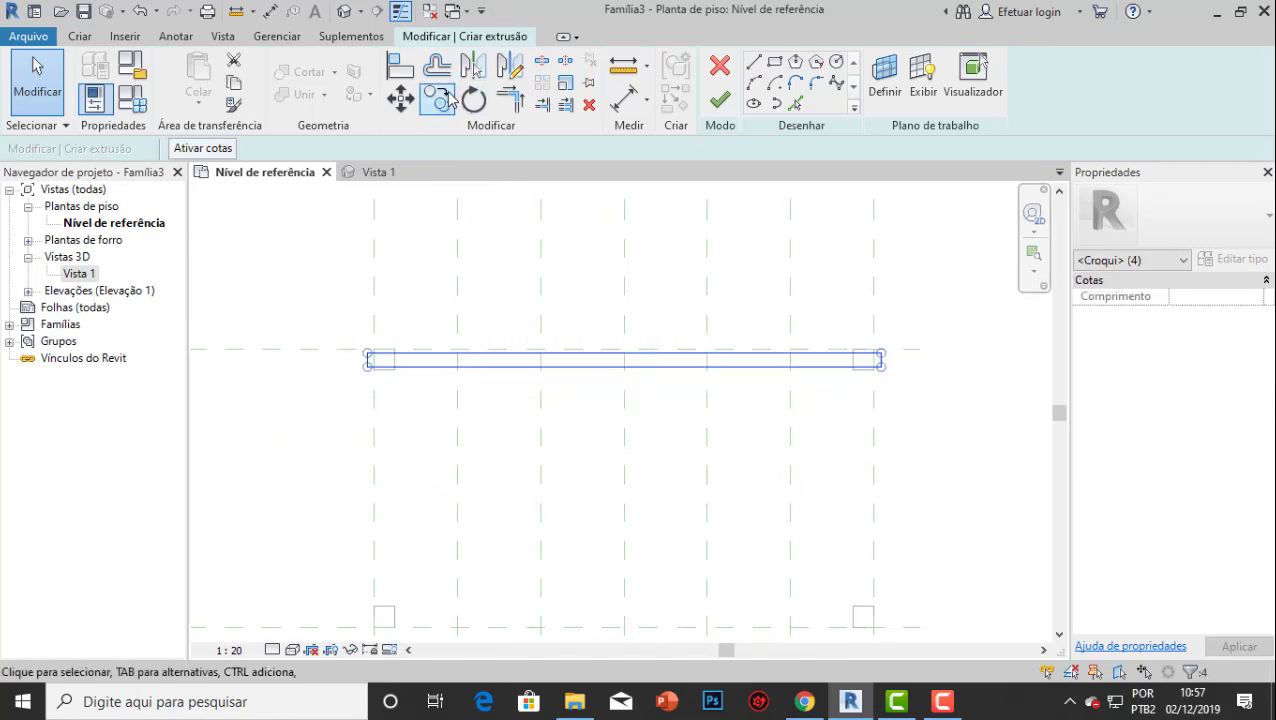
scroll(368, 352, "up", 2)
left_click(400, 402)
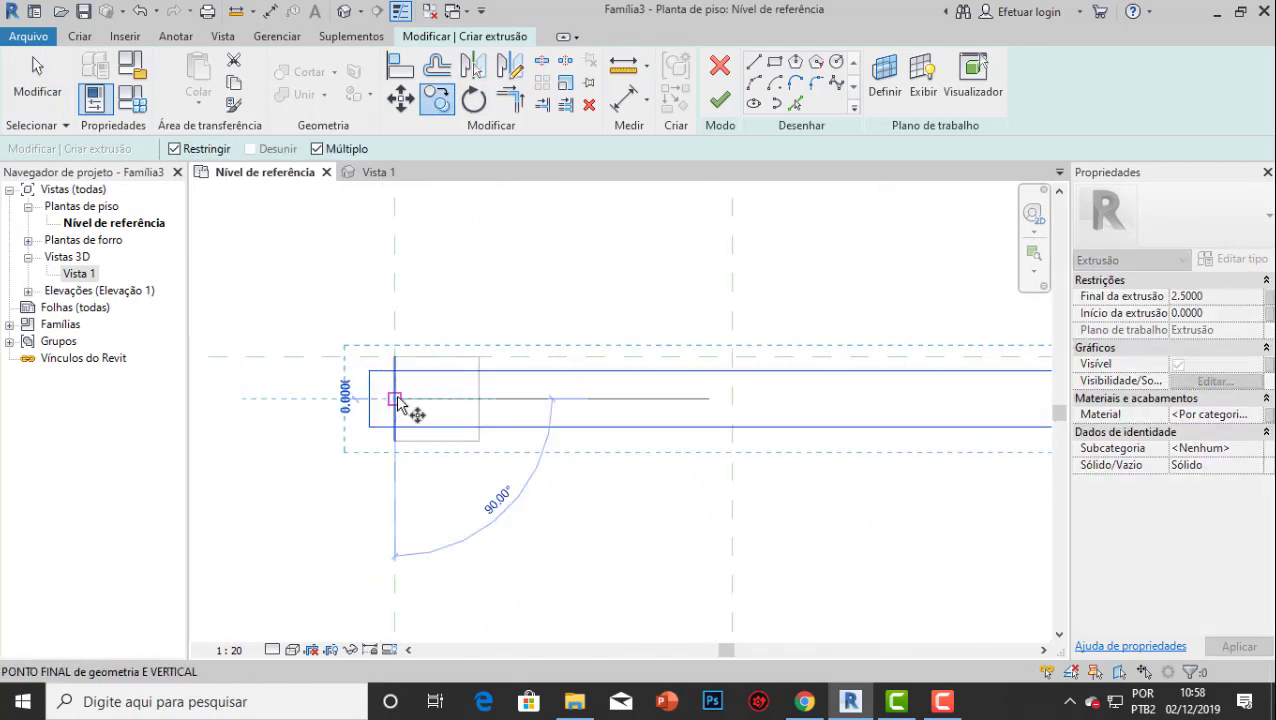
middle_click_drag(402, 455, 406, 240)
scroll(405, 441, "down", 3)
middle_click_drag(404, 498, 396, 387)
scroll(397, 435, "up", 6)
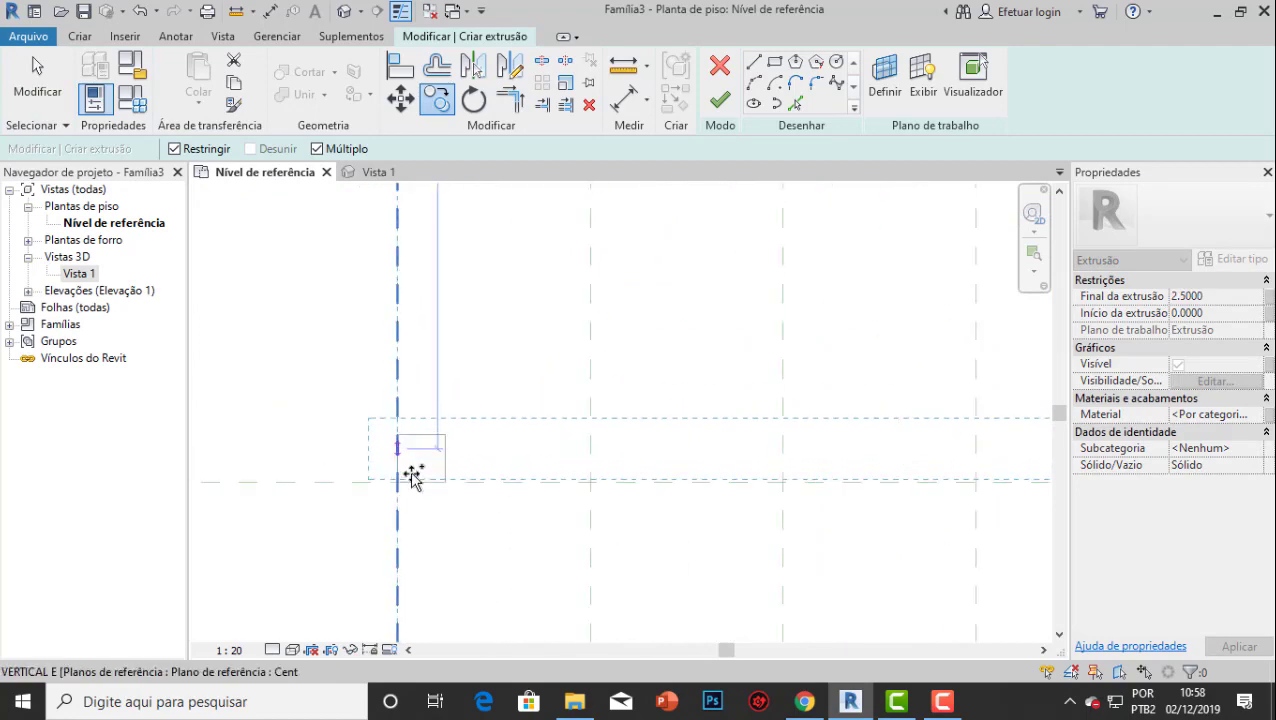
left_click(385, 447)
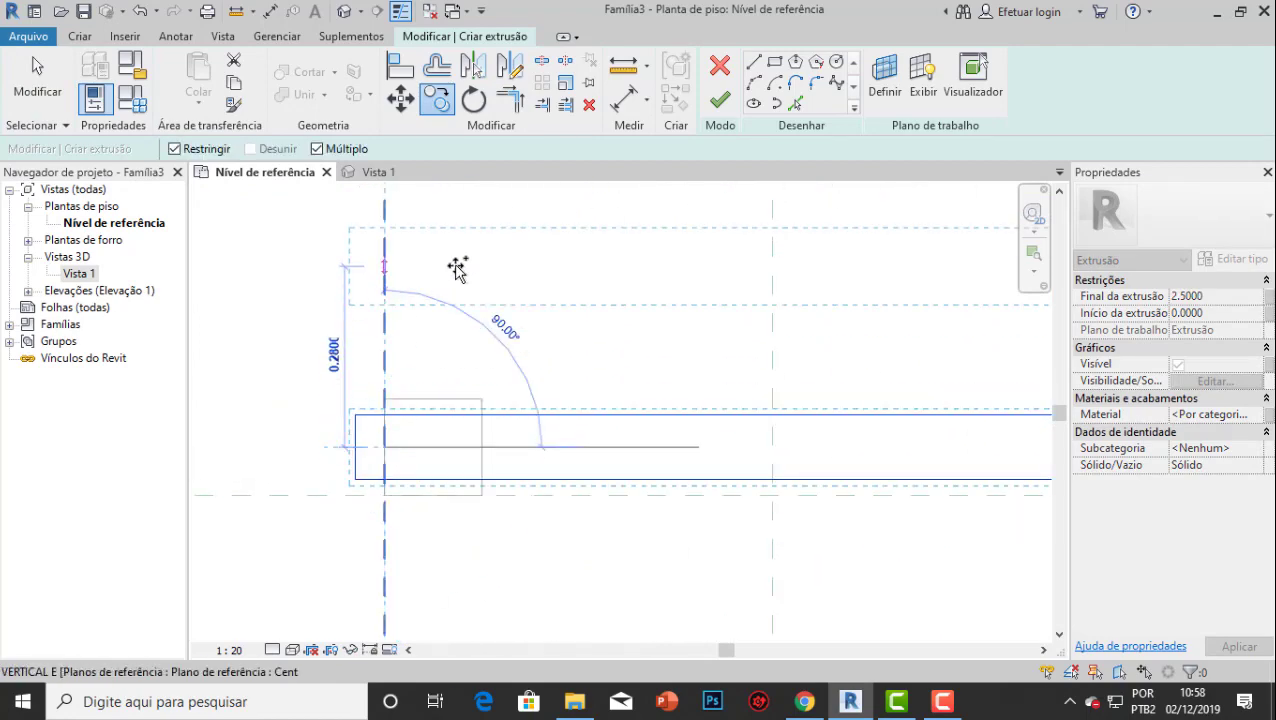
key("Escape")
key("Escape")
scroll(512, 284, "down", 3)
scroll(531, 334, "down", 4)
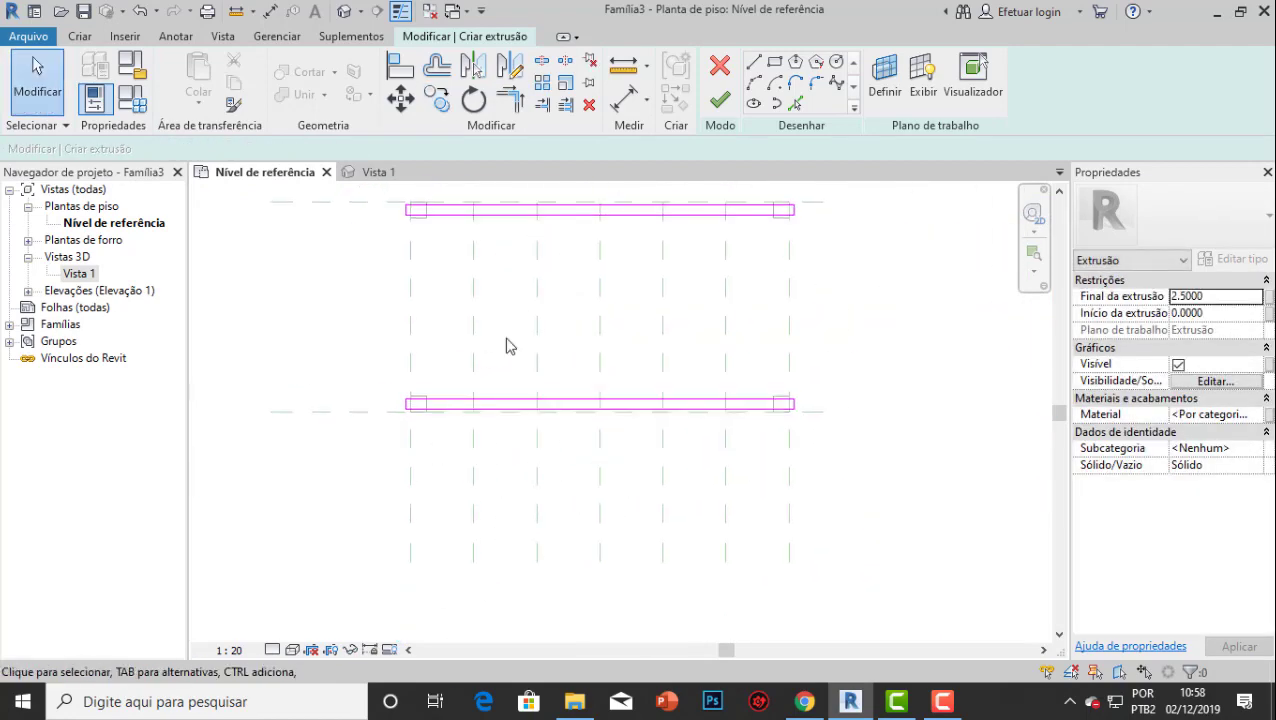
scroll(435, 249, "up", 2)
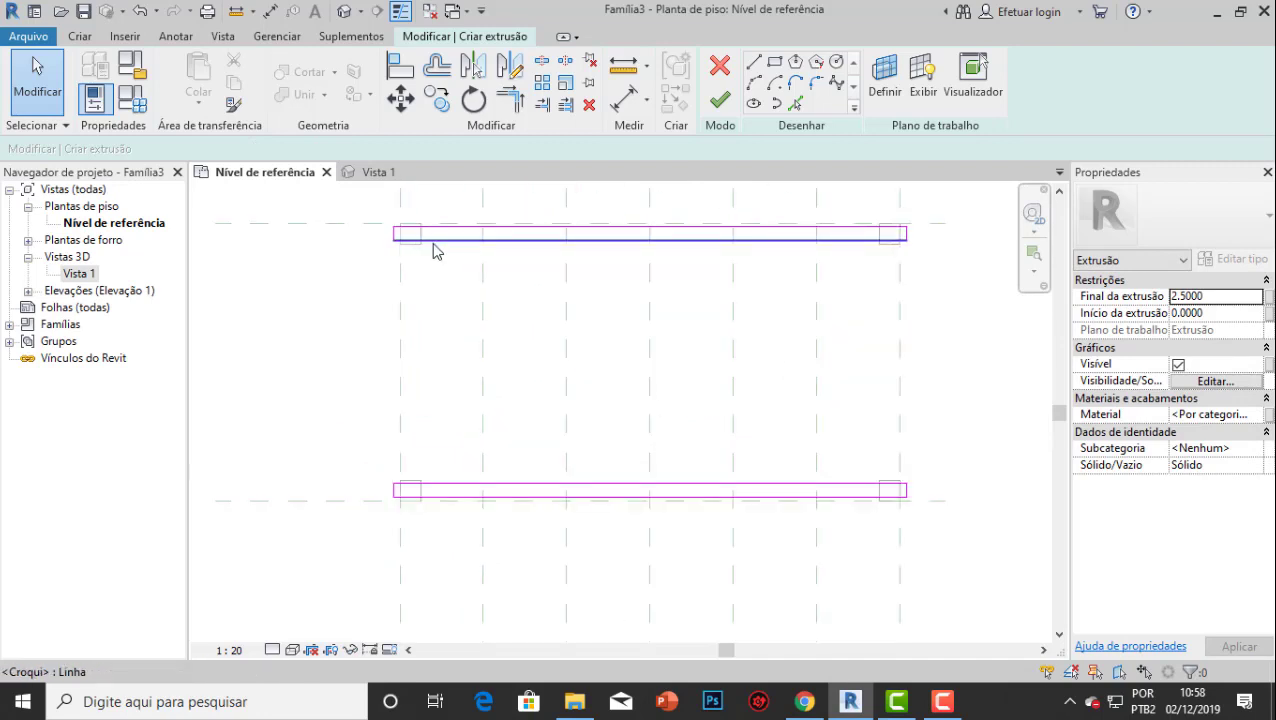
scroll(535, 216, "down", 2)
scroll(610, 294, "up", 1)
middle_click_drag(557, 319, 470, 337)
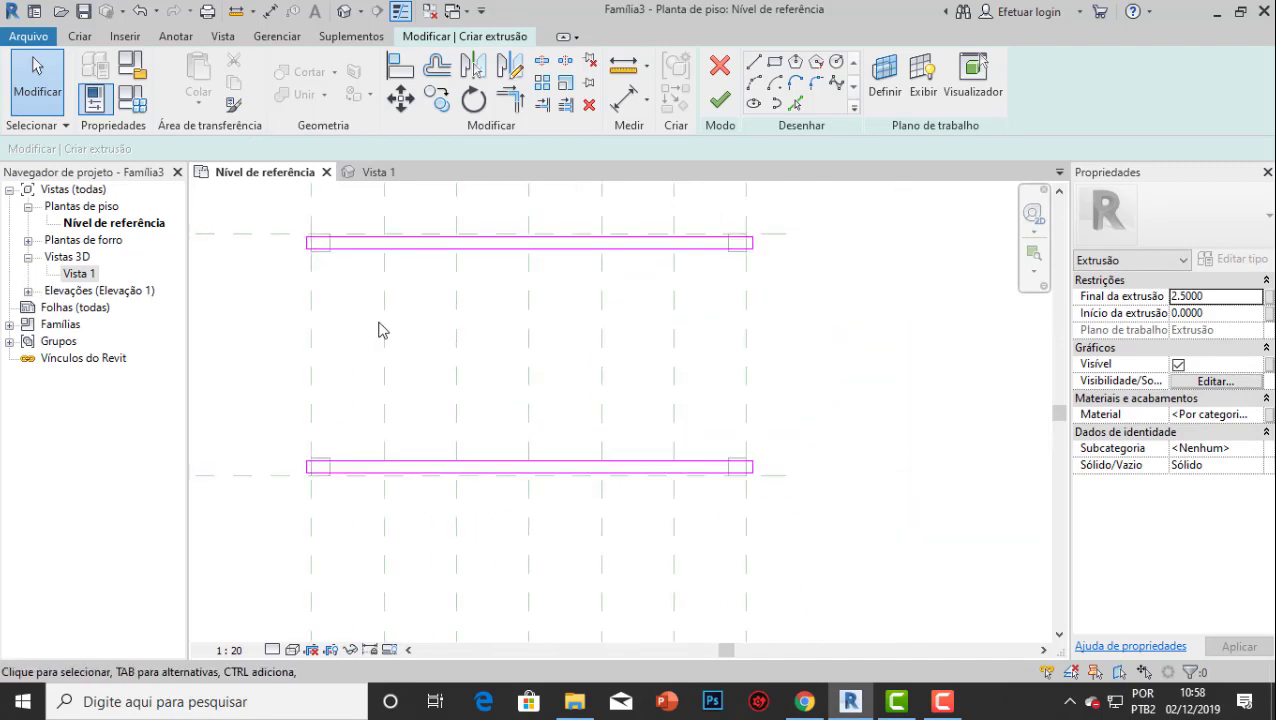
middle_click_drag(380, 330, 461, 356)
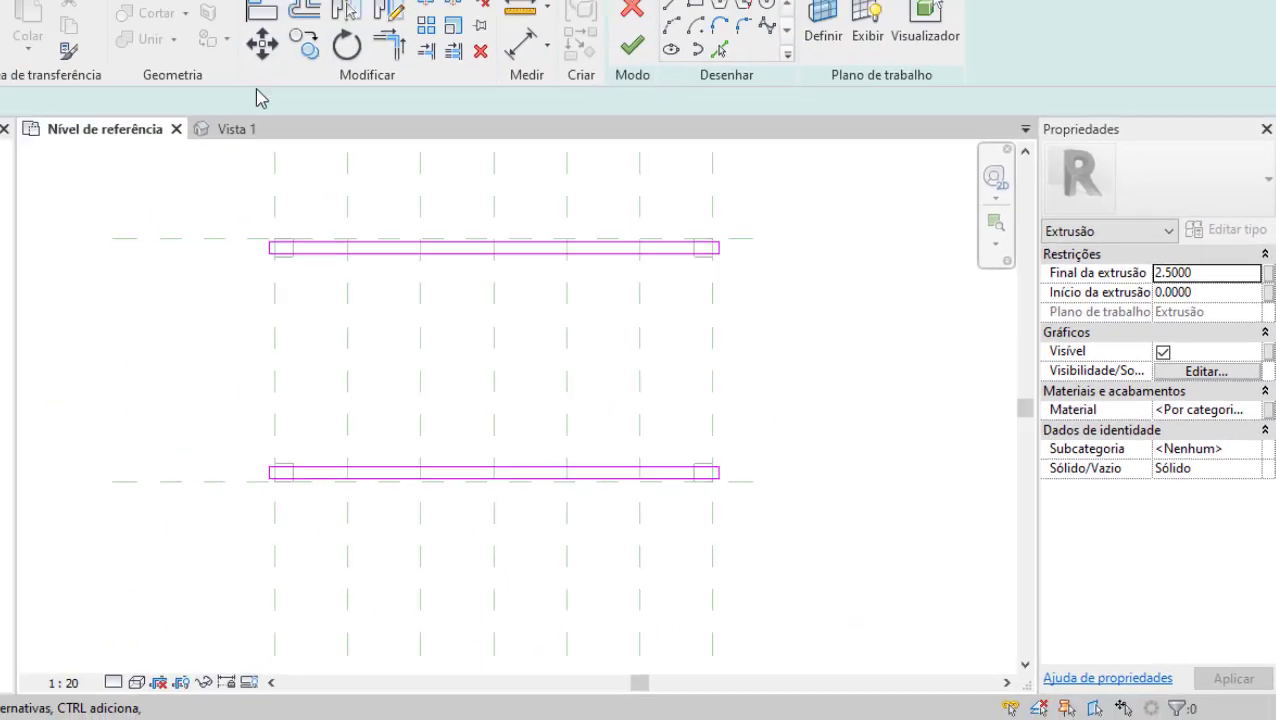
Inspect in the 3D view how the two beam outlines sit on the tops of the posts.
left_click(237, 129)
scroll(306, 300, "up", 5)
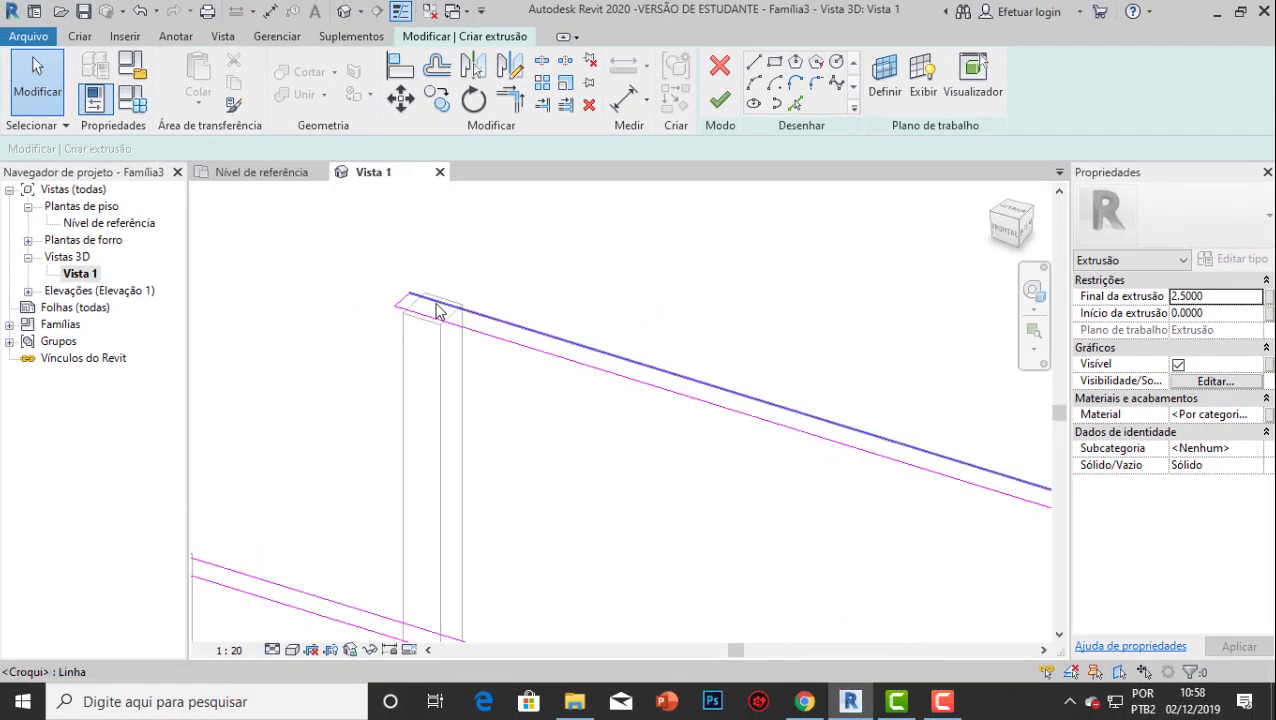
scroll(407, 362, "down", 3)
middle_click_drag(407, 362, 558, 345, "shift")
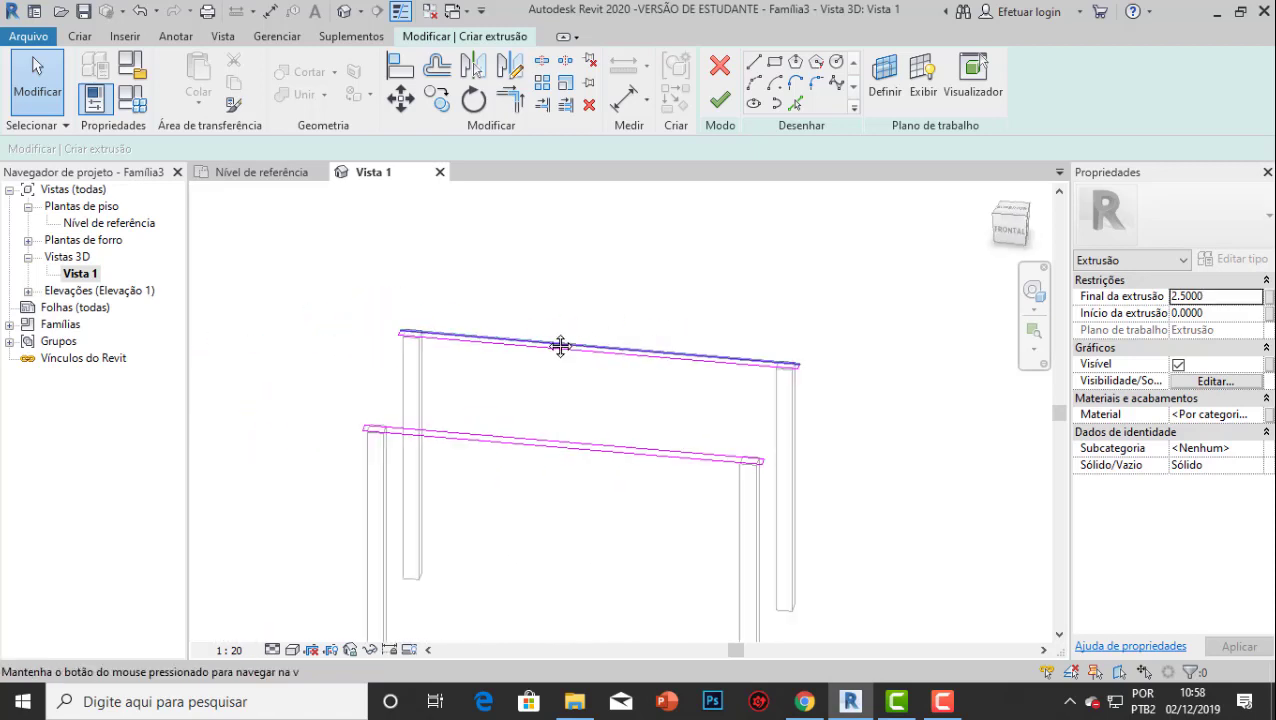
scroll(473, 328, "up", 3)
scroll(769, 336, "up", 1)
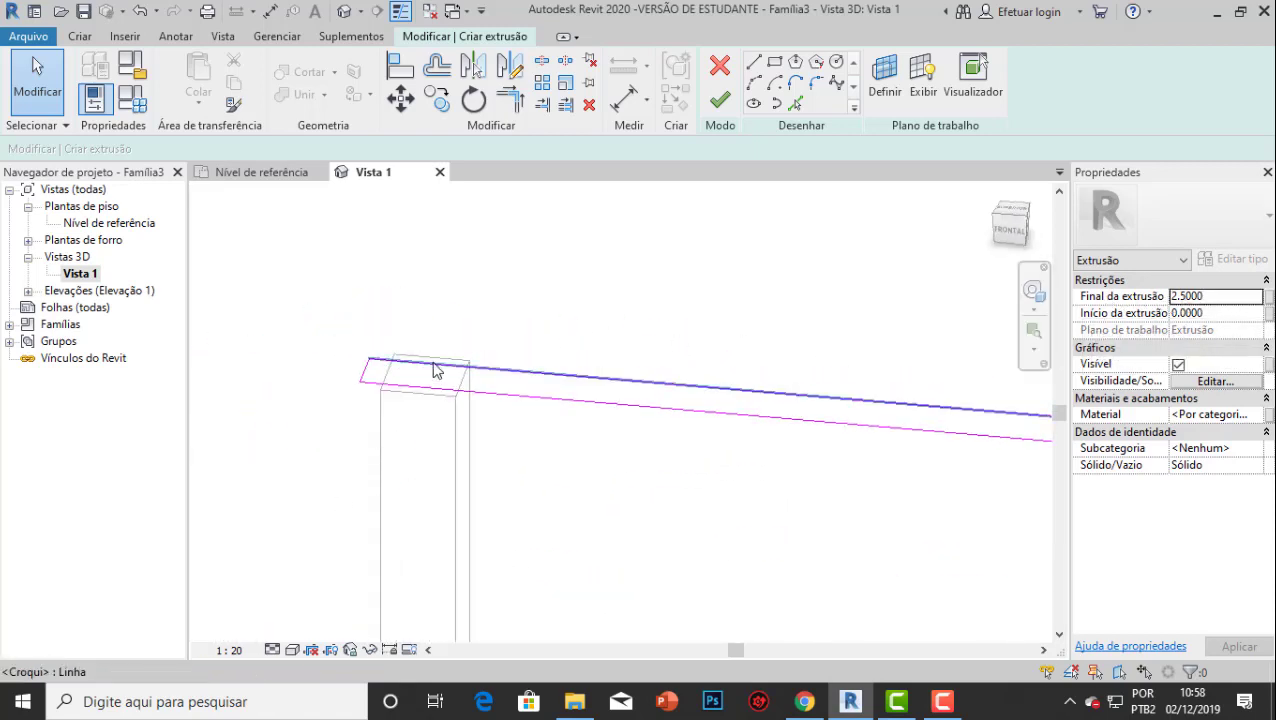
scroll(433, 361, "up", 3)
scroll(433, 361, "down", 2)
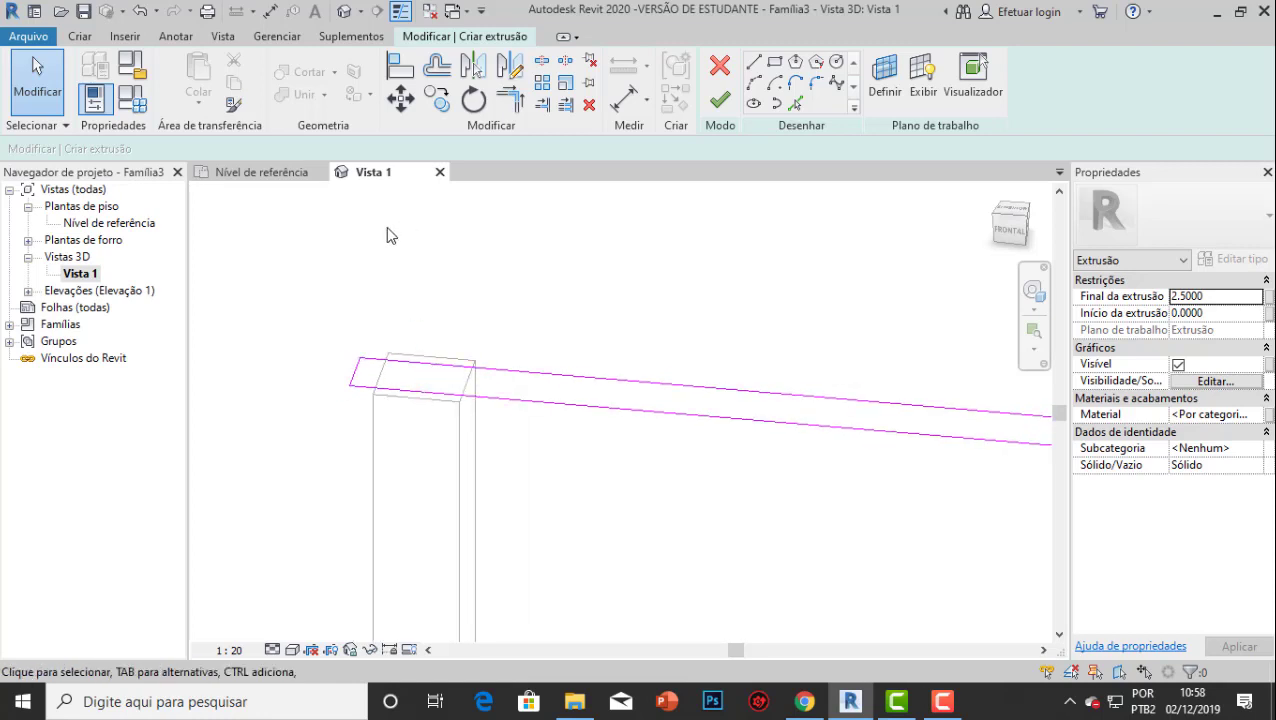
middle_click_drag(390, 236, 378, 314, "shift")
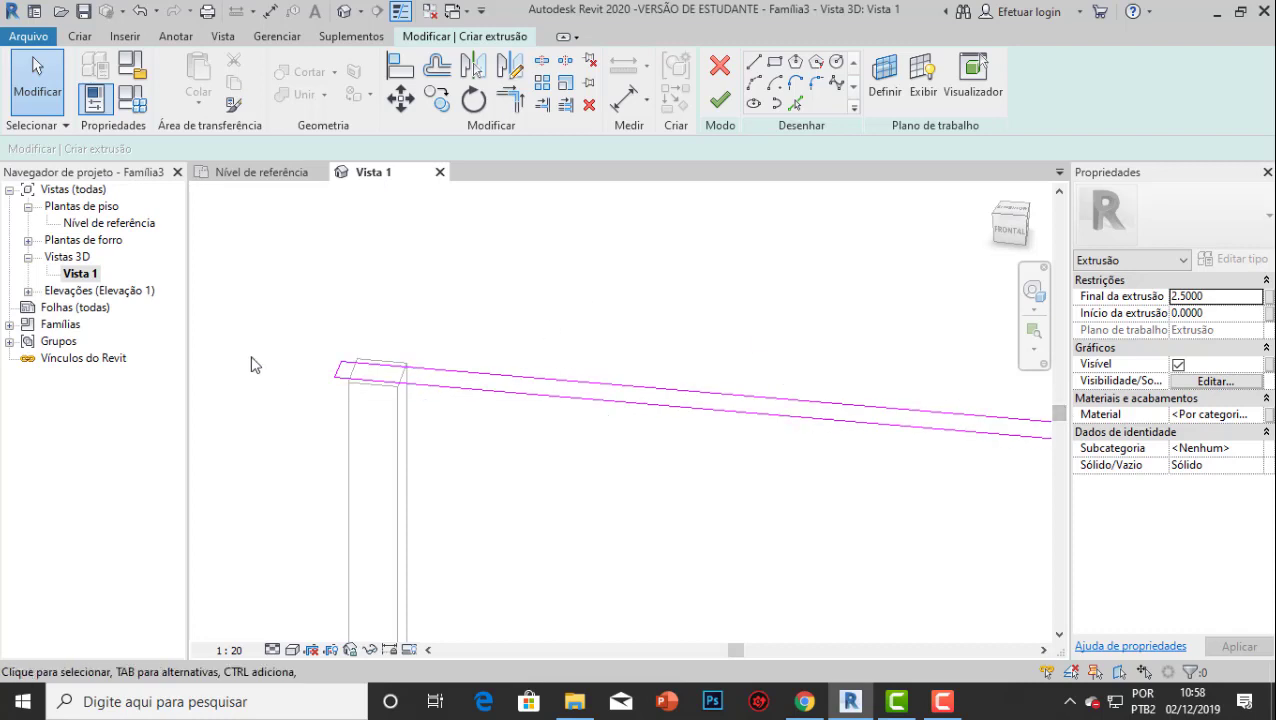
middle_click_drag(384, 395, 494, 417)
scroll(491, 410, "up", 3)
scroll(524, 407, "up", 2)
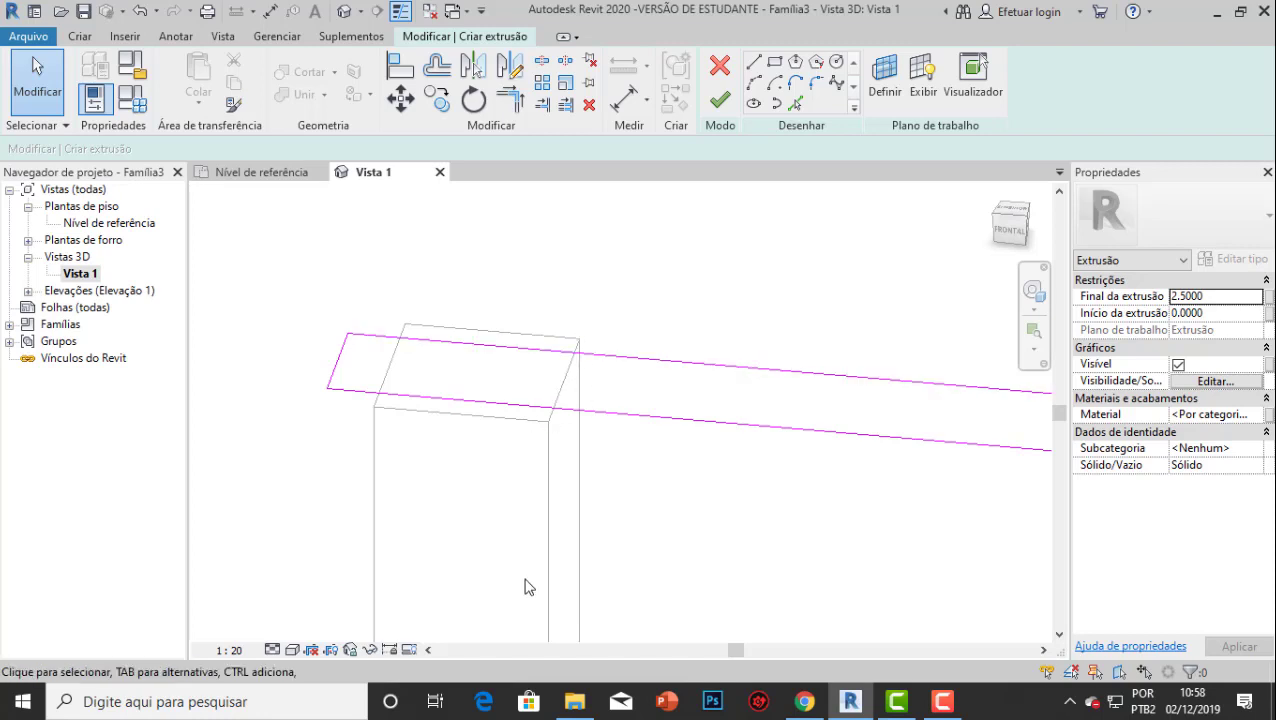
scroll(500, 515, "down", 4)
middle_click_drag(500, 515, 457, 473)
scroll(443, 427, "up", 5)
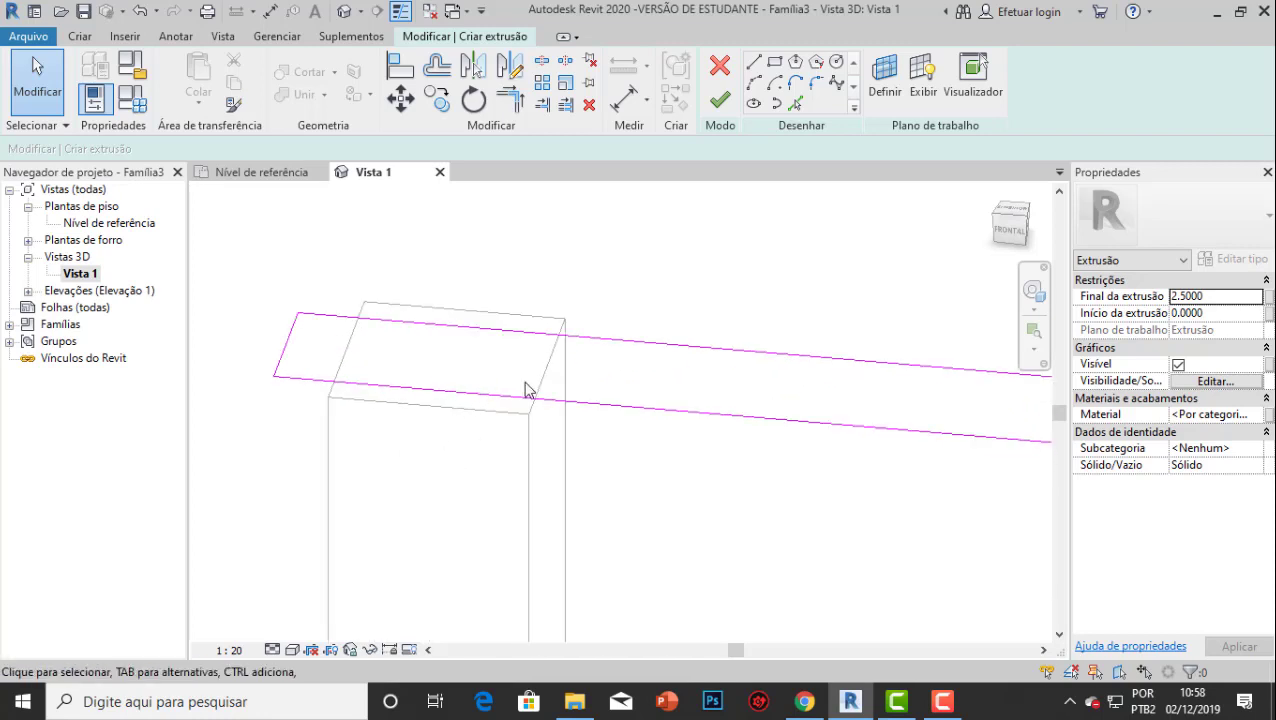
Set the beam extrusion's start to -0.05 m so it begins below the post tops.
left_click(1213, 314)
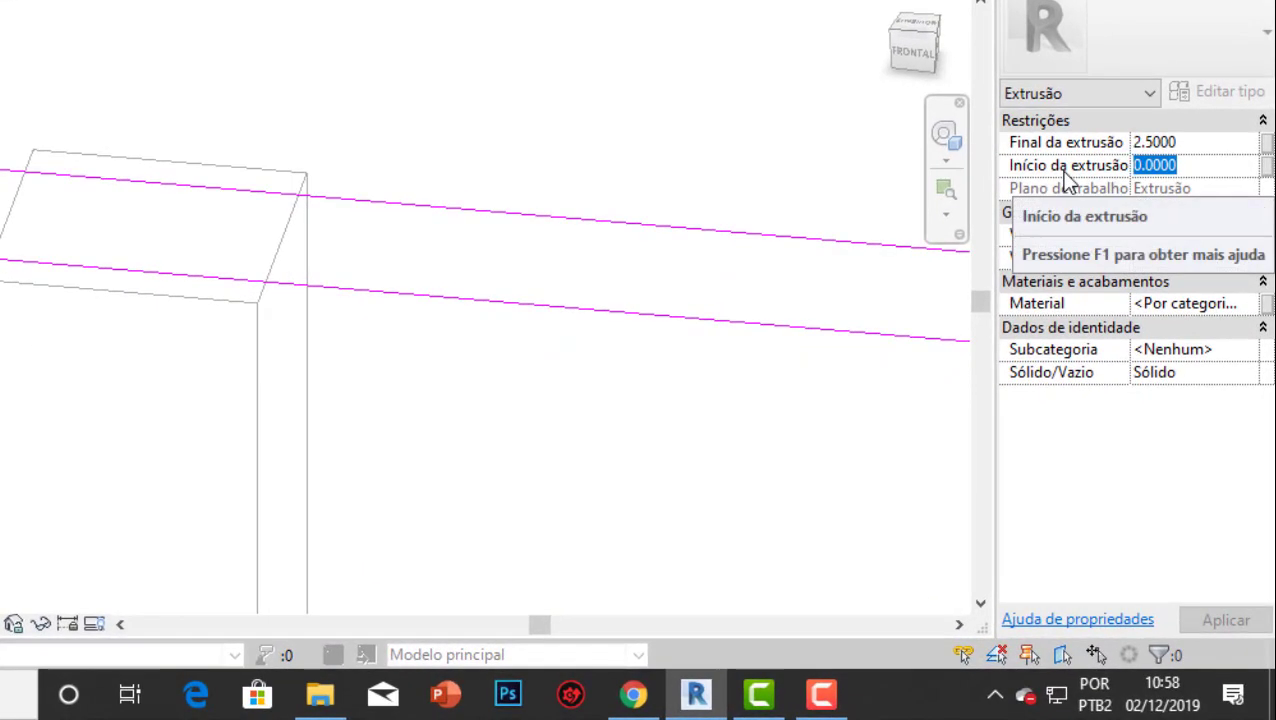
type("-")
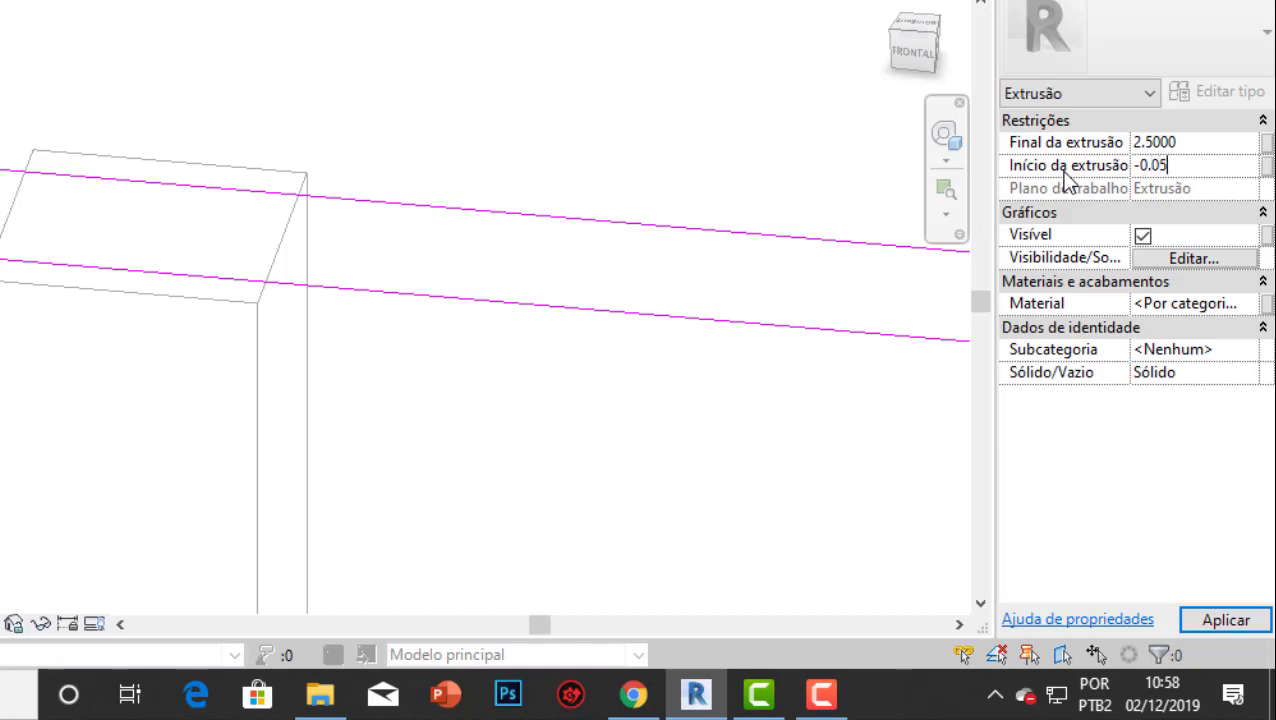
middle_click_drag(403, 253, 330, 258)
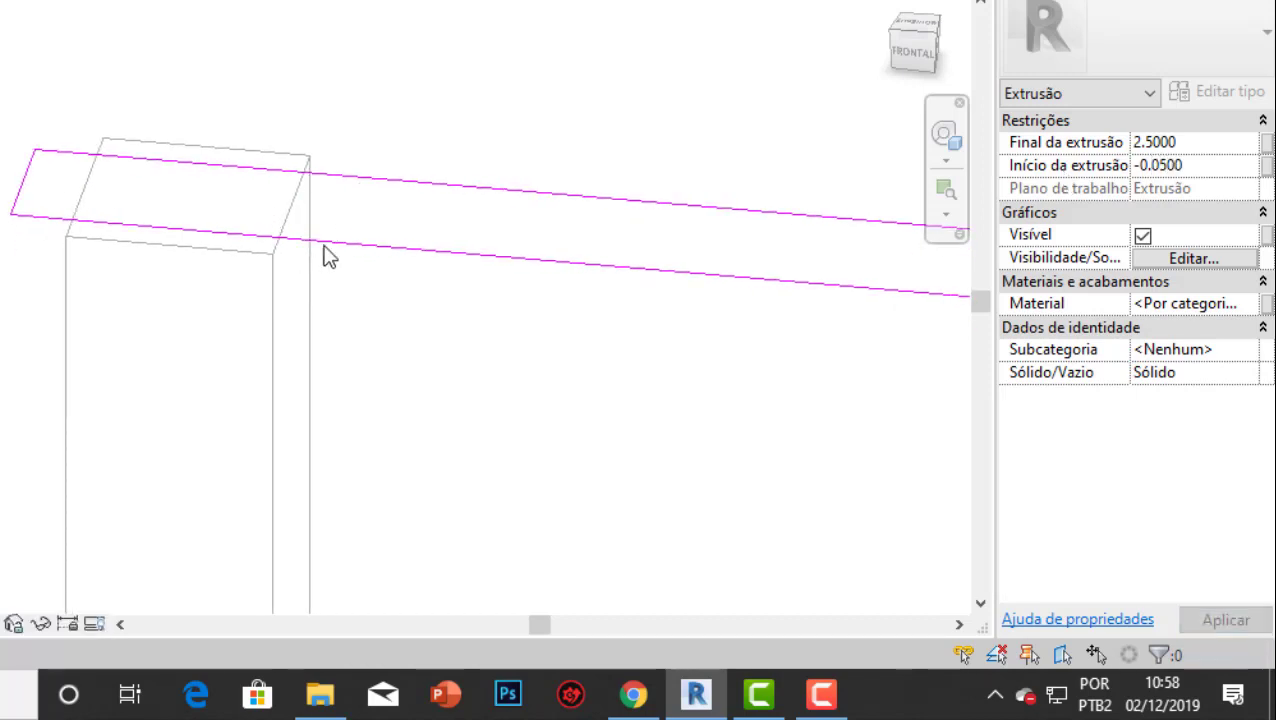
Set the beam extrusion's end to 0.1 m and finish the sketch to create both beams.
left_click(1214, 144)
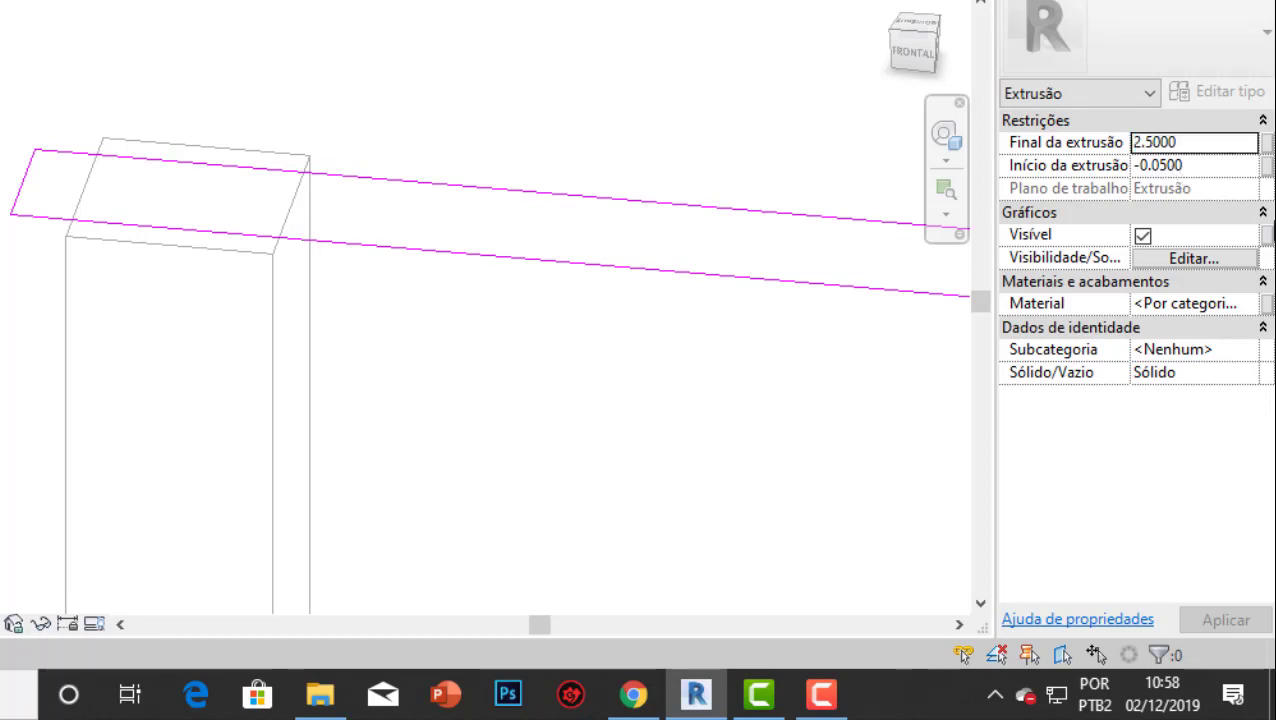
left_click(1210, 143)
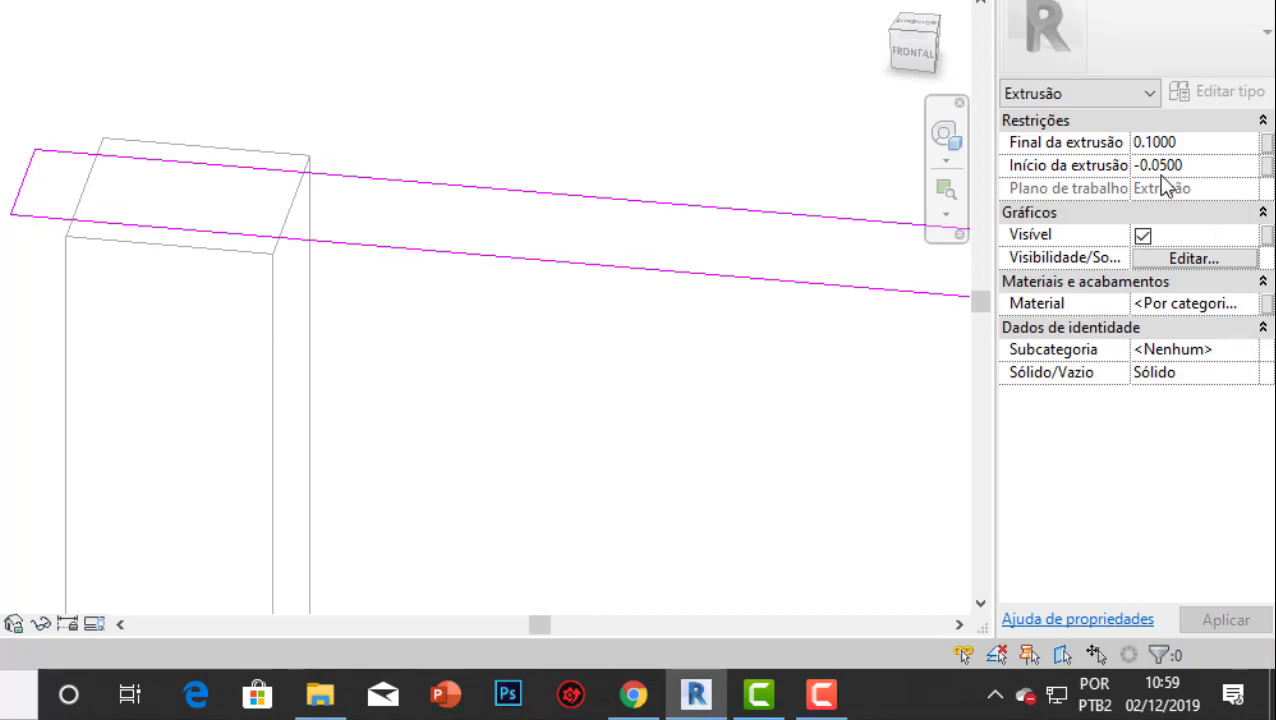
scroll(370, 214, "down", 5)
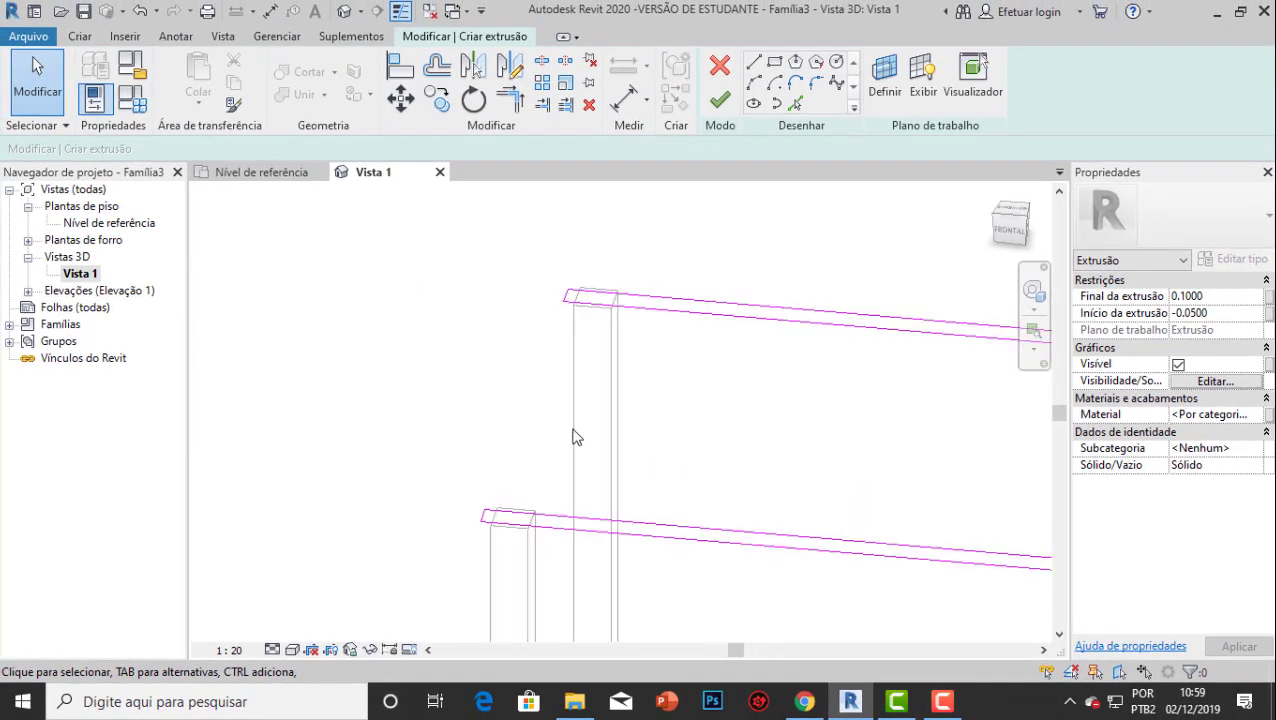
middle_click_drag(573, 430, 551, 431)
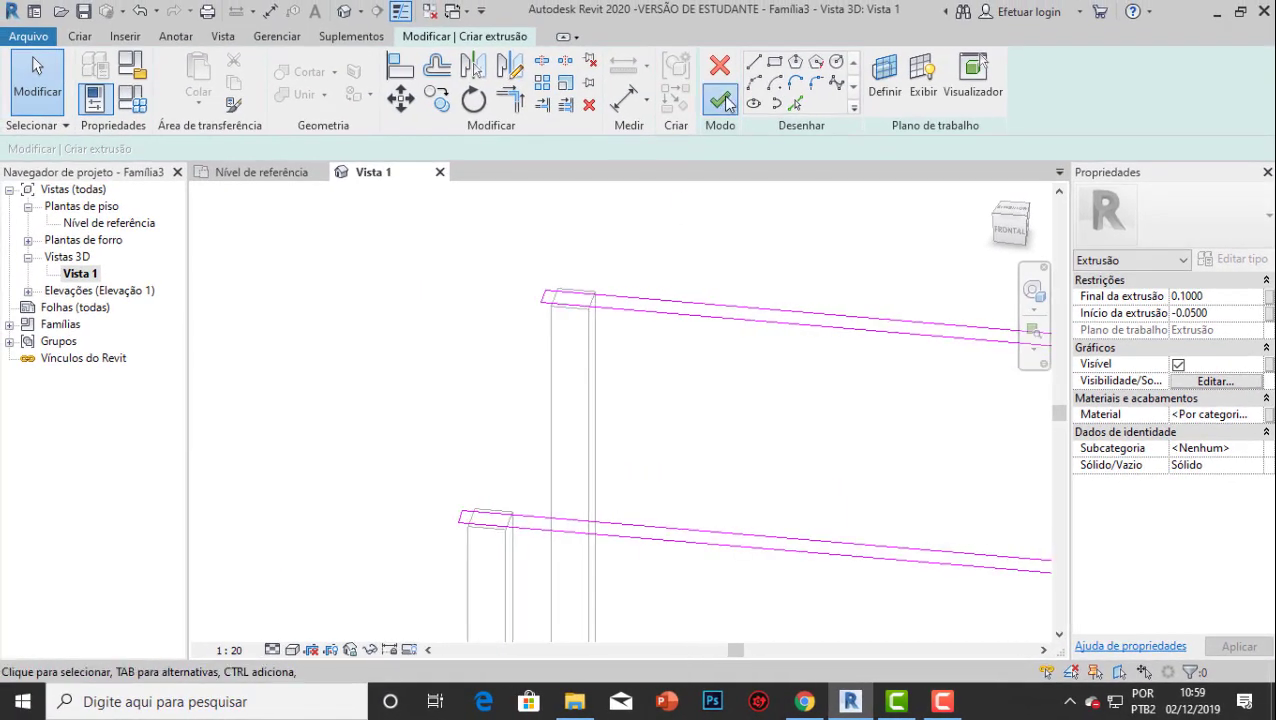
left_click(722, 100)
left_click(706, 236)
Examine from several angles how the two extruded beams overlap the post tops.
mouse_move(706, 236)
middle_mouse_down("shift")
mouse_move(723, 322)
mouse_move(648, 357)
mouse_move(564, 353)
middle_mouse_up("shift")
scroll(564, 353, "up", 5)
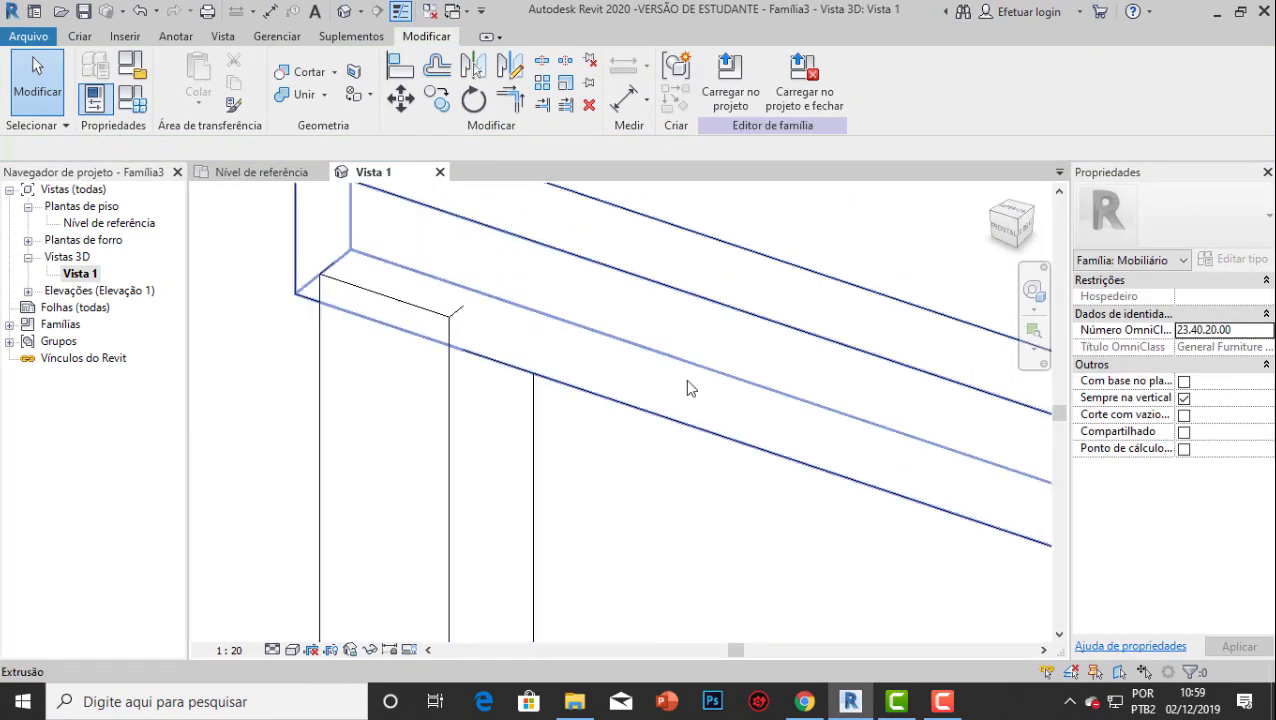
scroll(604, 412, "down", 3)
scroll(668, 248, "up", 2)
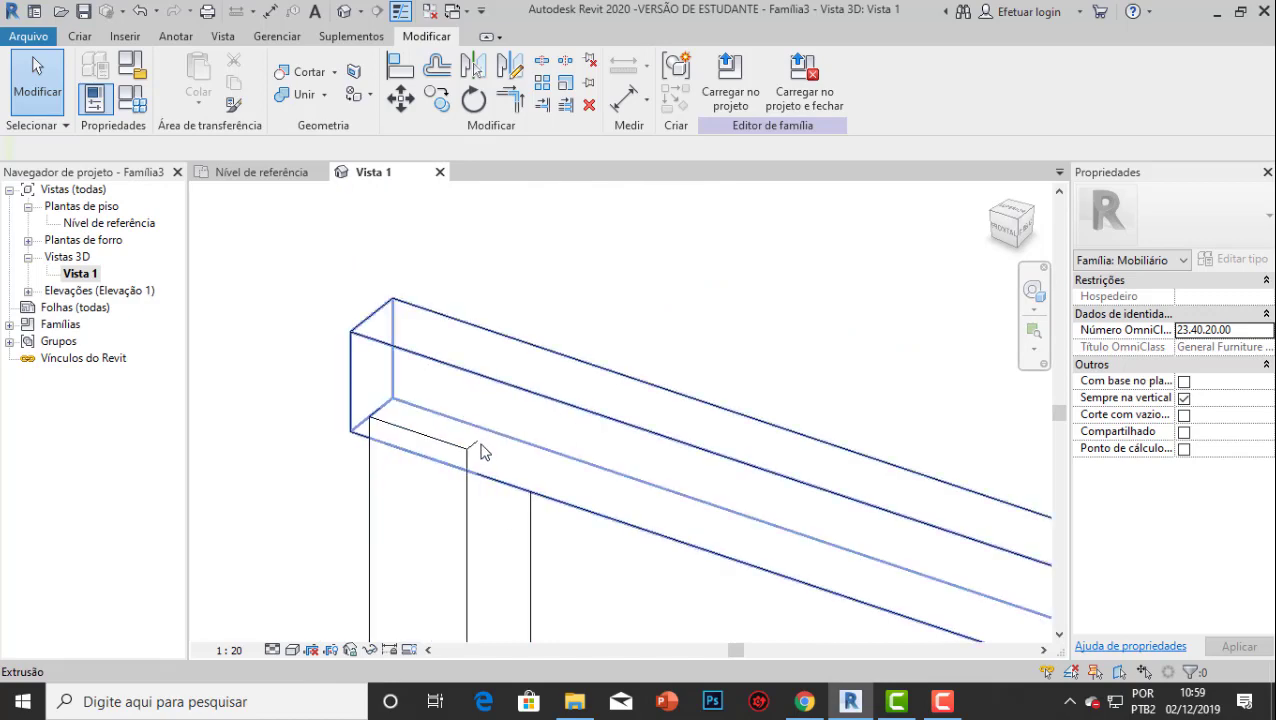
scroll(476, 374, "down", 5)
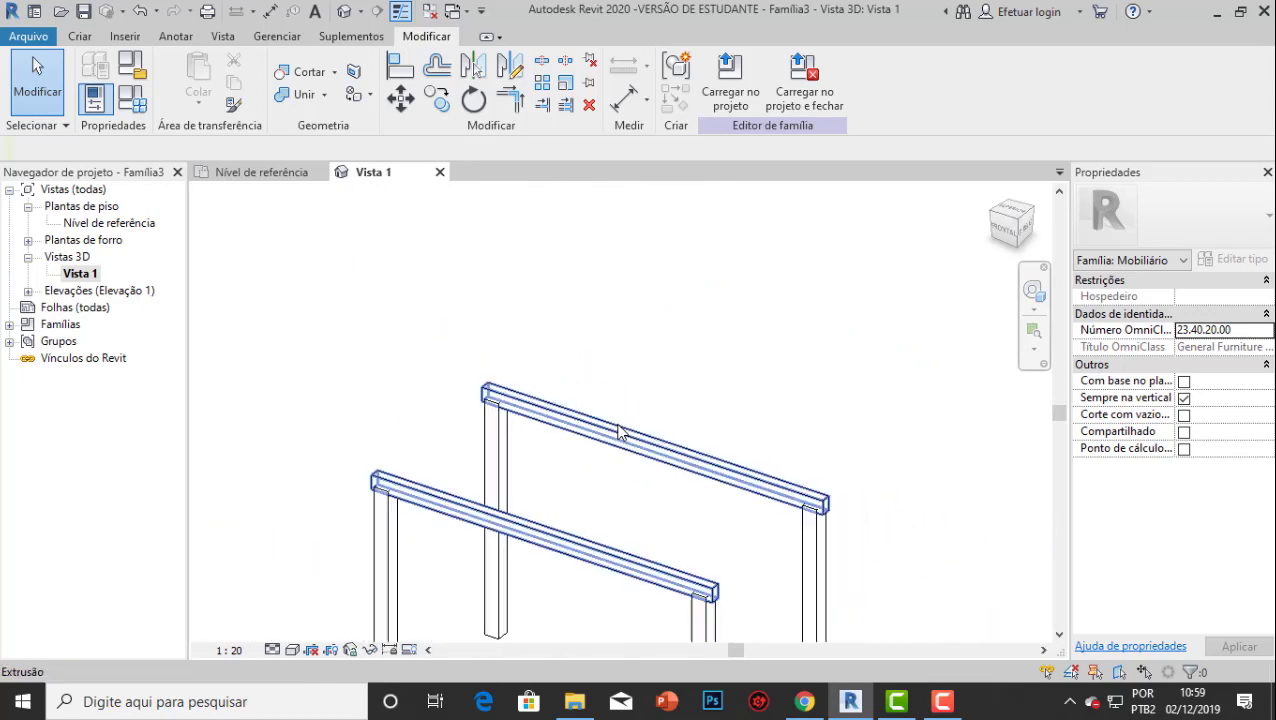
middle_click_drag(575, 388, 501, 342, "shift")
scroll(587, 299, "up", 5)
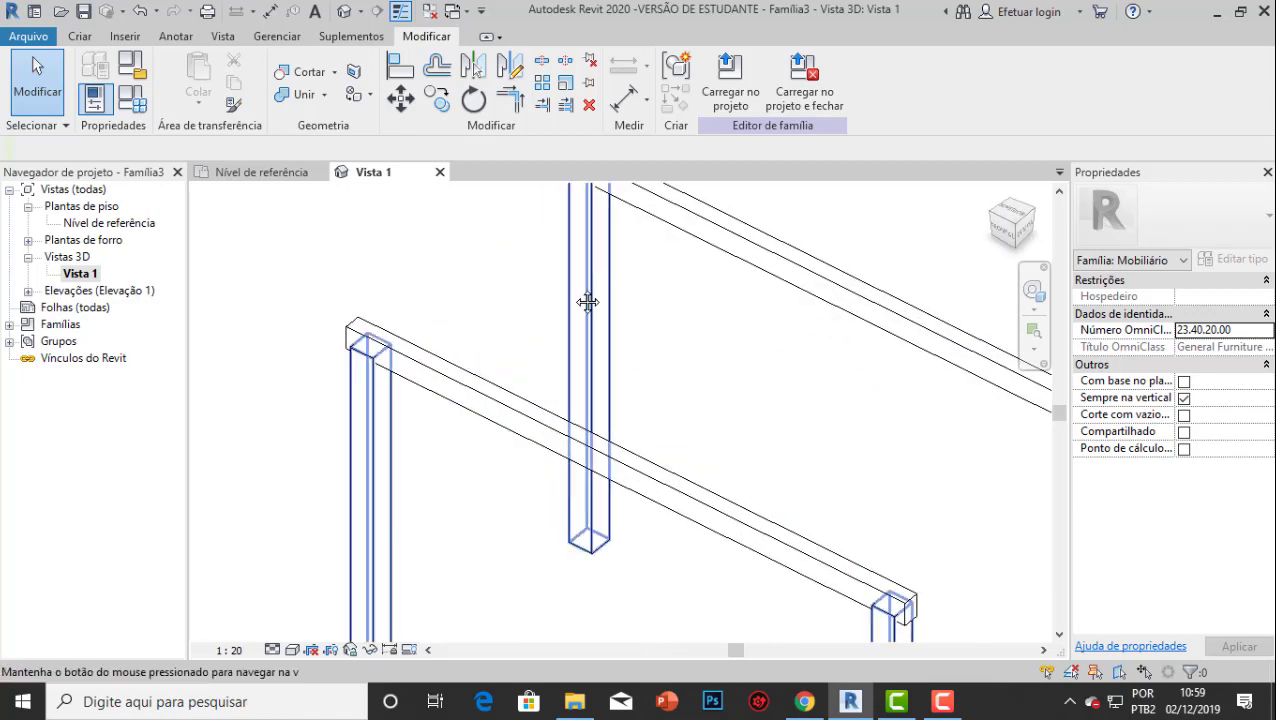
scroll(880, 544, "down", 2)
middle_click_drag(835, 532, 795, 509)
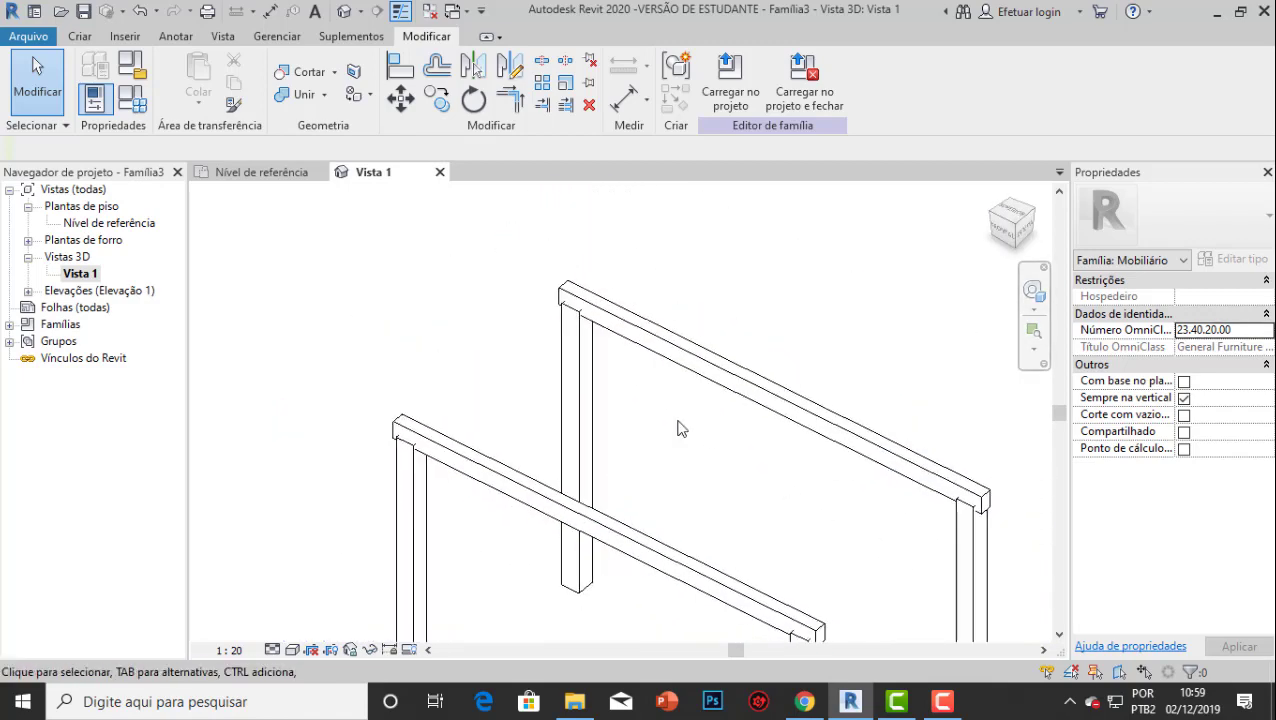
Join the beam's geometry with the corner post beneath its end.
scroll(337, 465, "up", 3)
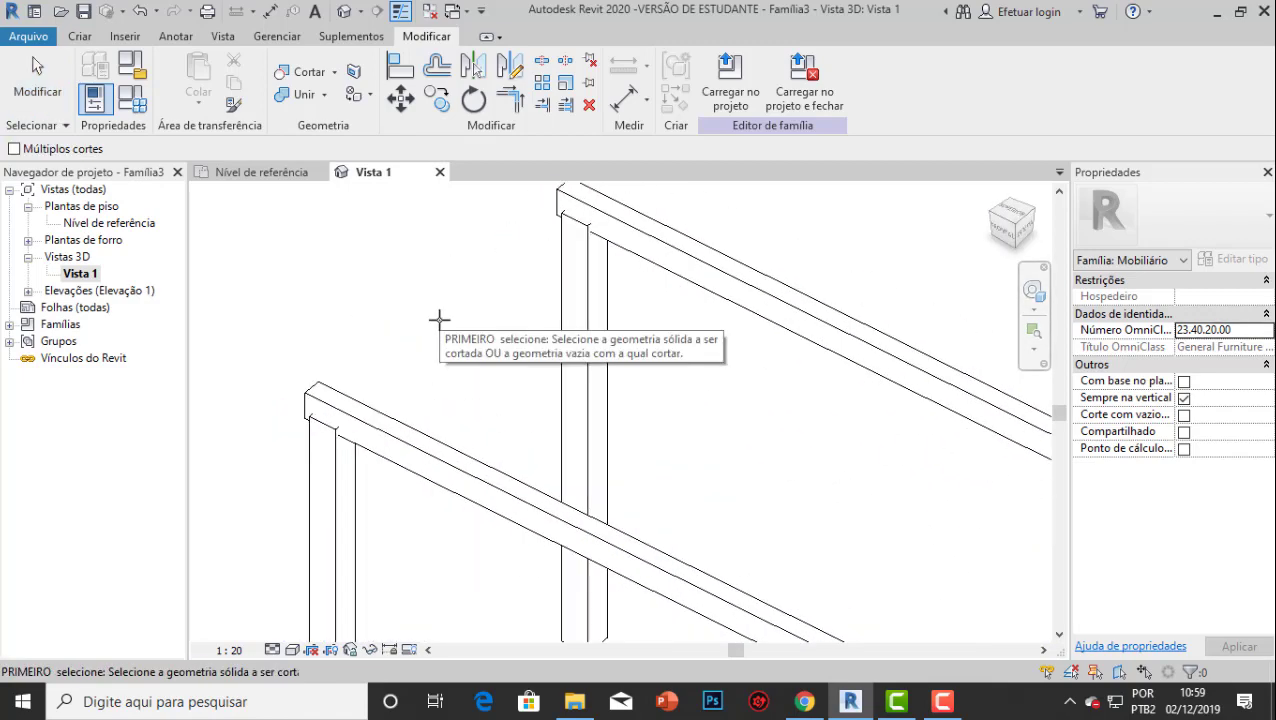
key("Escape")
scroll(575, 283, "up", 4)
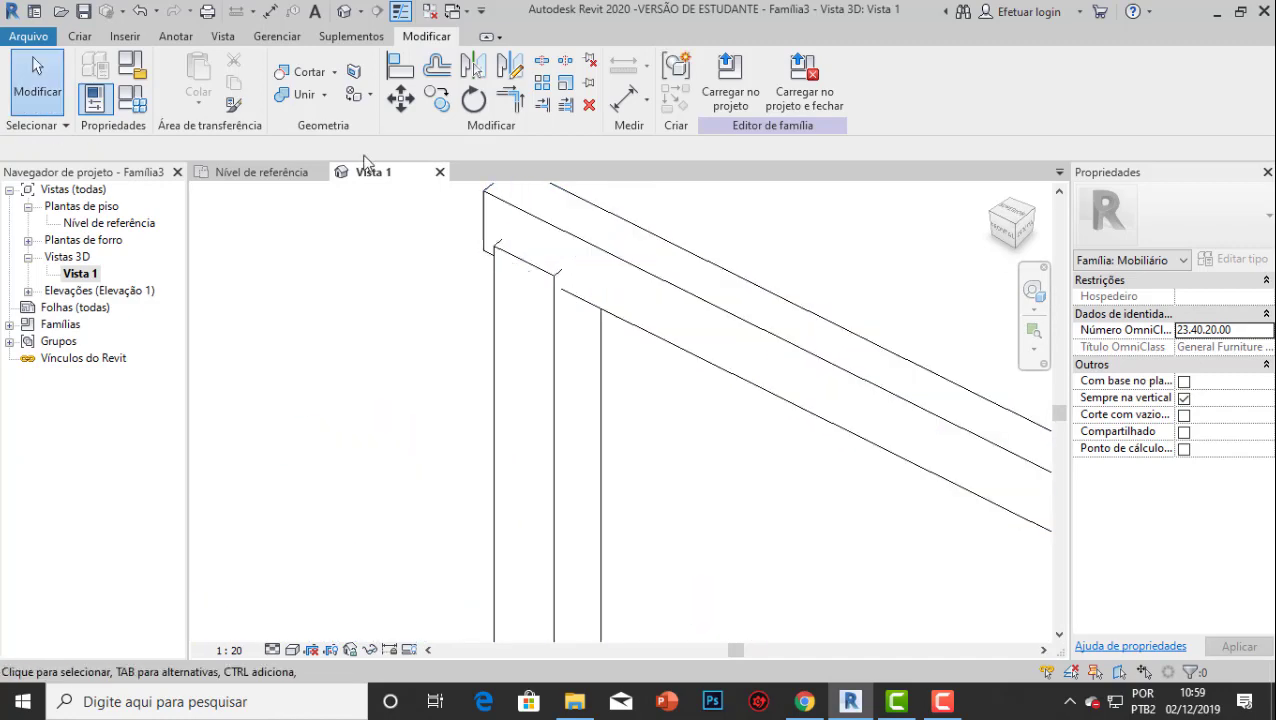
left_click(303, 95)
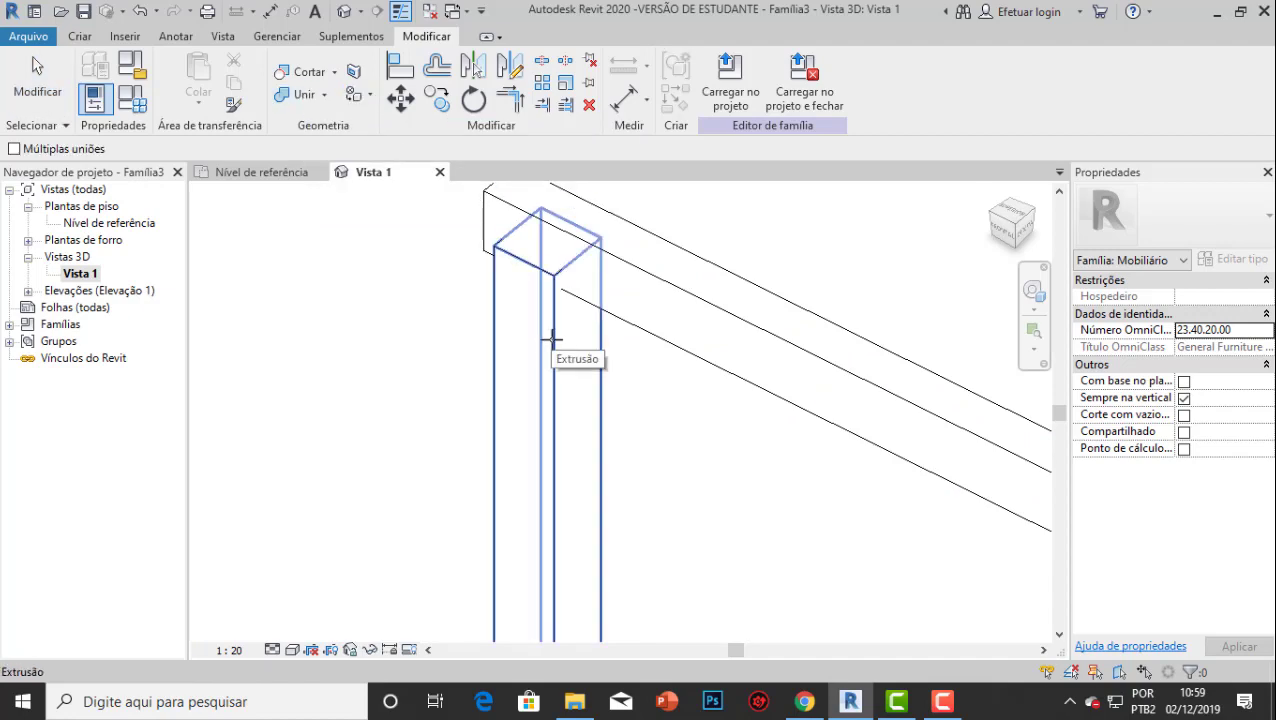
left_click(583, 283)
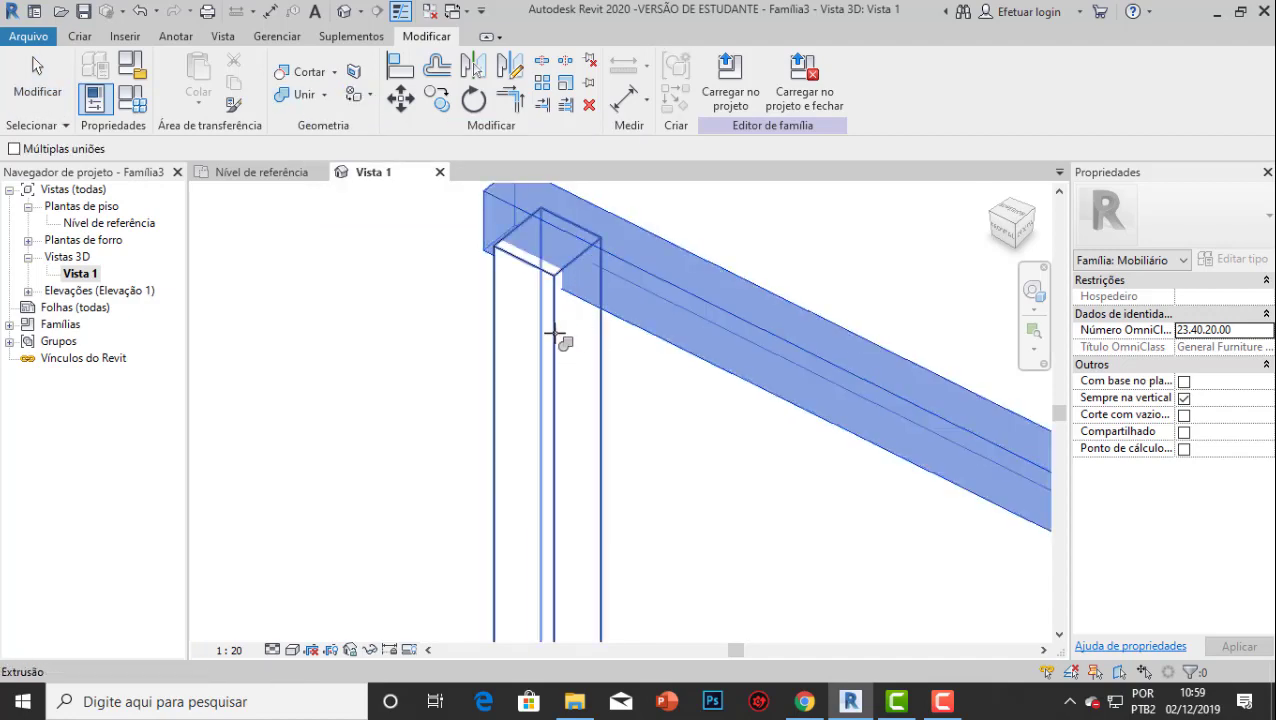
left_click(555, 335)
key("Escape")
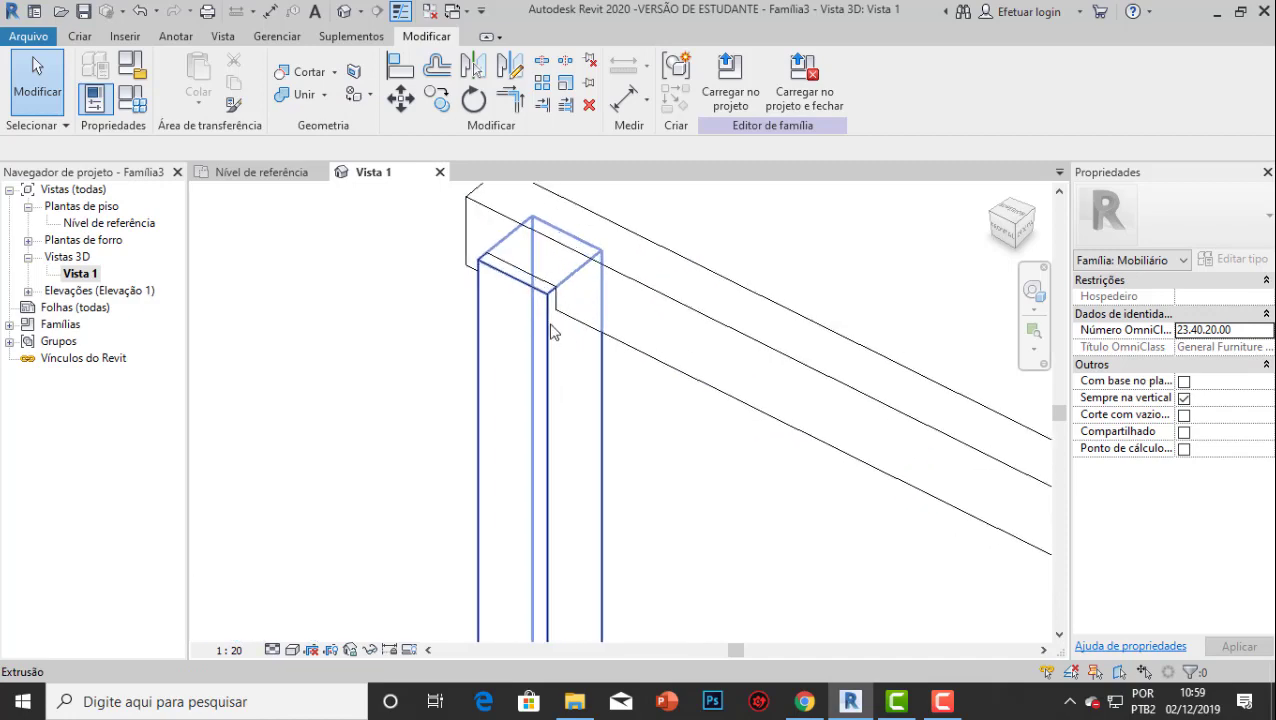
scroll(617, 278, "down", 1)
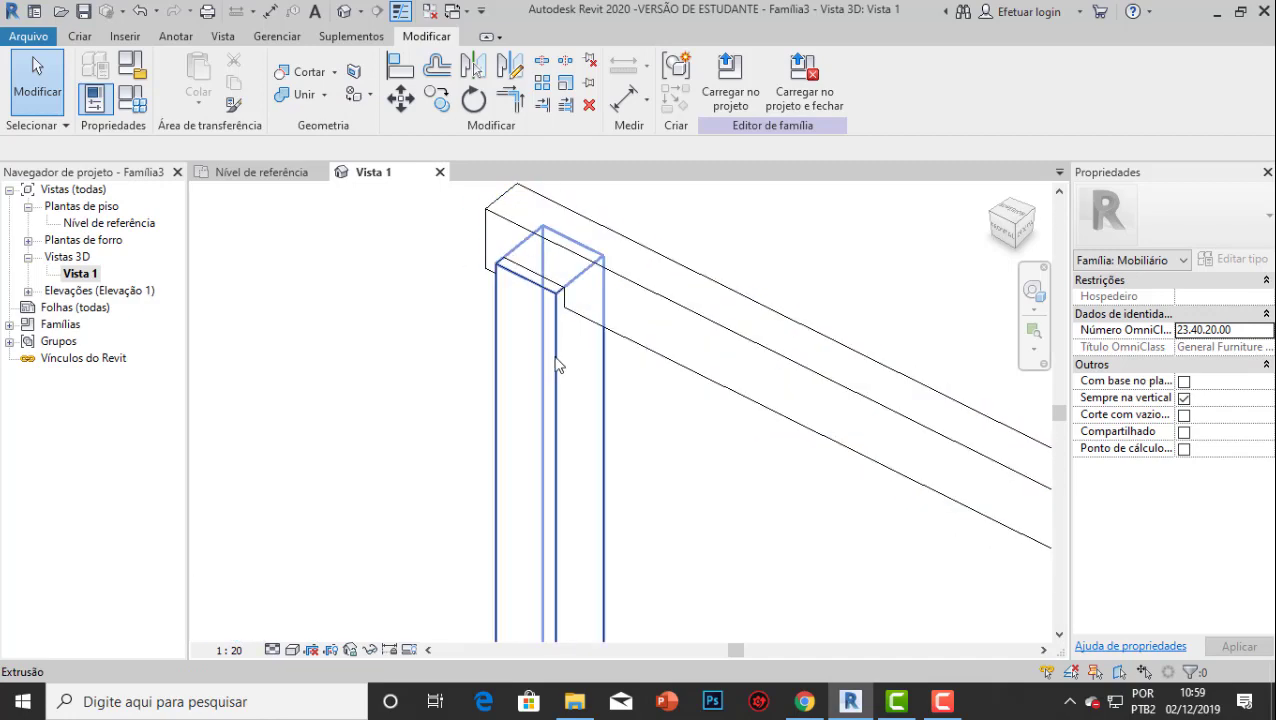
scroll(552, 330, "up", 3)
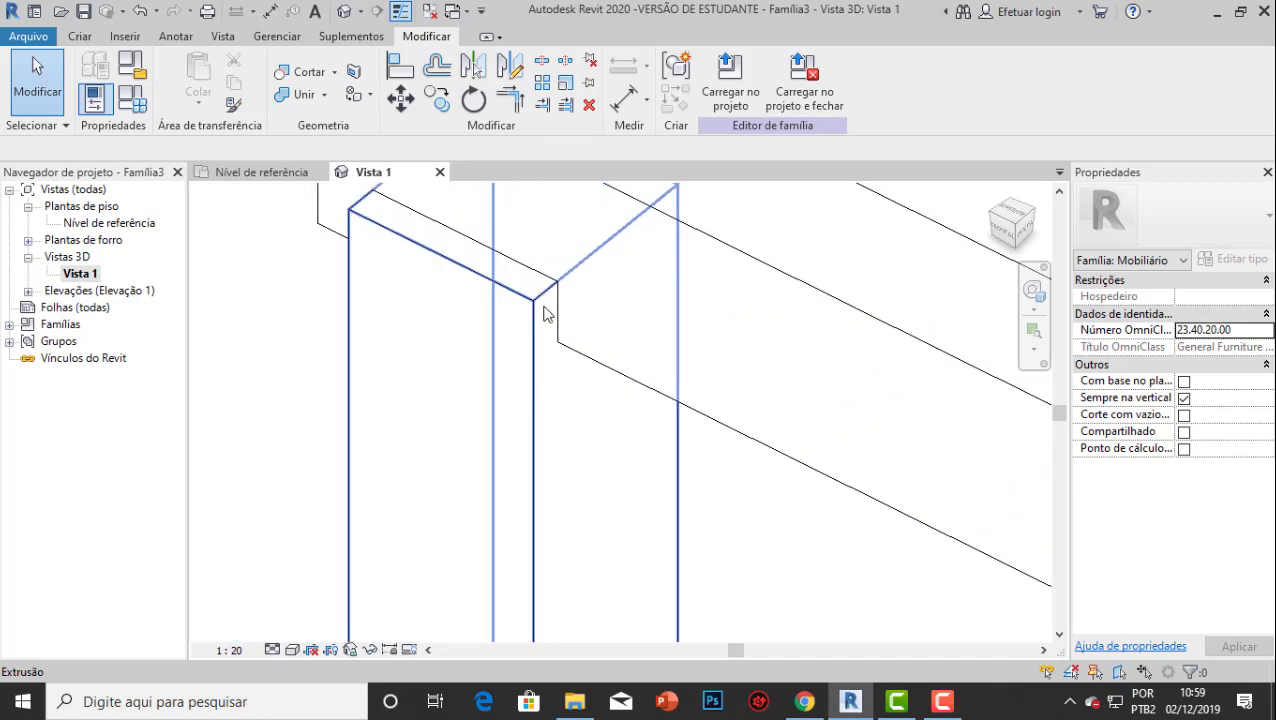
Examine how the two beams meet the tops of all four posts in the 3D view.
scroll(540, 330, "down", 3)
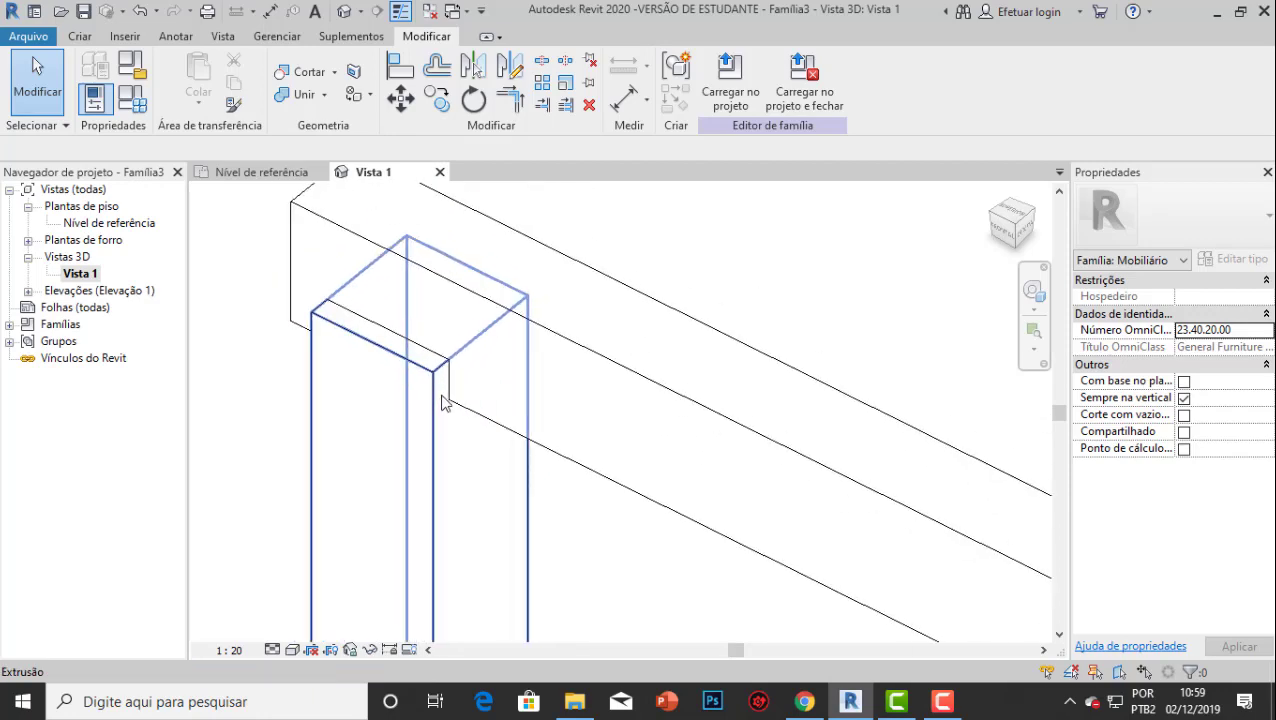
scroll(445, 403, "down", 5)
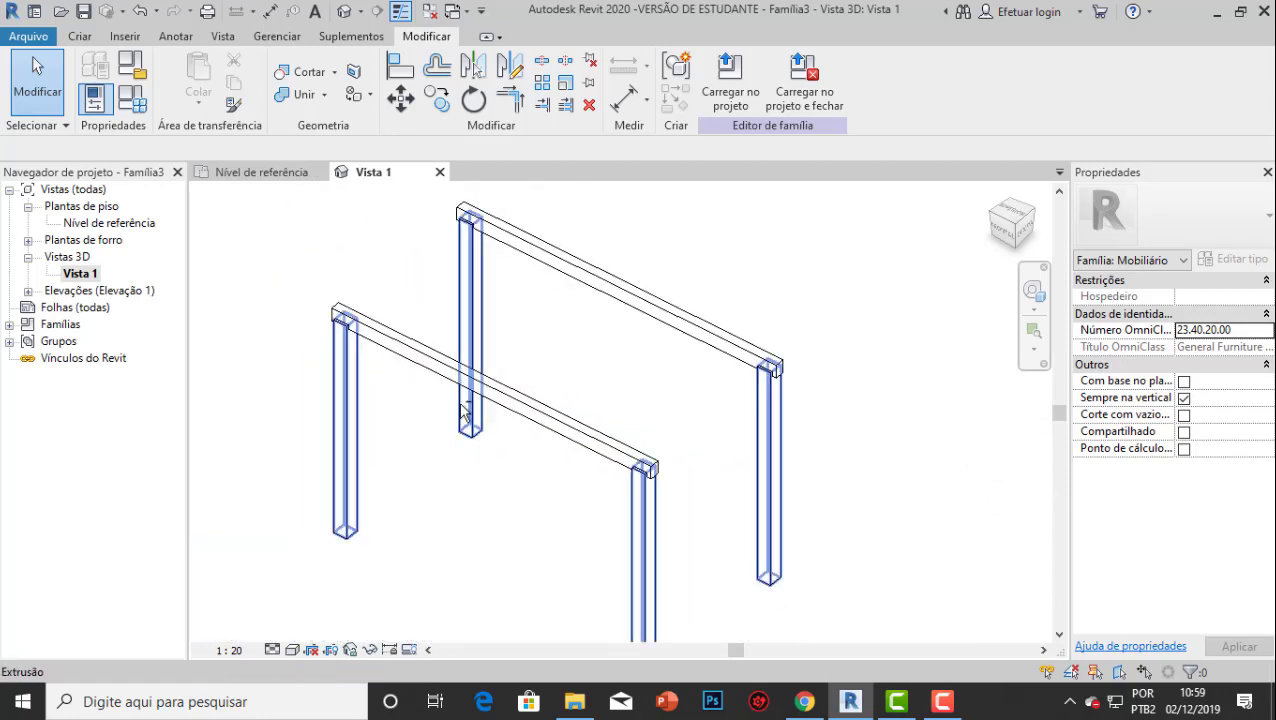
middle_click_drag(462, 410, 669, 360, "shift")
scroll(557, 362, "up", 2)
mouse_move(450, 337)
middle_mouse_down("shift")
mouse_move(519, 339)
mouse_move(432, 328)
middle_mouse_up("shift")
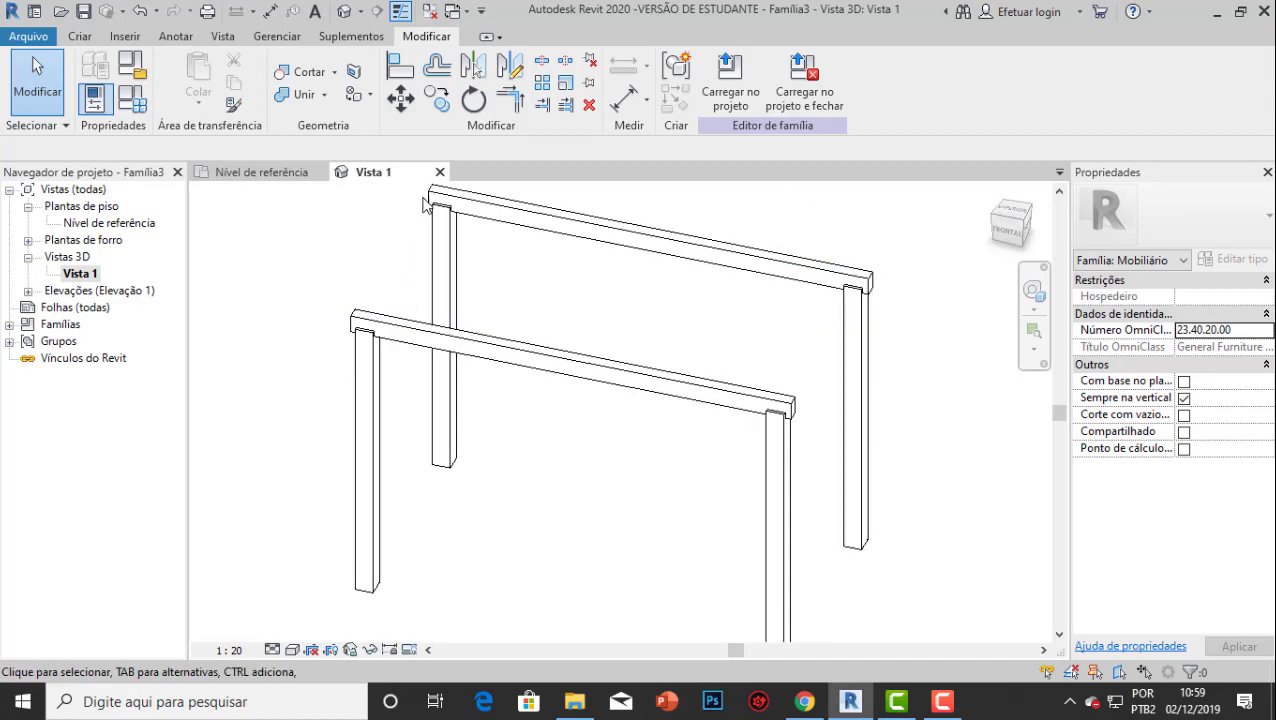
middle_click_drag(427, 205, 402, 267)
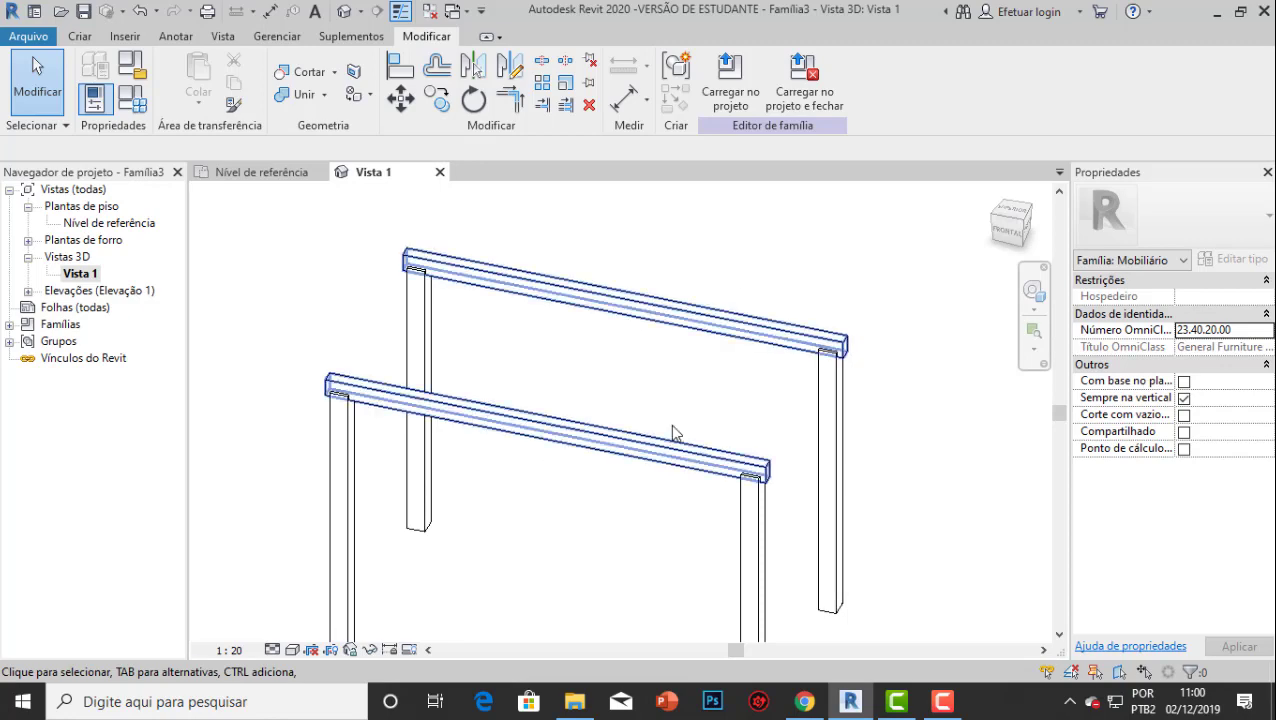
Start a new extrusion in the reference-level plan and pick the face of the upper beam as its work plane.
left_click(262, 172)
scroll(400, 322, "up", 3)
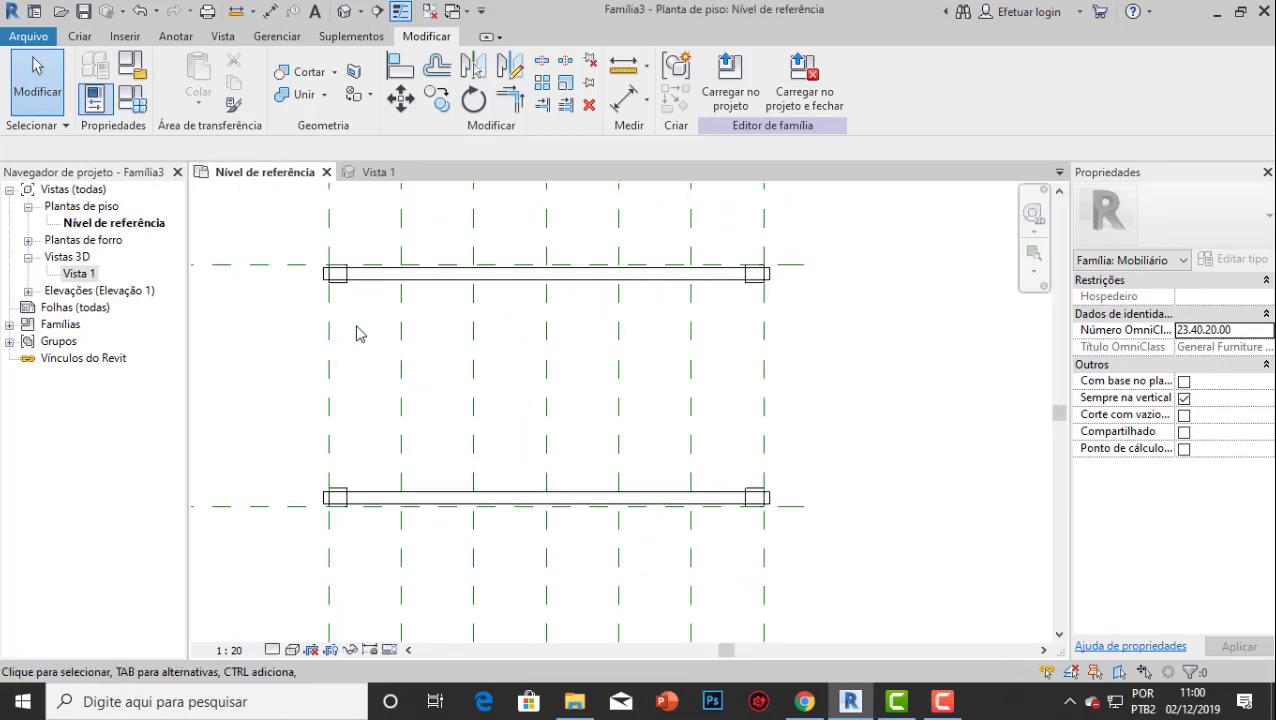
left_click(79, 36)
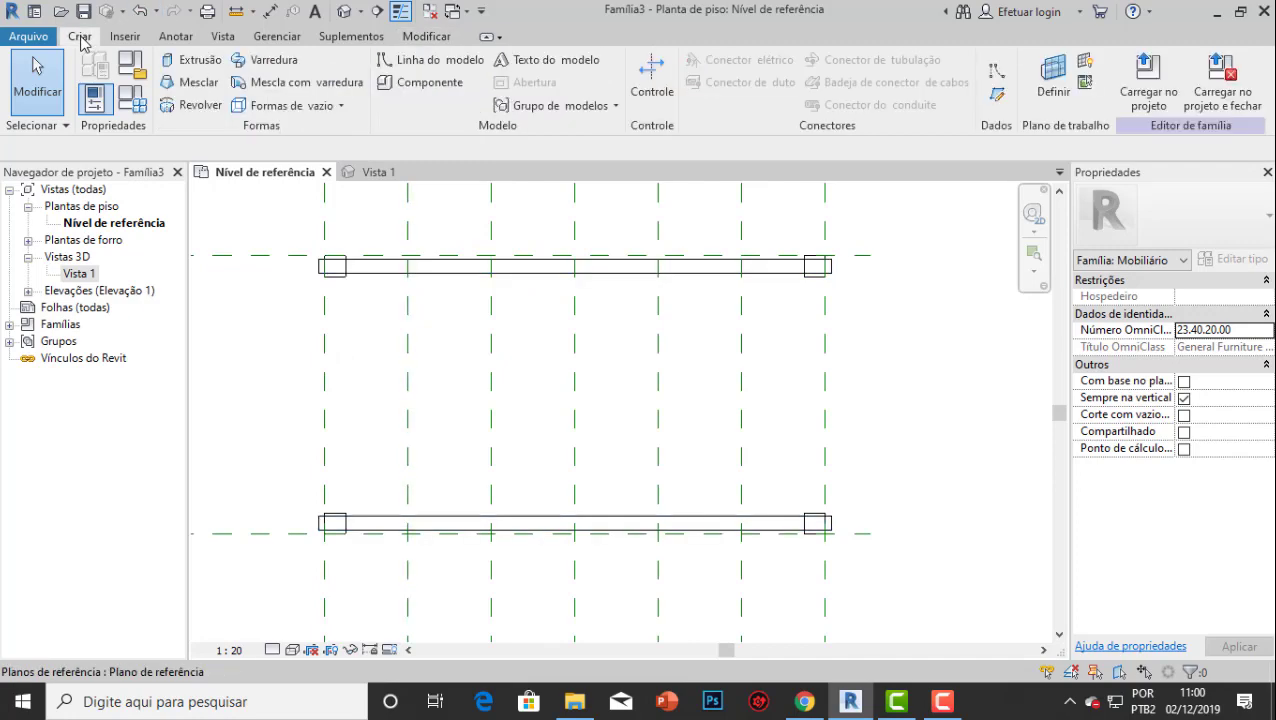
left_click(200, 60)
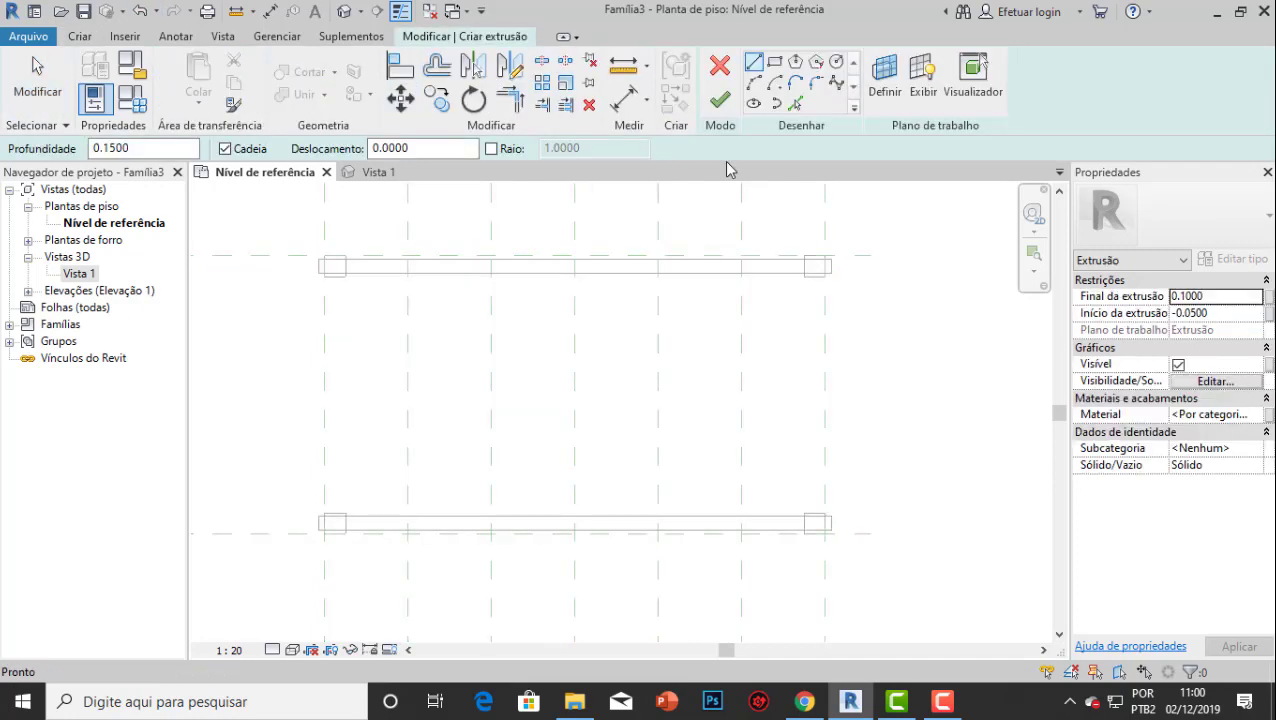
left_click(884, 68)
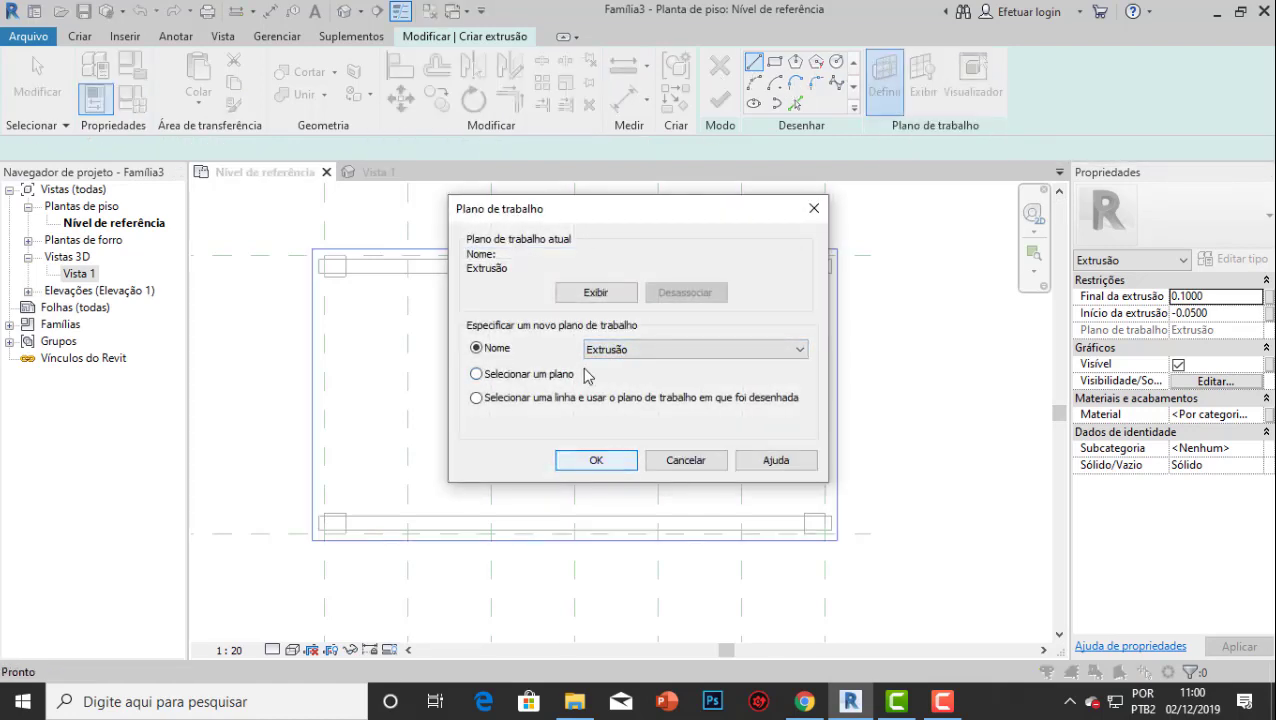
left_click(604, 464)
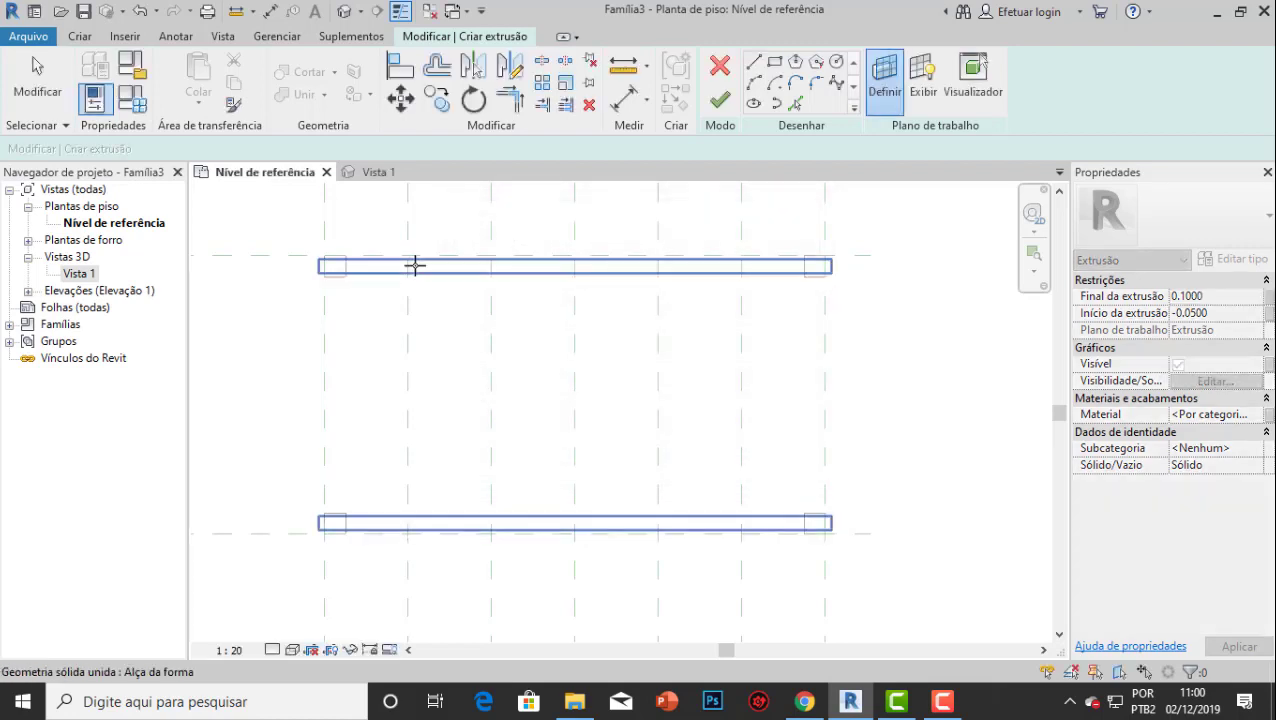
scroll(432, 256, "up", 2)
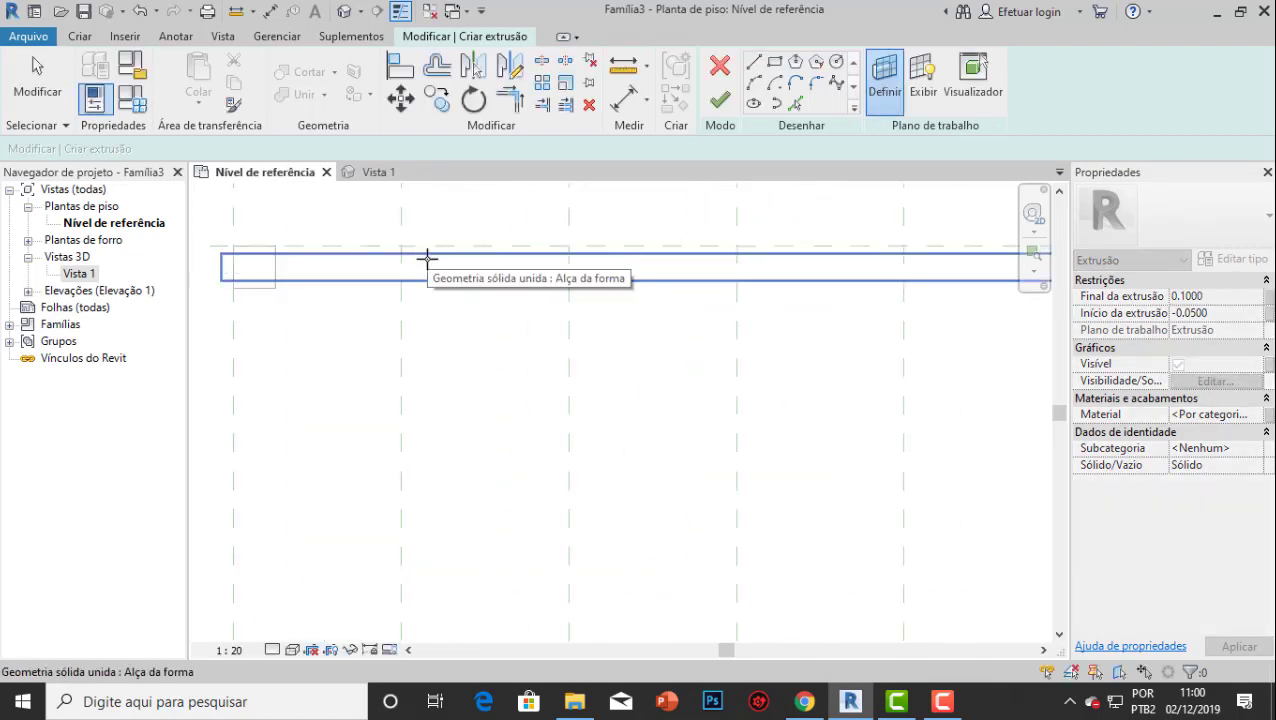
left_click(427, 258)
scroll(464, 251, "down", 2)
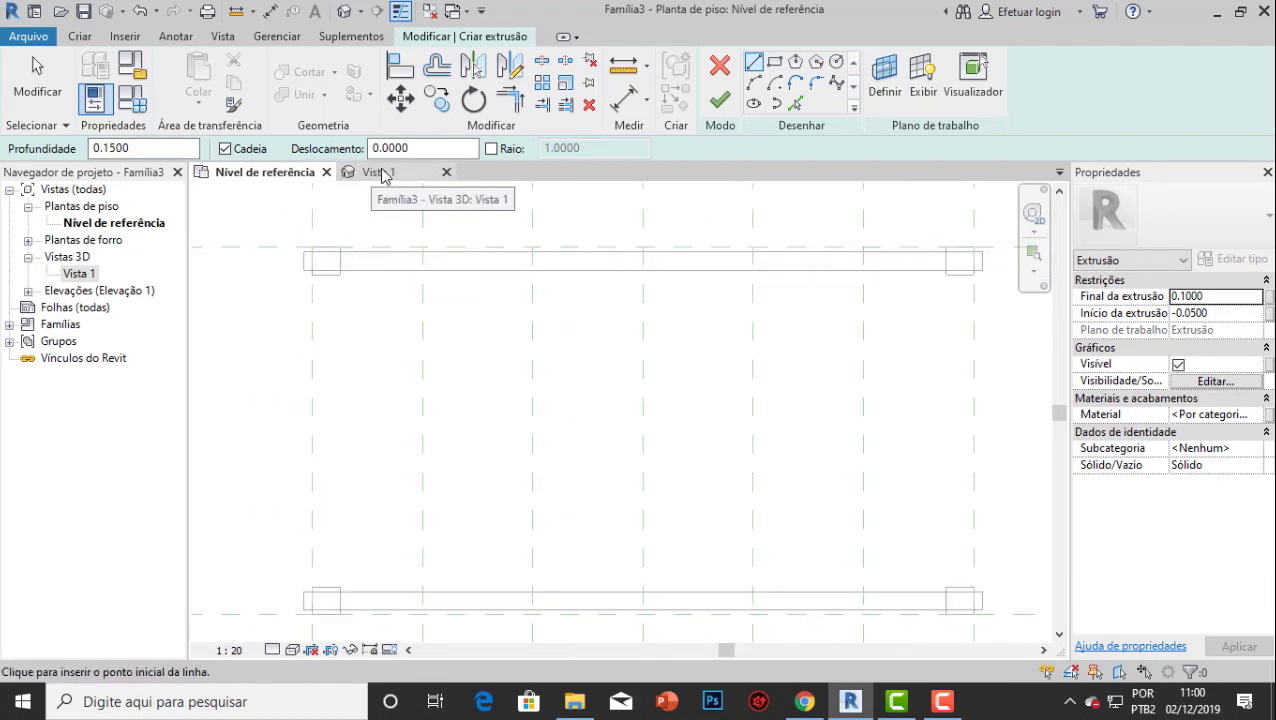
Sketch a narrow rectangle about 0.059 m wide and 1.95 m long across both beams, centred roughly on the leftmost posts.
left_click(776, 63)
scroll(442, 305, "down", 2)
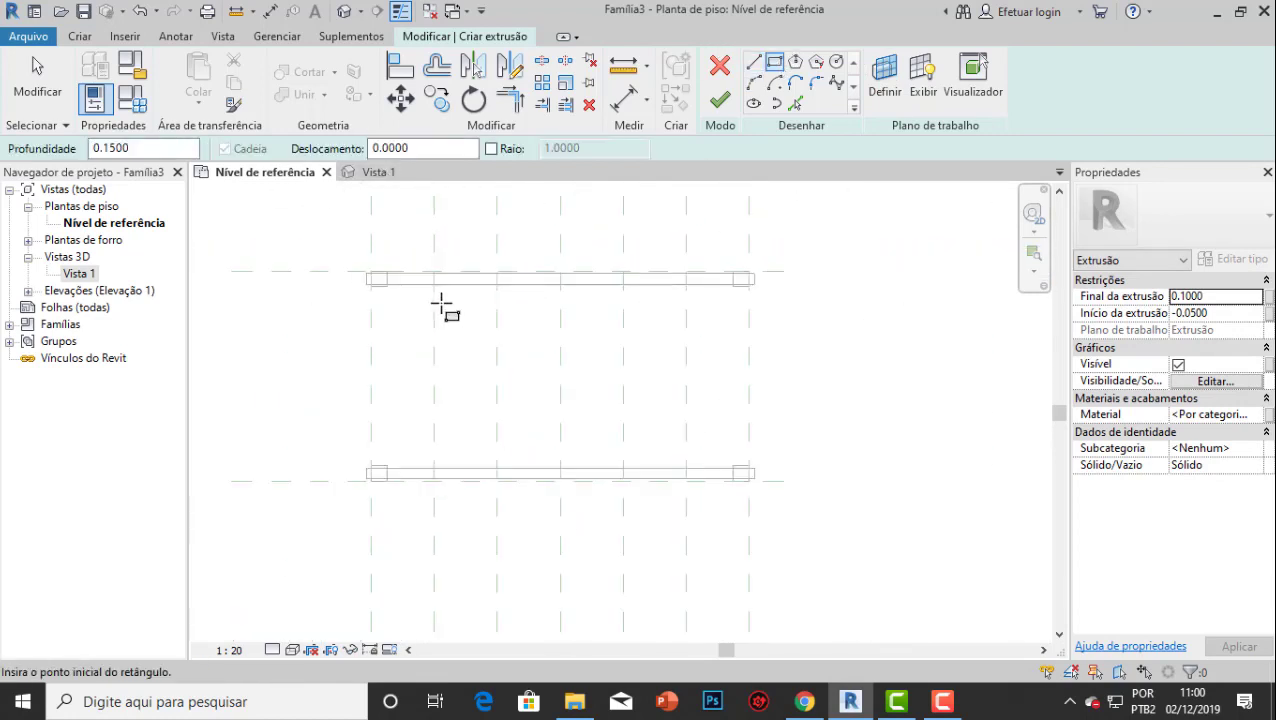
scroll(388, 240, "up", 4)
scroll(388, 240, "up", 2)
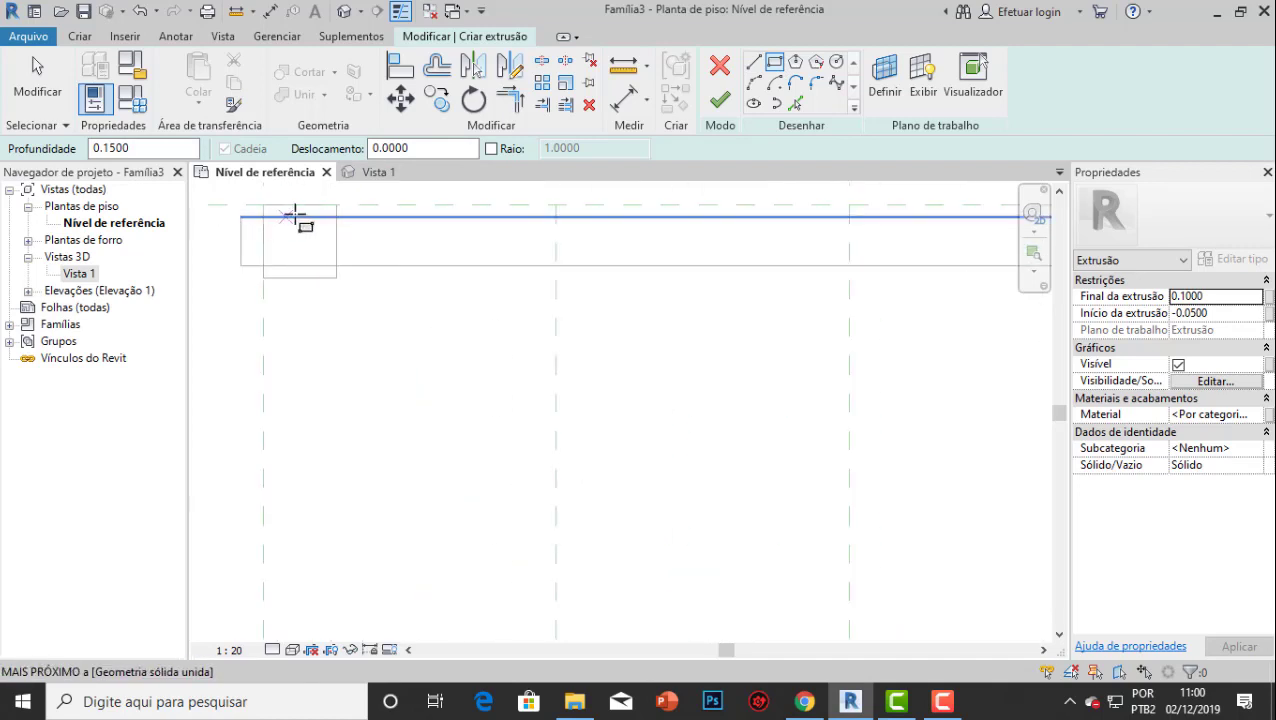
left_click(288, 216)
scroll(375, 494, "down", 3)
middle_click_drag(374, 494, 380, 405)
scroll(376, 440, "down", 2)
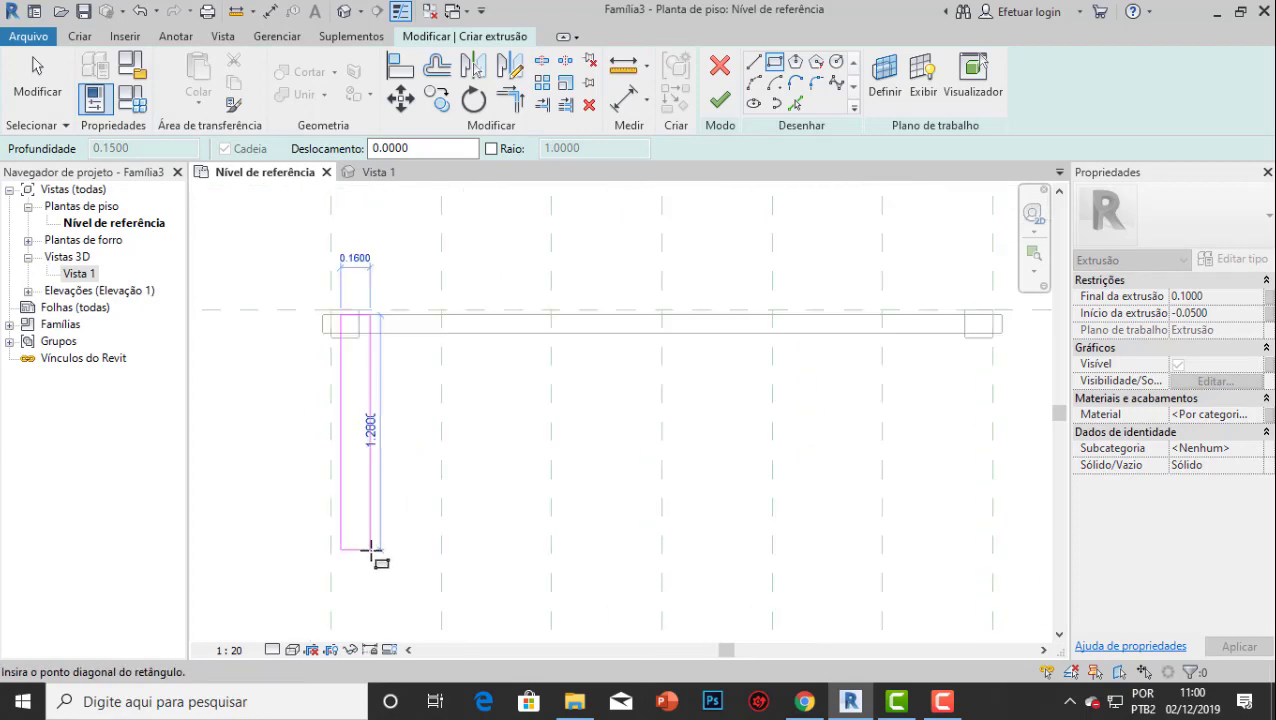
mouse_move(370, 552)
middle_mouse_down()
mouse_move(378, 436)
mouse_move(447, 408)
mouse_move(427, 524)
middle_mouse_up()
scroll(362, 550, "up", 3)
left_click(362, 558)
key("Escape")
key("Escape")
scroll(444, 402, "down", 3)
middle_click_drag(424, 370, 432, 495)
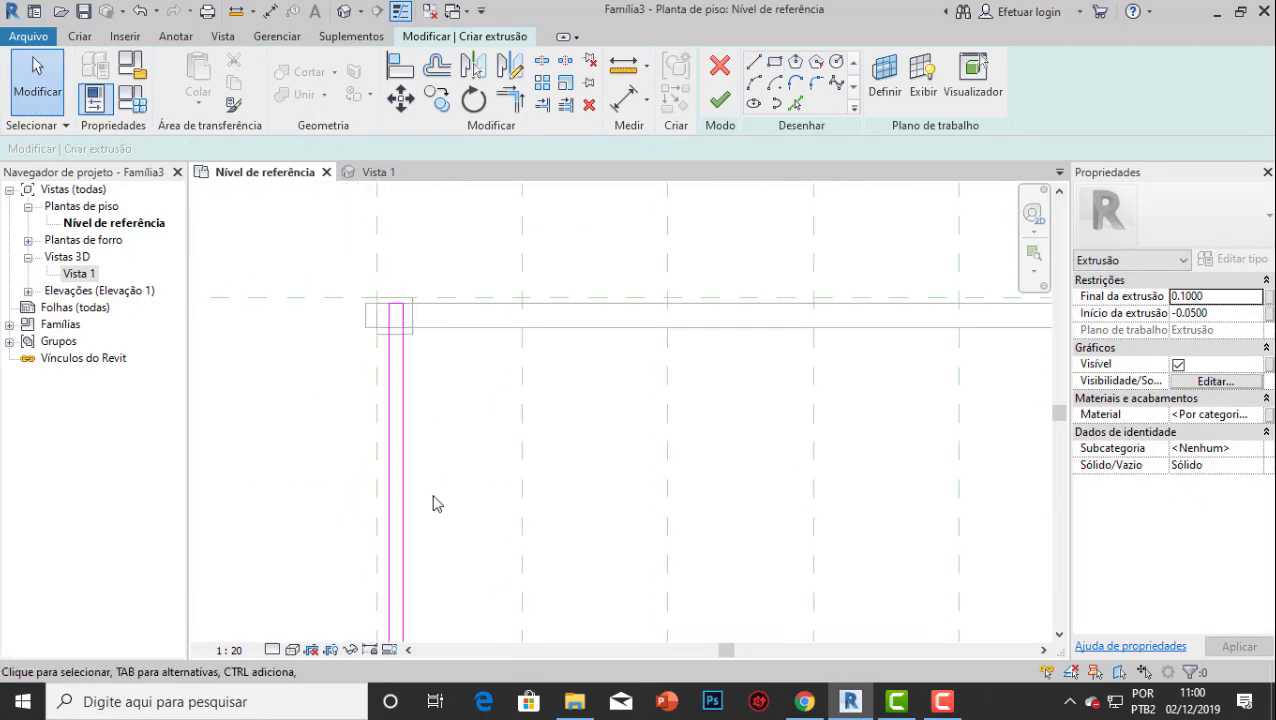
Set the crosspiece rectangle's width to 0.05 m by adjusting its left edge.
scroll(367, 305, "up", 3)
scroll(399, 297, "up", 4)
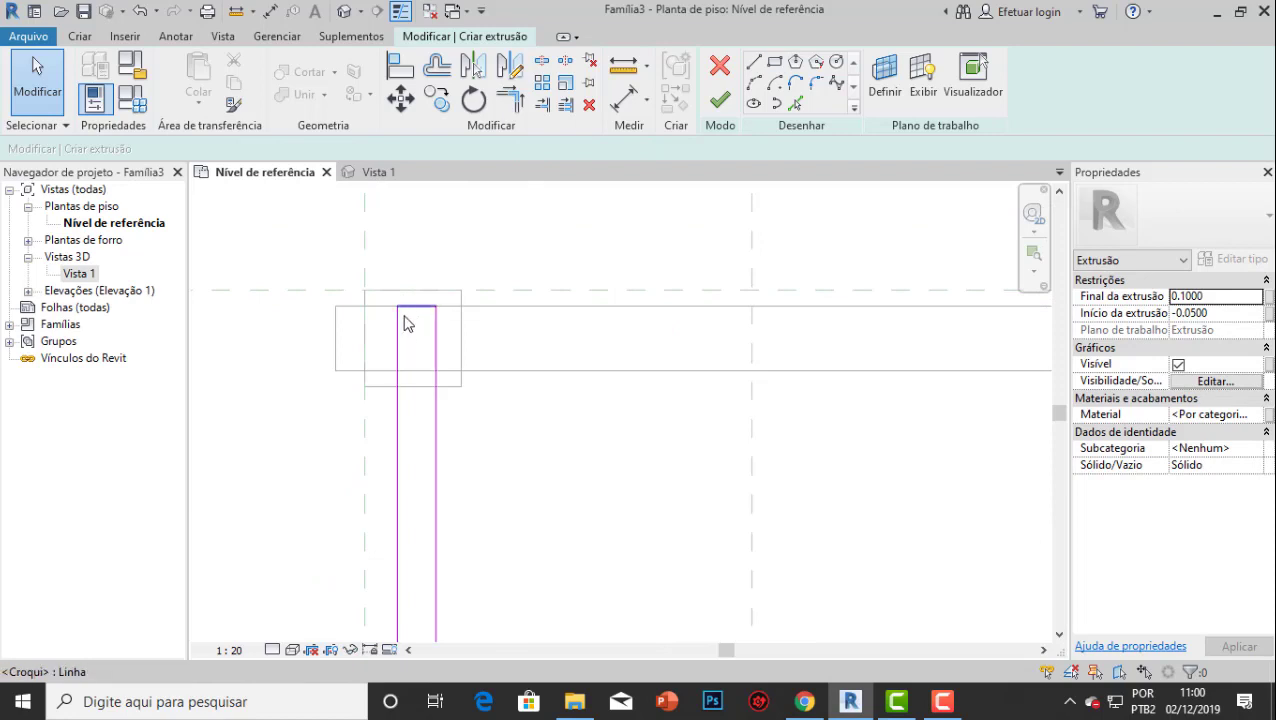
left_click(403, 329)
middle_click_drag(466, 508, 453, 401)
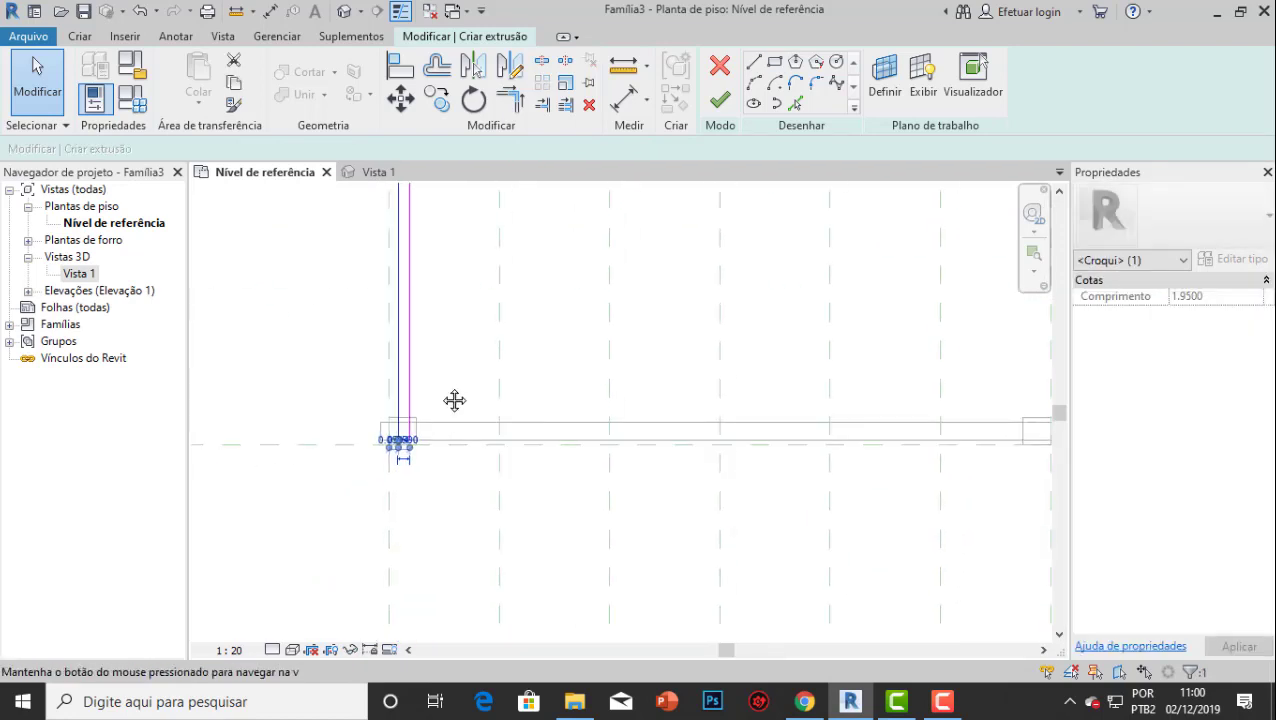
scroll(405, 437, "up", 6)
middle_click_drag(424, 528, 416, 468)
scroll(425, 470, "up", 2)
scroll(447, 483, "up", 1)
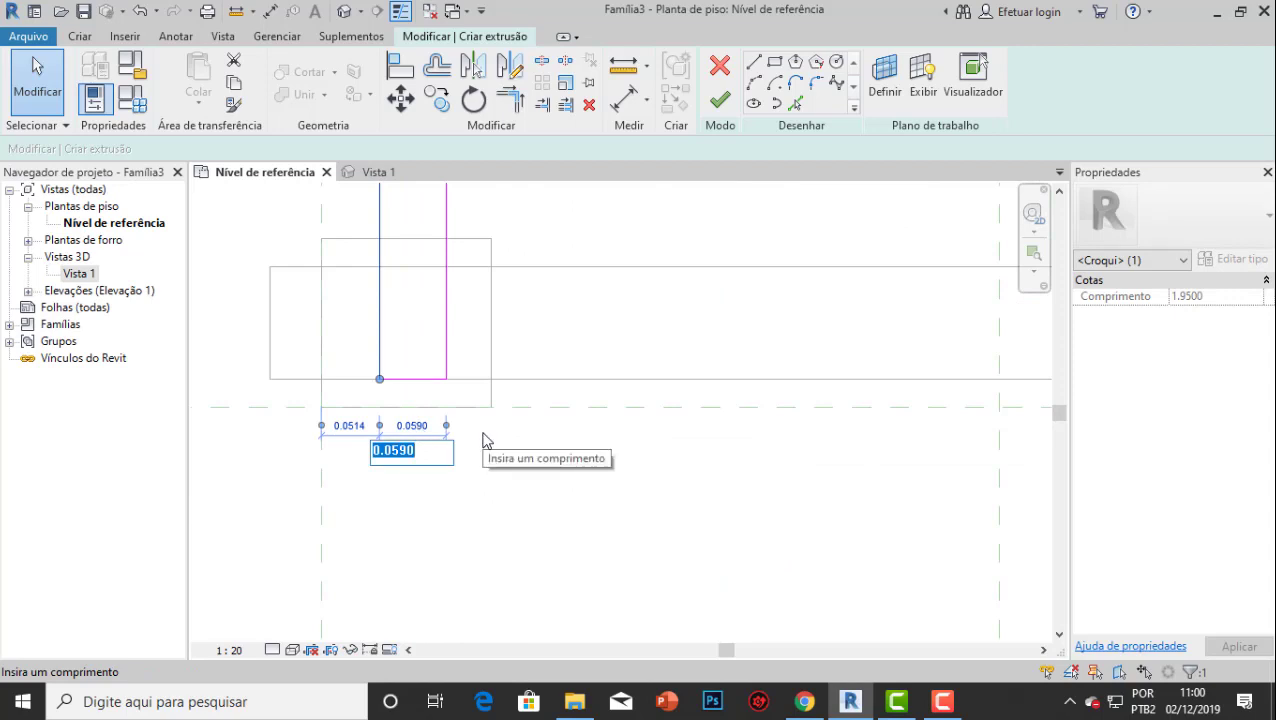
type("0")
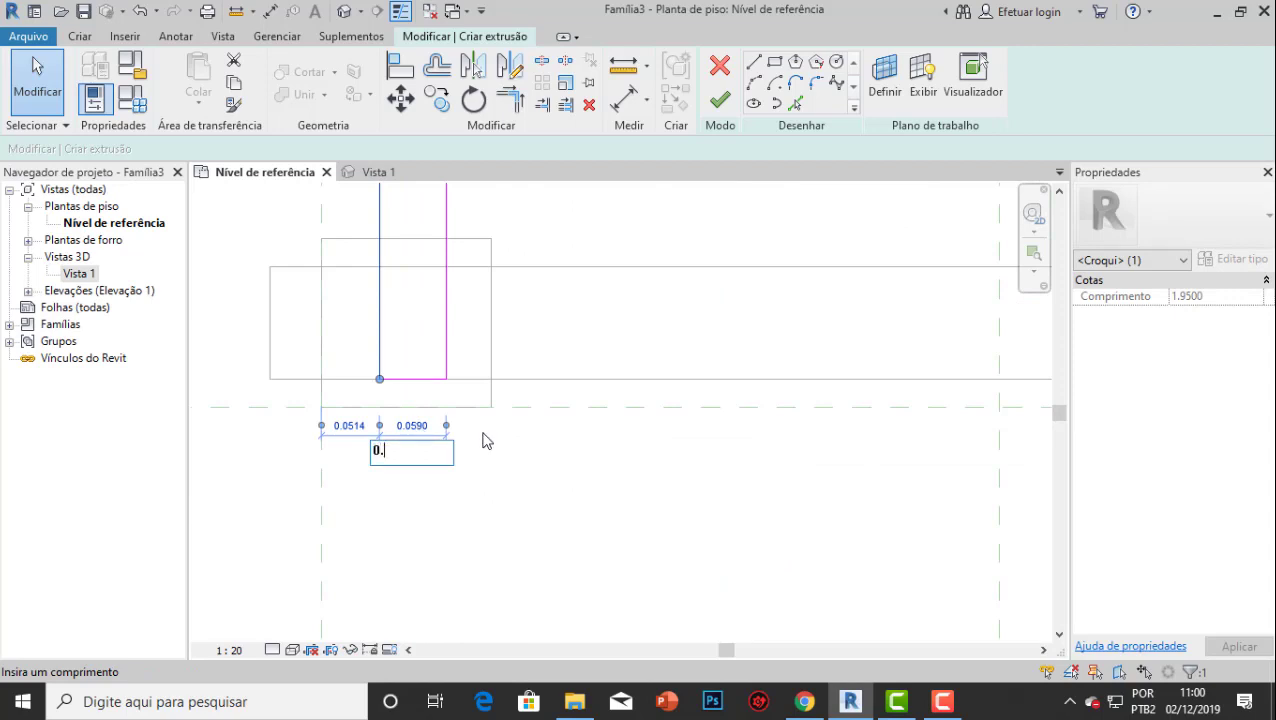
type(".05")
key("Return")
scroll(458, 453, "down", 5)
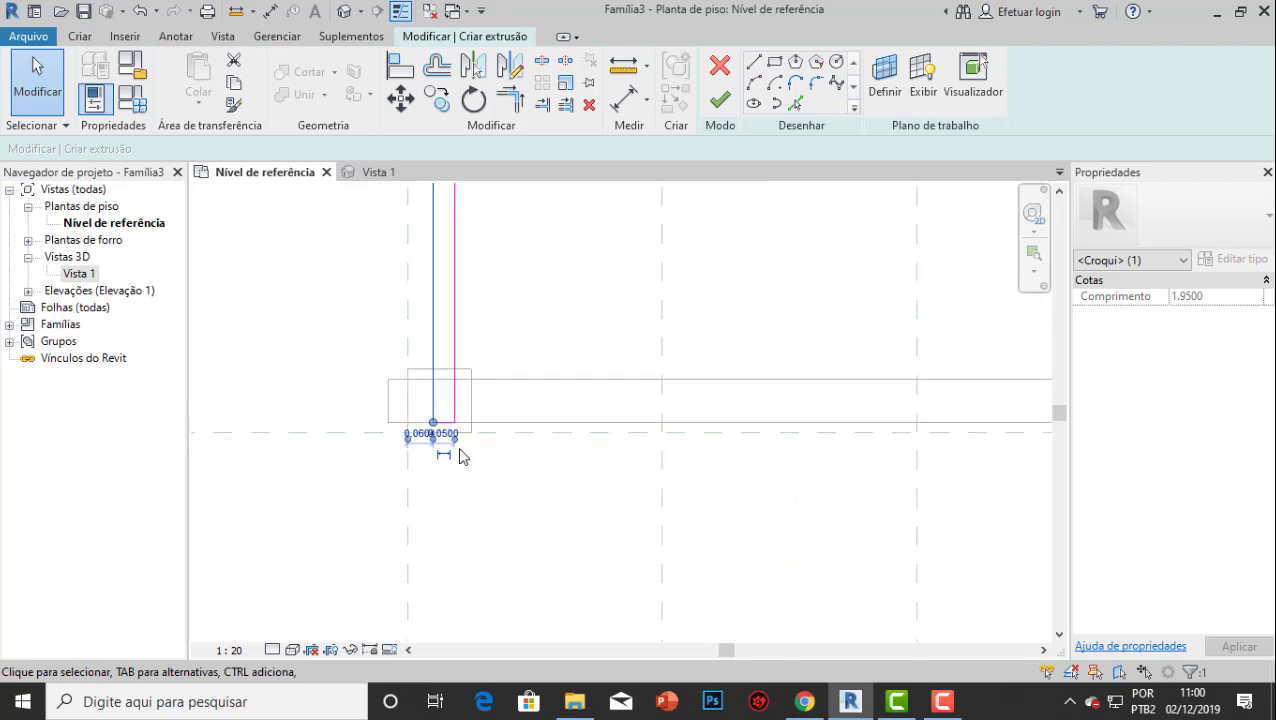
scroll(405, 443, "down", 9)
mouse_move(398, 373)
middle_mouse_down()
mouse_move(389, 447)
mouse_move(366, 313)
middle_mouse_up()
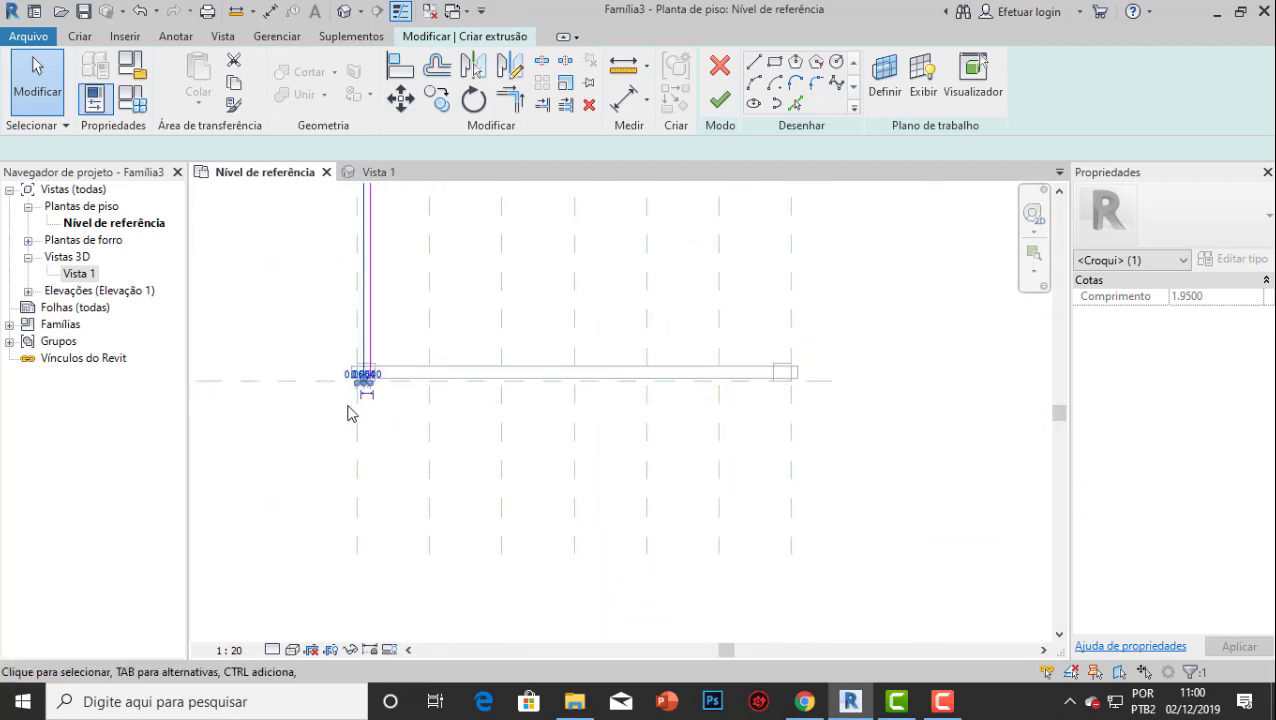
Extend the rectangle's lower end about 0.035 m beyond the lower horizontal reference plane.
left_click(350, 406)
scroll(360, 397, "up", 10)
left_click(398, 321)
scroll(400, 328, "up", 4)
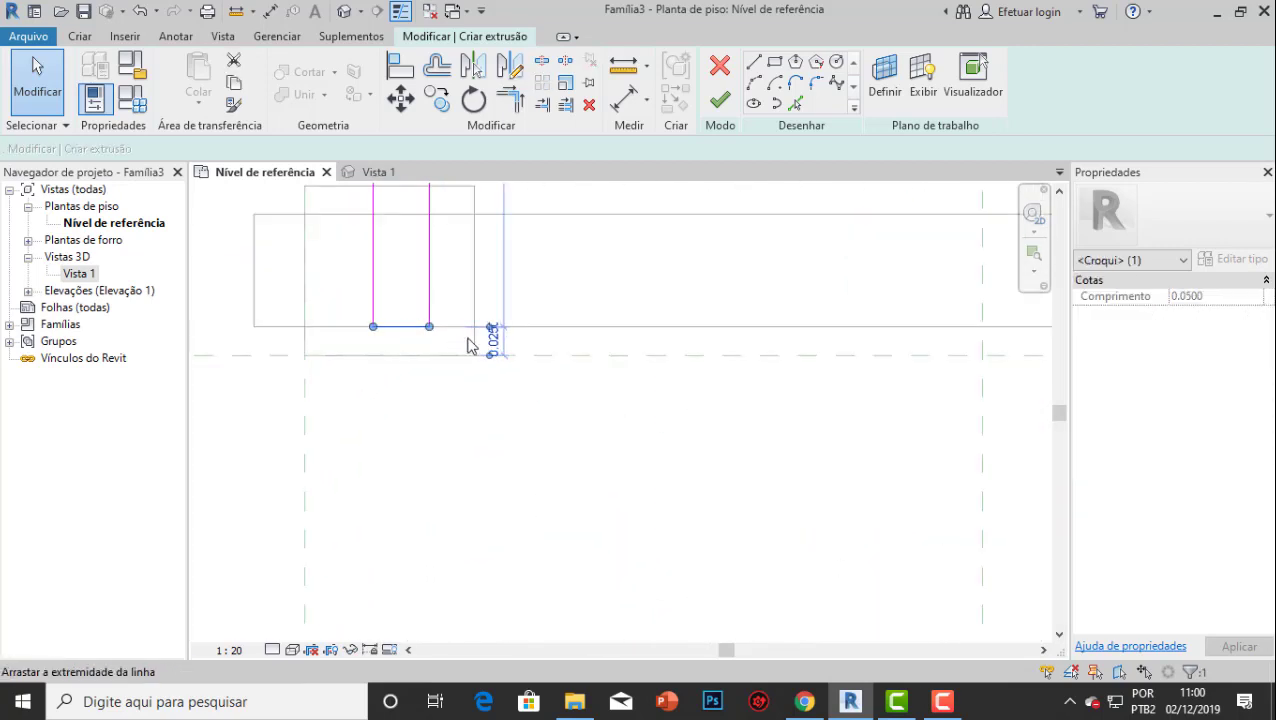
left_click_drag(410, 328, 413, 388)
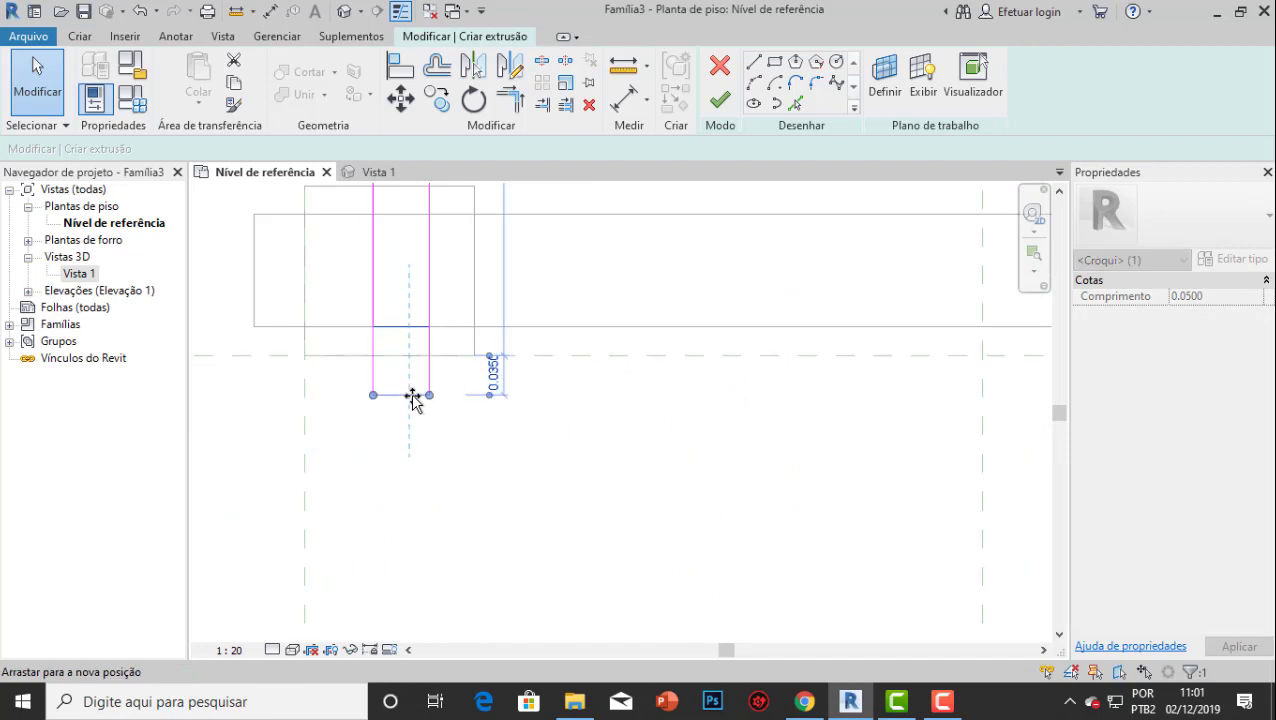
left_click_drag(412, 397, 412, 397)
Extend the rectangle's upper end past the upper horizontal reference plane so it overhangs the beam there.
scroll(418, 356, "down", 11)
middle_click_drag(438, 383, 425, 573)
scroll(423, 565, "down", 1)
middle_click_drag(410, 320, 408, 464)
scroll(398, 382, "up", 5)
scroll(398, 388, "up", 4)
left_click_drag(413, 404, 416, 317)
scroll(514, 336, "down", 7)
left_click(524, 355)
mouse_move(545, 394)
middle_mouse_down()
mouse_move(533, 276)
mouse_move(527, 323)
middle_mouse_up()
scroll(476, 270, "up", 5)
scroll(624, 399, "down", 4)
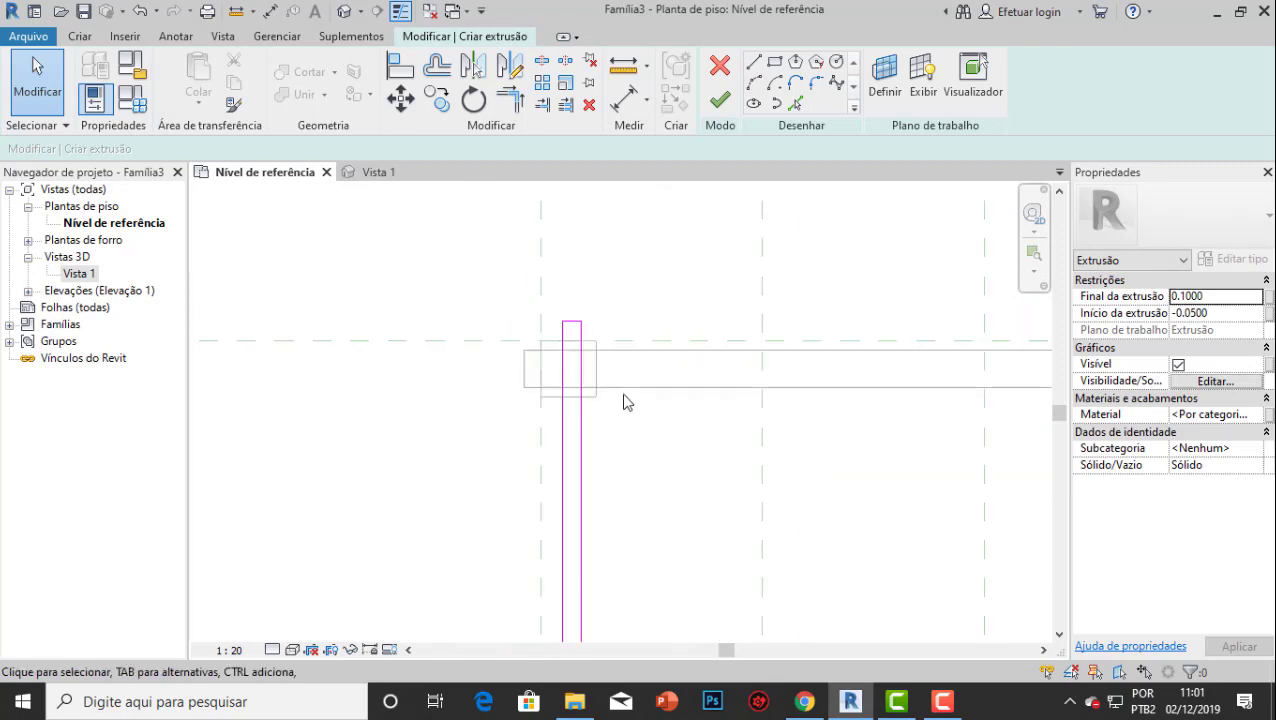
Examine the crosspiece sketch in plan and 3D to check its overhang and its level on the beams.
middle_click_drag(624, 399, 468, 227)
scroll(467, 229, "down", 3)
middle_click_drag(465, 277, 448, 328)
scroll(413, 284, "down", 1)
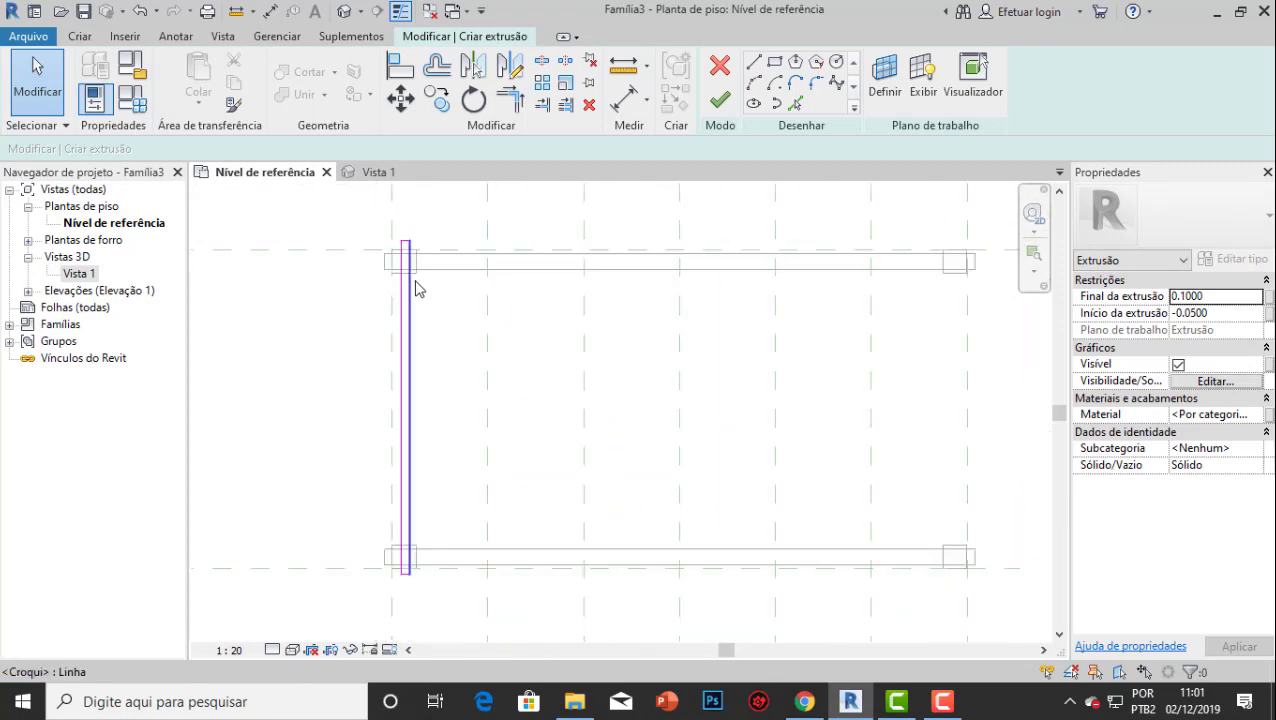
middle_click_drag(413, 288, 466, 274)
scroll(474, 265, "down", 1)
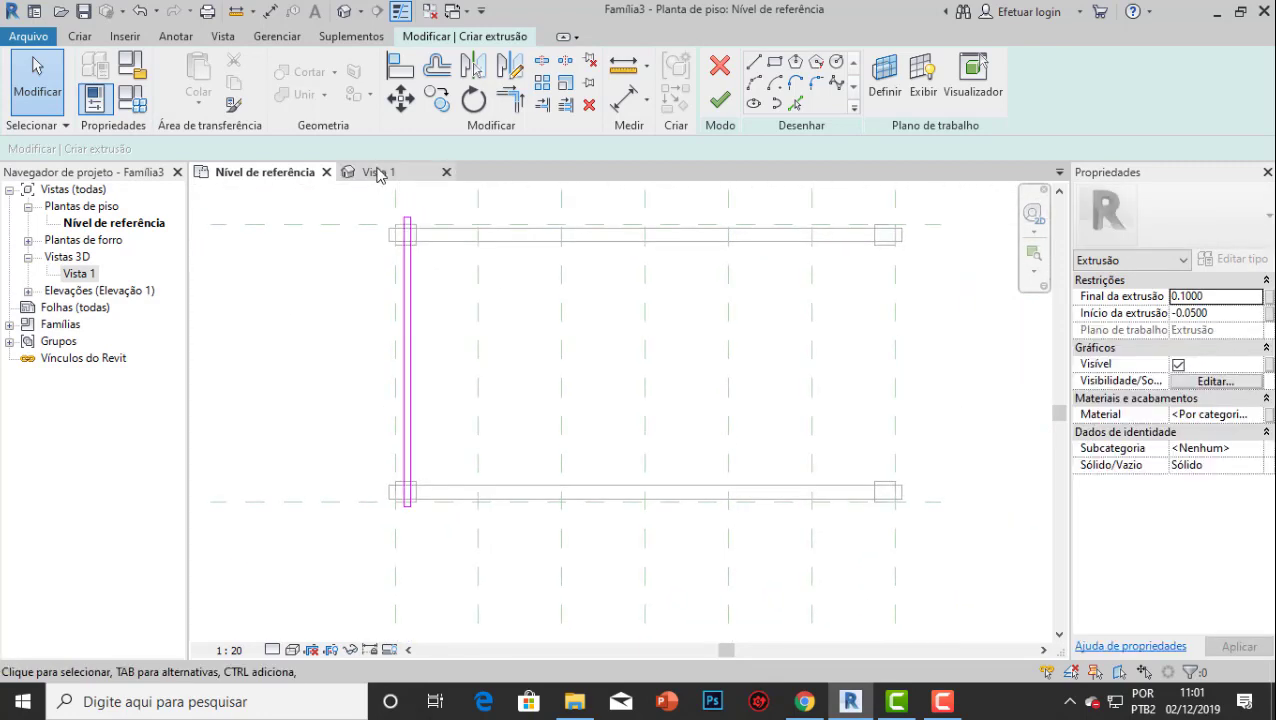
left_click(378, 174)
scroll(330, 402, "up", 5)
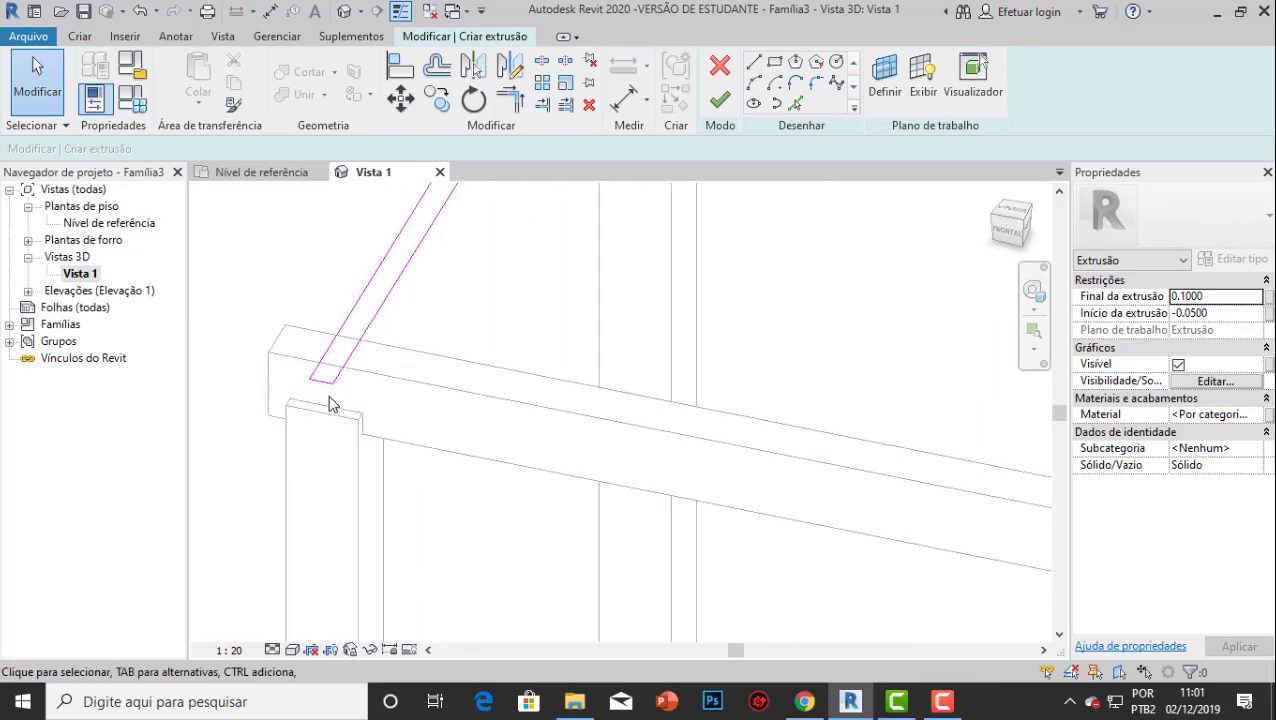
mouse_move(330, 402)
middle_mouse_down("shift")
mouse_move(407, 379)
mouse_move(322, 333)
mouse_move(413, 356)
mouse_move(371, 362)
mouse_move(419, 330)
middle_mouse_up("shift")
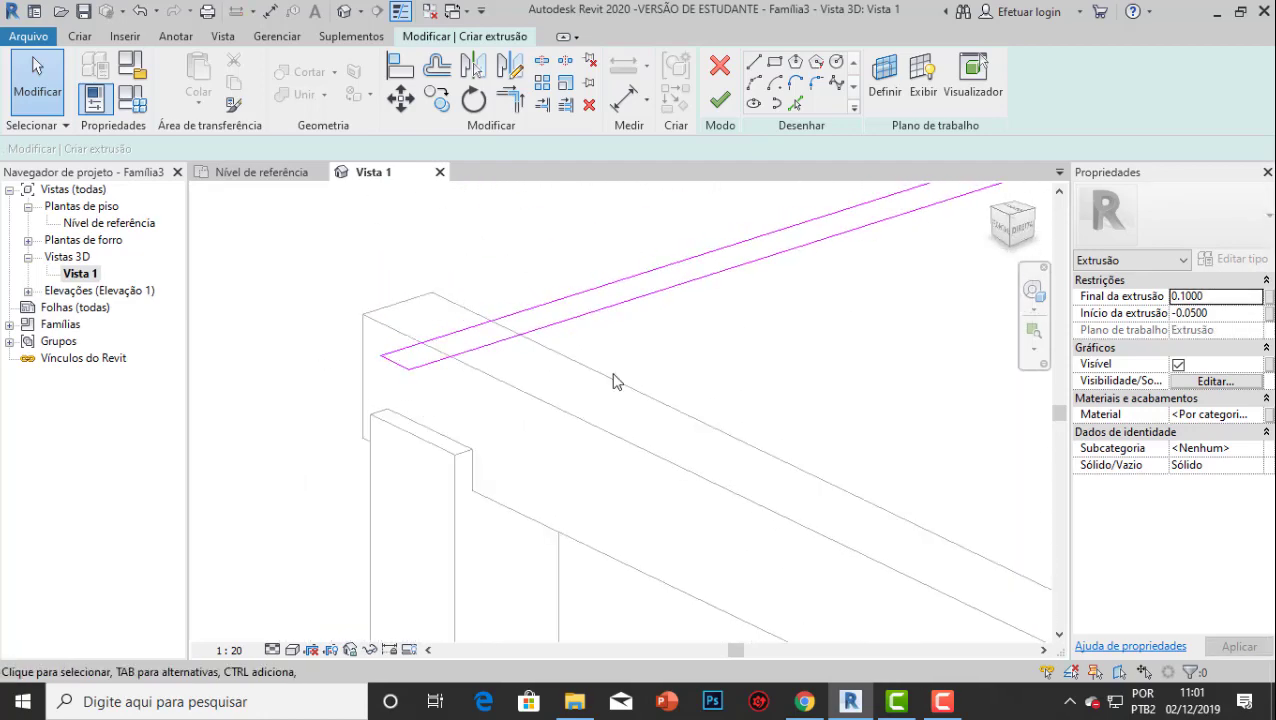
middle_click_drag(584, 366, 630, 412, "shift")
middle_click_drag(667, 531, 490, 390, "shift")
In the reference level plan, copy the crosspiece rectangle from its centre onto the second and third vertical reference planes.
left_click(243, 176)
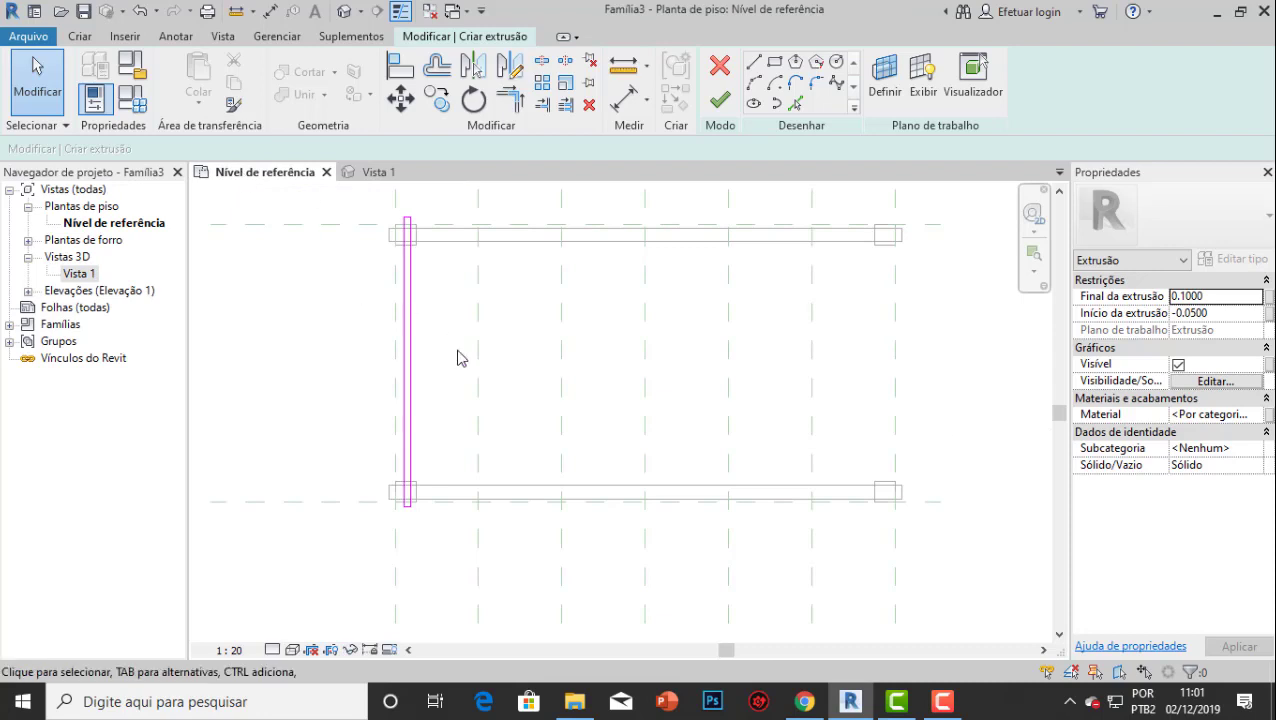
left_click_drag(447, 198, 405, 405)
left_click_drag(395, 575, 395, 575)
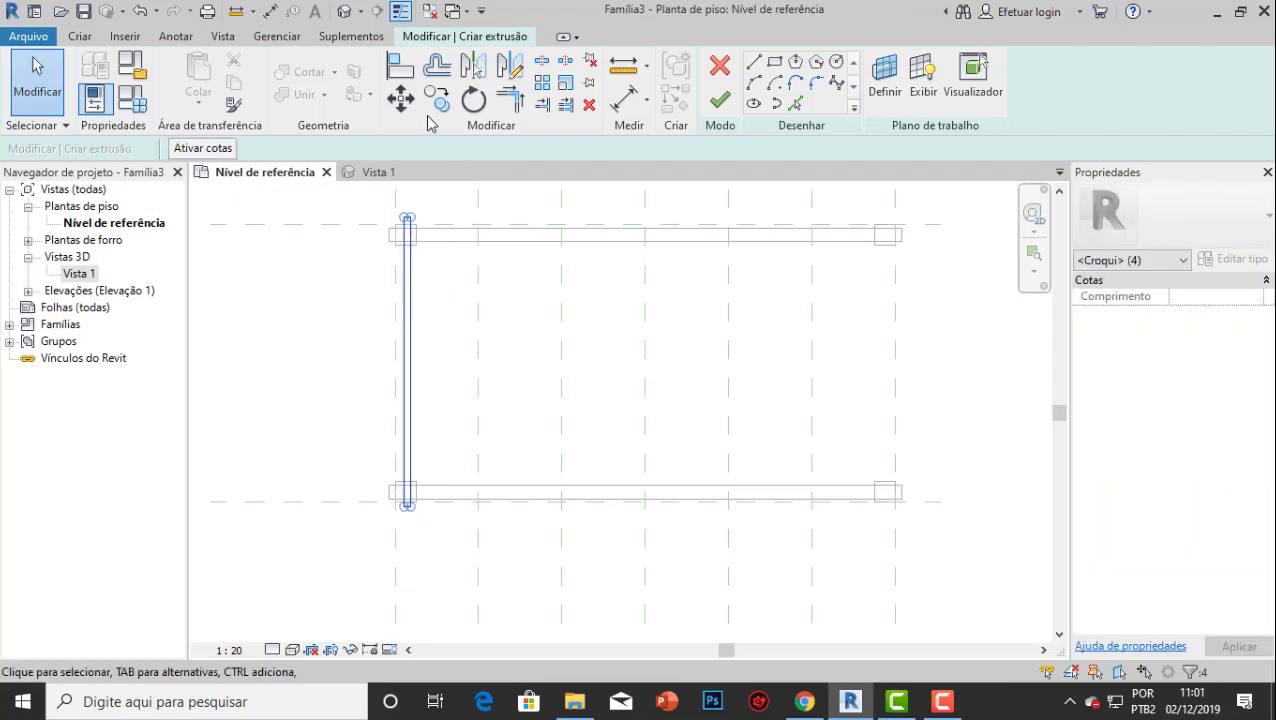
left_click(437, 99)
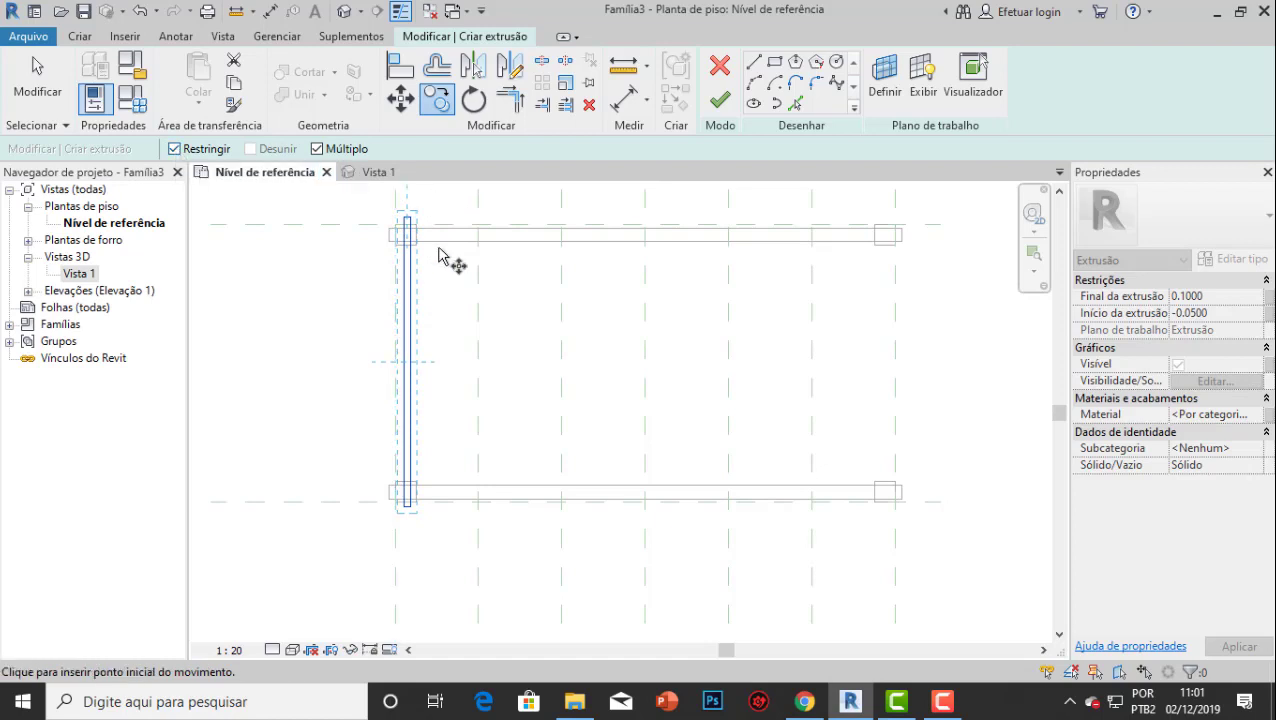
scroll(419, 296, "down", 1)
scroll(419, 296, "up", 1)
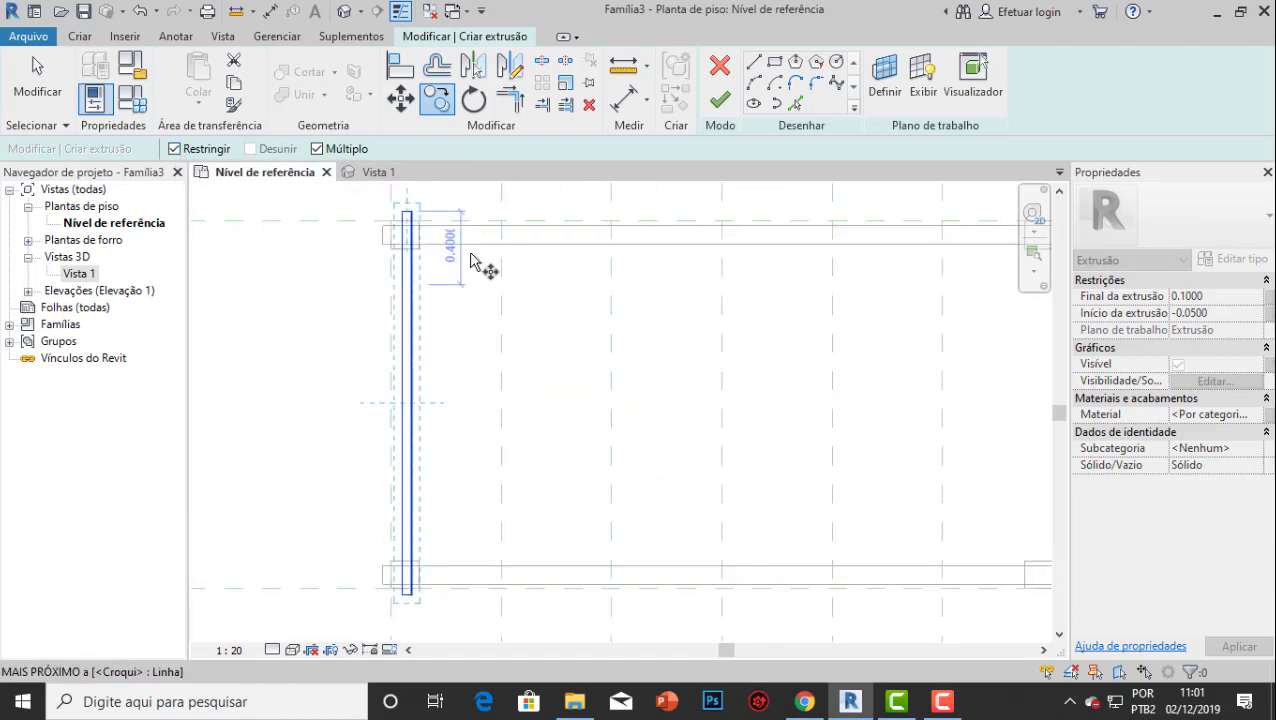
scroll(592, 302, "up", 3)
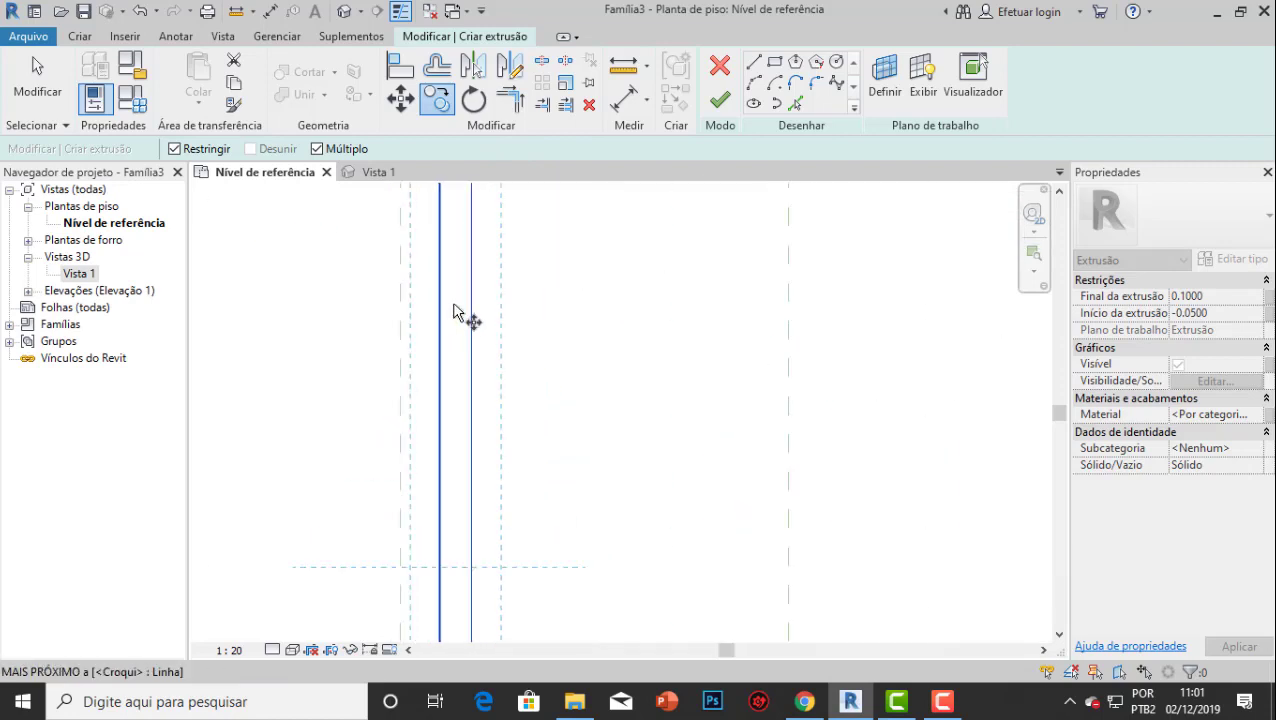
left_click(453, 312)
scroll(640, 306, "down", 1)
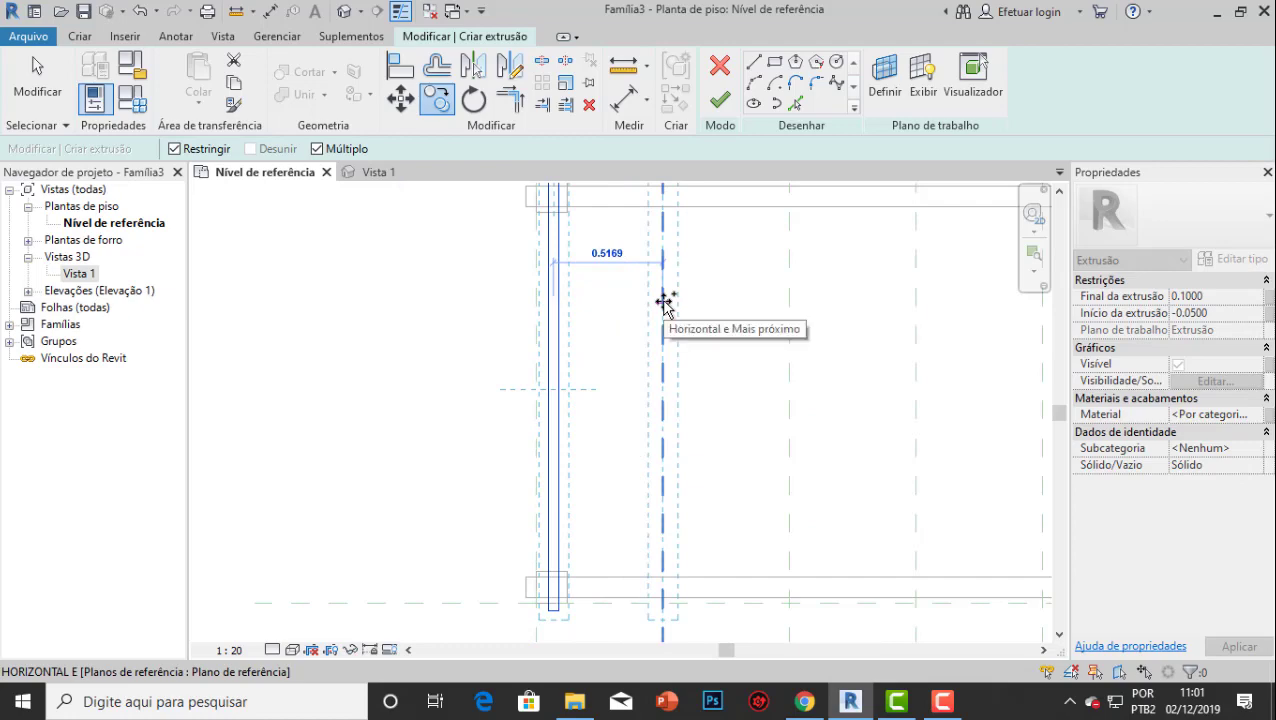
left_click(664, 302)
left_click(786, 285)
Place further copies of the crosspiece rectangle on the remaining four vertical reference planes.
middle_click_drag(786, 285, 515, 348)
left_click(611, 311)
middle_click_drag(727, 322, 604, 316)
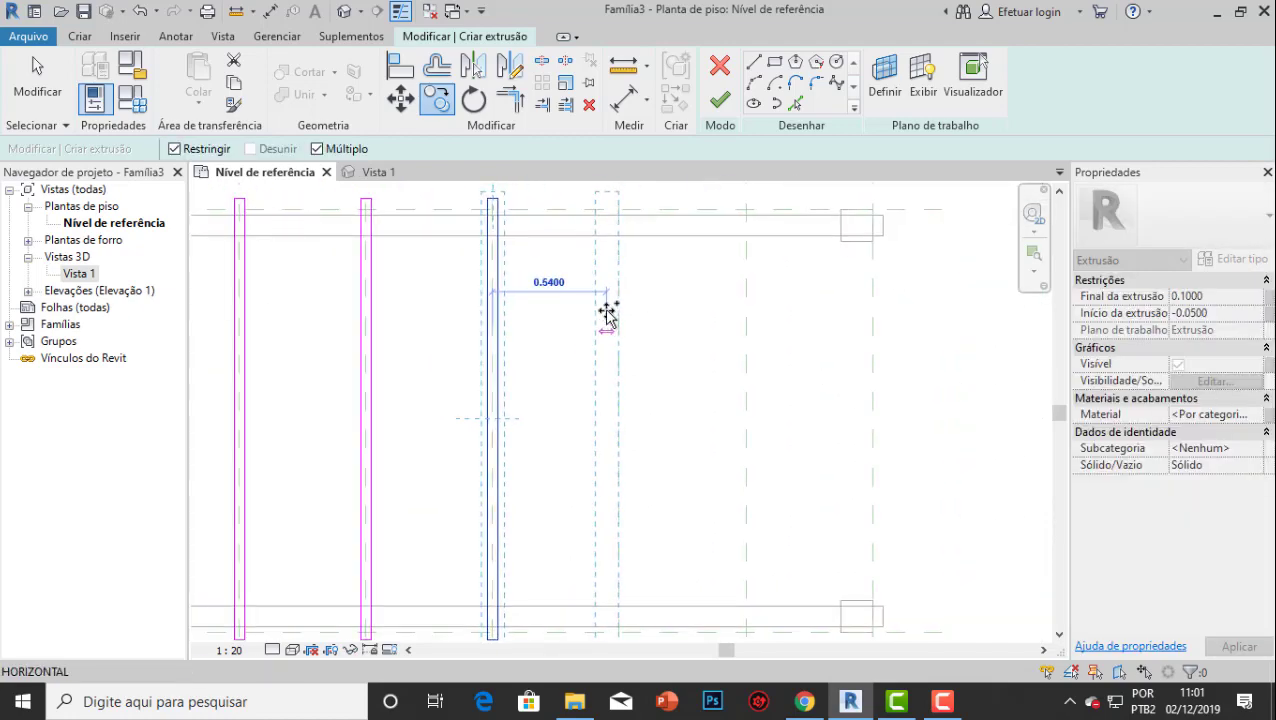
left_click(618, 308)
middle_click_drag(689, 325, 602, 334)
left_click(664, 308)
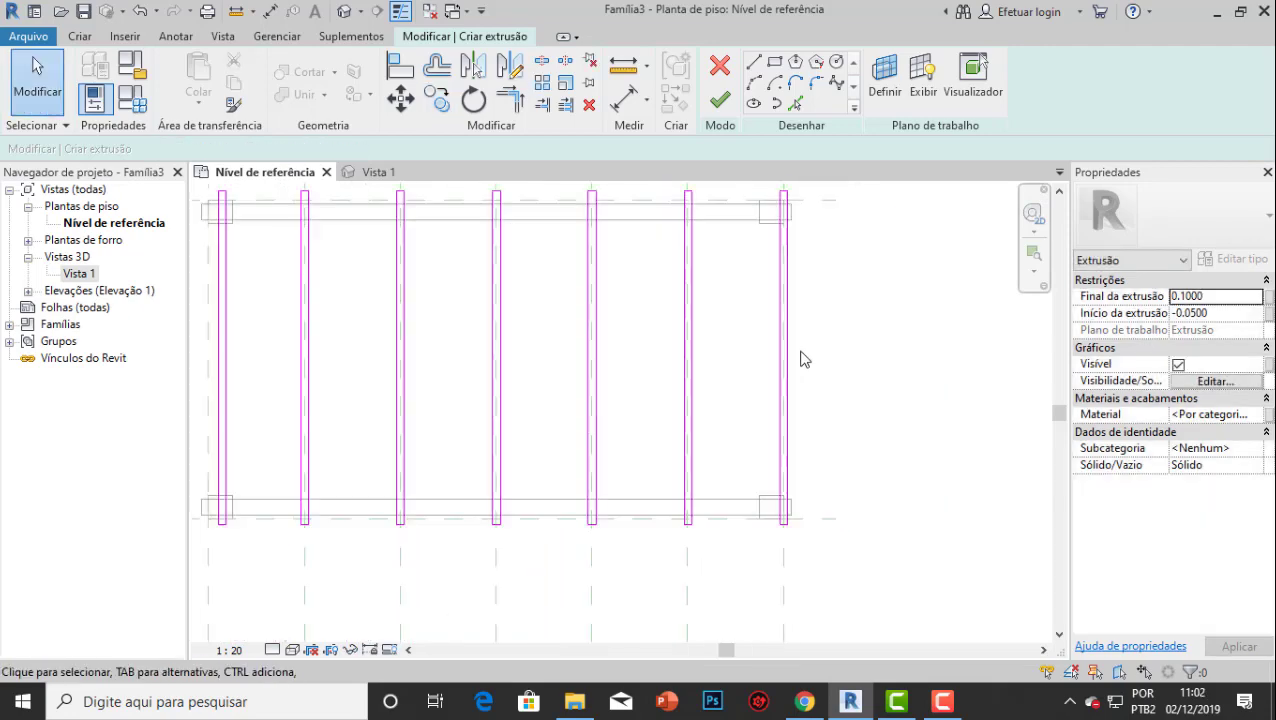
scroll(757, 373, "down", 1)
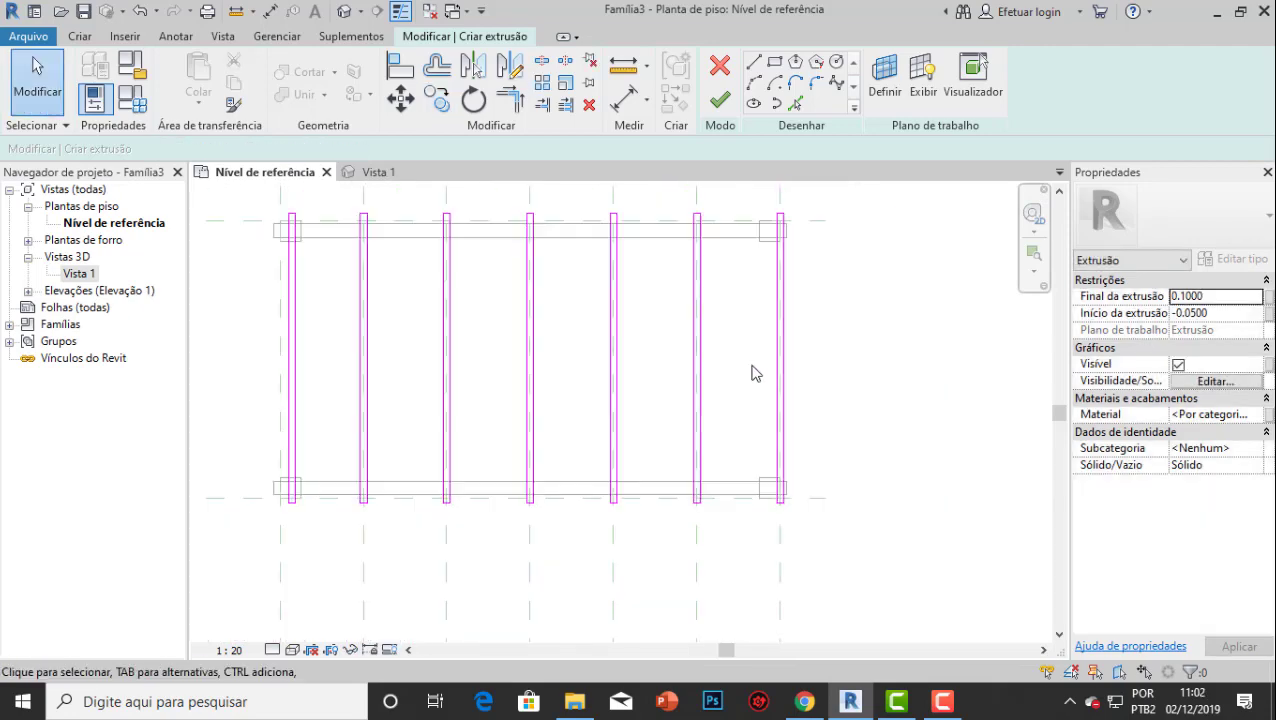
Nudge the last crosspiece rectangle inward off its reference plane to centre it on the end posts.
middle_click_drag(665, 374, 686, 380)
scroll(872, 234, "up", 1)
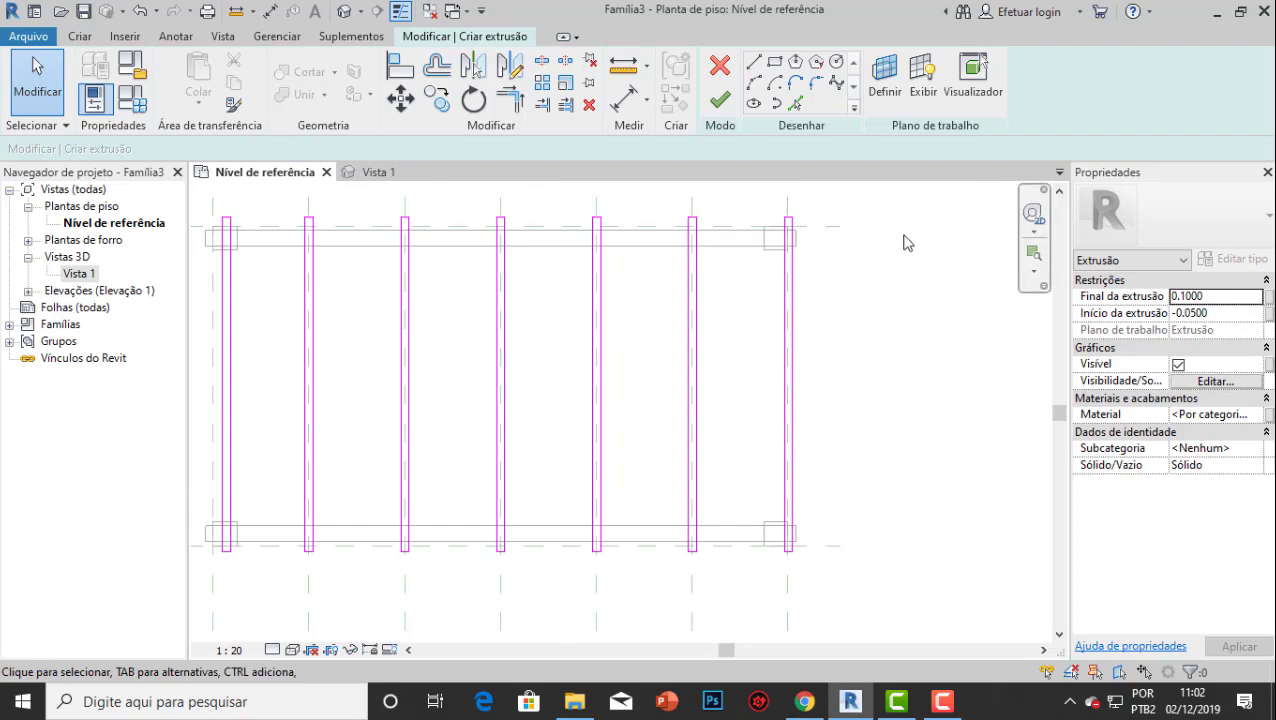
scroll(882, 218, "down", 1)
left_click_drag(740, 511, 740, 511)
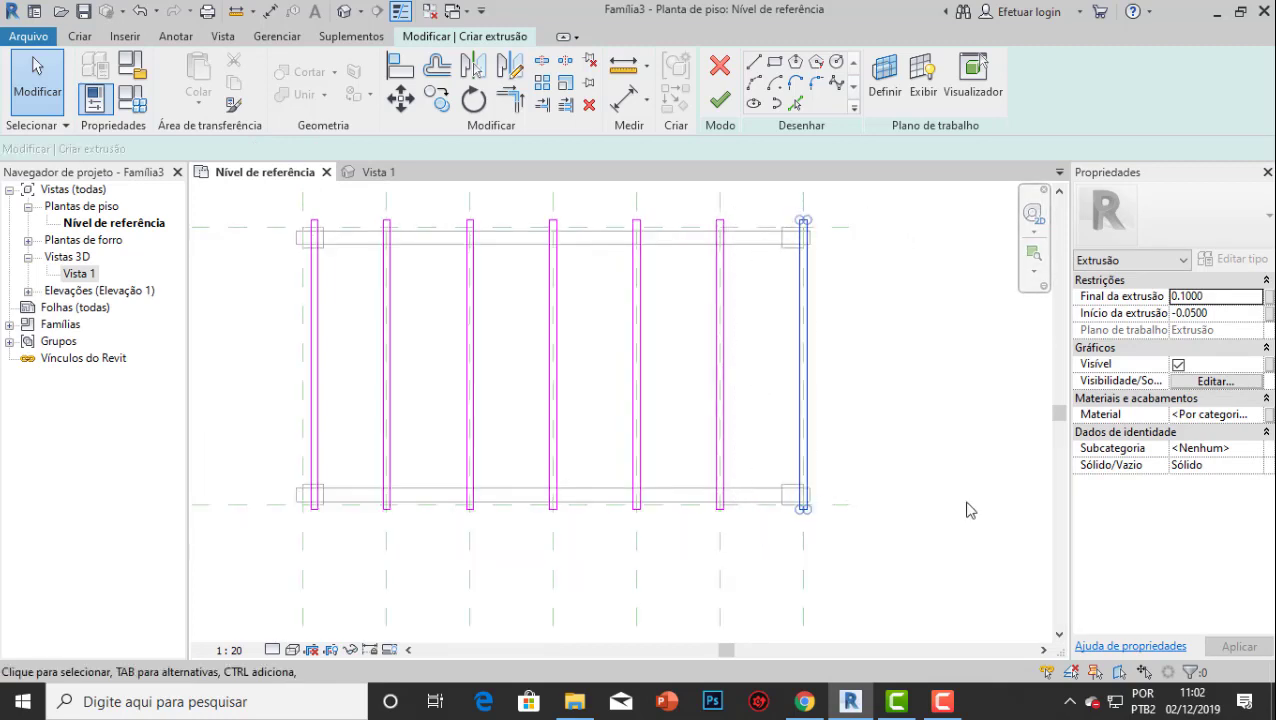
scroll(965, 513, "up", 2)
scroll(661, 487, "up", 4)
key("Left")
key("Left")
key("Left")
key("Left")
key("Left")
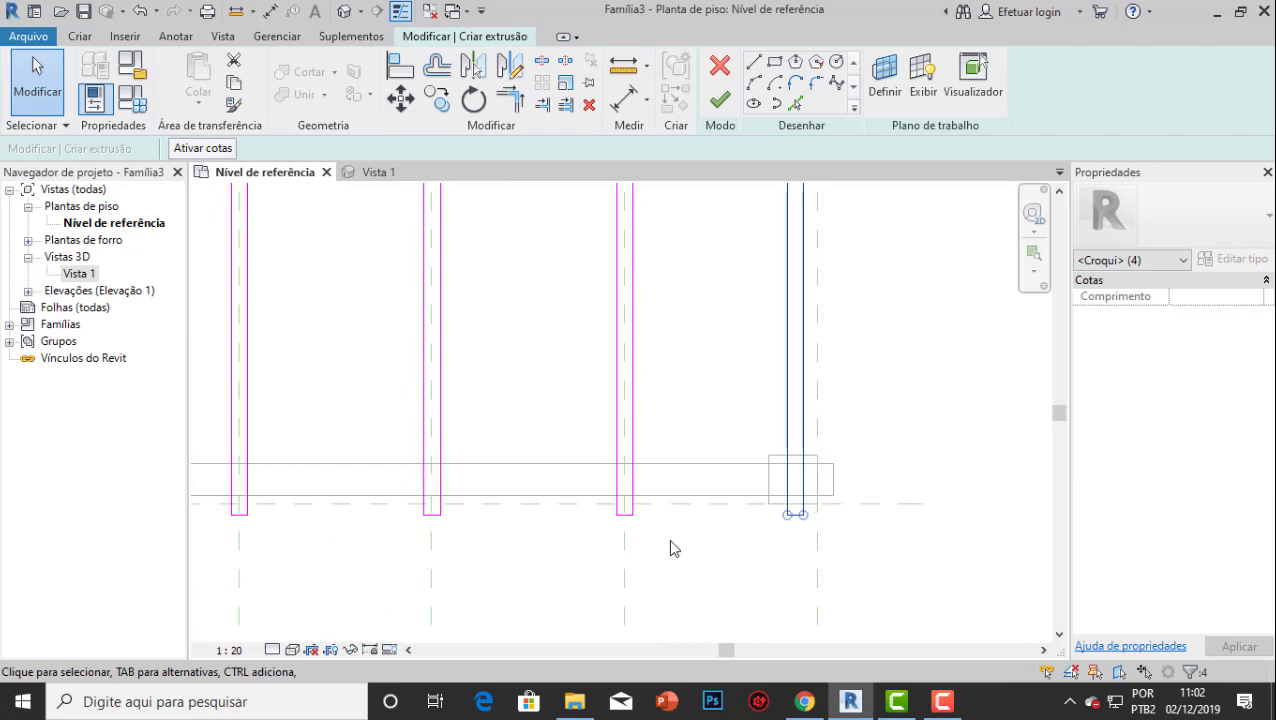
left_click(922, 346)
Examine the seven crosspiece rectangles in plan and 3D to check their spacing and their level on the beams.
scroll(884, 390, "down", 8)
middle_click_drag(815, 382, 673, 396)
scroll(660, 400, "up", 1)
scroll(315, 260, "up", 3)
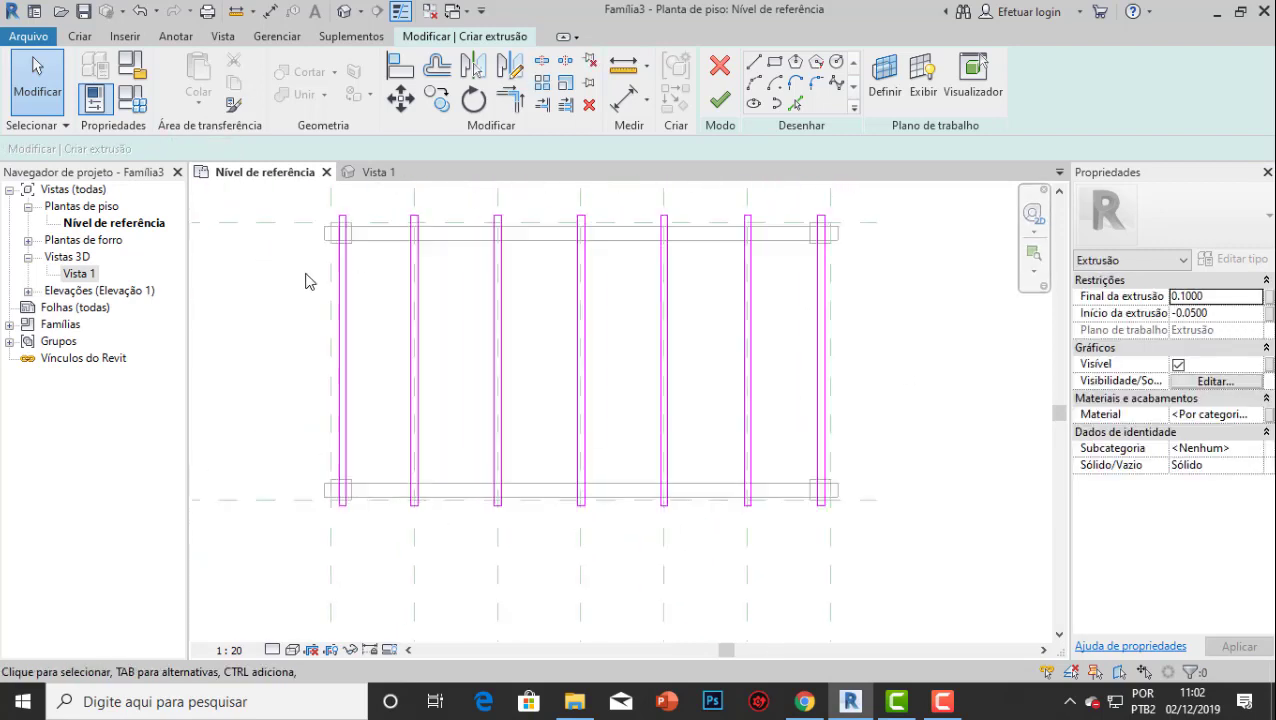
left_click(385, 175)
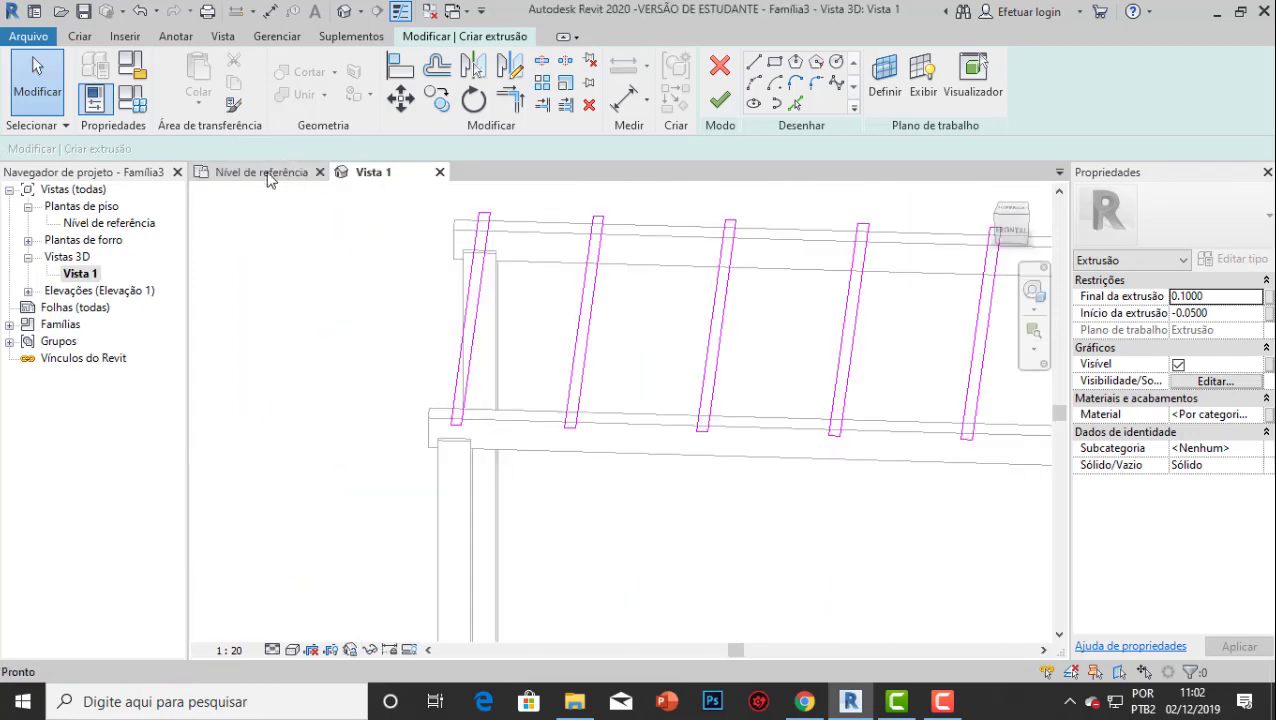
scroll(614, 430, "down", 1)
middle_click_drag(635, 476, 548, 478, "shift")
scroll(506, 350, "up", 3)
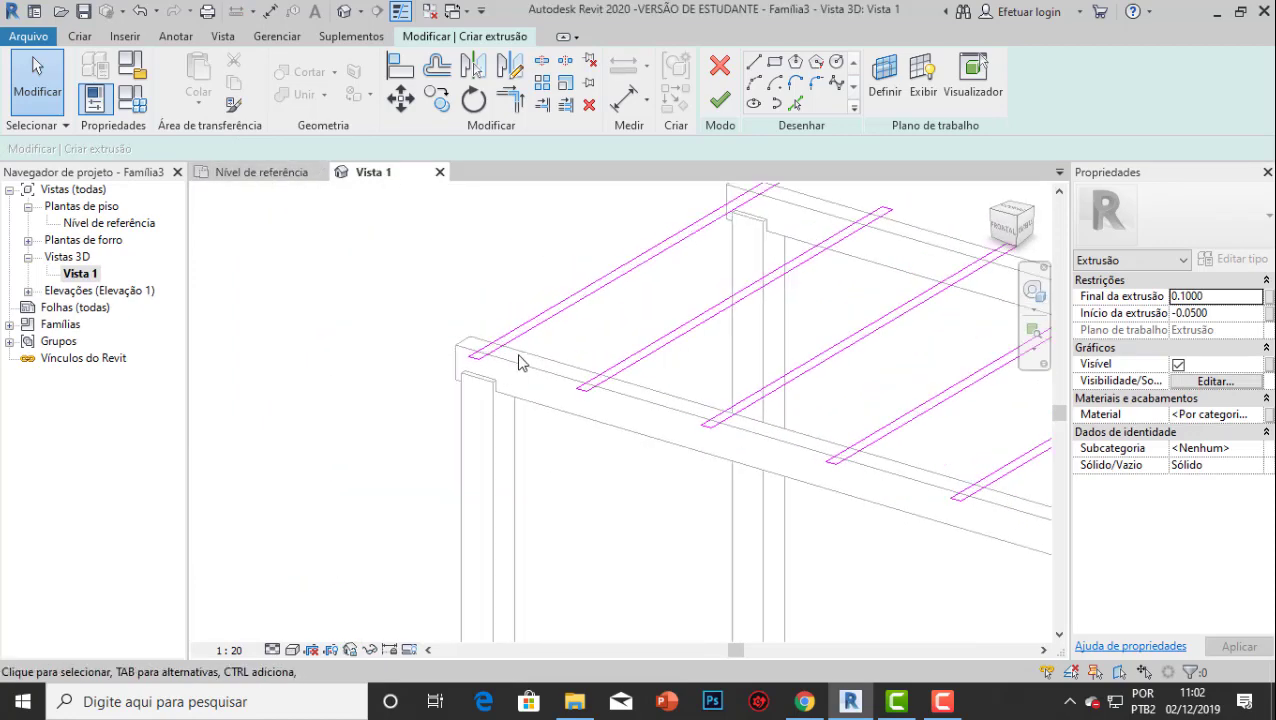
scroll(519, 362, "up", 2)
scroll(459, 344, "up", 2)
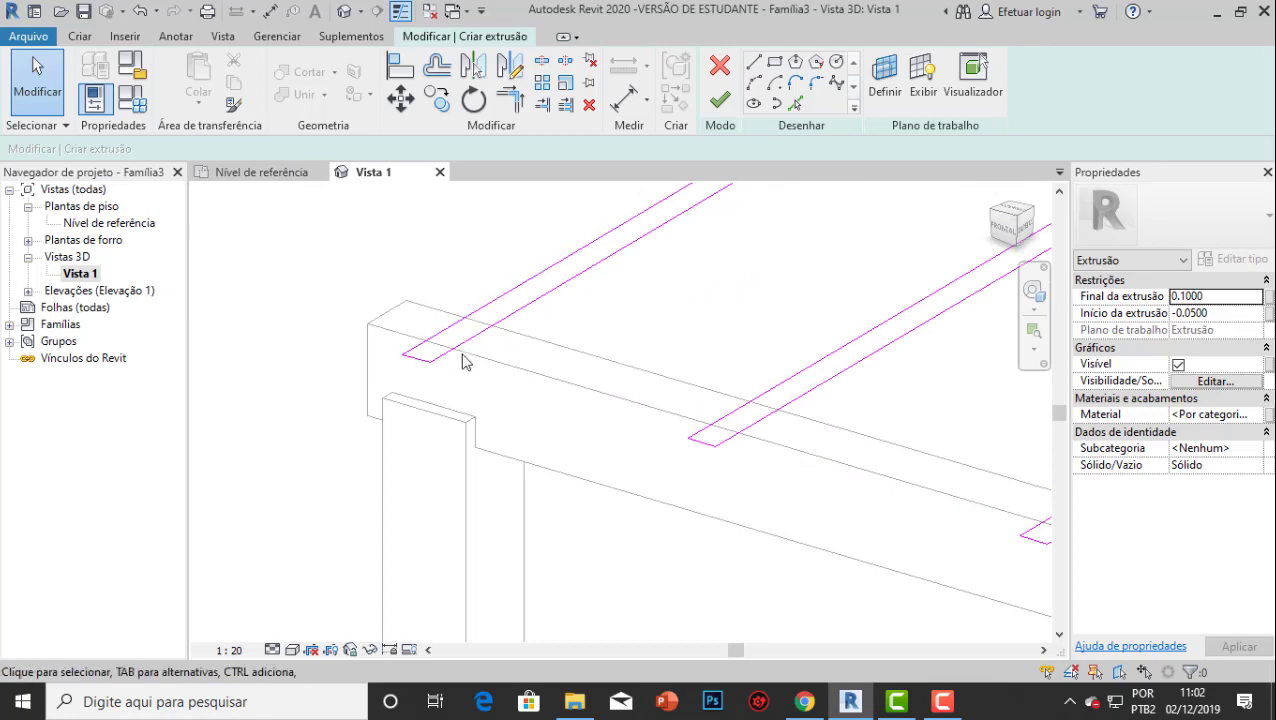
mouse_move(450, 392)
middle_mouse_down("shift")
mouse_move(450, 464)
mouse_move(456, 400)
middle_mouse_up("shift")
scroll(449, 412, "up", 1)
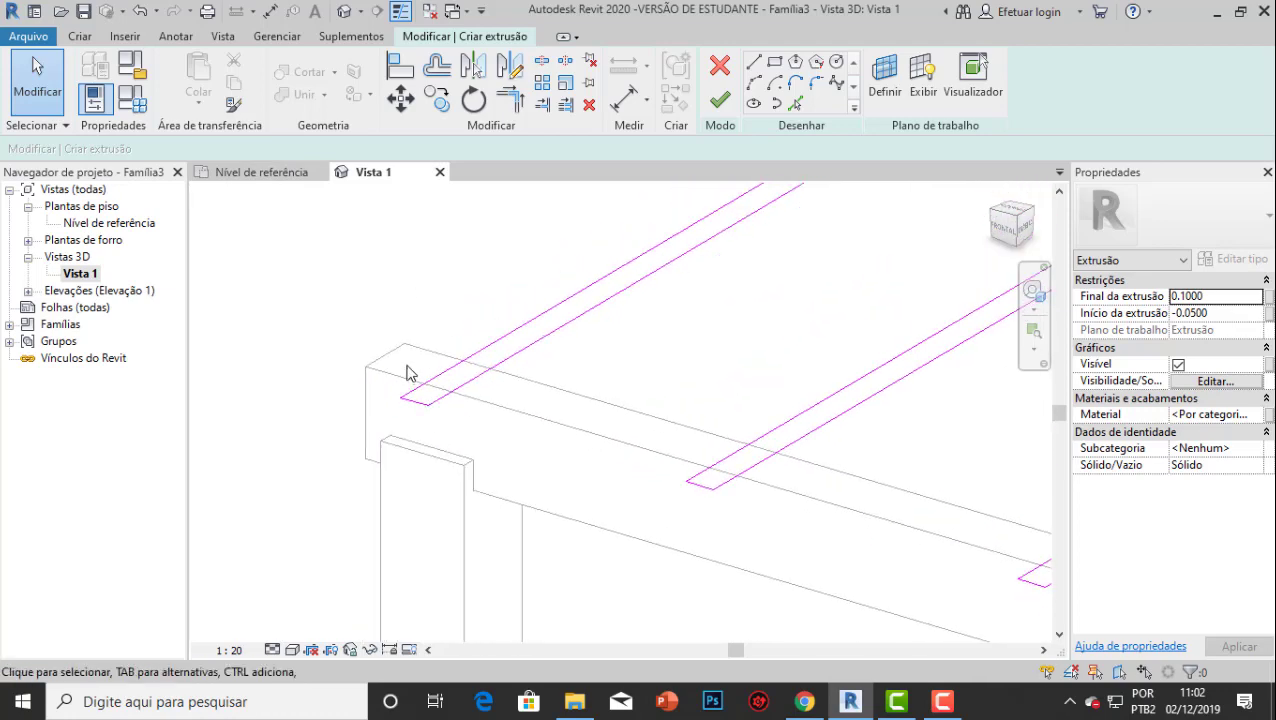
scroll(443, 382, "down", 3)
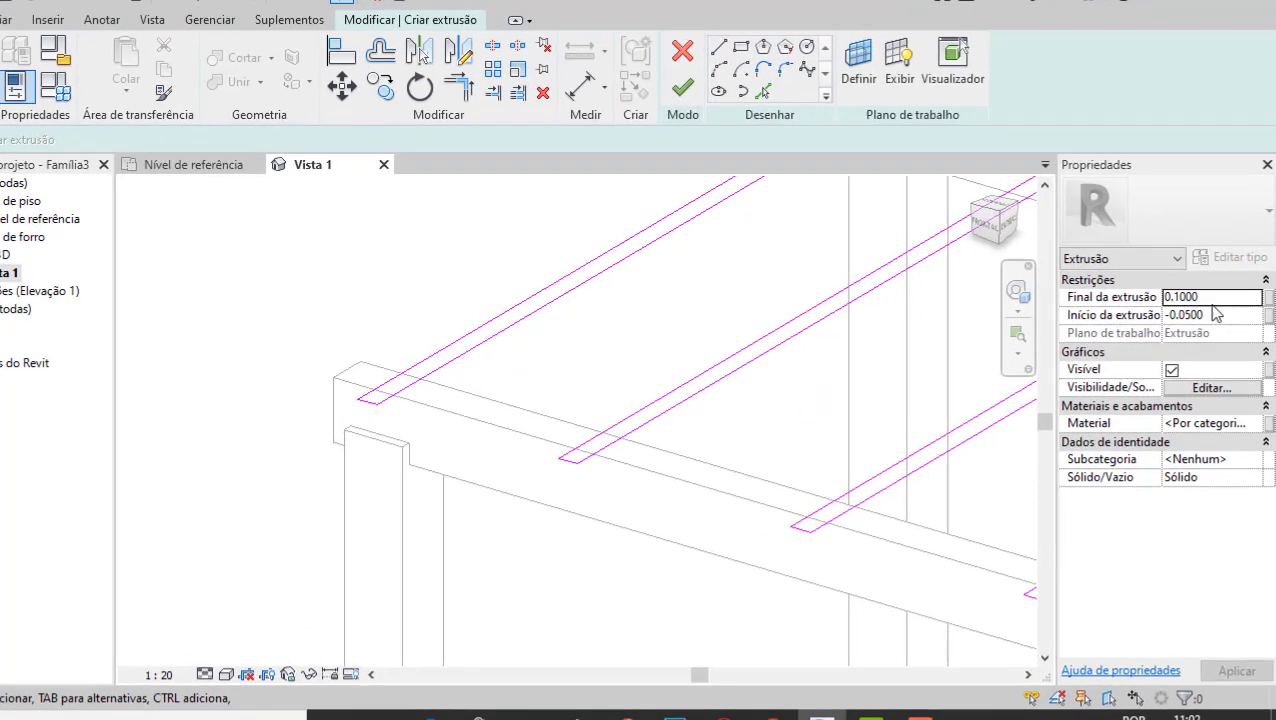
Finish the sketch to extrude all crosspieces from -0.05 to 0.10 m.
left_click(1212, 313)
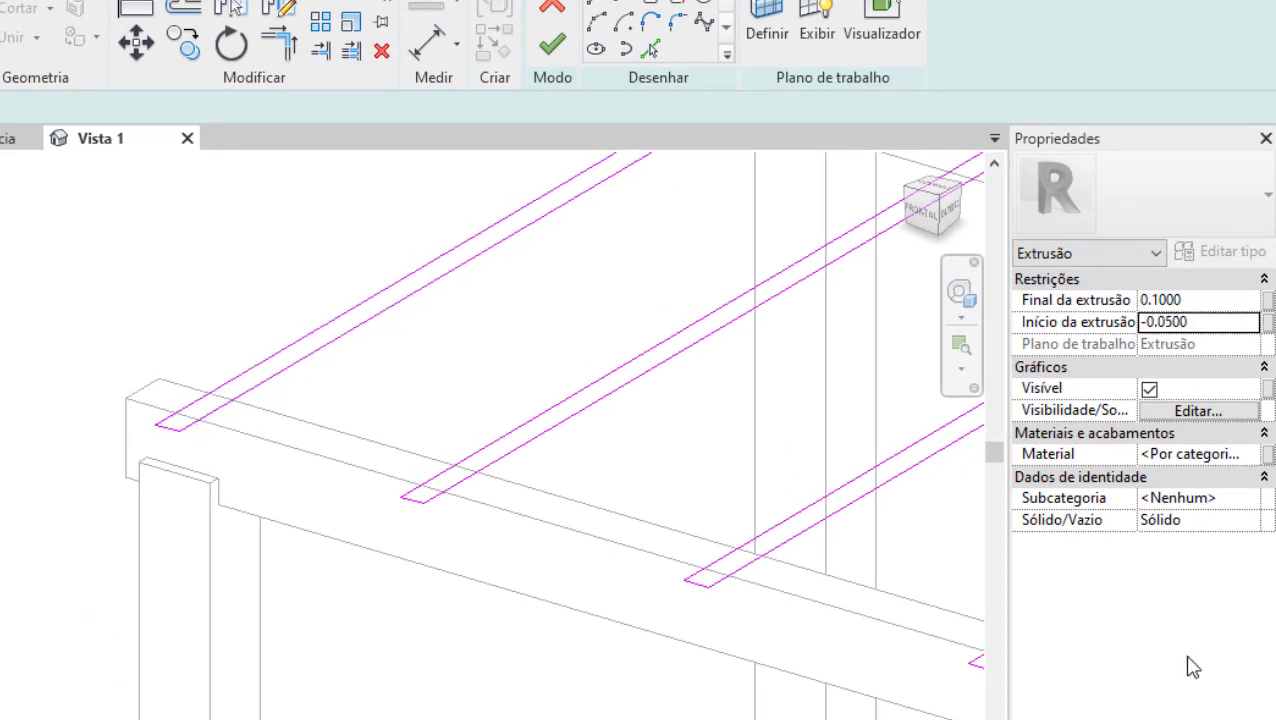
left_click(551, 44)
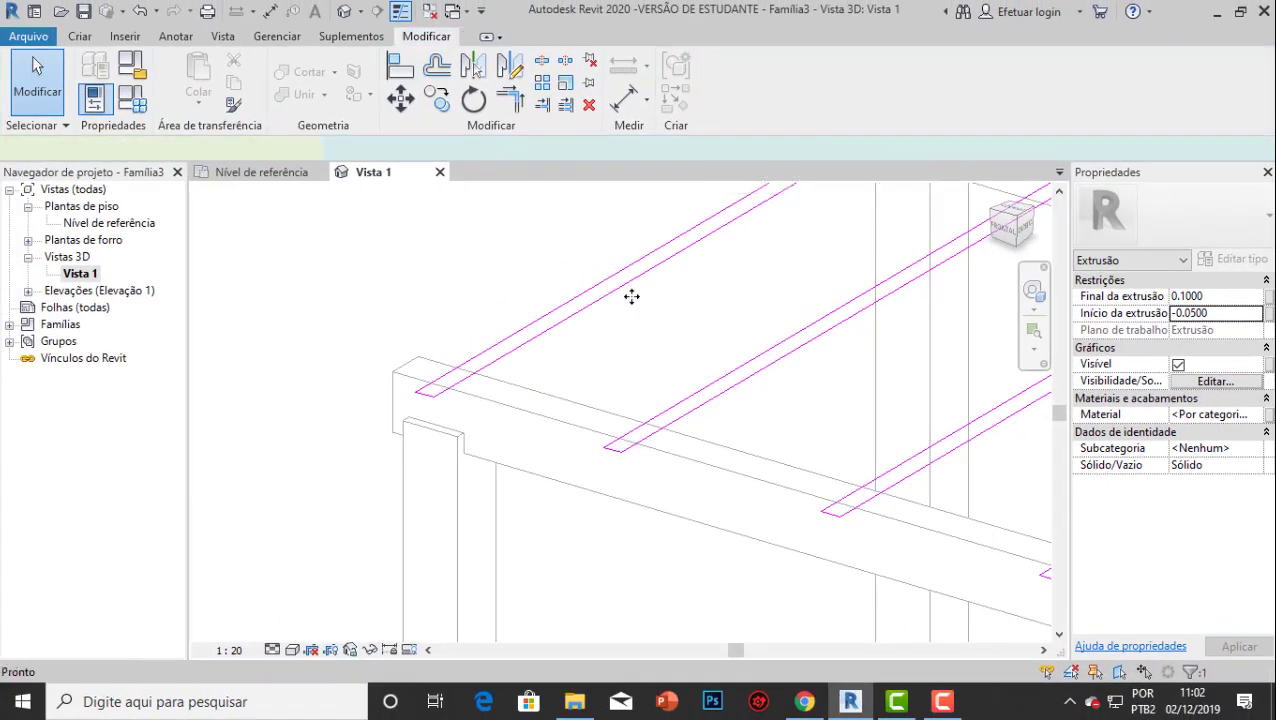
scroll(474, 356, "down", 2)
left_click(449, 342)
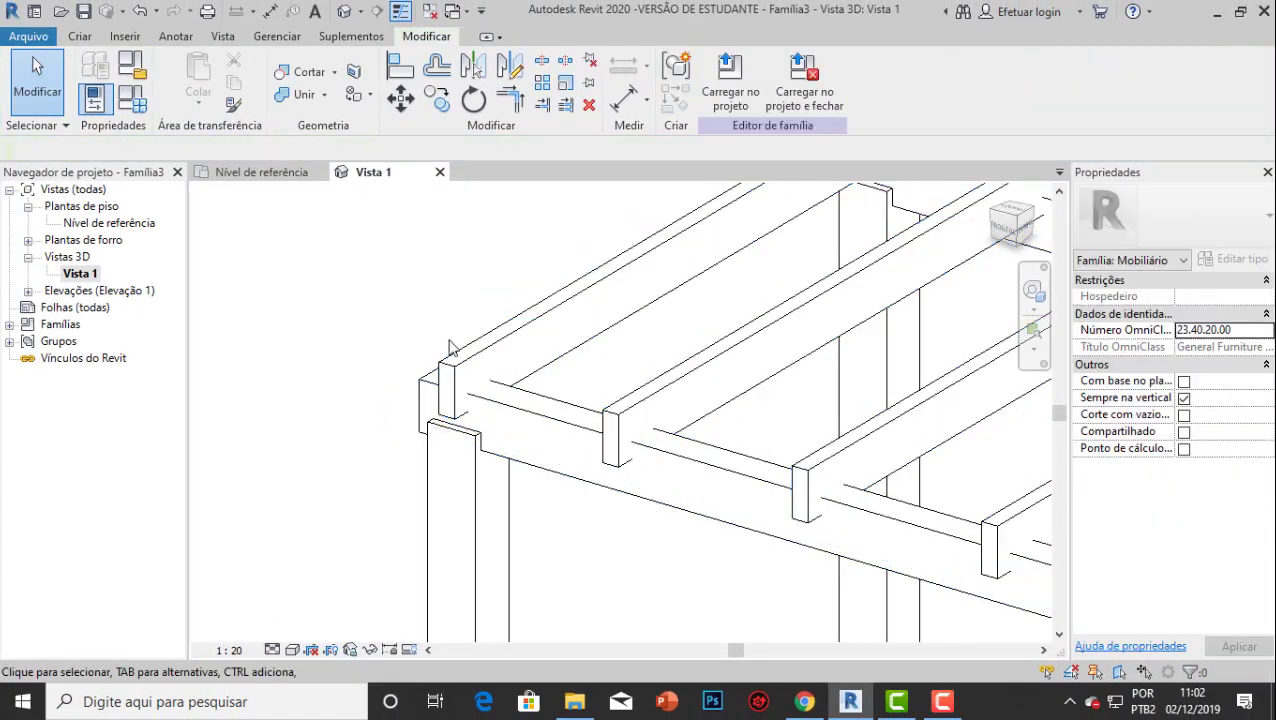
Lower the crosspieces into the beams by setting their extrusion start to -0.10 m and end to 0.05 m.
middle_click_drag(449, 342, 501, 558, "shift")
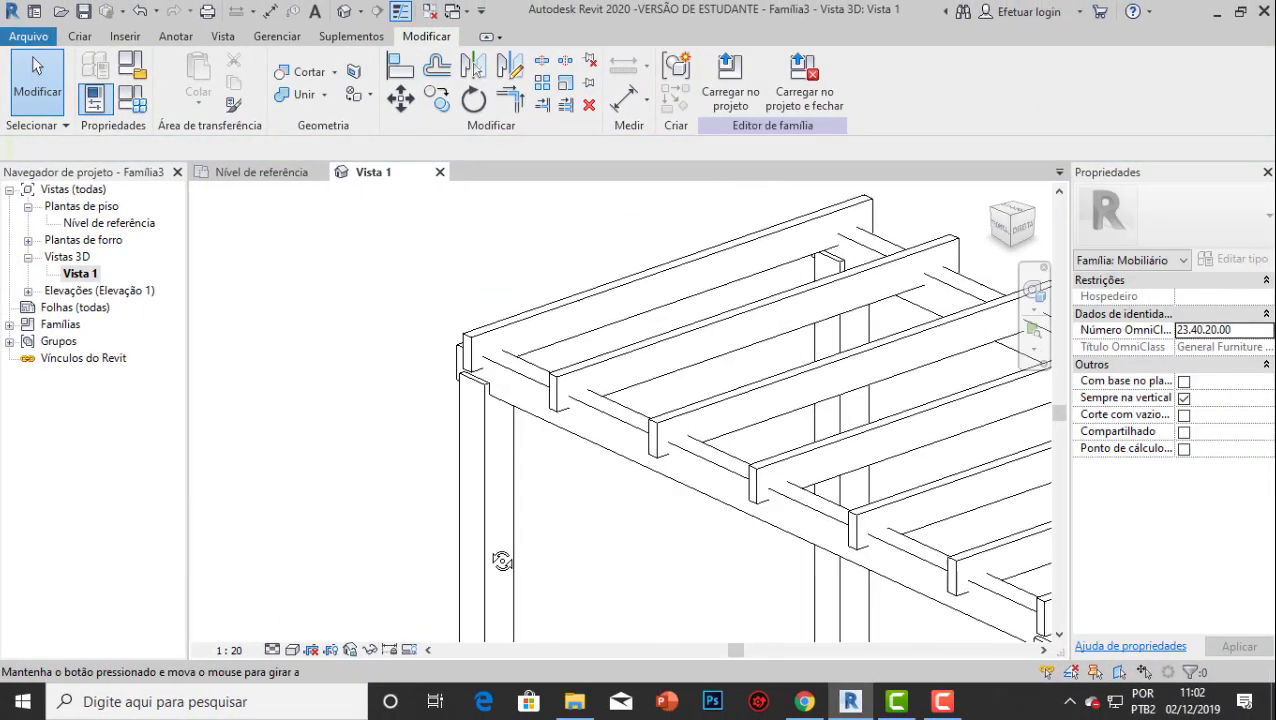
scroll(510, 450, "up", 5)
middle_click_drag(521, 341, 512, 410, "shift")
scroll(549, 330, "up", 1)
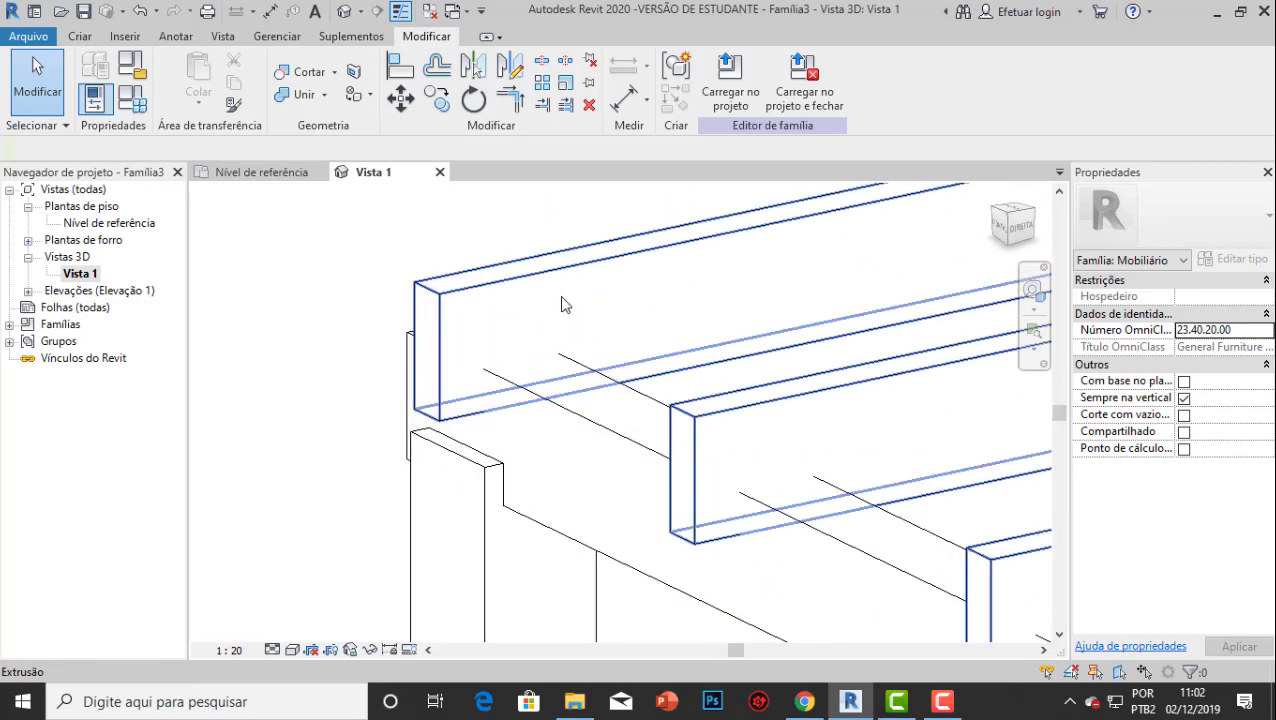
scroll(491, 461, "down", 1)
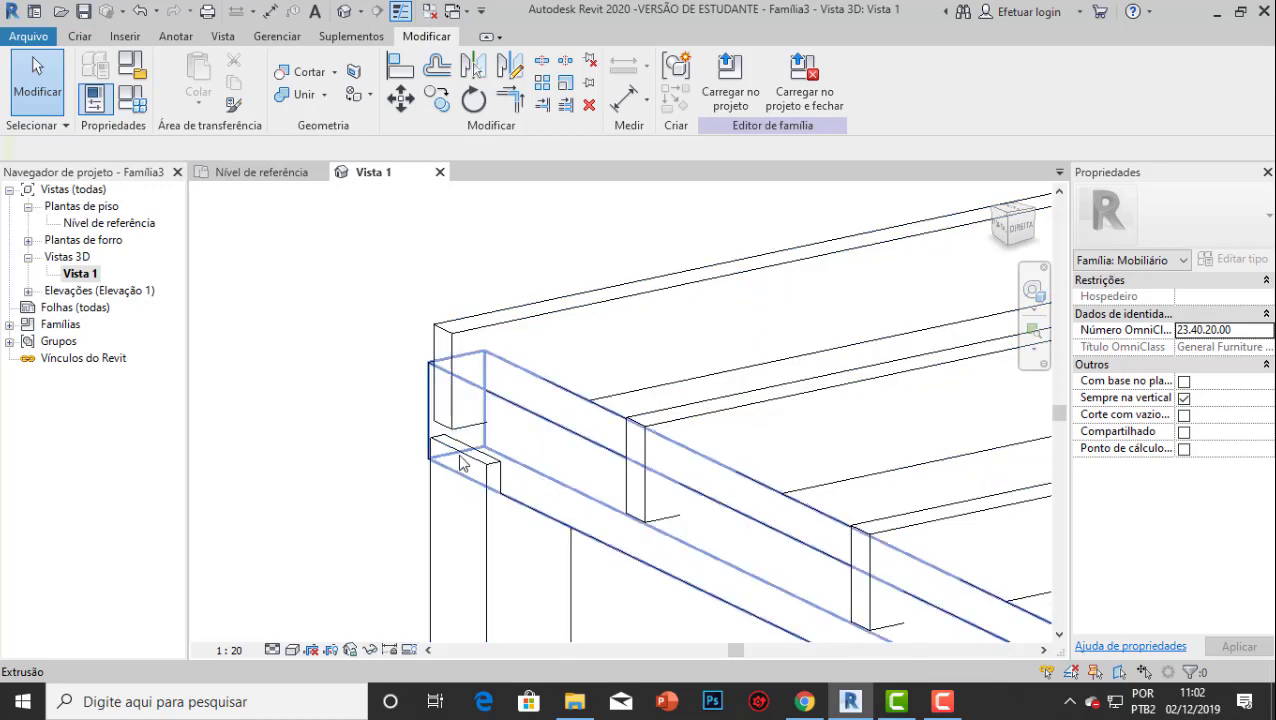
left_click(486, 330)
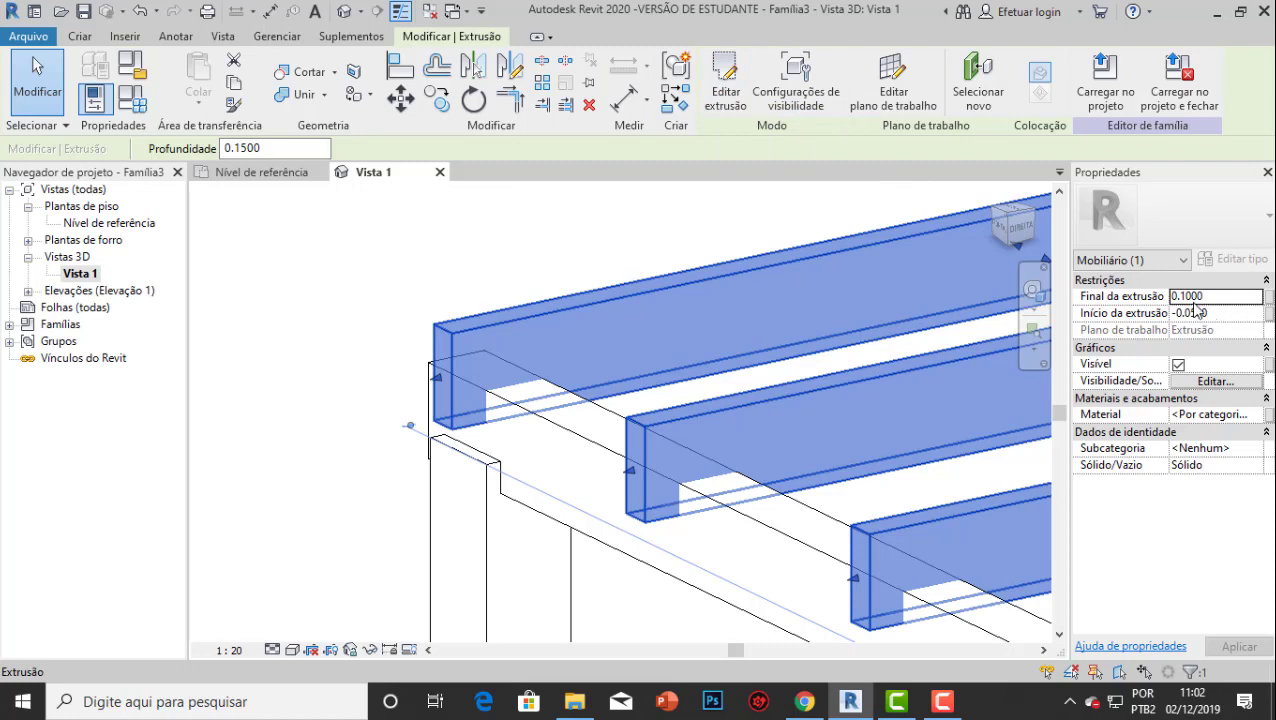
left_click(1231, 313)
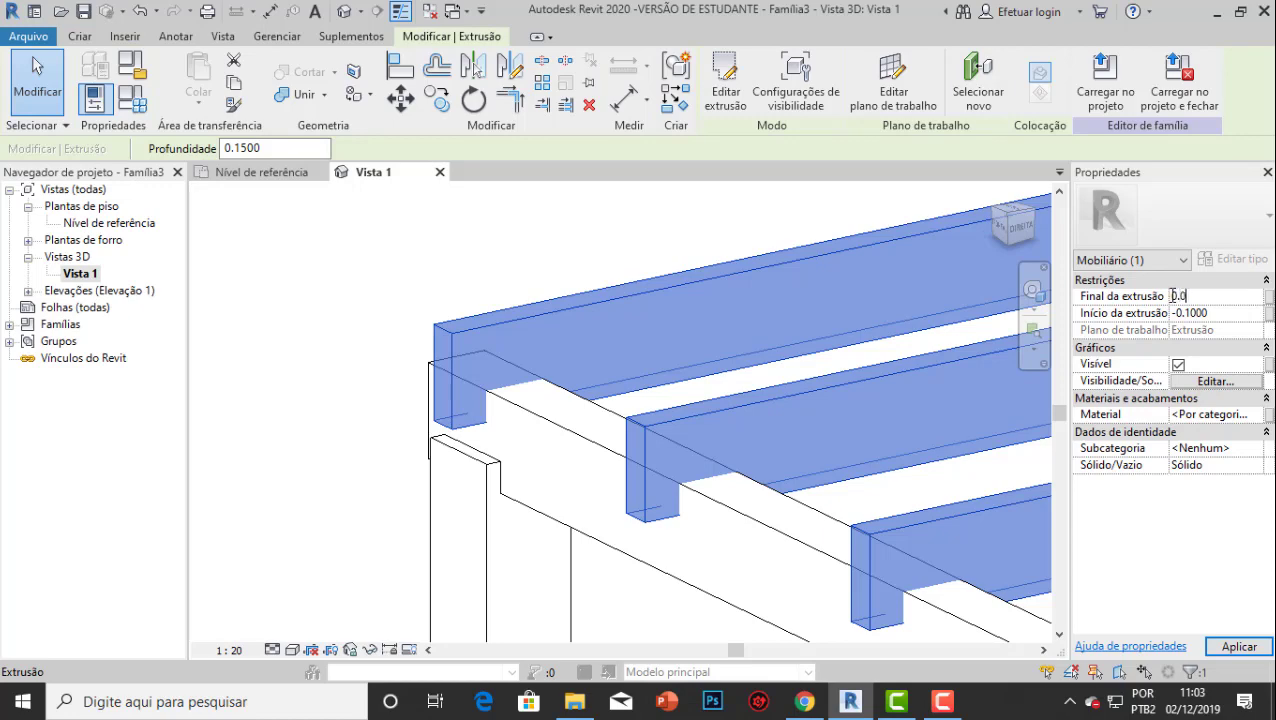
left_click(1240, 647)
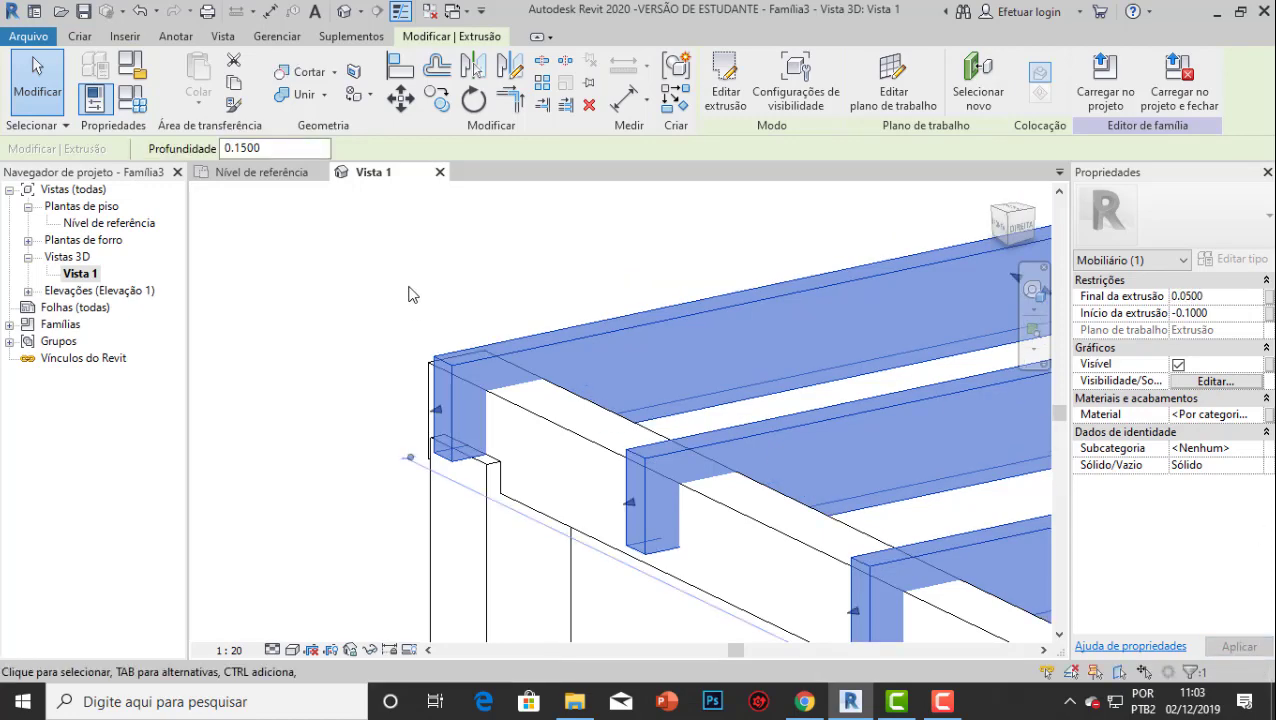
left_click(408, 294)
Join the geometry of the crosspieces with the front beam.
middle_click_drag(466, 505, 602, 543, "shift")
scroll(745, 523, "down", 3)
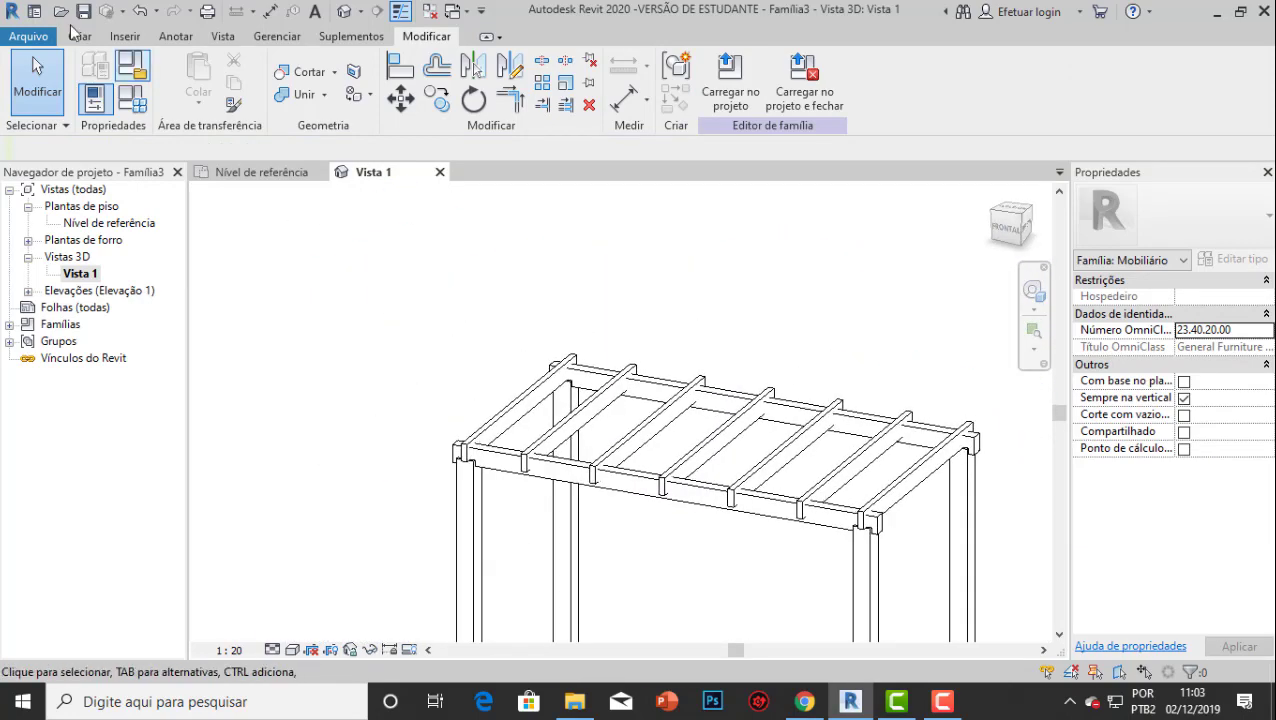
scroll(527, 584, "up", 5)
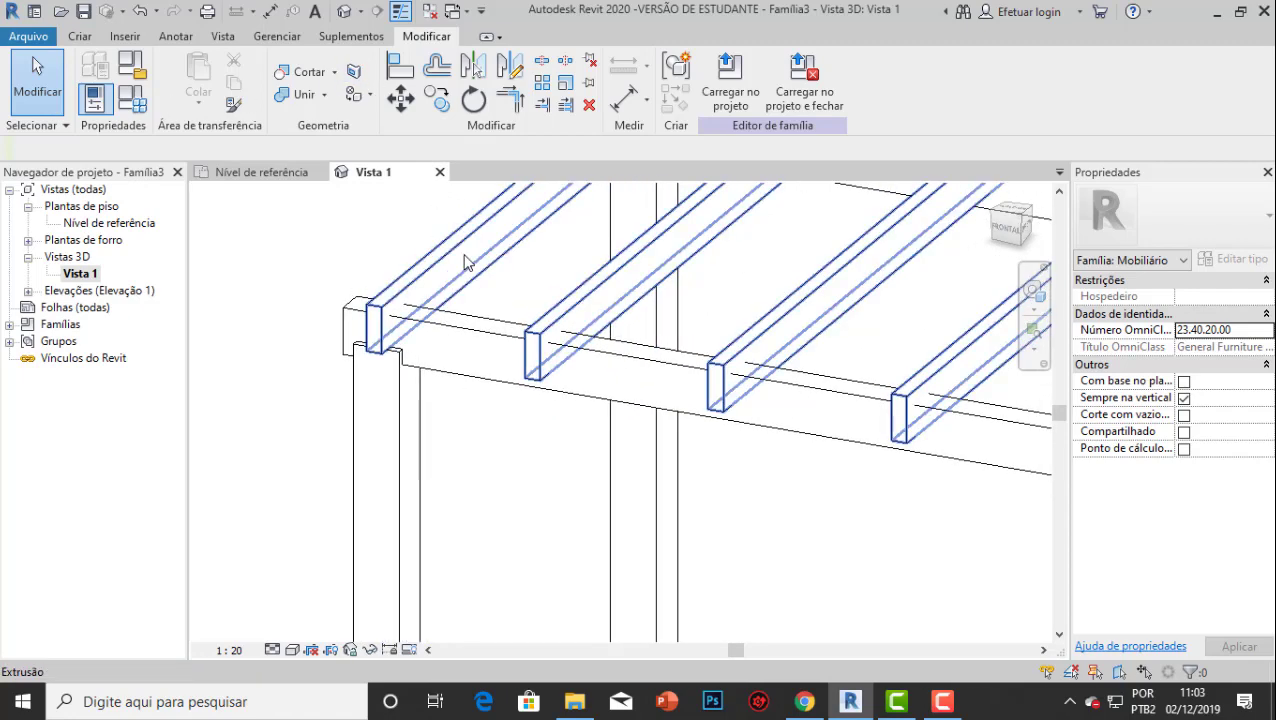
left_click(464, 254)
left_click(265, 200)
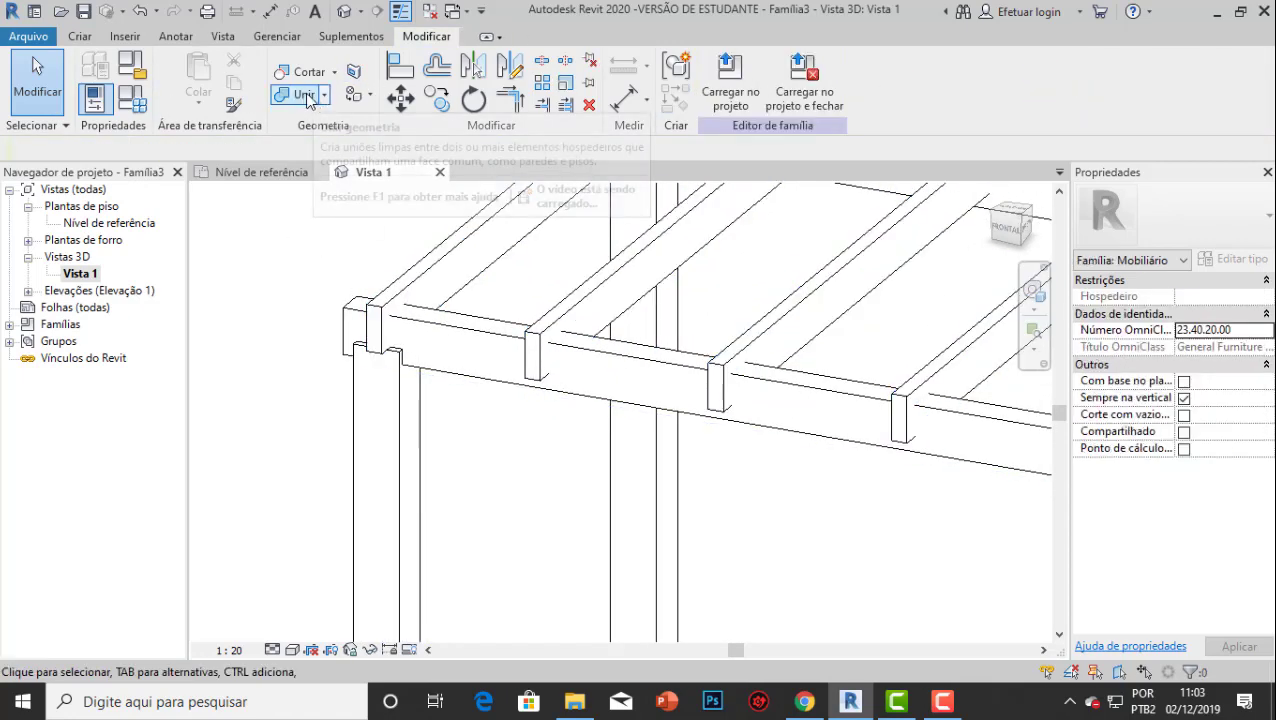
scroll(410, 273, "up", 3)
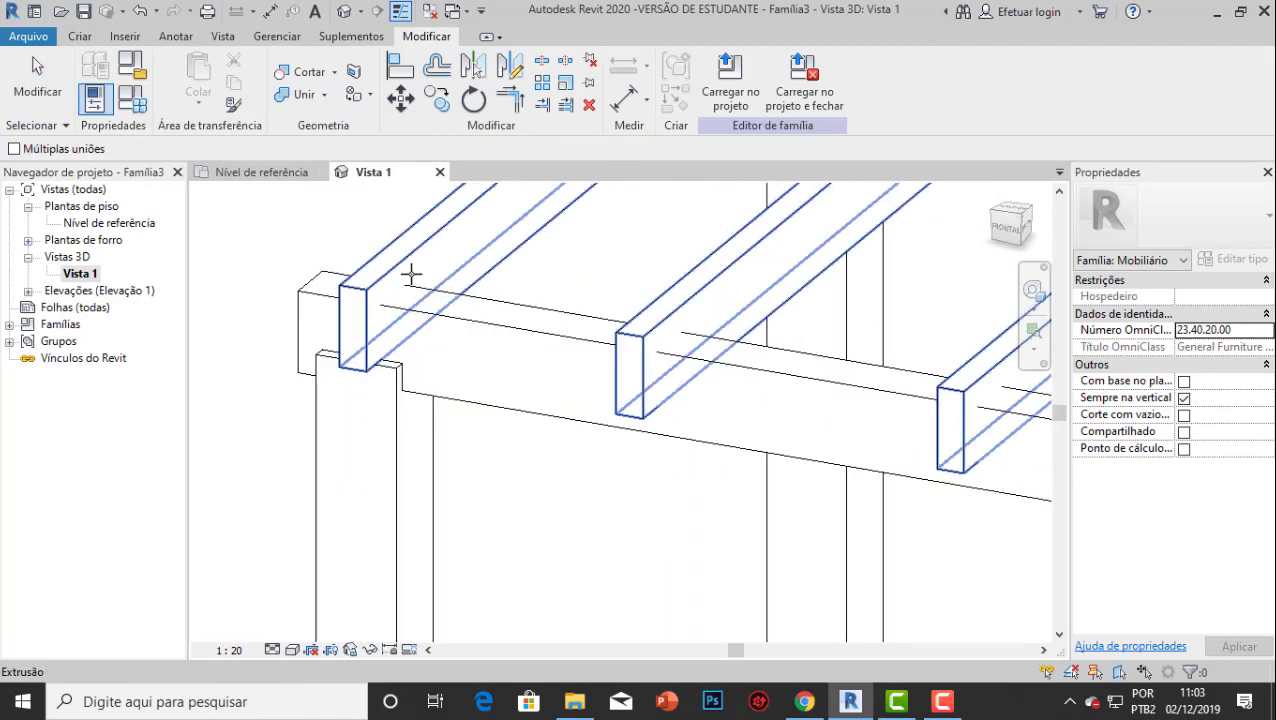
left_click(424, 236)
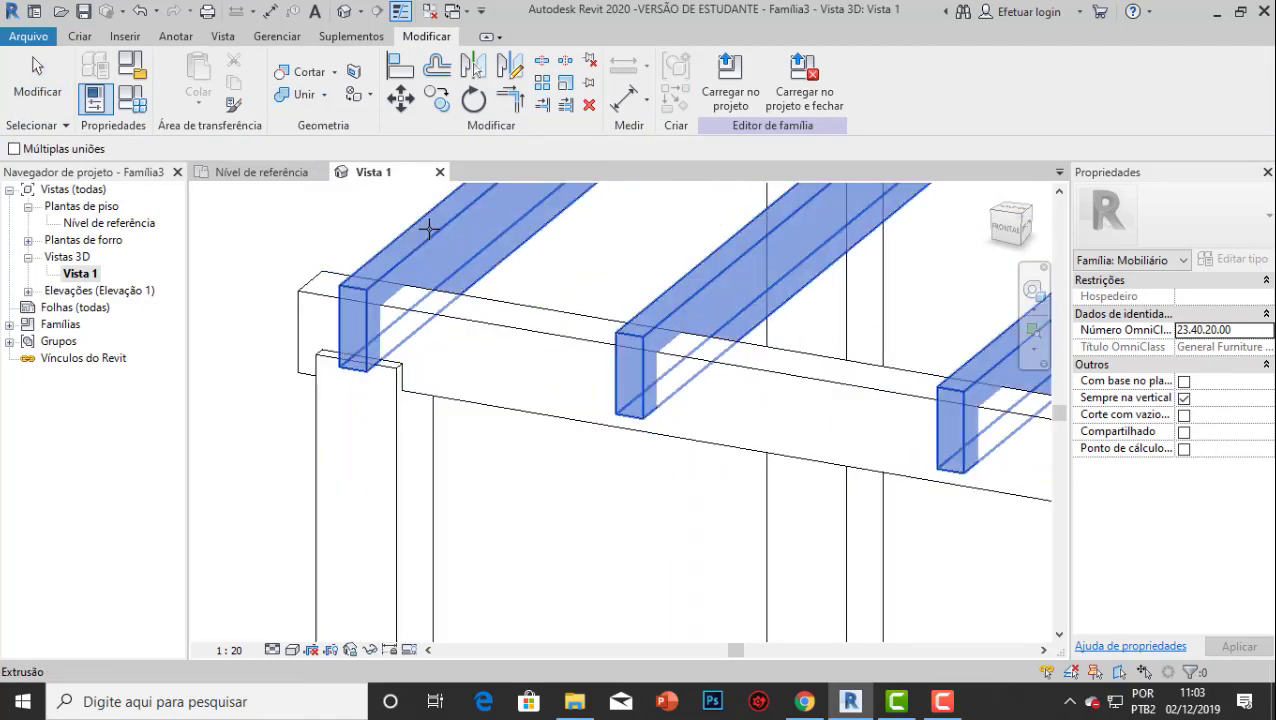
left_click(447, 320)
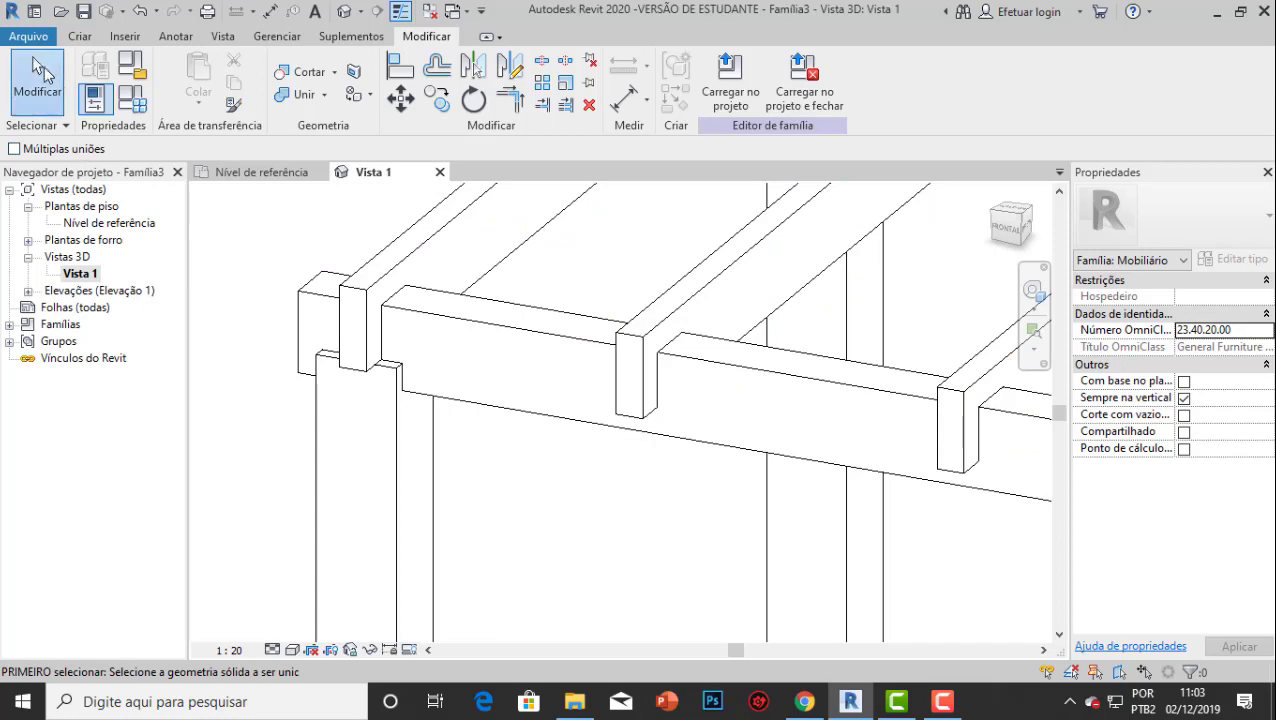
left_click(40, 68)
Examine the joints between crosspieces and beam up close, followed by the whole pergola in 3D.
middle_click_drag(527, 360, 465, 340, "shift")
scroll(463, 312, "up", 2)
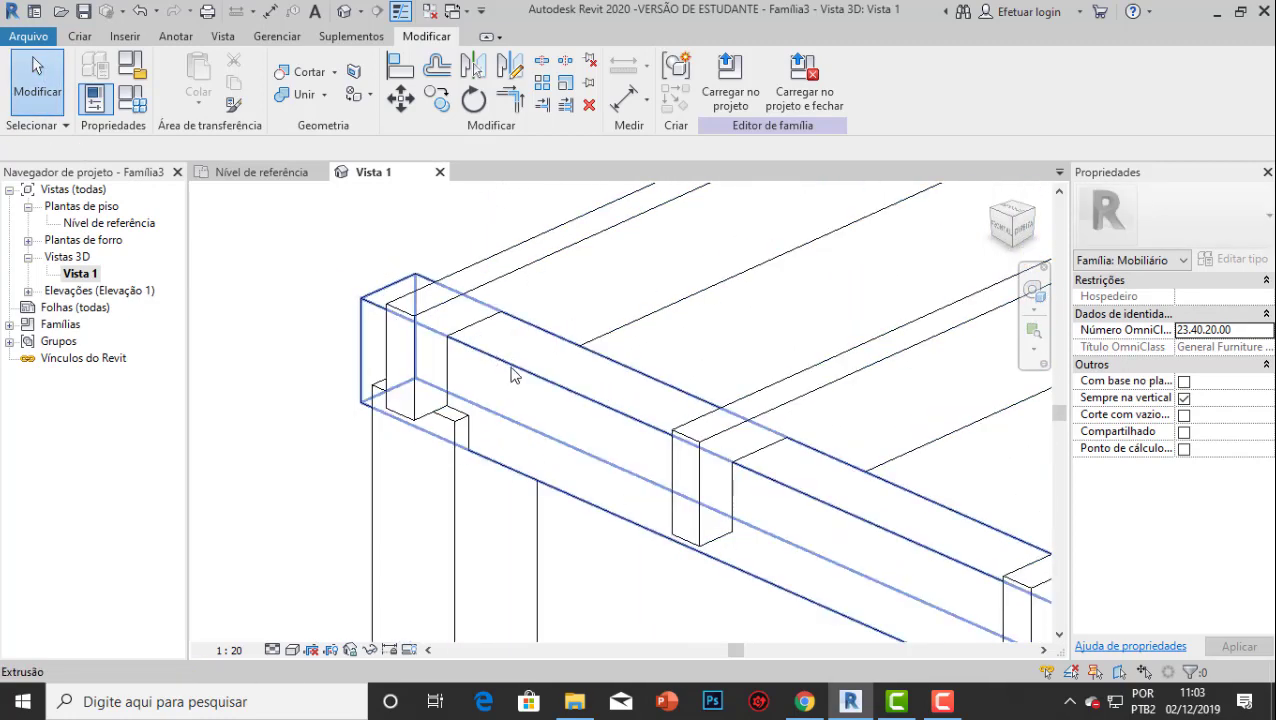
scroll(511, 369, "down", 2)
middle_click_drag(506, 372, 397, 333, "shift")
scroll(783, 427, "down", 2)
scroll(397, 333, "down", 3)
middle_click_drag(521, 419, 340, 455, "shift")
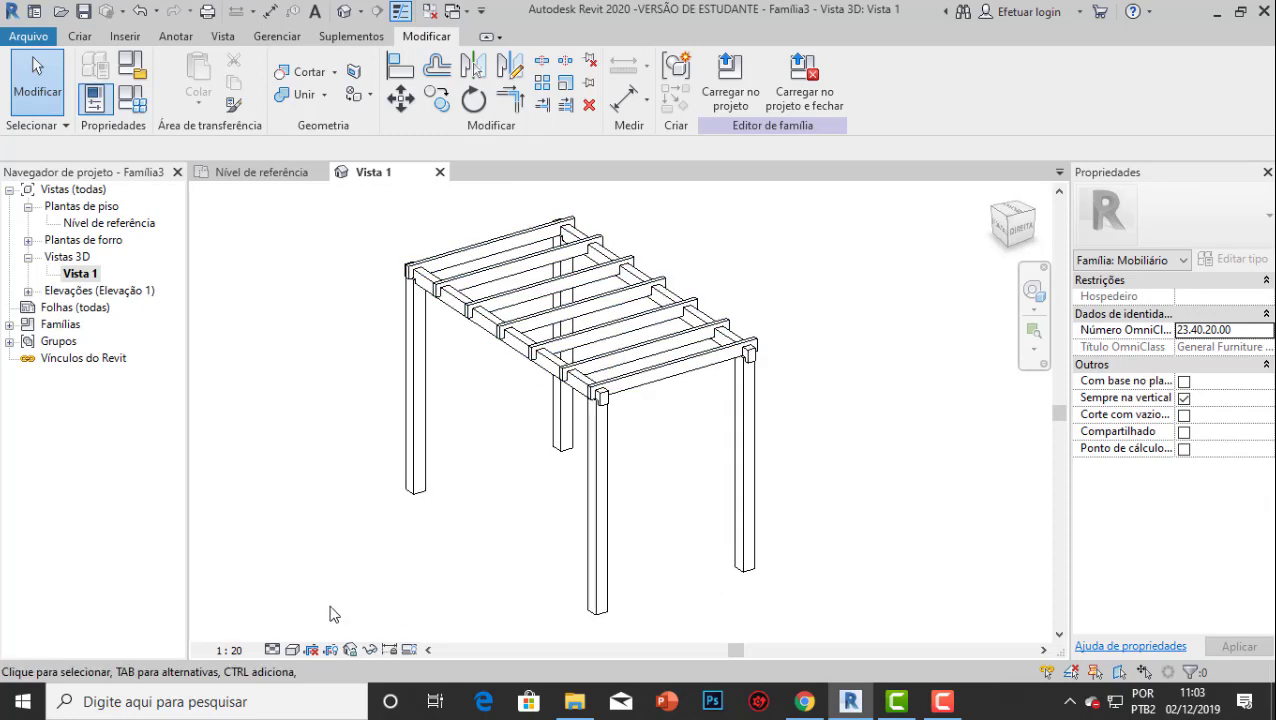
Display the pergola's 3D view in the Realistic (Realista) visual style.
left_click(300, 650)
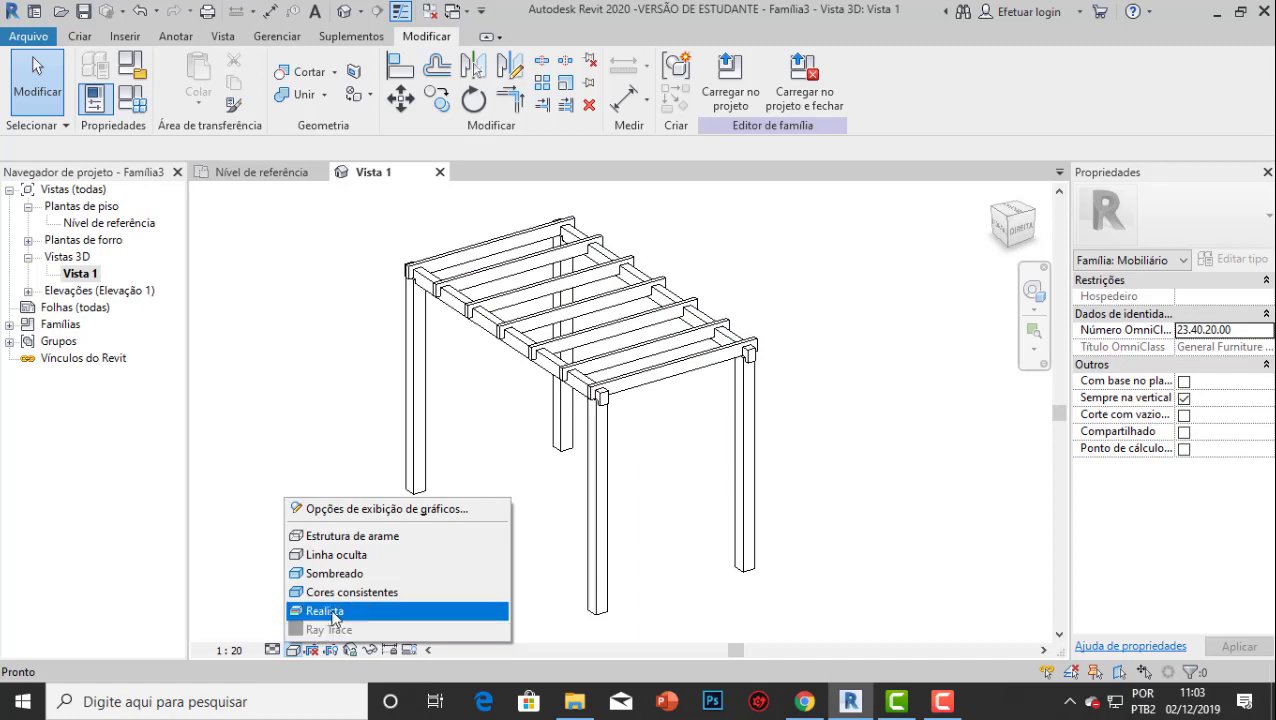
left_click(320, 610)
middle_click_drag(362, 327, 416, 342, "shift")
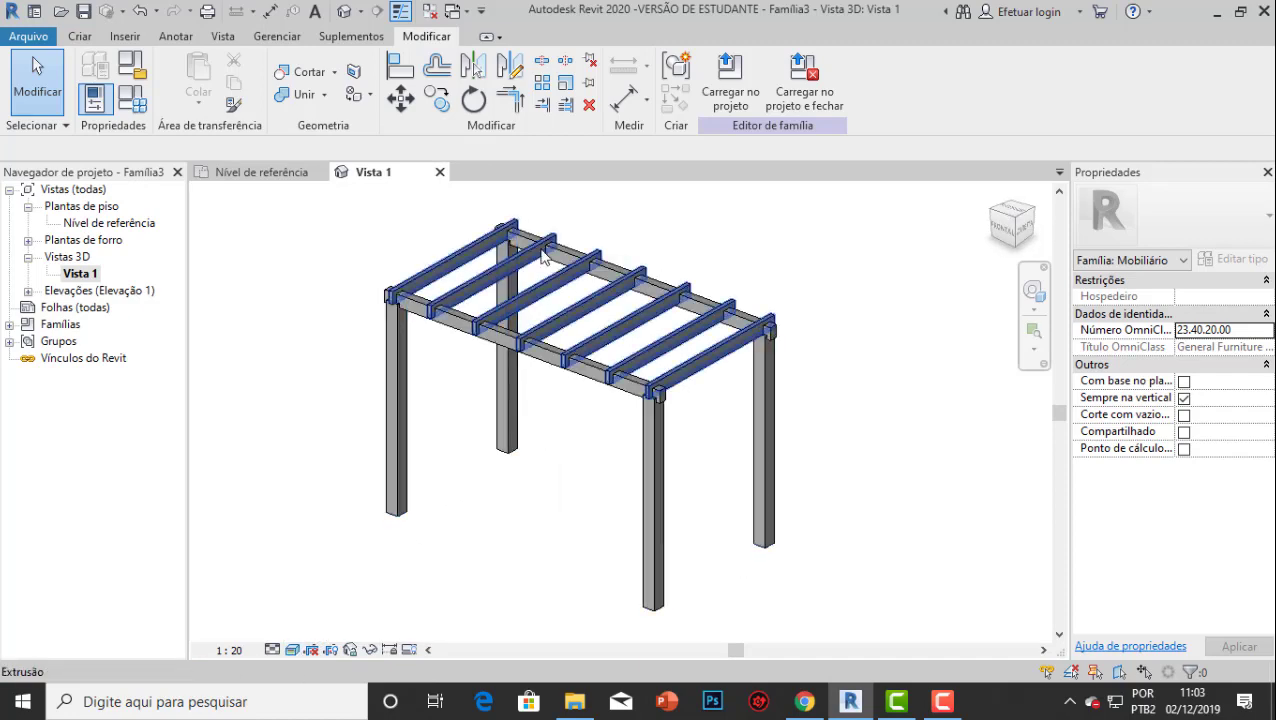
Open the material selection for the crosspieces extrusion.
left_click(497, 283)
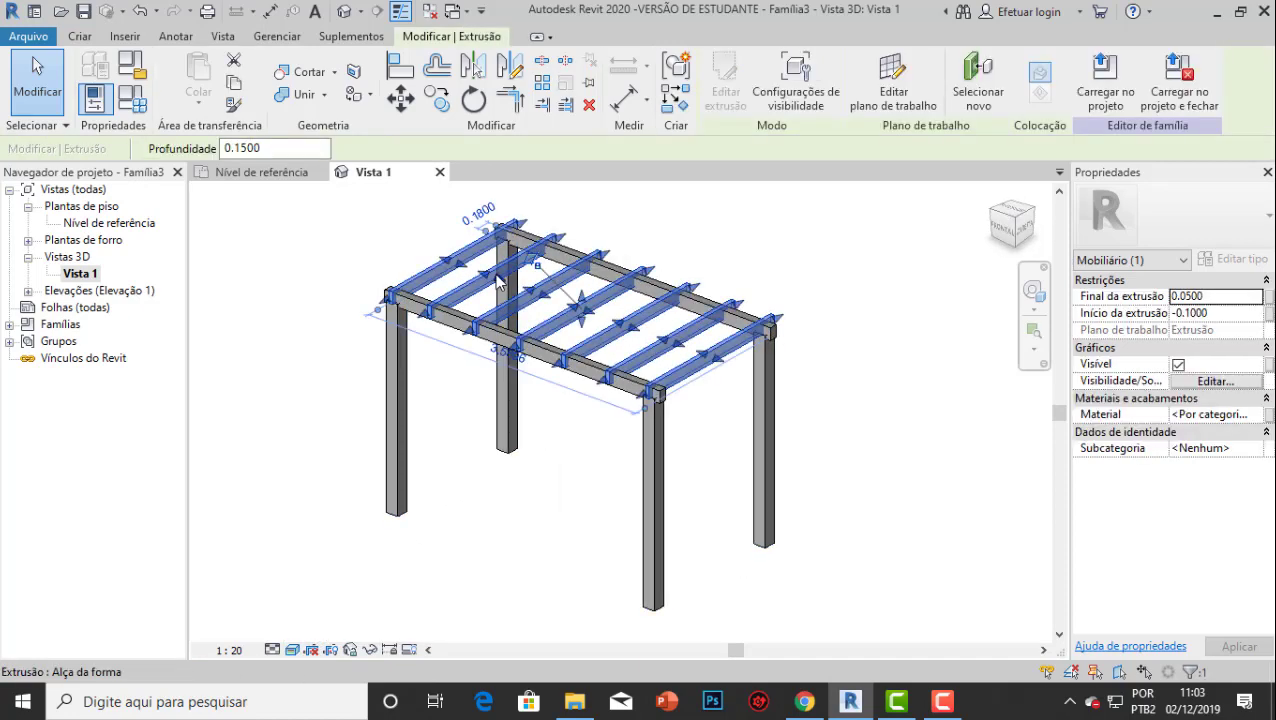
scroll(497, 283, "up", 1)
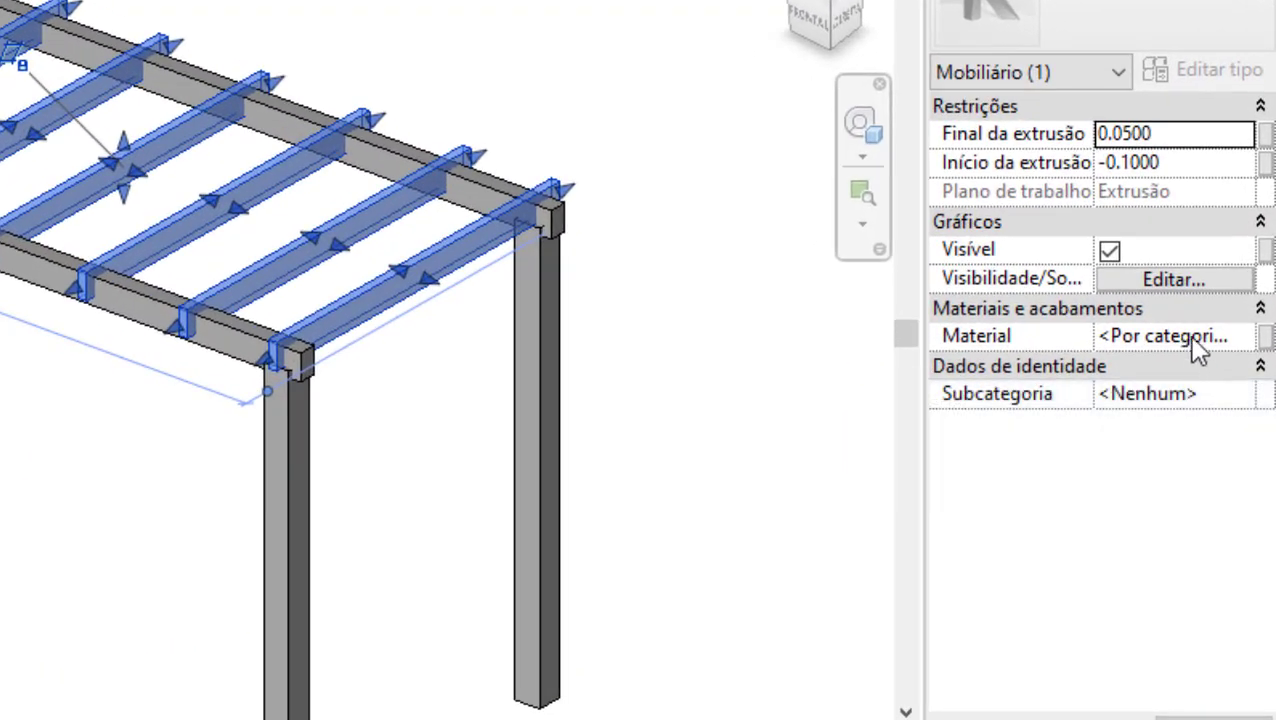
left_click(1188, 338)
left_click(1242, 337)
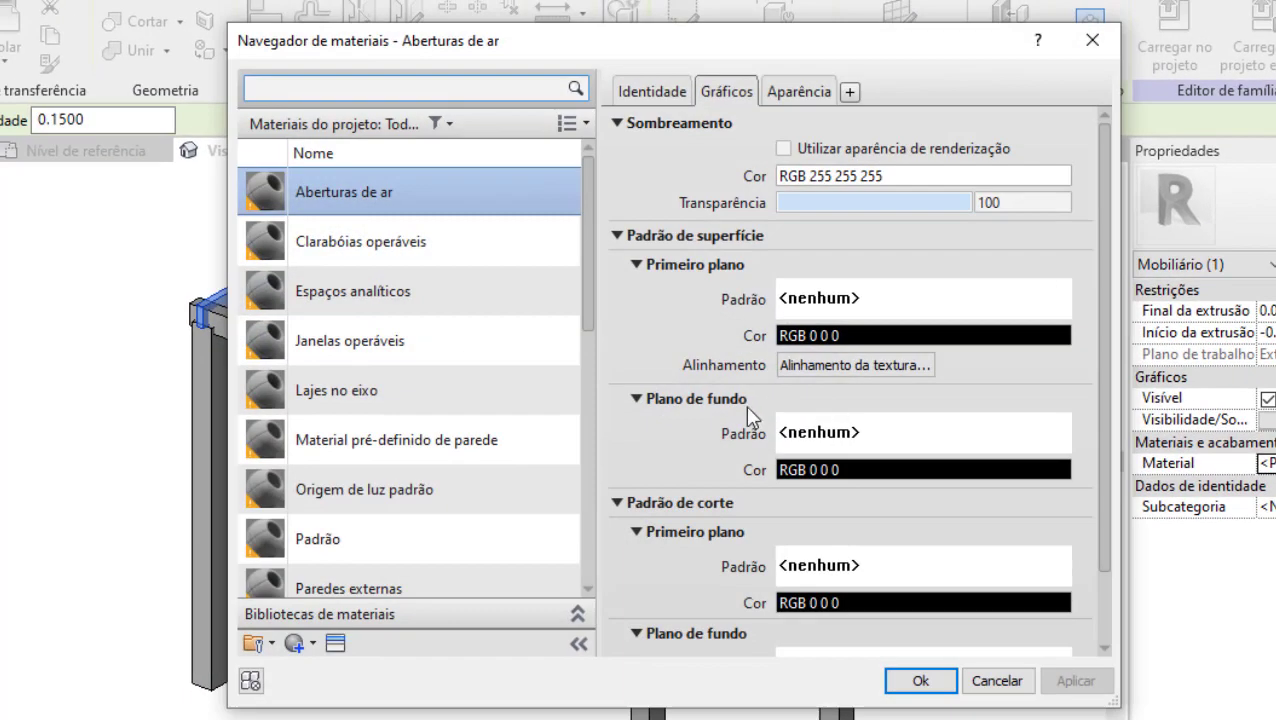
Look through the project's material list for a suitable wood material.
scroll(415, 410, "down", 5)
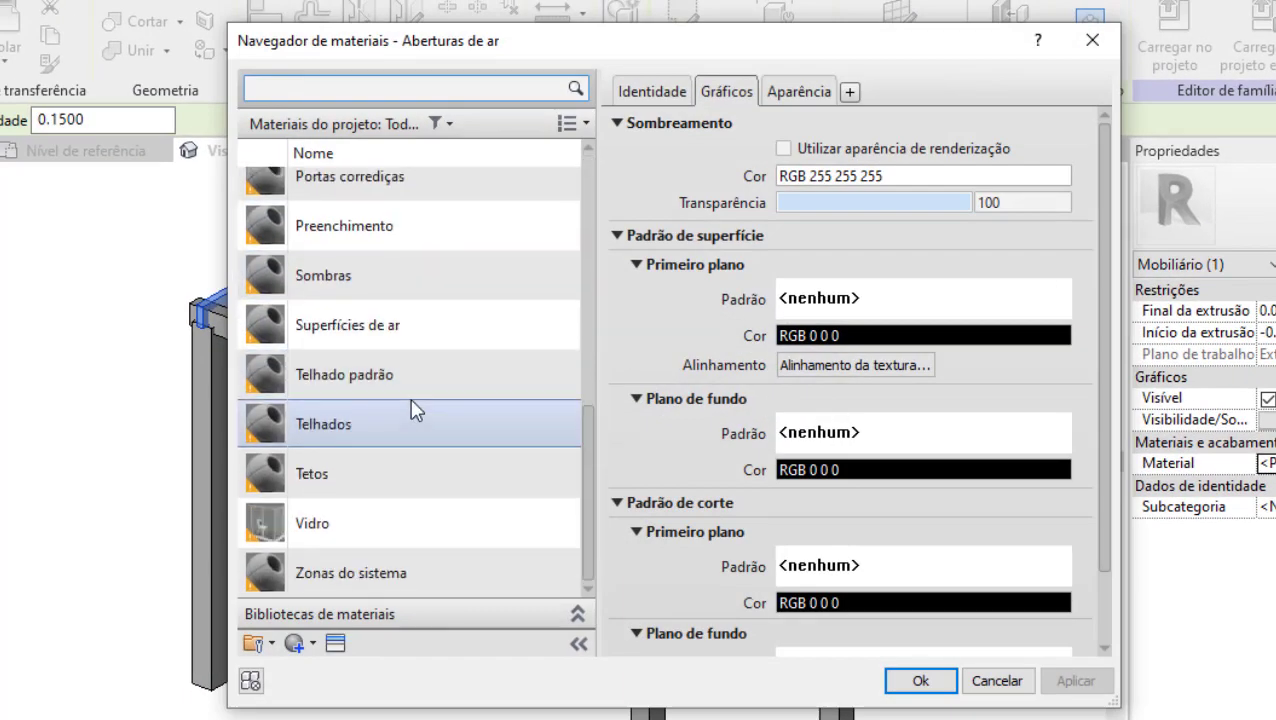
scroll(415, 410, "up", 5)
left_click_drag(503, 48, 413, 14)
scroll(340, 450, "down", 1)
scroll(293, 313, "up", 1)
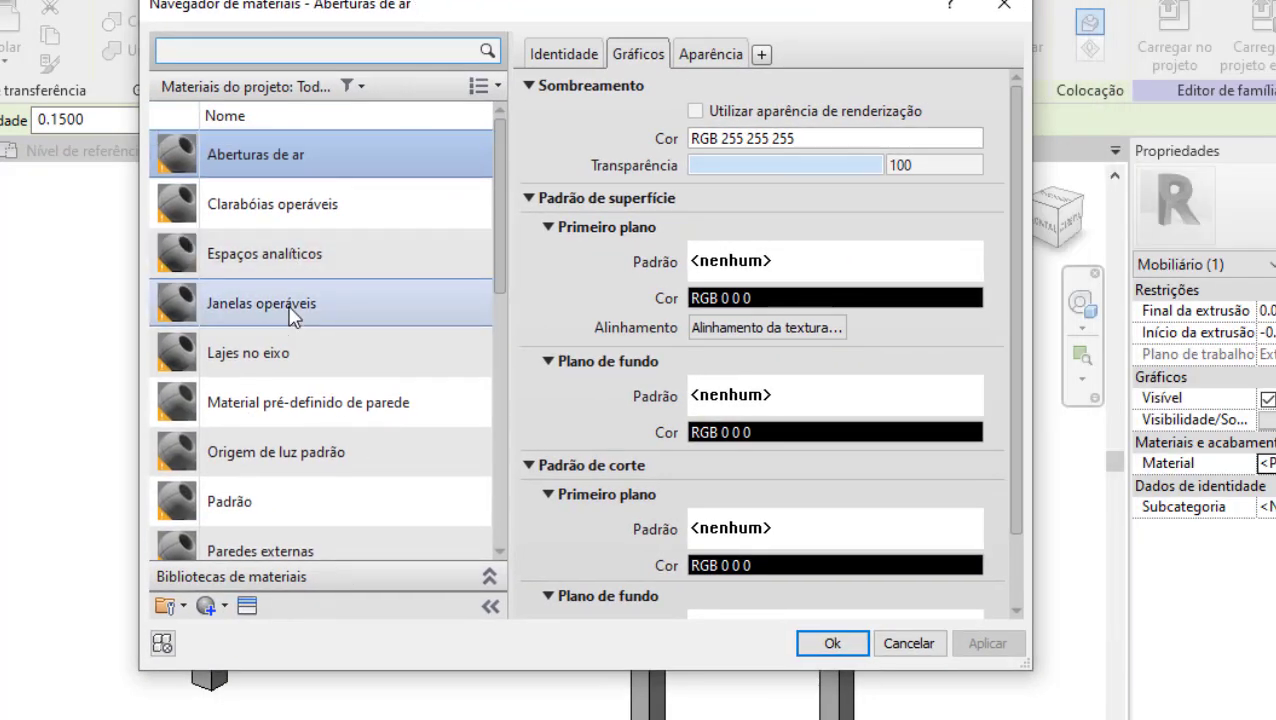
scroll(293, 319, "down", 8)
scroll(301, 449, "up", 7)
scroll(301, 449, "up", 1)
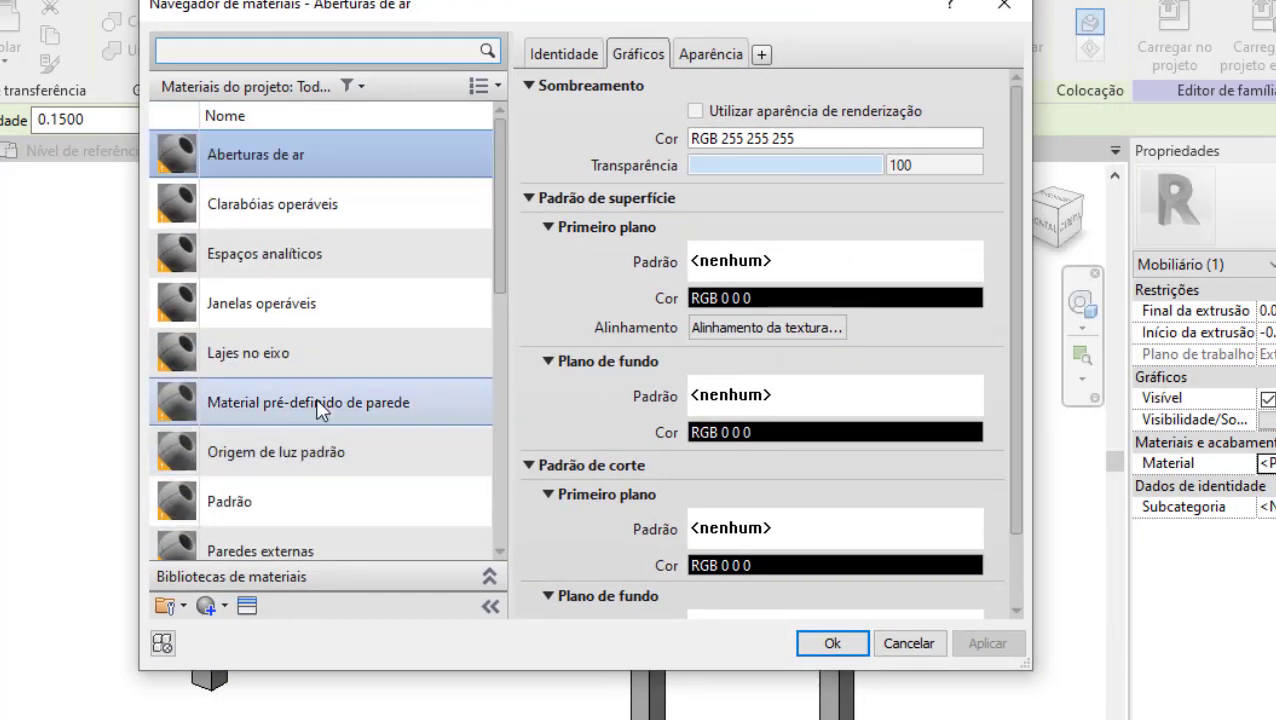
Create a new project material and rename it "madeira pergolado".
left_click(225, 608)
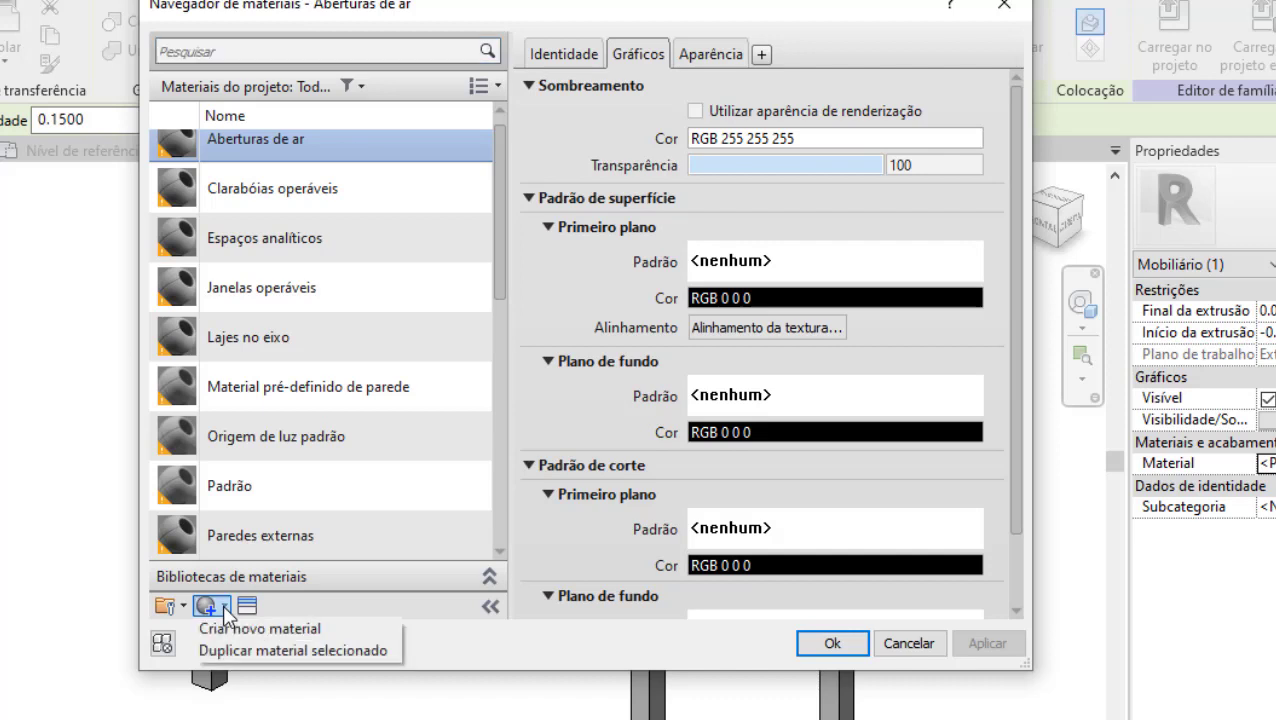
left_click(205, 626)
right_click(263, 334)
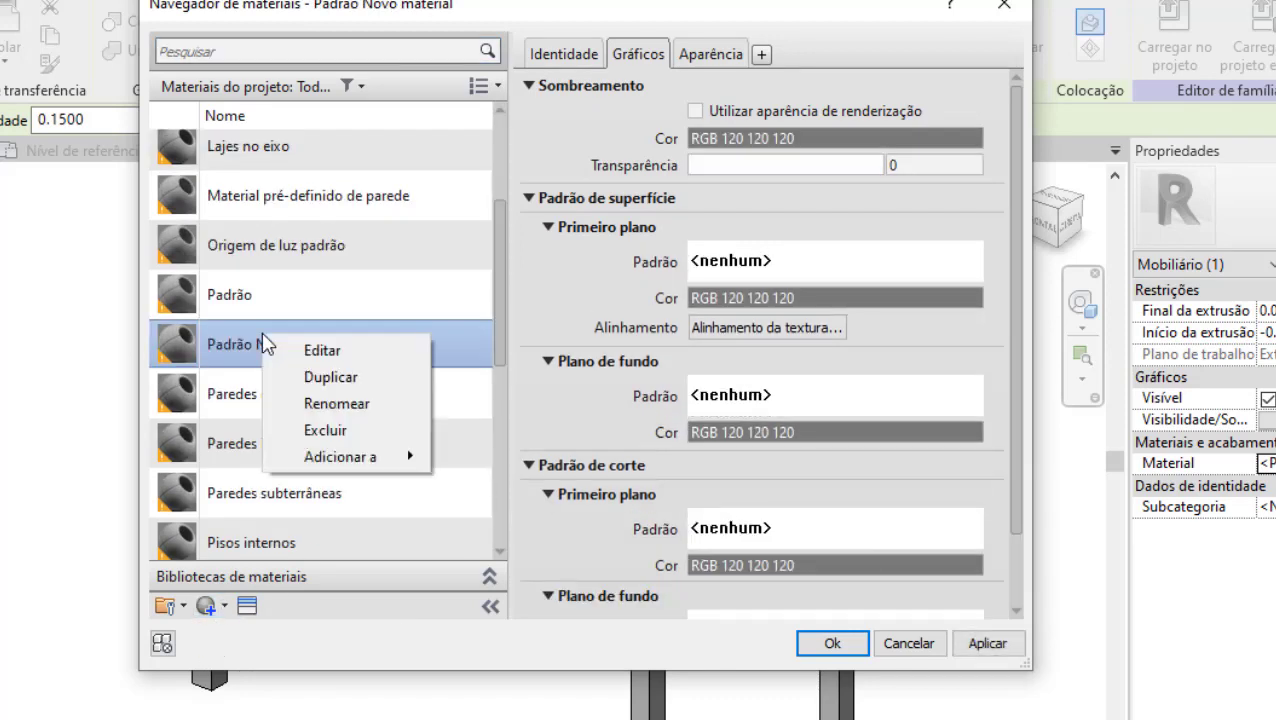
left_click(337, 404)
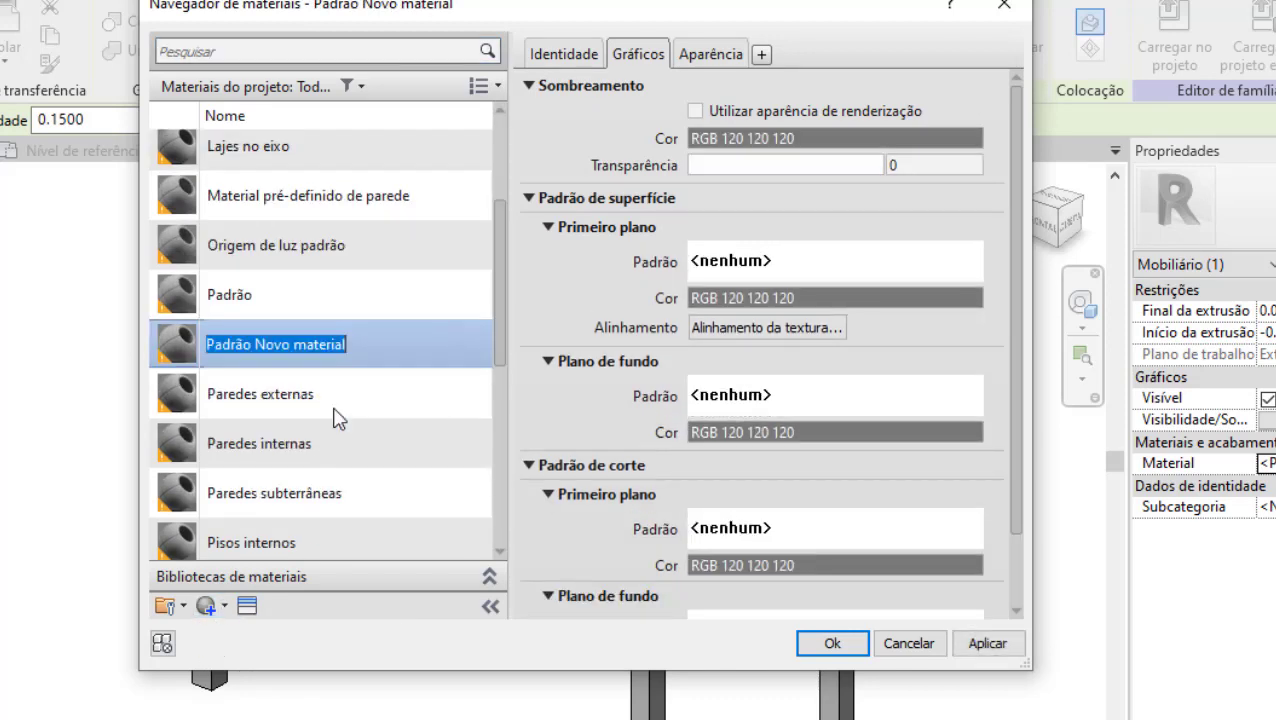
type("n")
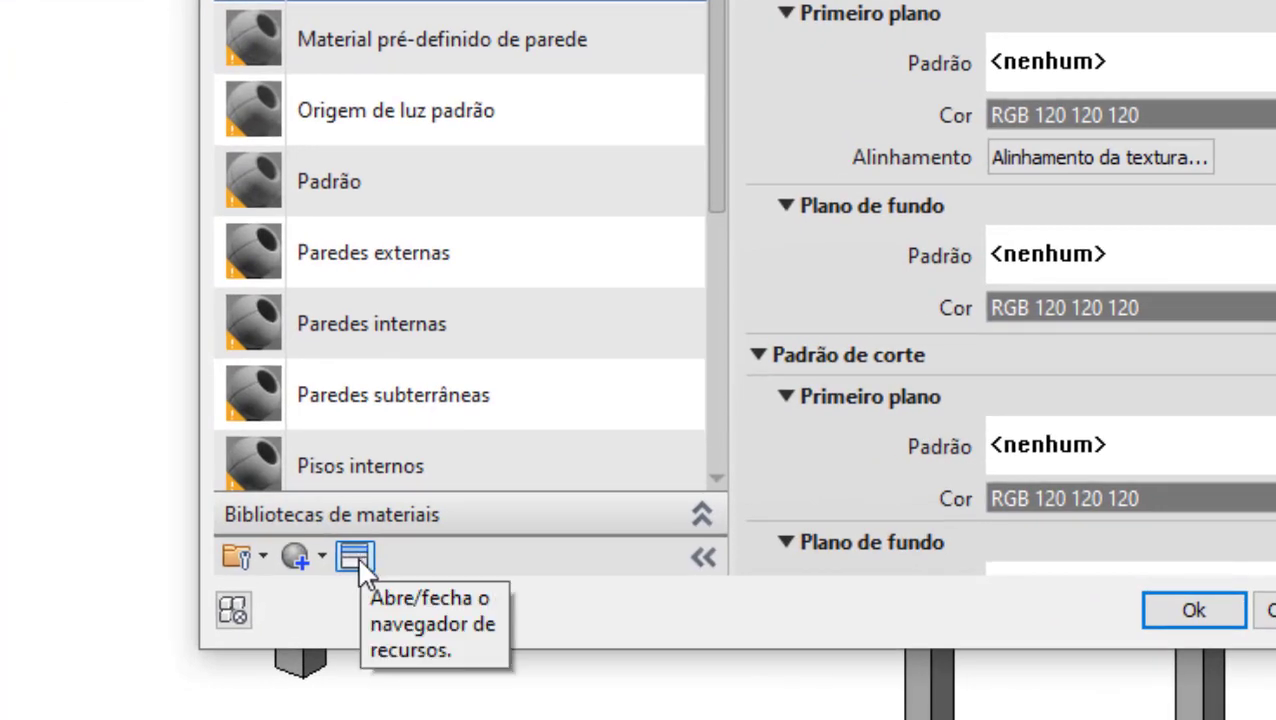
Search the asset library for "madeira" and replace the new material's appearance with the opaque Cerejeira wood asset.
left_click(356, 558)
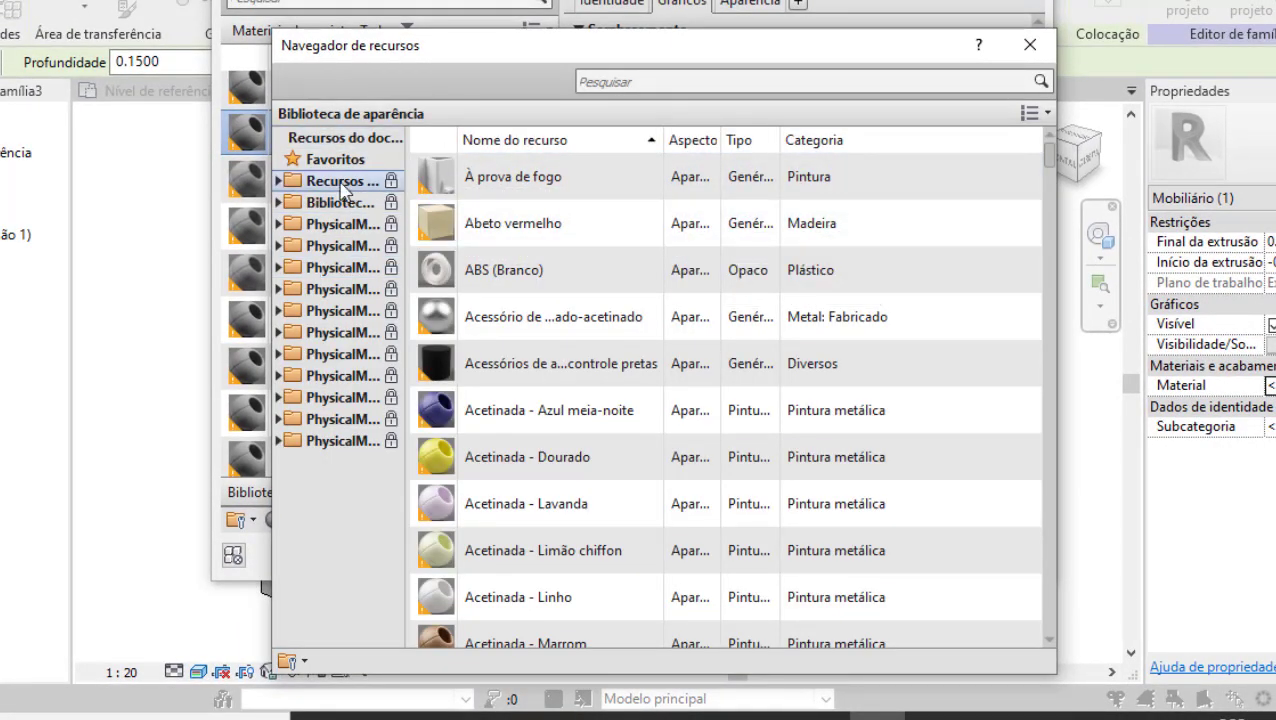
left_click(767, 77)
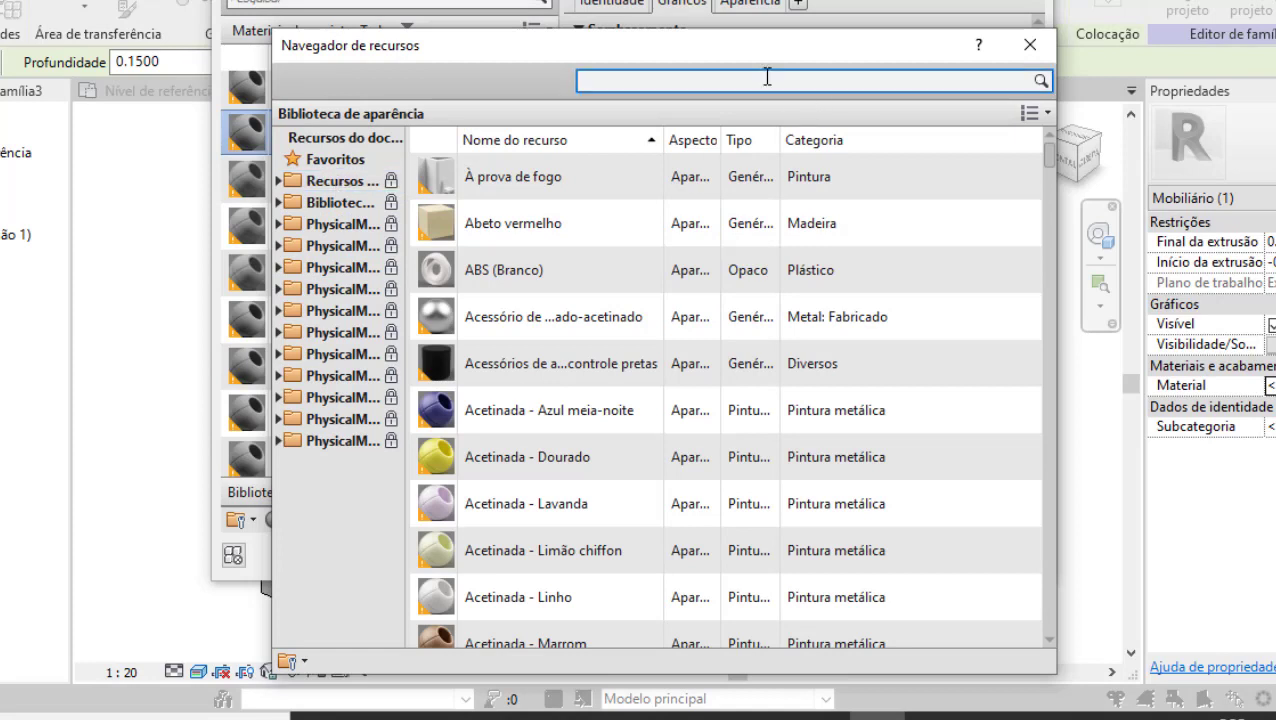
type("madeira")
key("Return")
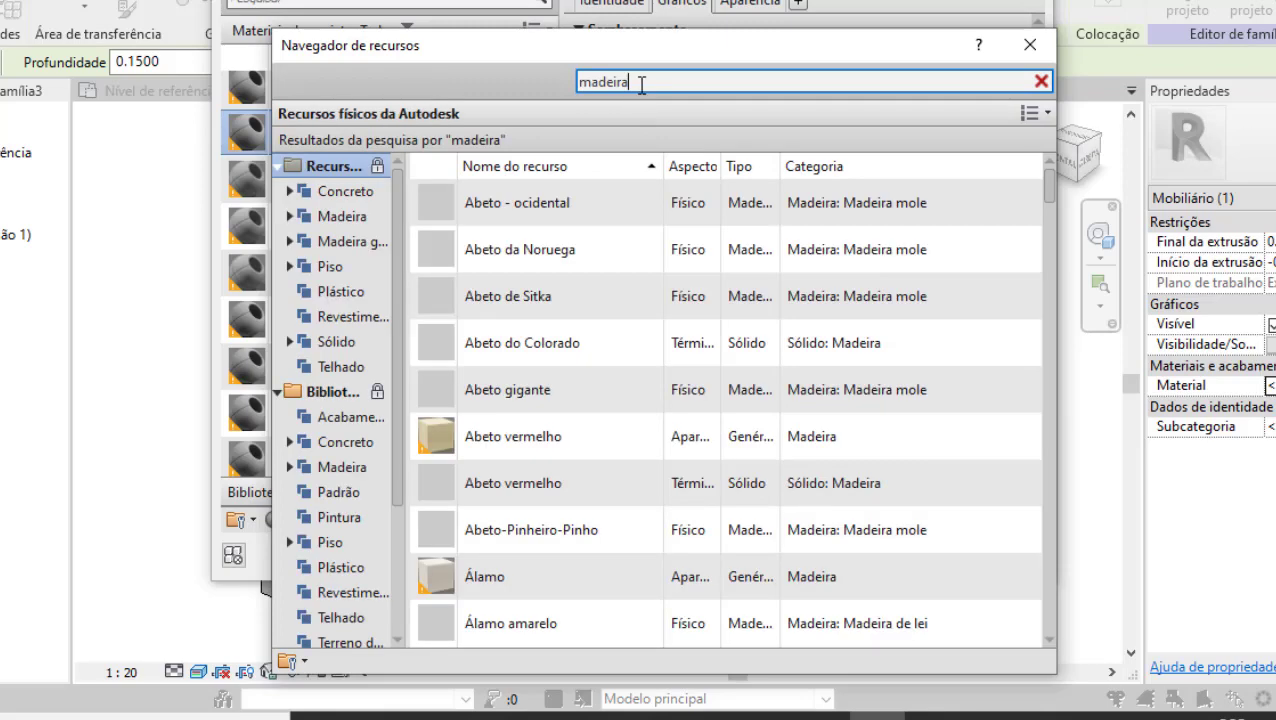
scroll(585, 440, "down", 2)
scroll(585, 440, "down", 8)
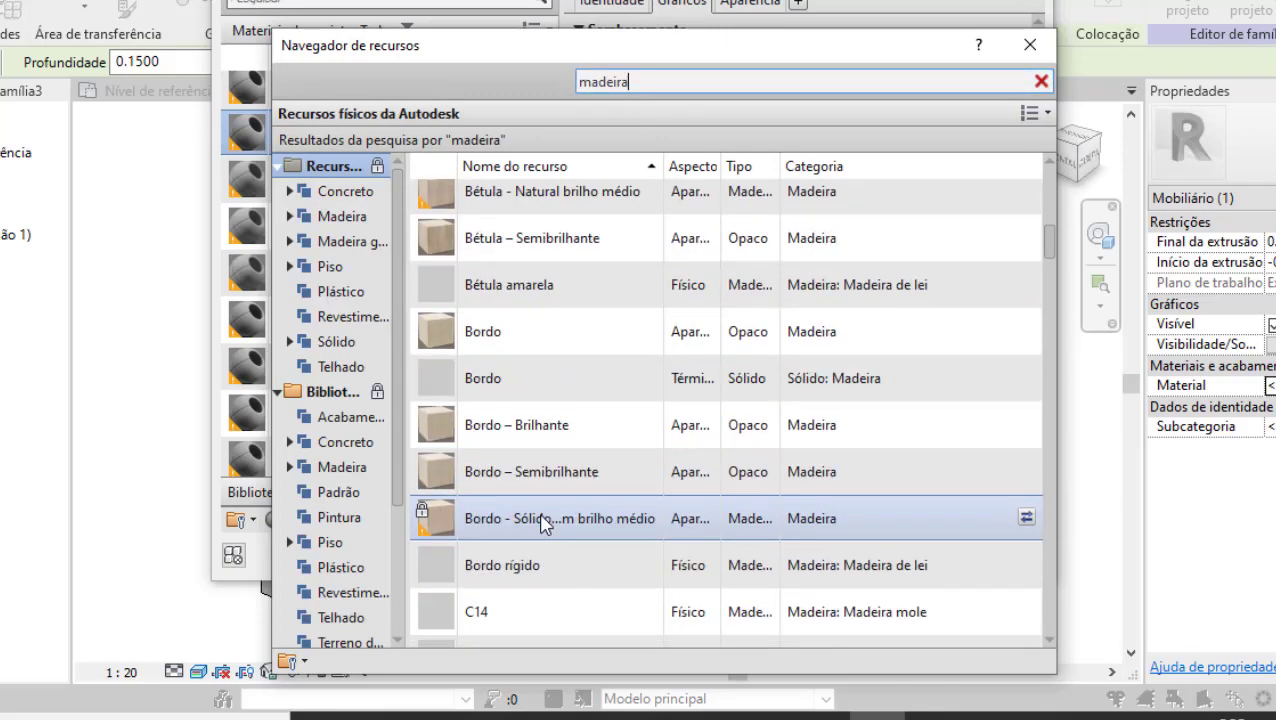
scroll(545, 527, "down", 3)
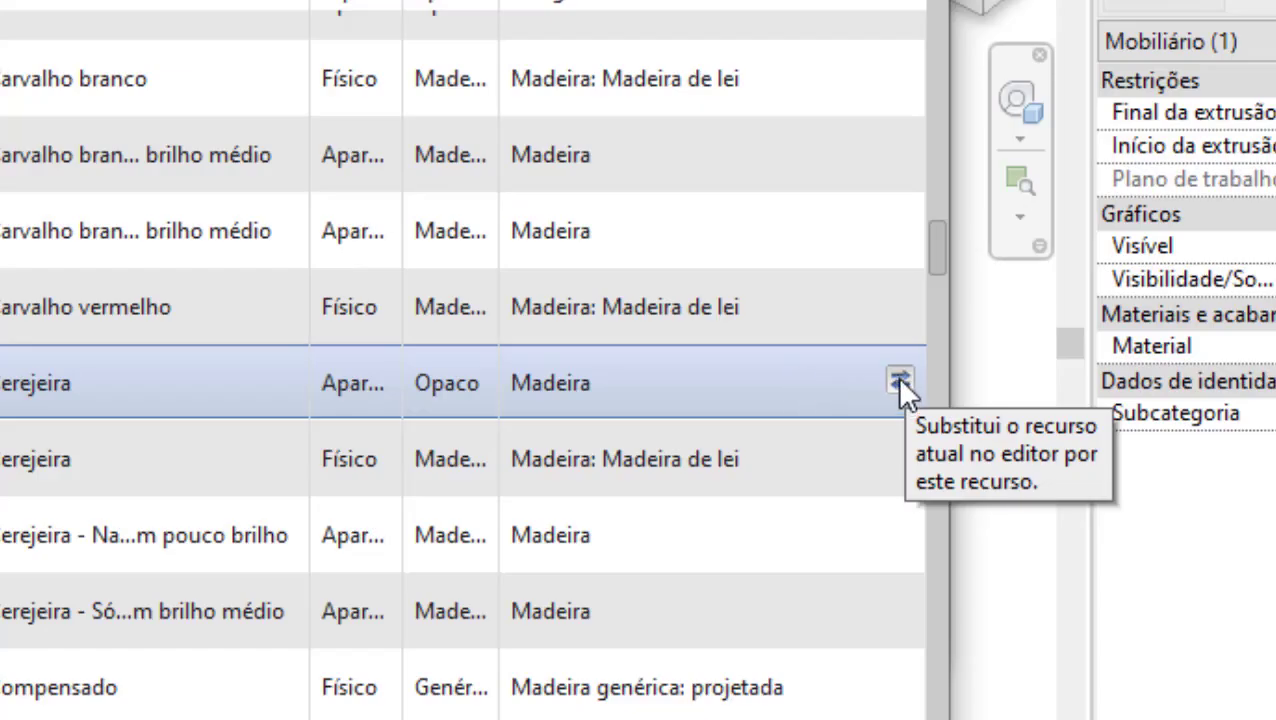
left_click(900, 381)
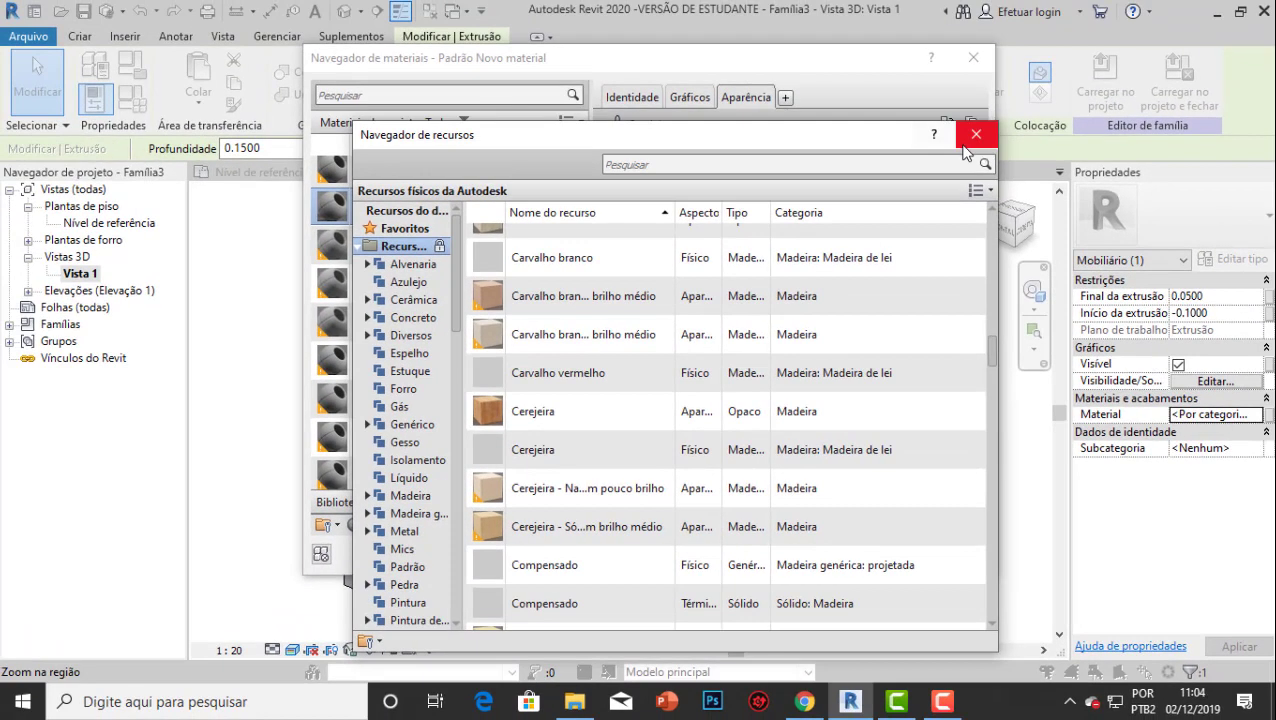
left_click(966, 146)
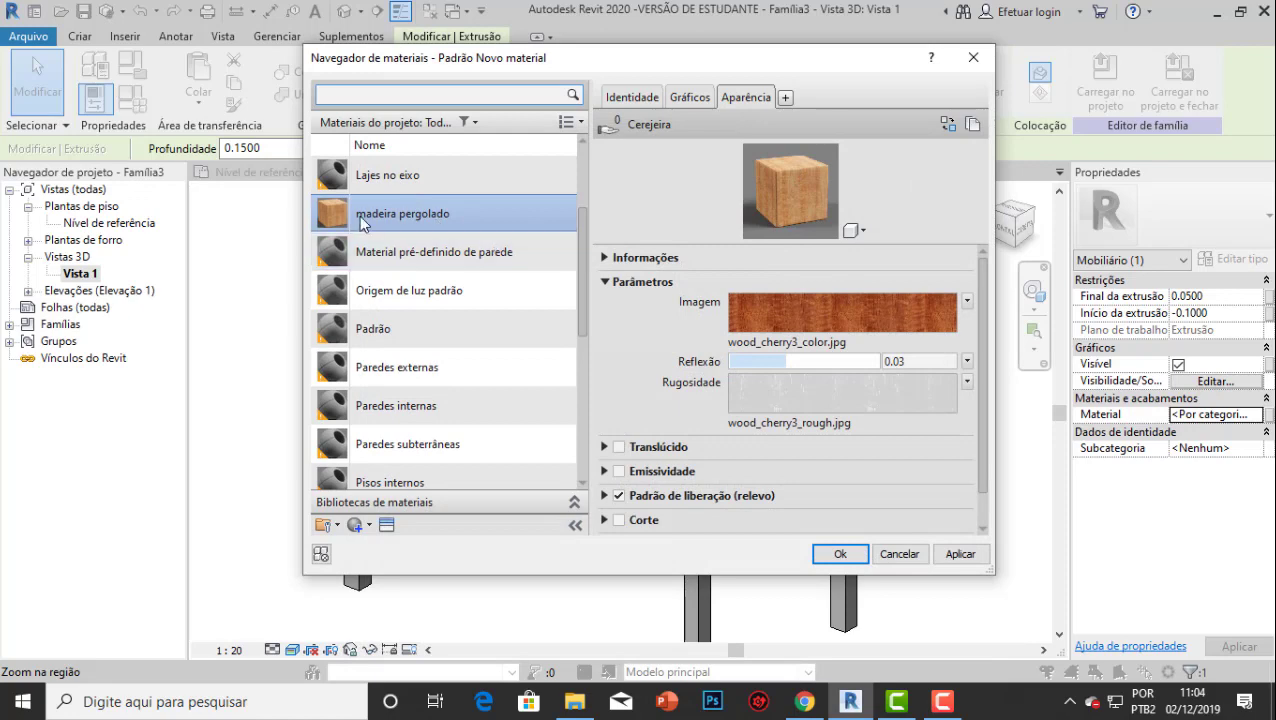
Apply the madeira pergolado material to the crosspieces and inspect the finished pergola from several sides.
left_click(960, 556)
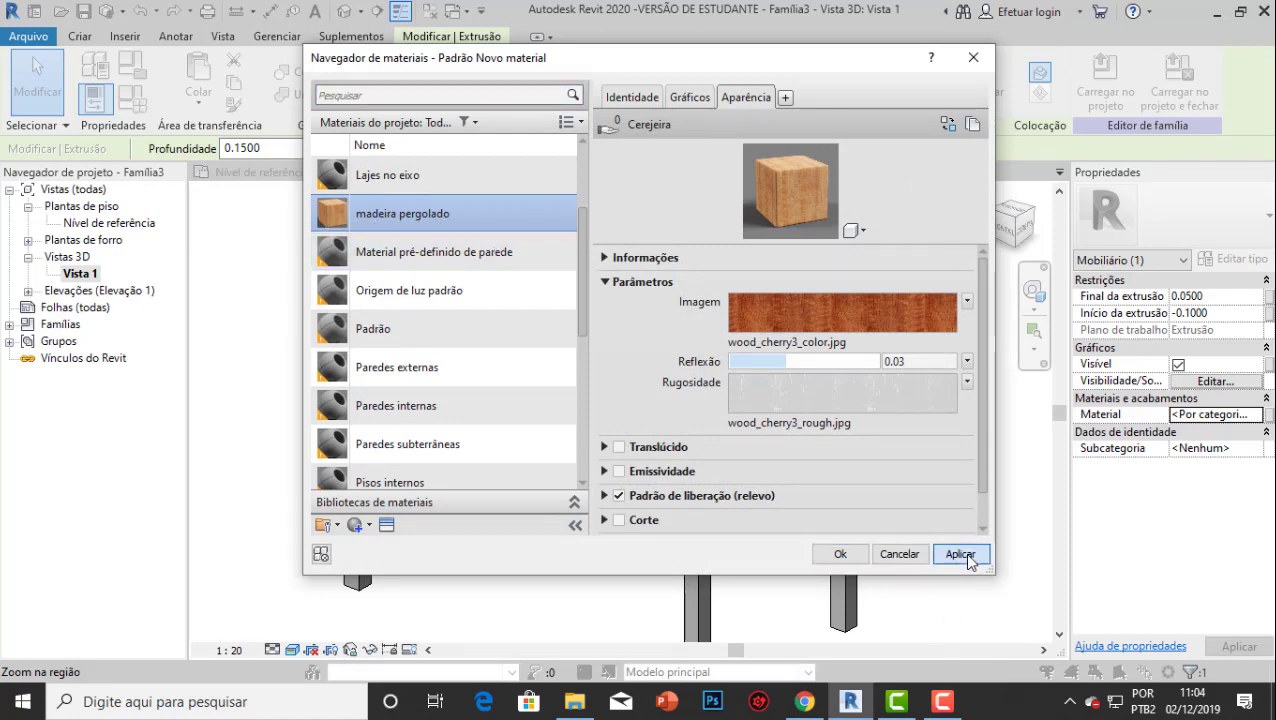
left_click(850, 556)
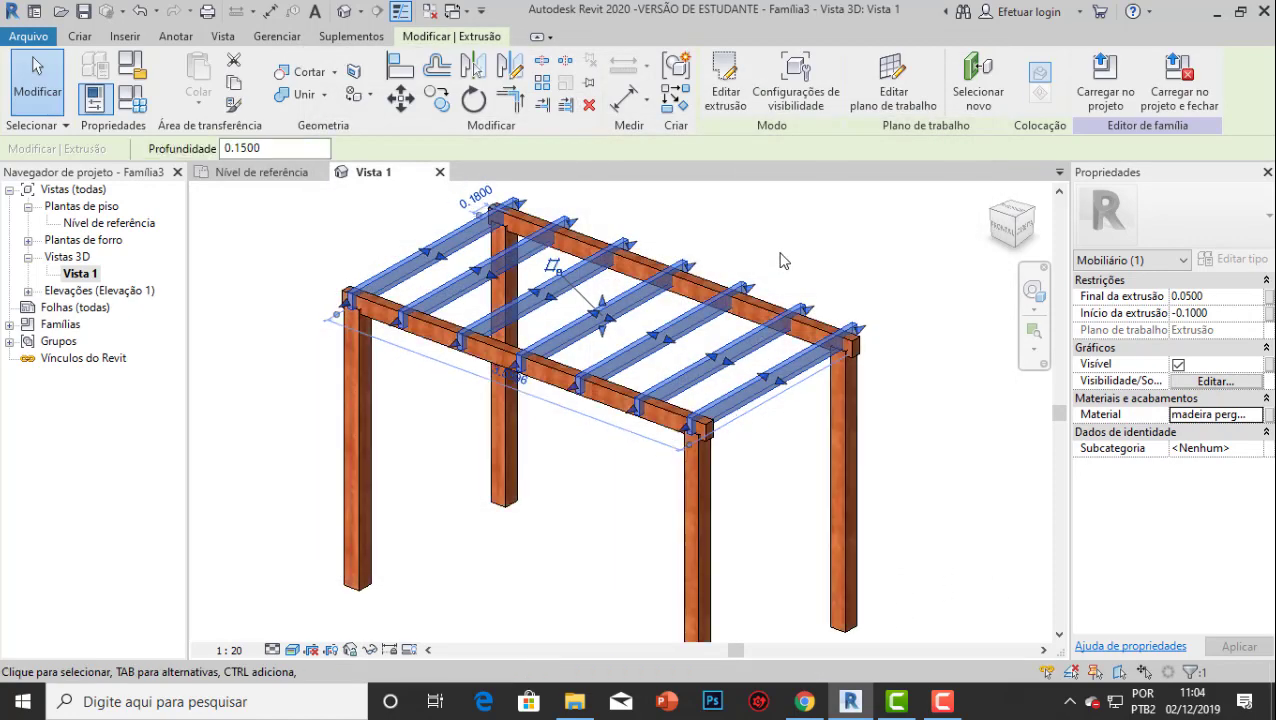
left_click(768, 249)
middle_click_drag(743, 276, 473, 417, "shift")
scroll(590, 461, "up", 2)
scroll(612, 442, "down", 1)
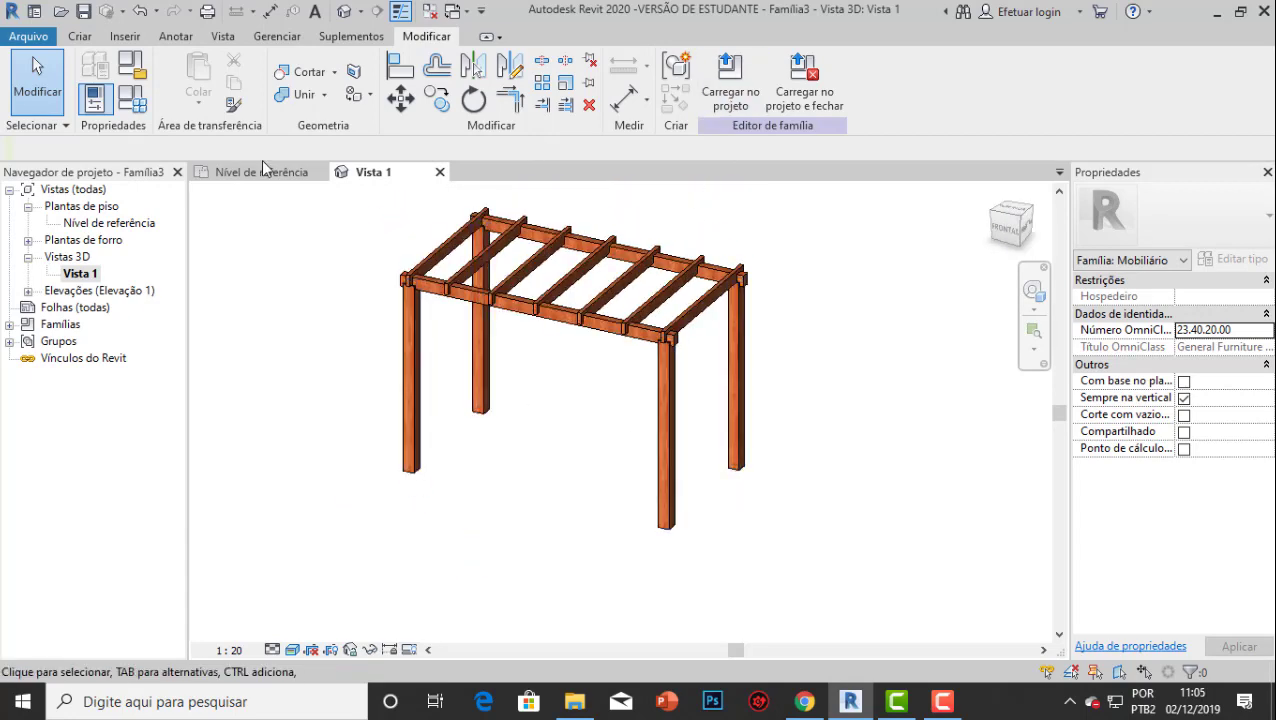
Save the family to the desktop as an .rfa file named "familia pergolado".
left_click(36, 39)
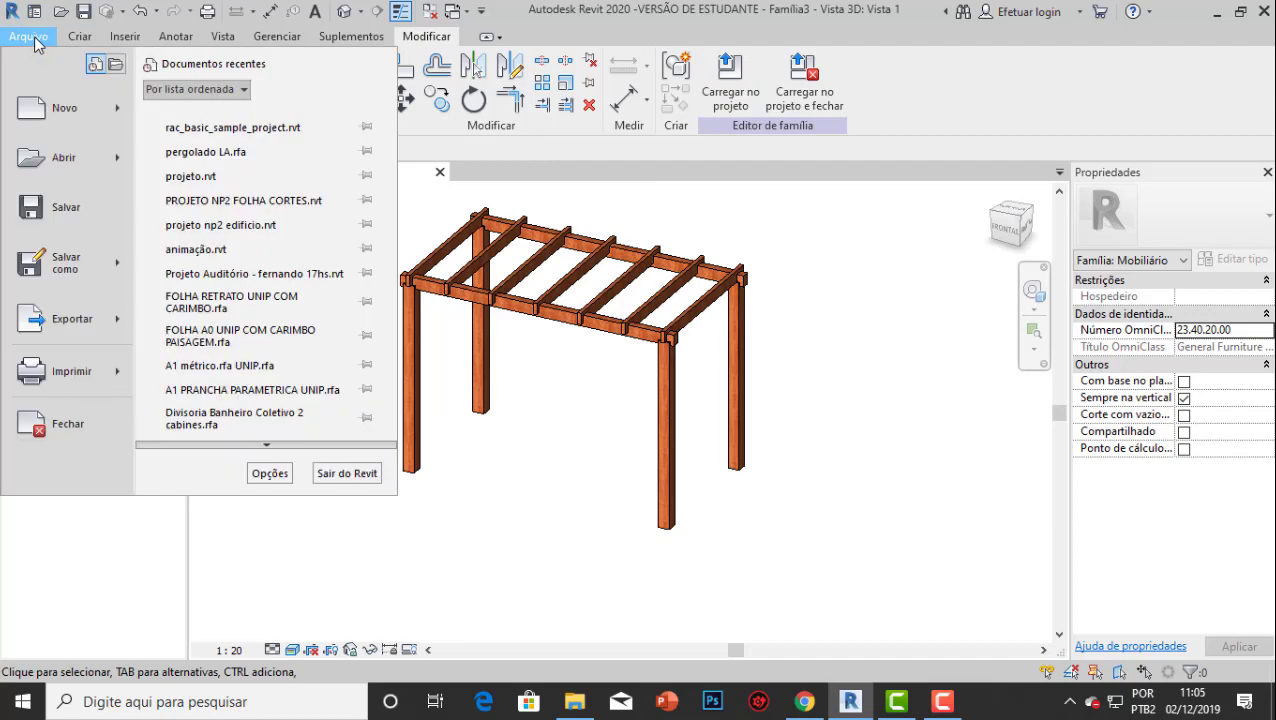
left_click(637, 250)
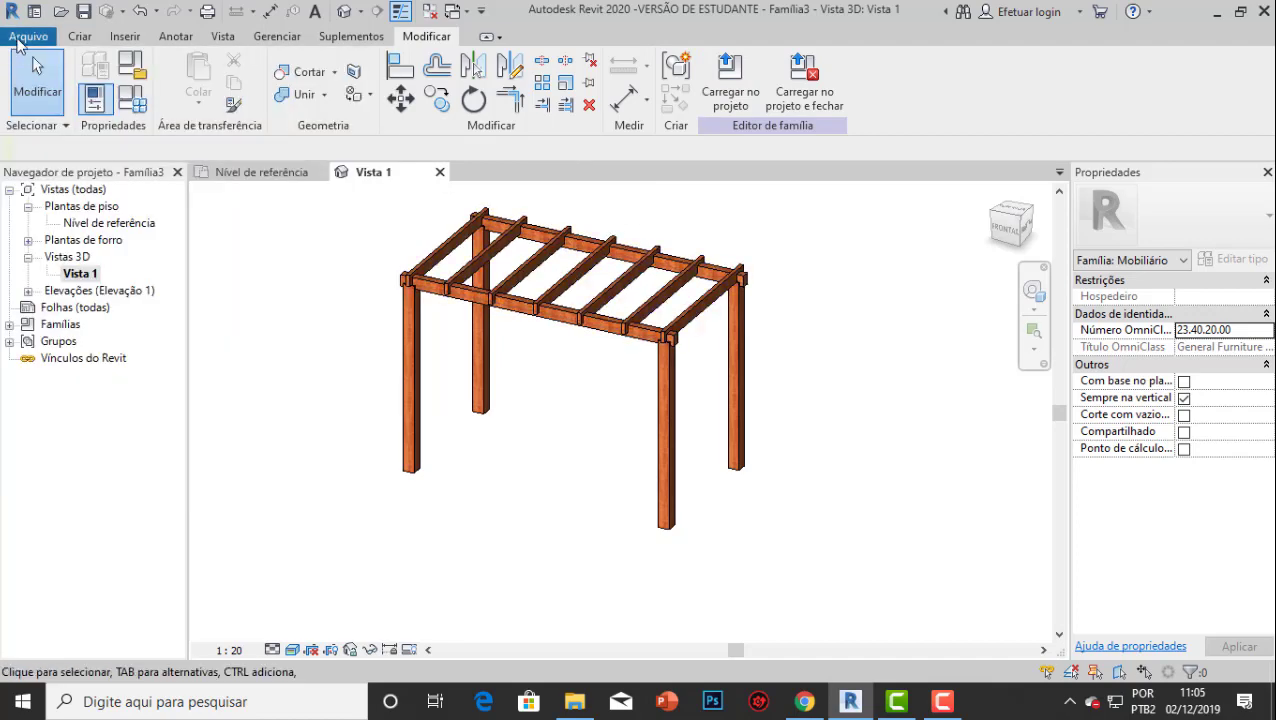
left_click(19, 40)
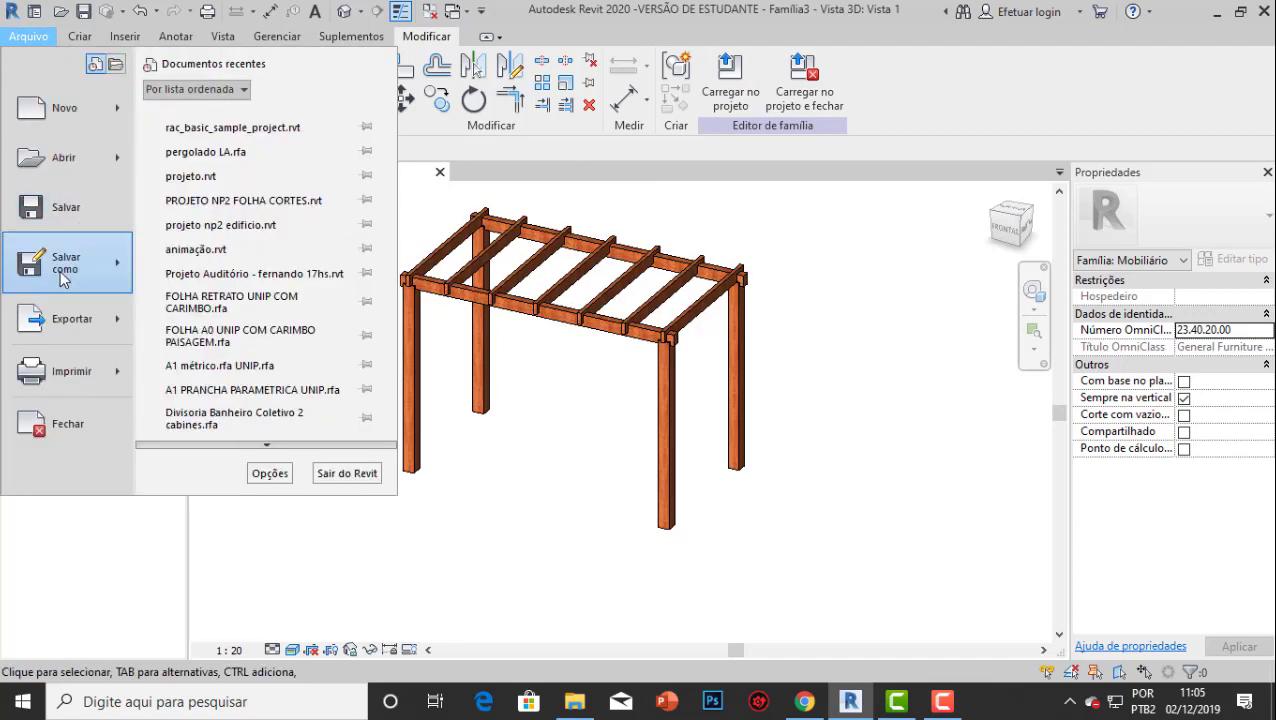
mouse_move(60, 270)
left_click(250, 255)
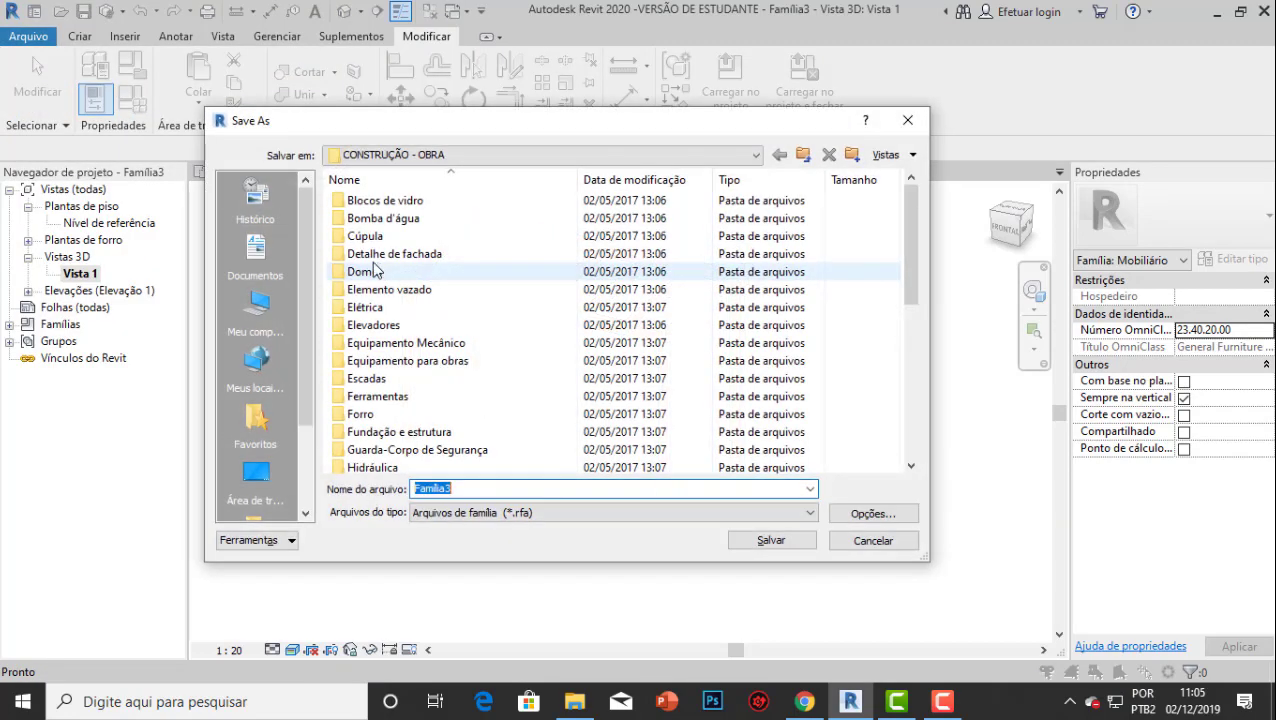
left_click(255, 476)
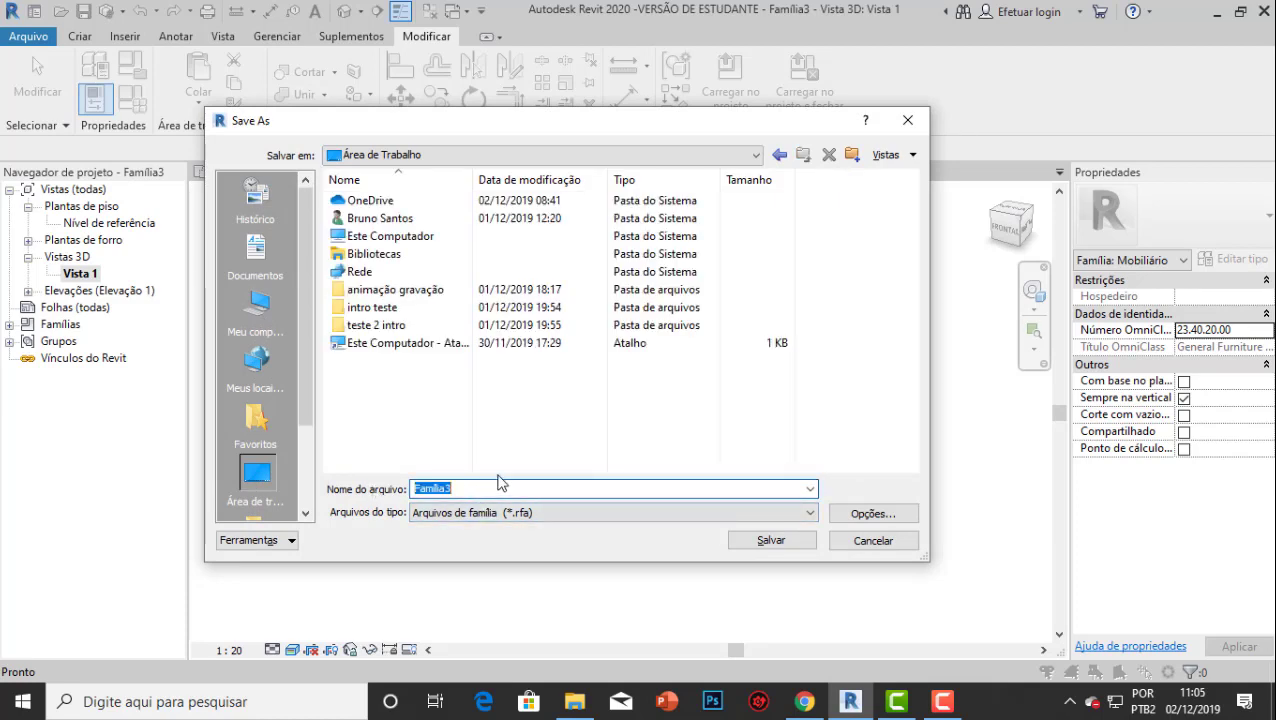
type("familia")
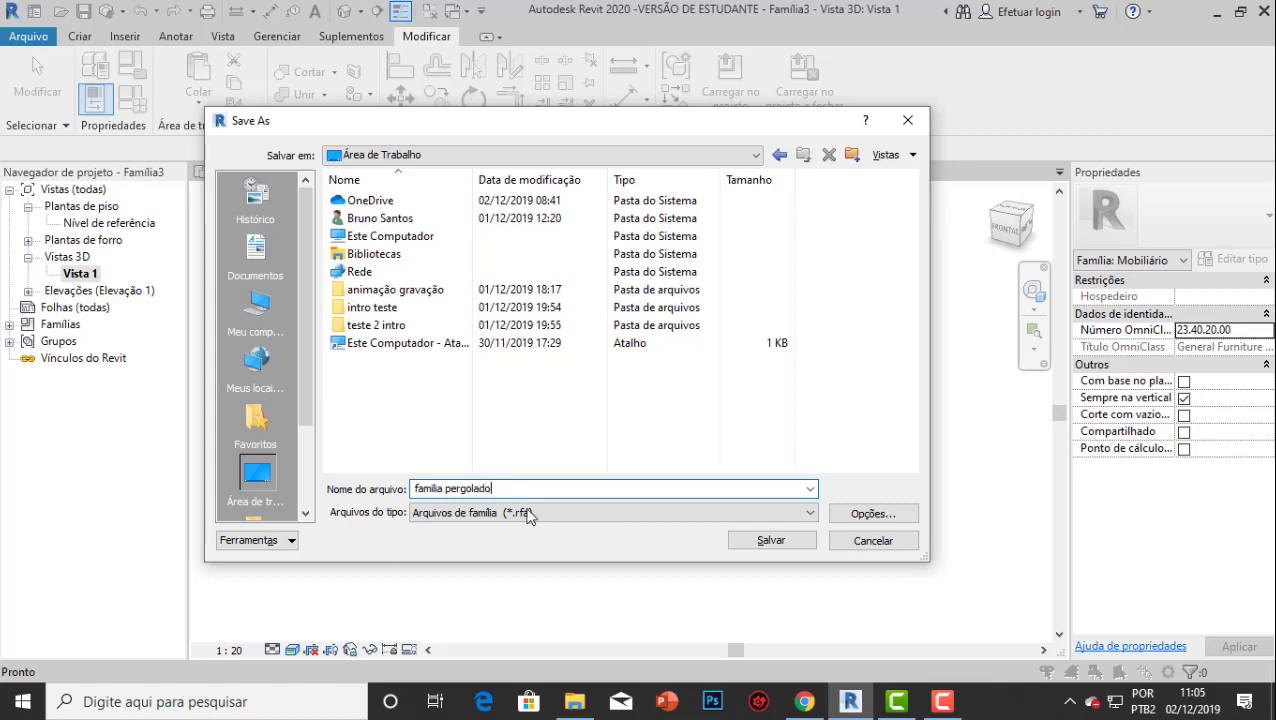
left_click(448, 511)
left_click(476, 512)
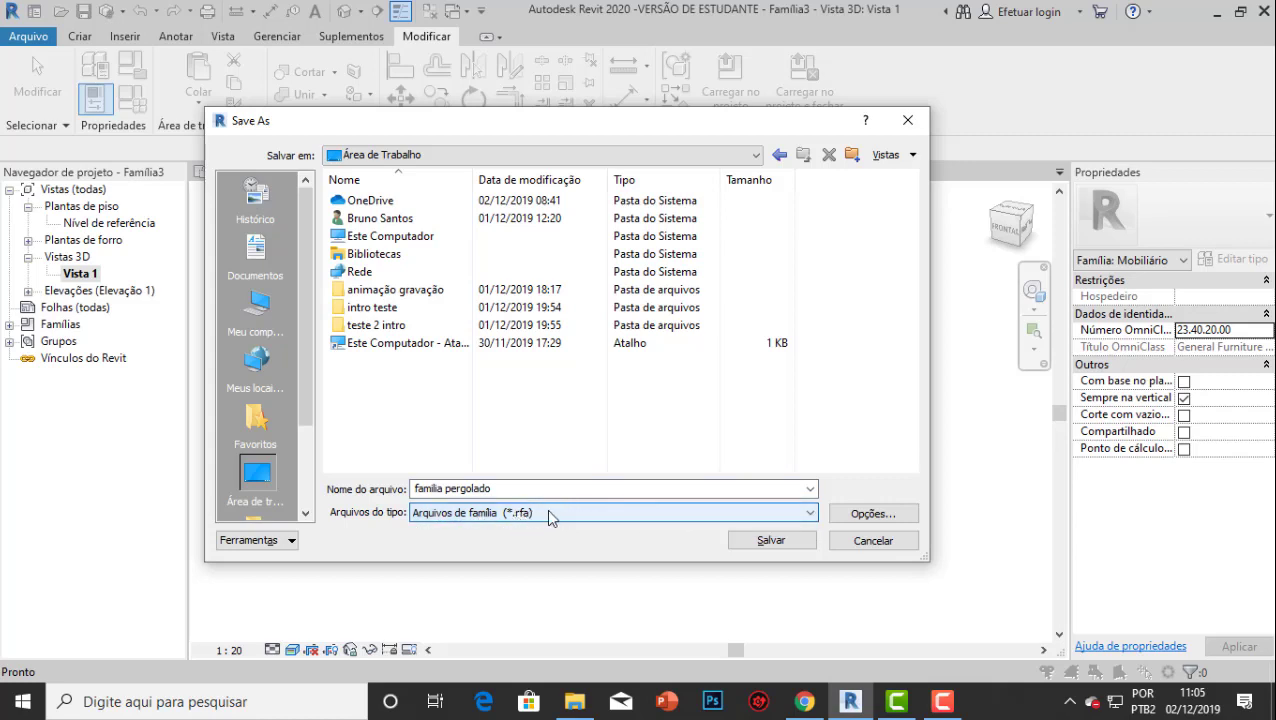
left_click(758, 546)
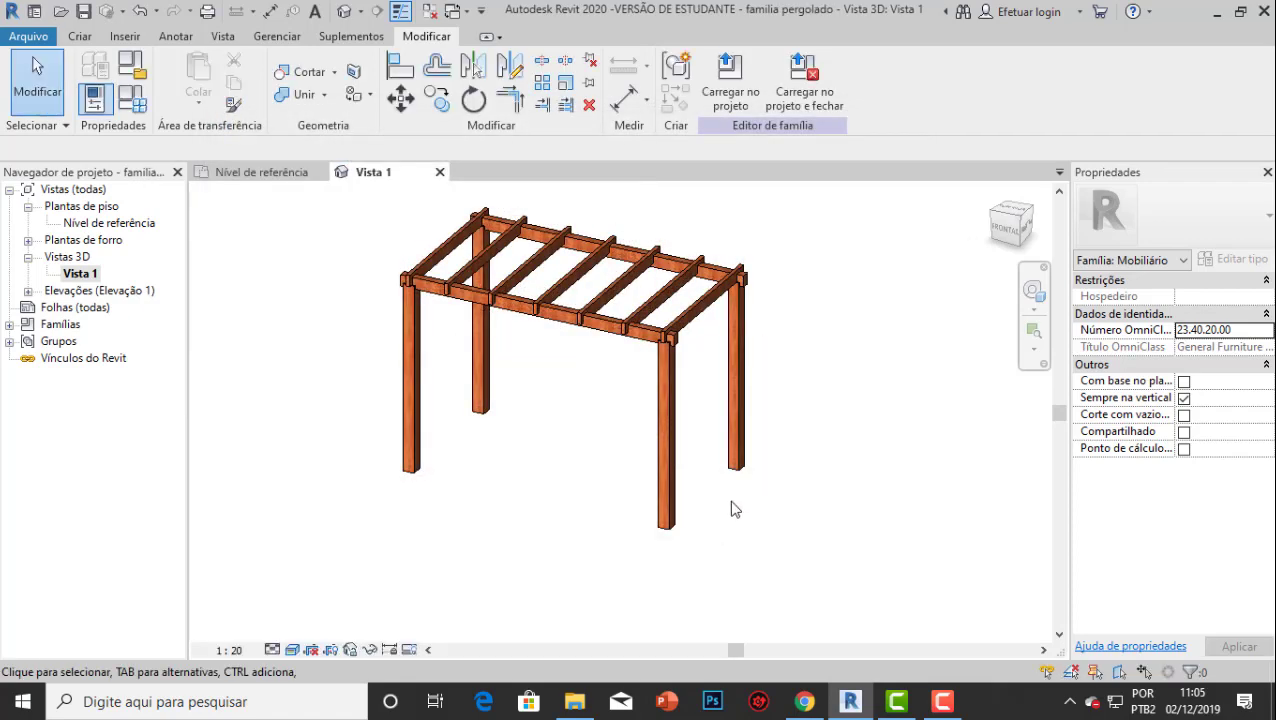
Close the family's 3D view and open the recent project rac_basic_sample_project from the home screen.
left_click(440, 172)
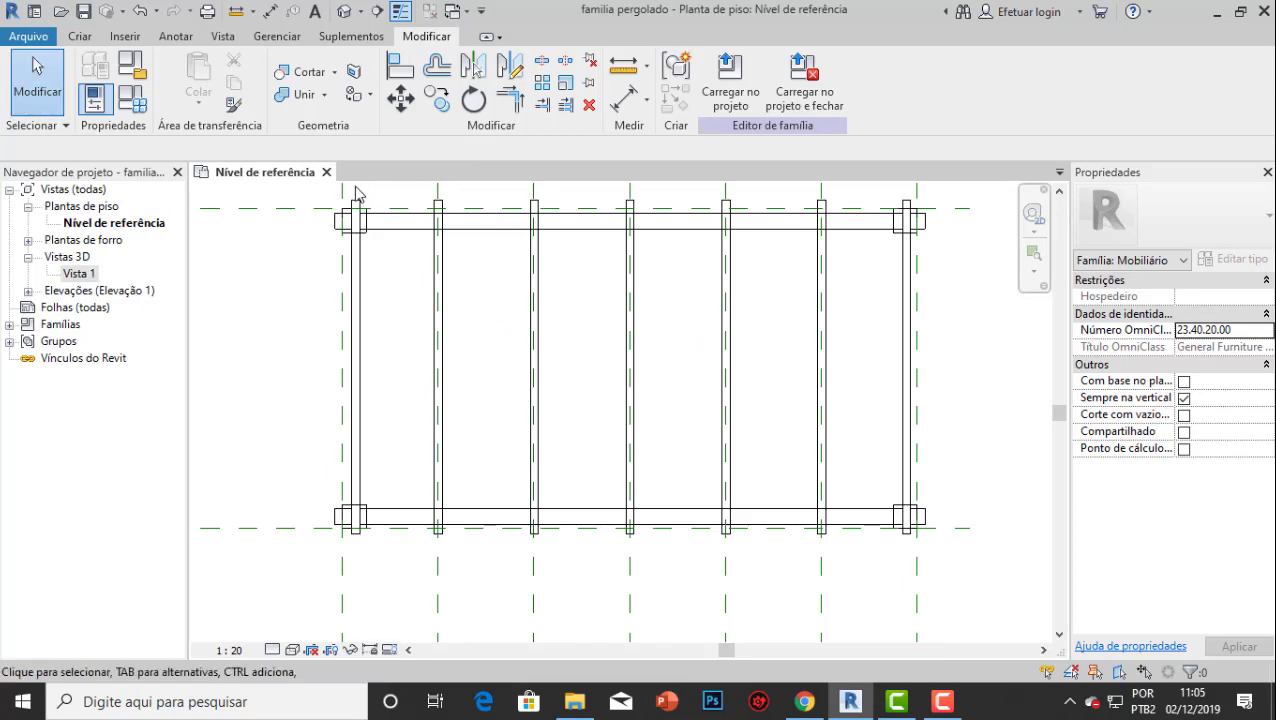
key("ctrl+d")
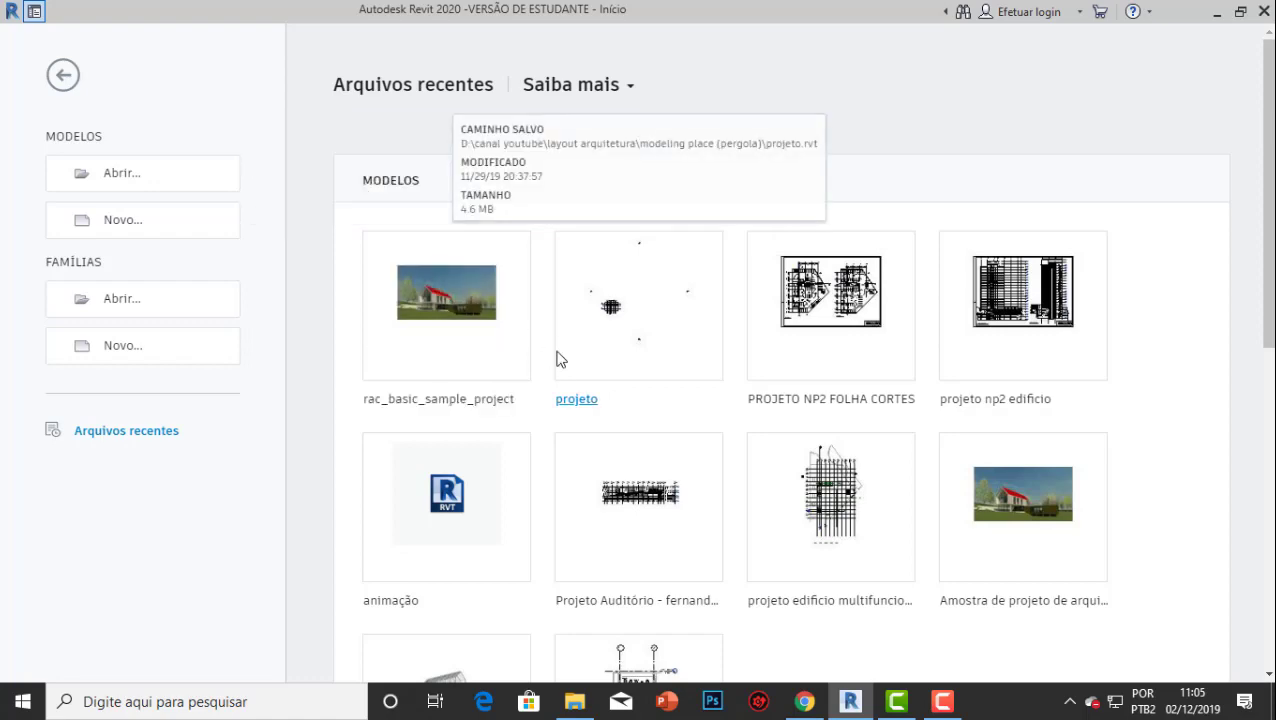
left_click(463, 400)
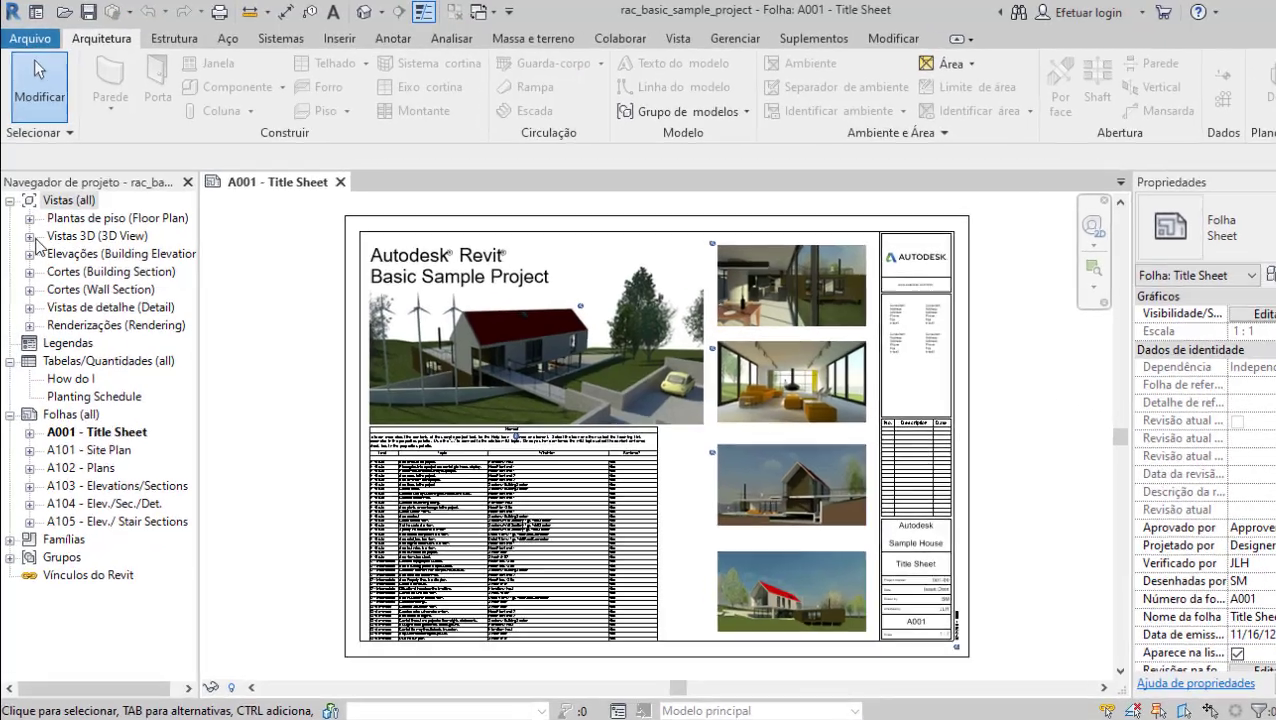
Open the Level 1 floor plan of the sample project.
left_click(28, 222)
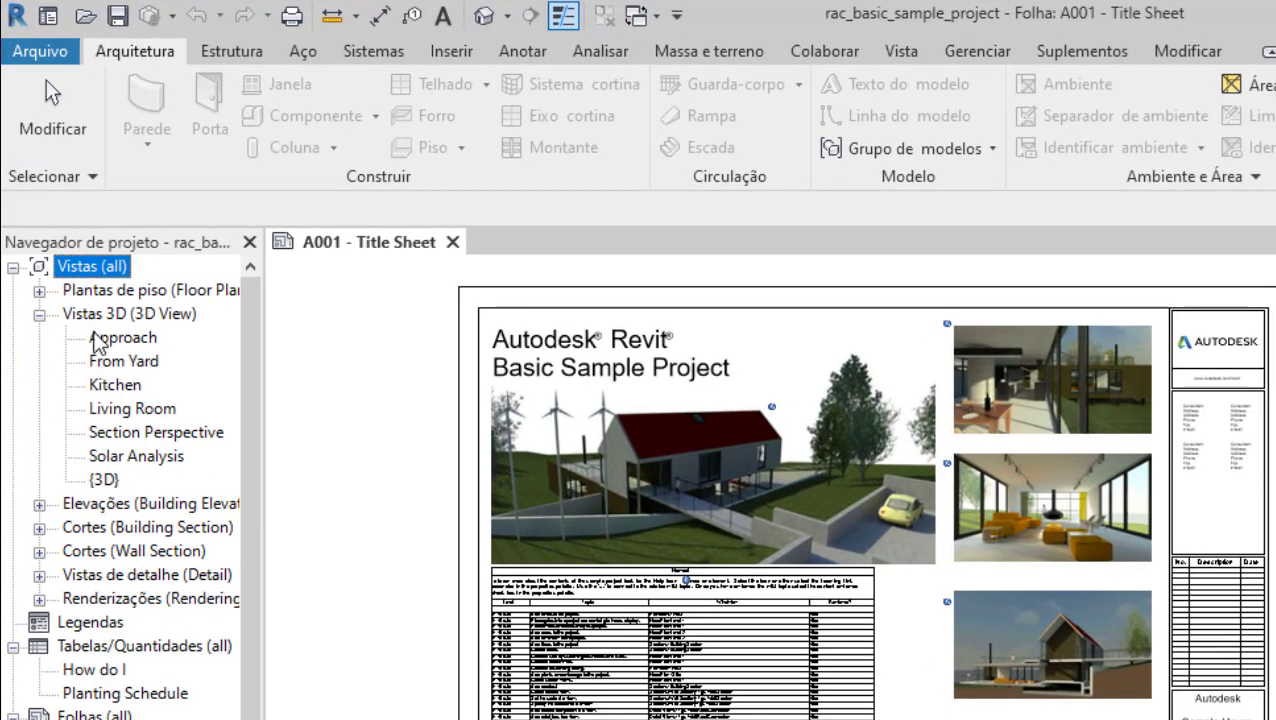
scroll(14, 475, "down", 1)
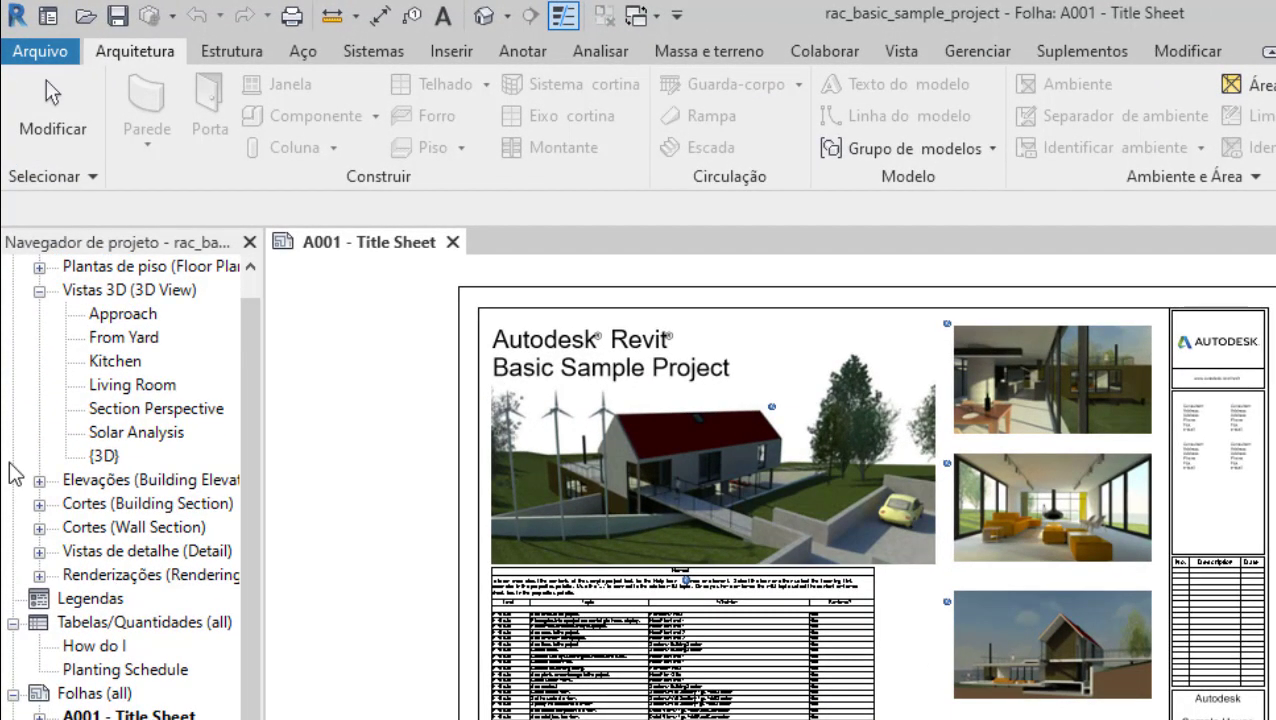
scroll(48, 570, "up", 1)
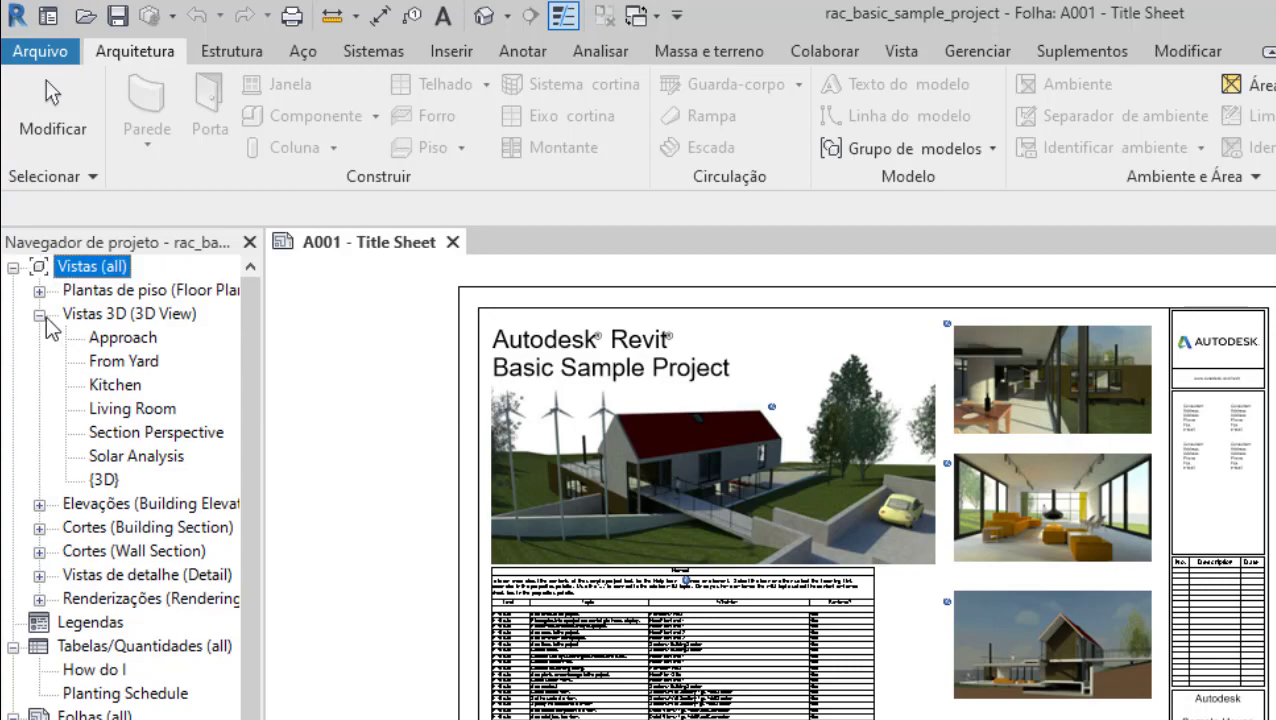
left_click(39, 314)
left_click(39, 291)
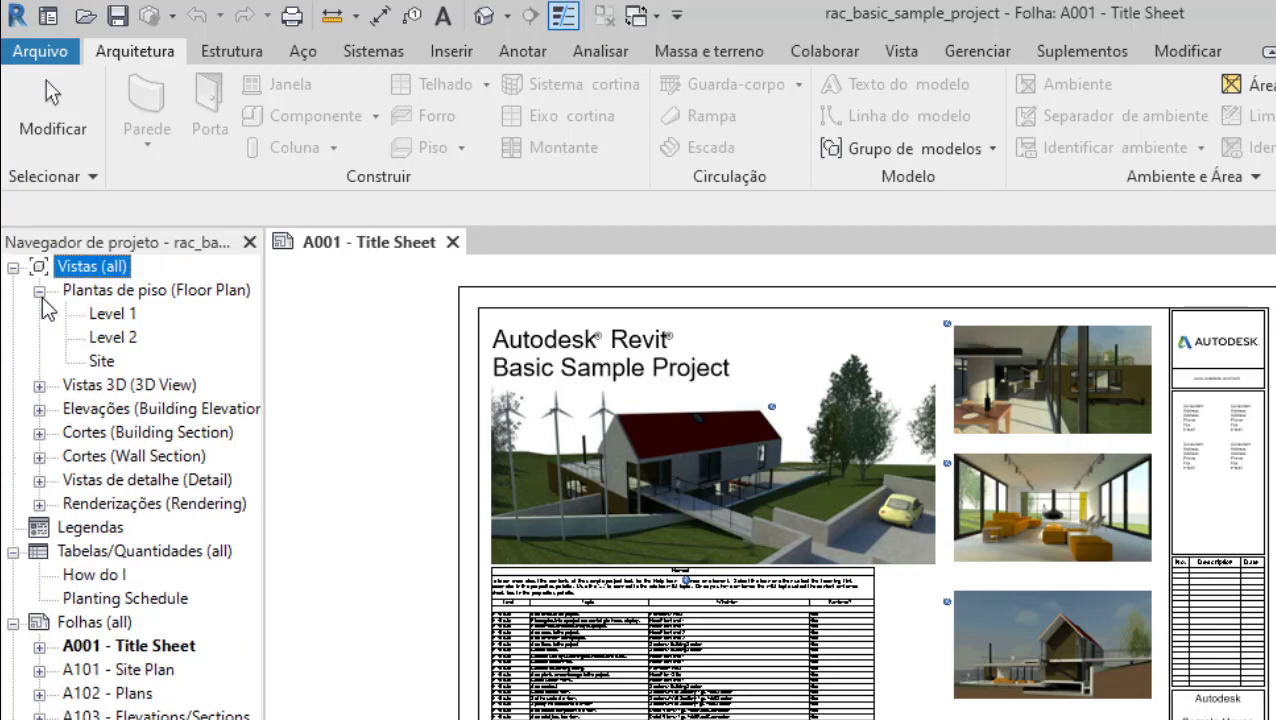
double_click(108, 316)
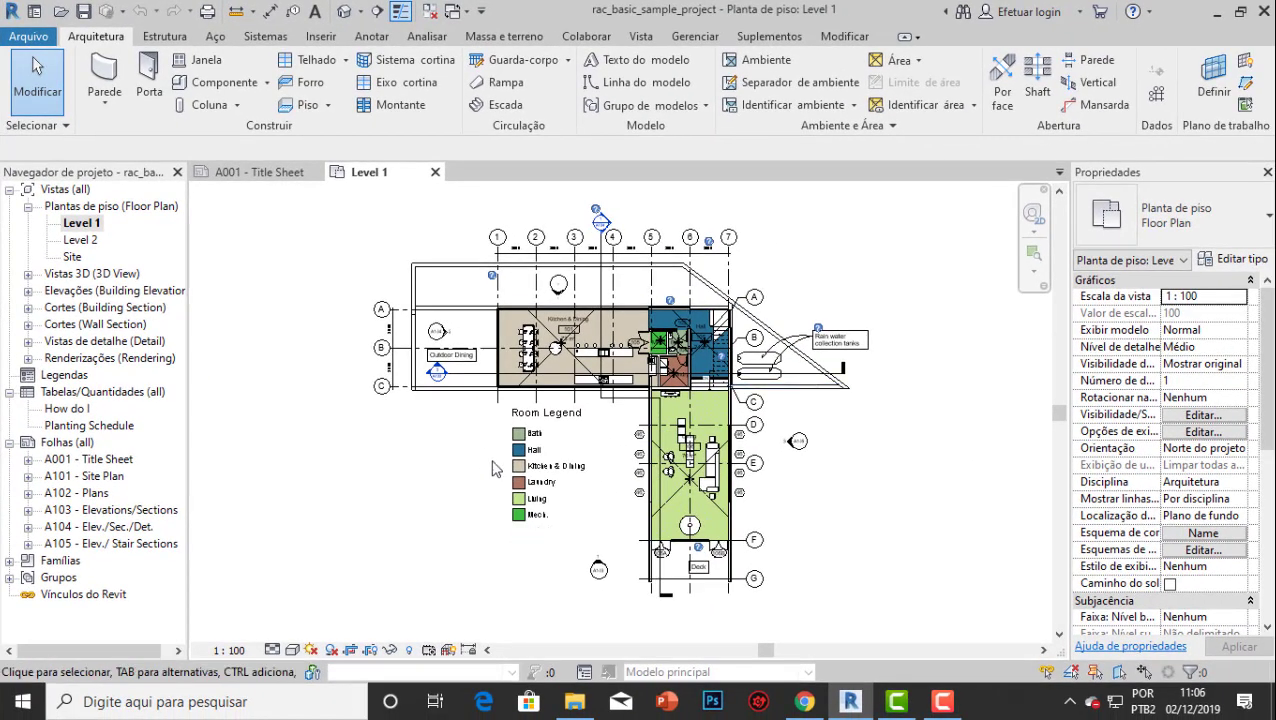
Start placing a component and load the family file familia pergolado.rfa from the desktop into the project.
scroll(585, 483, "up", 3)
middle_click_drag(585, 483, 607, 463)
scroll(462, 408, "down", 2)
middle_click_drag(462, 408, 465, 356)
scroll(435, 335, "up", 1)
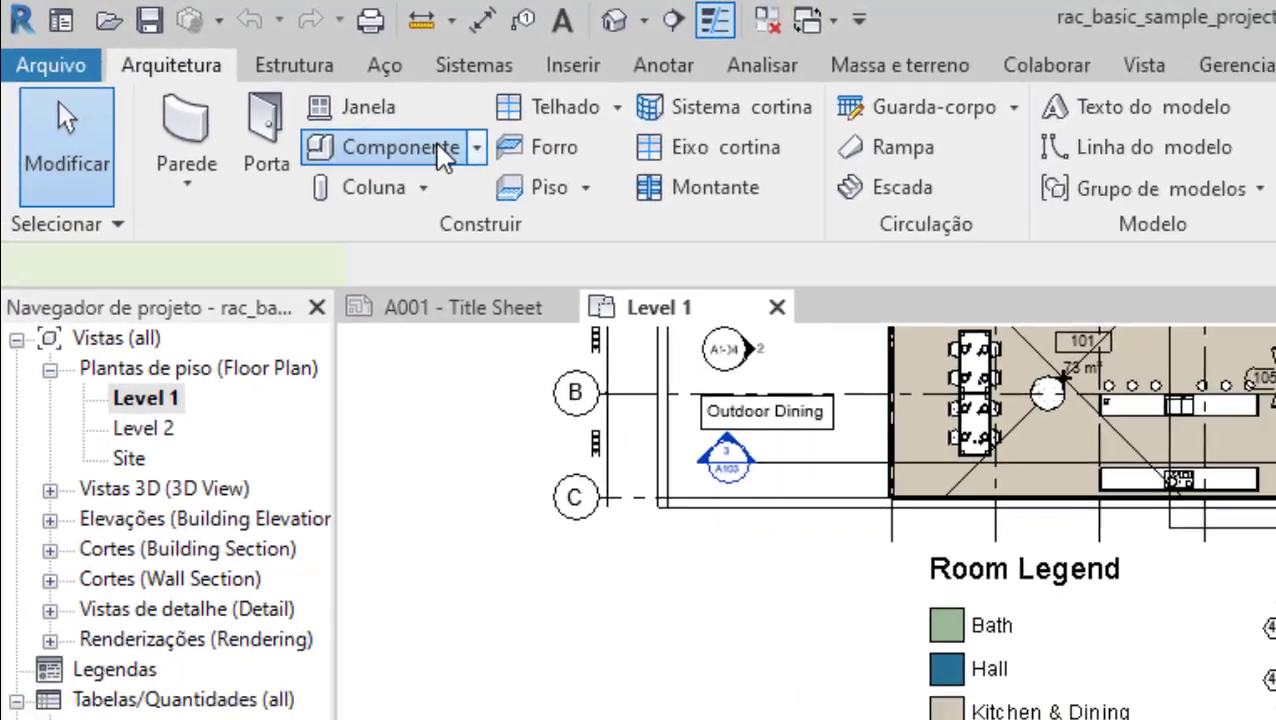
left_click(470, 161)
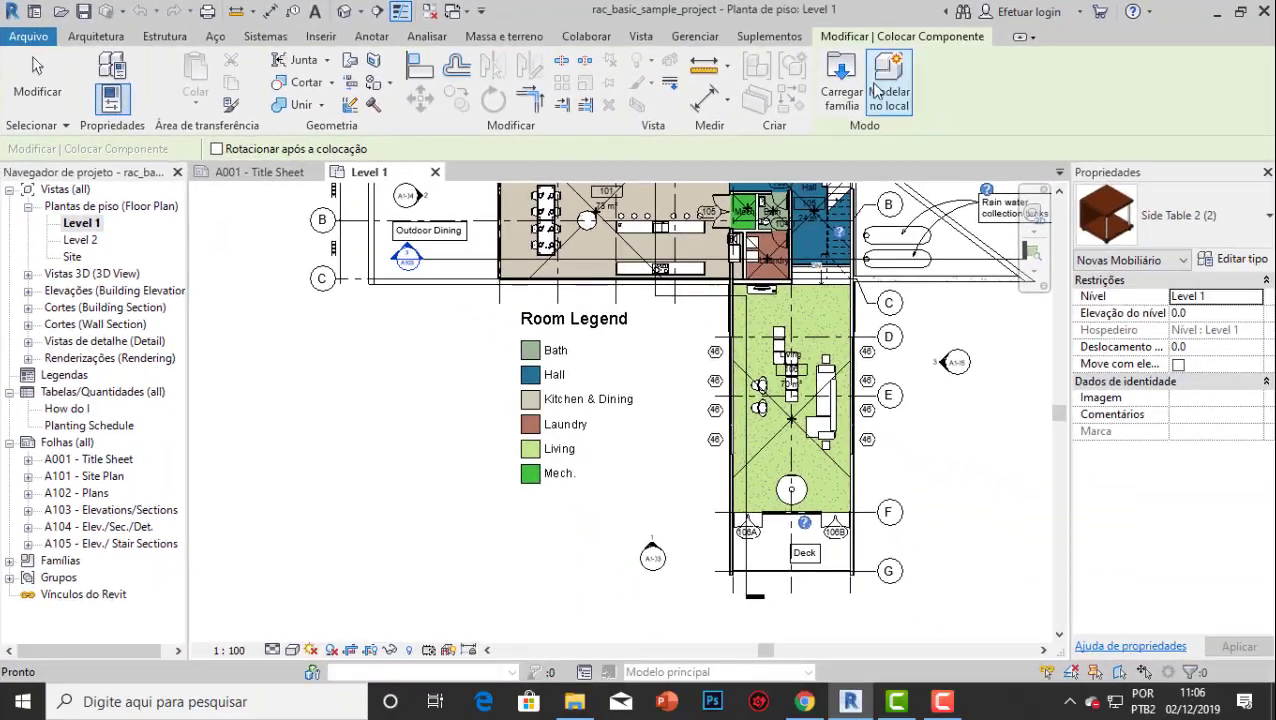
left_click(906, 88)
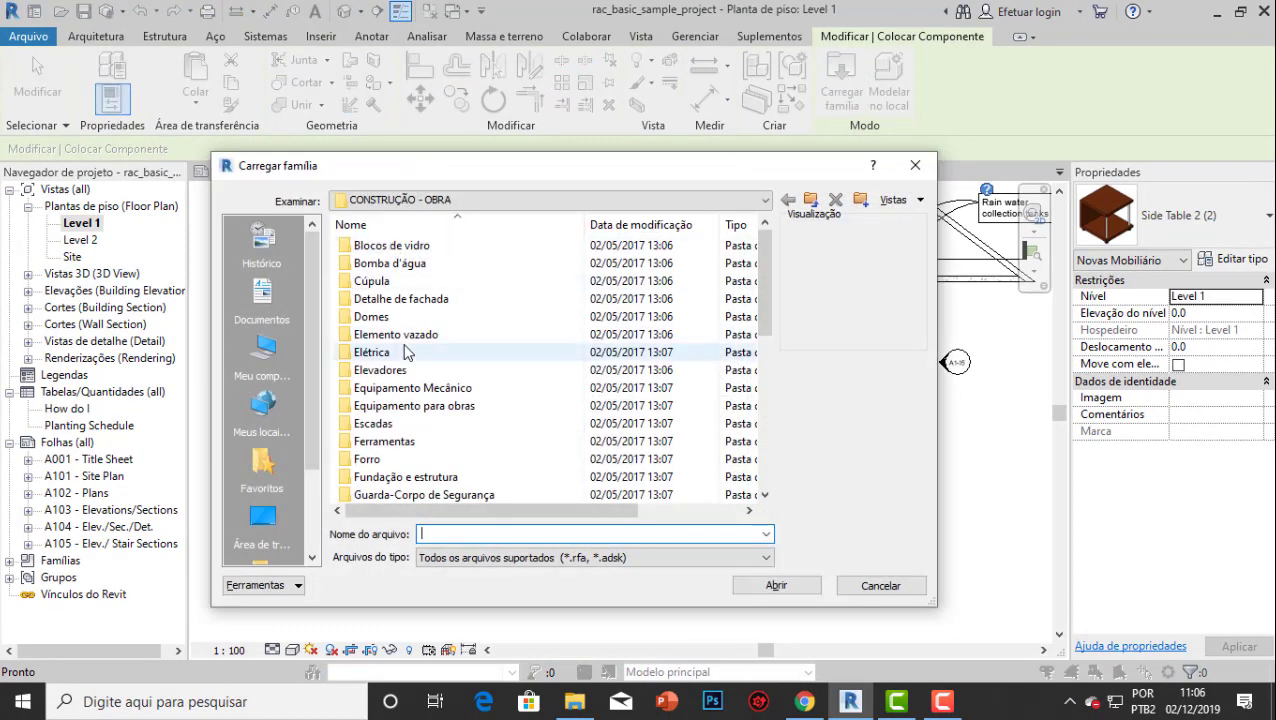
scroll(400, 350, "down", 1)
left_click(263, 517)
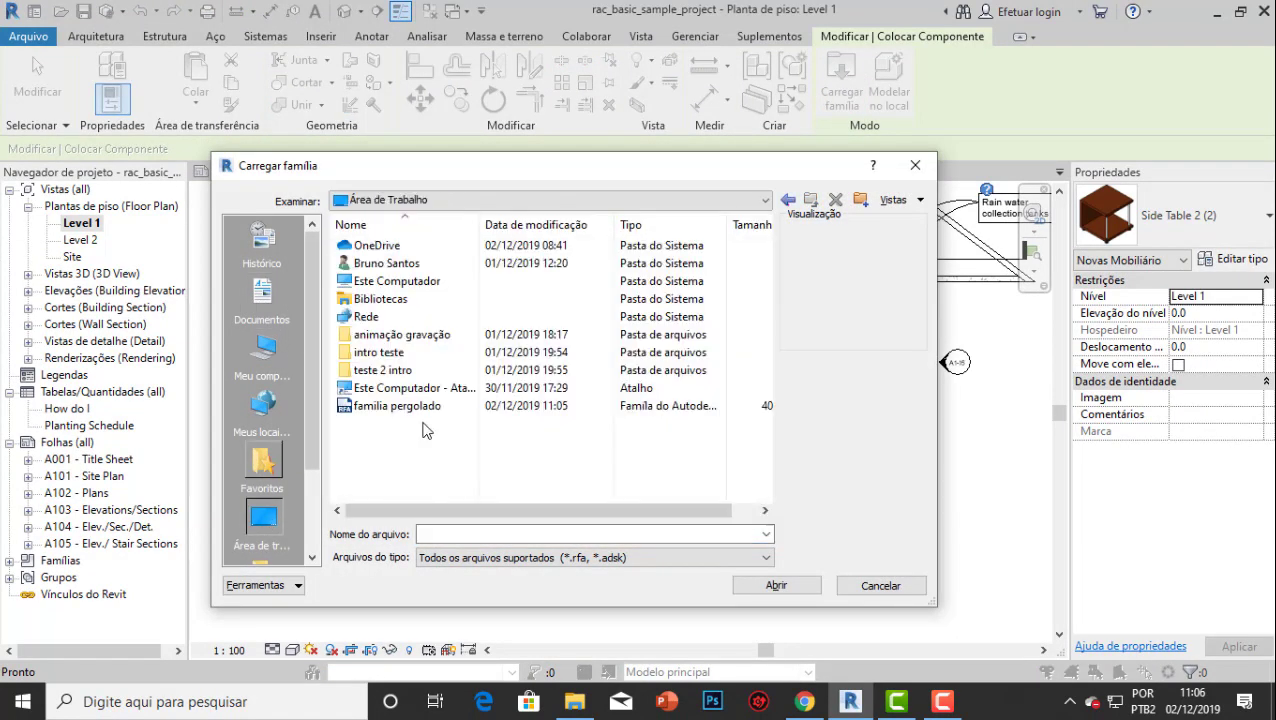
left_click(392, 408)
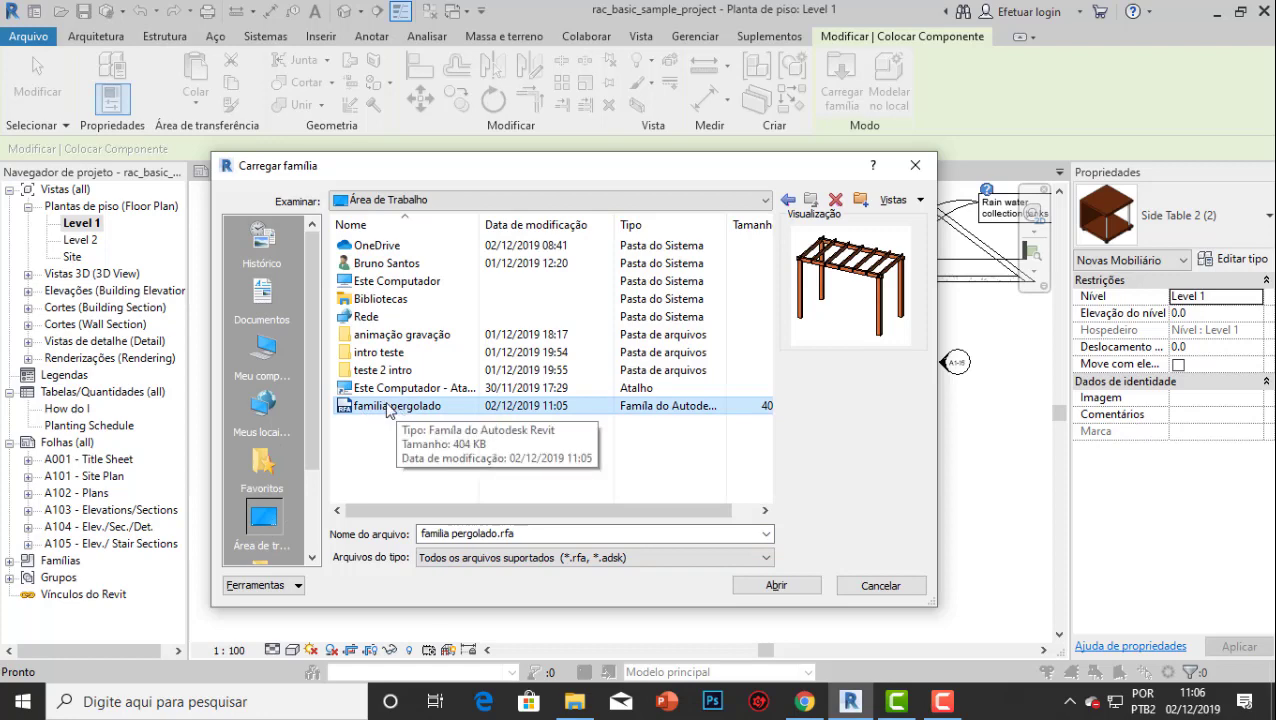
left_click(806, 592)
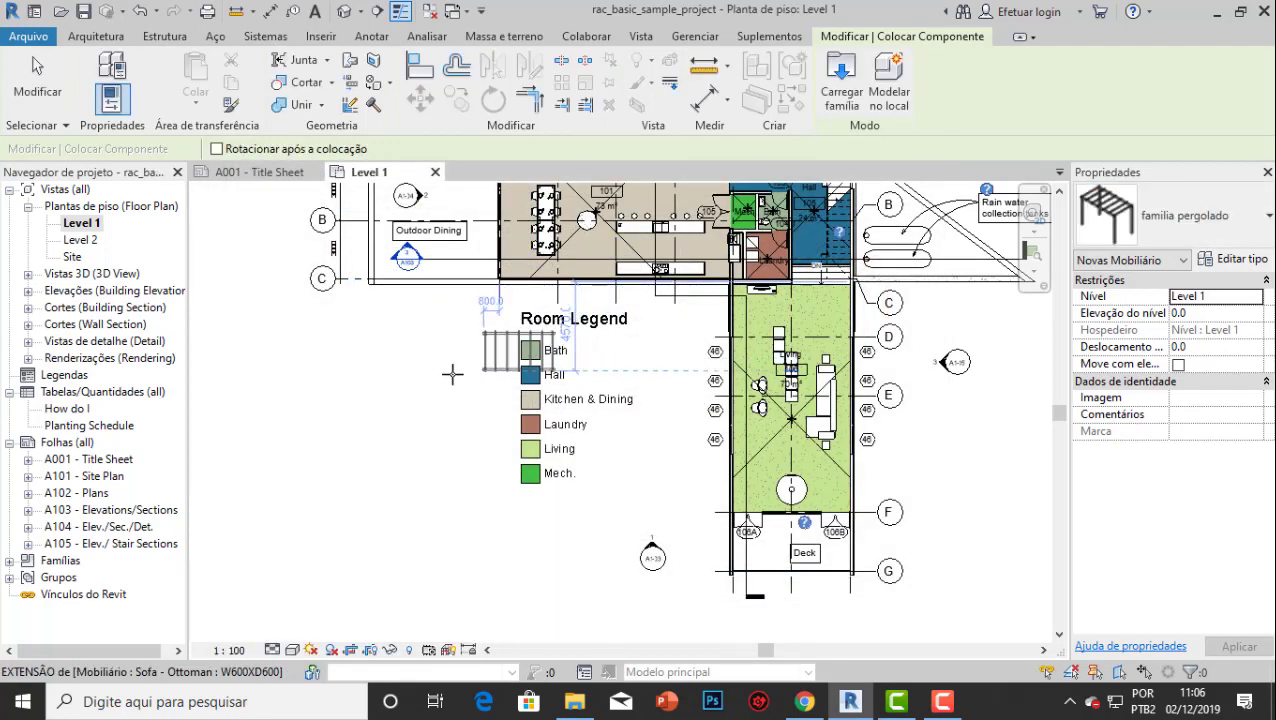
Place the pergola, rotated 90 degrees, on the Outdoor Dining terrace, its insertion corner about 3900 mm from the Kitchen & Dining wall.
scroll(393, 336, "up", 2)
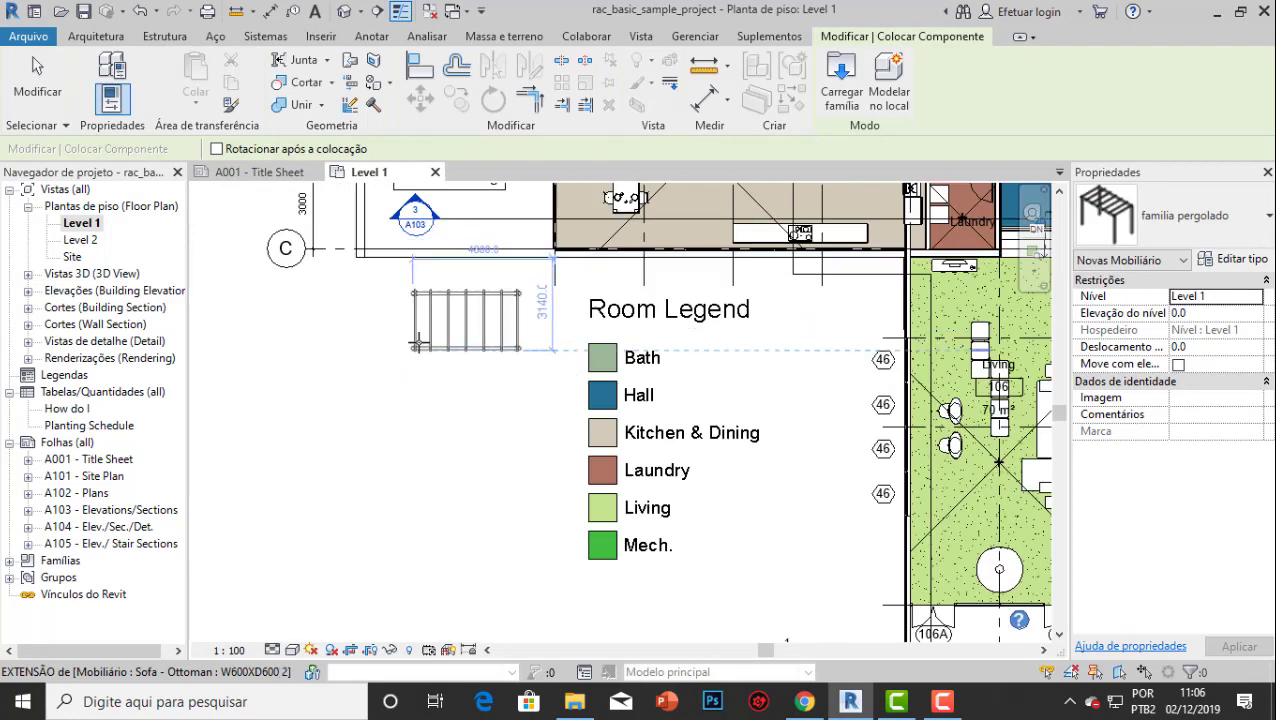
scroll(328, 352, "down", 2)
middle_click_drag(332, 412, 398, 447)
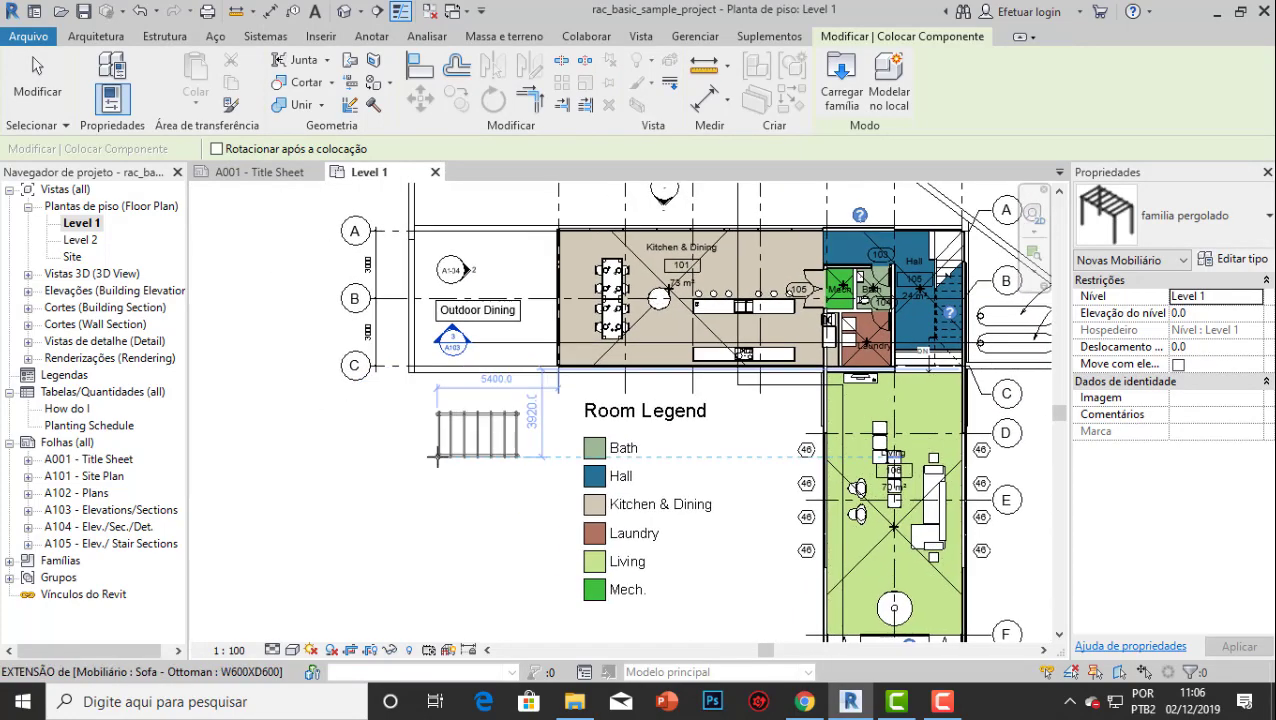
scroll(456, 441, "up", 4)
middle_click_drag(452, 277, 420, 452)
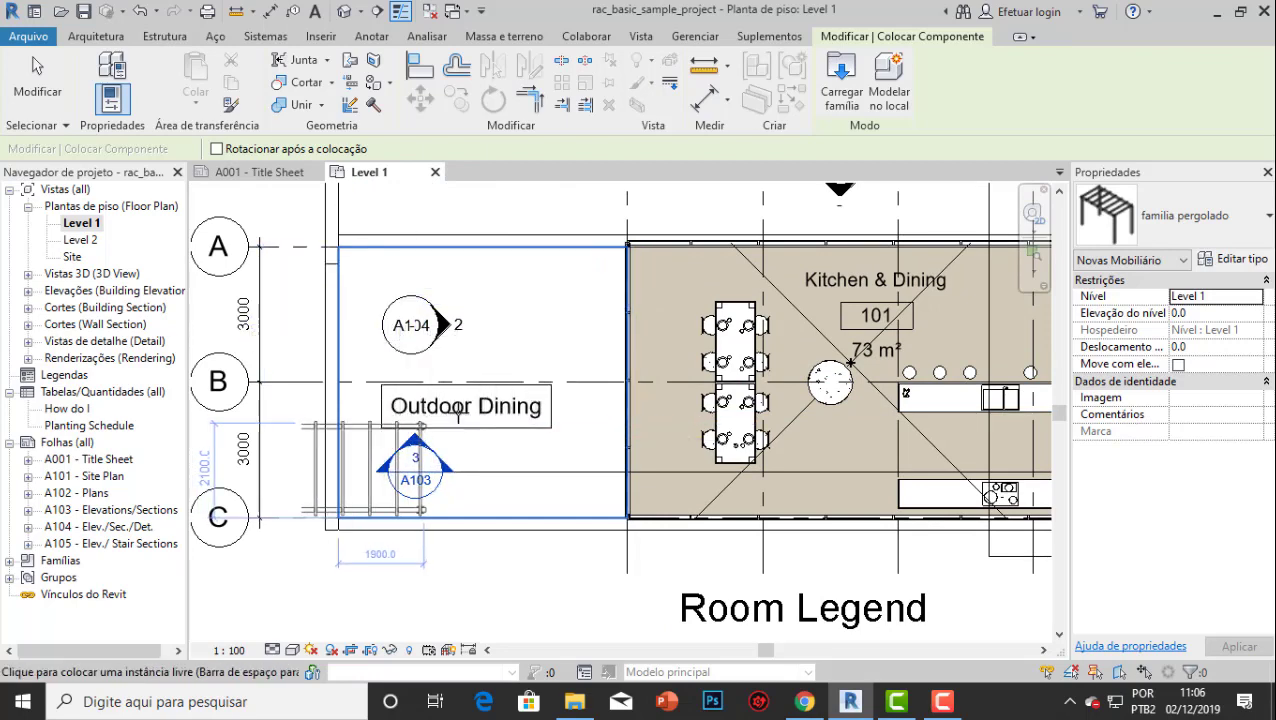
key("space")
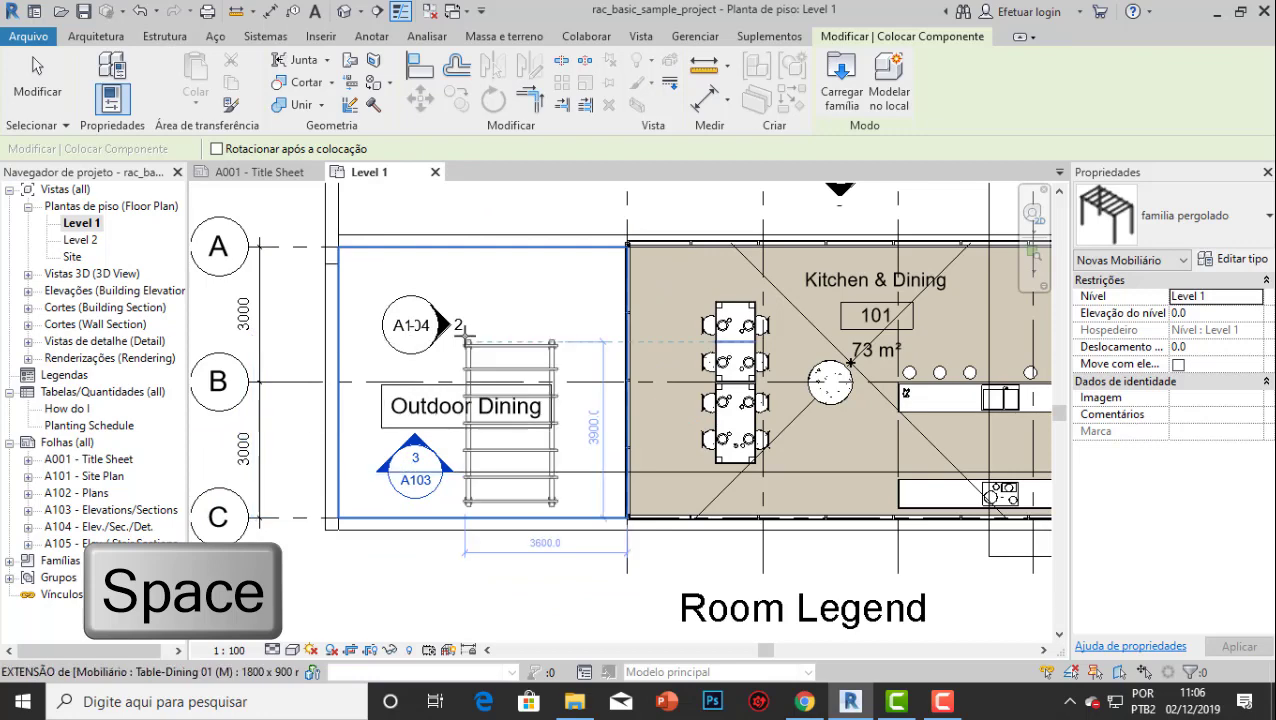
left_click(453, 306)
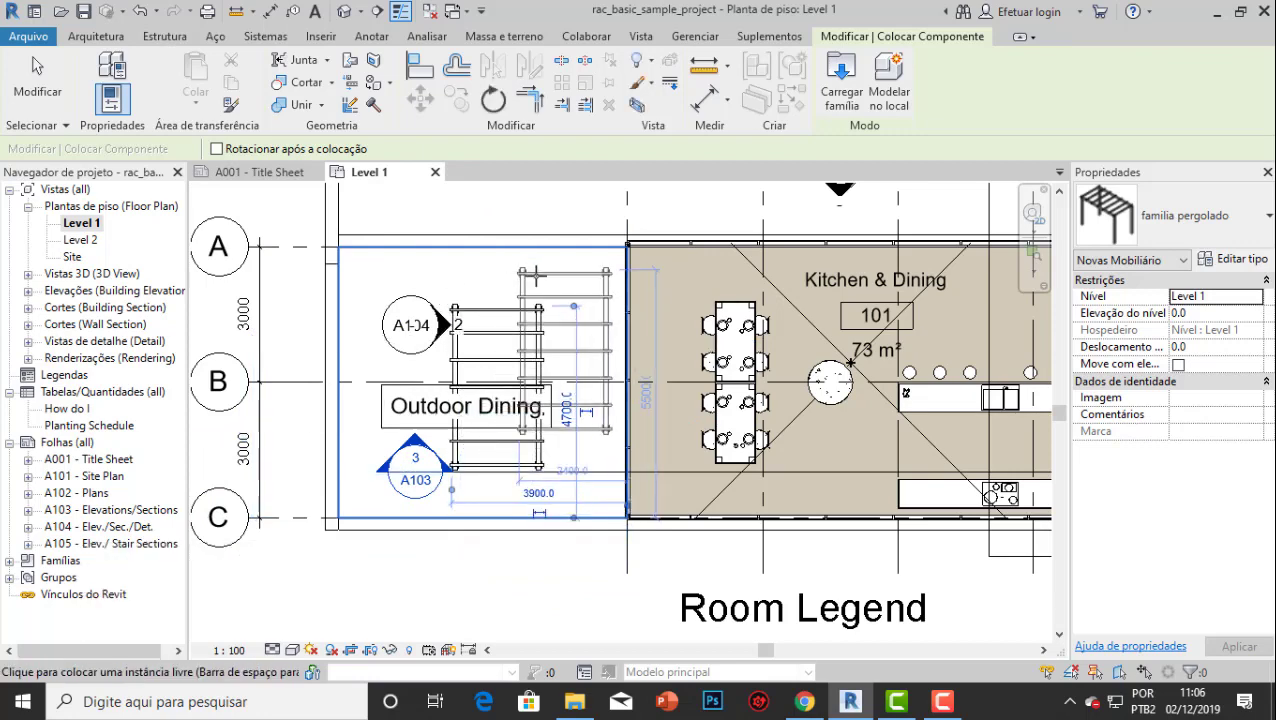
key("Escape")
key("Escape")
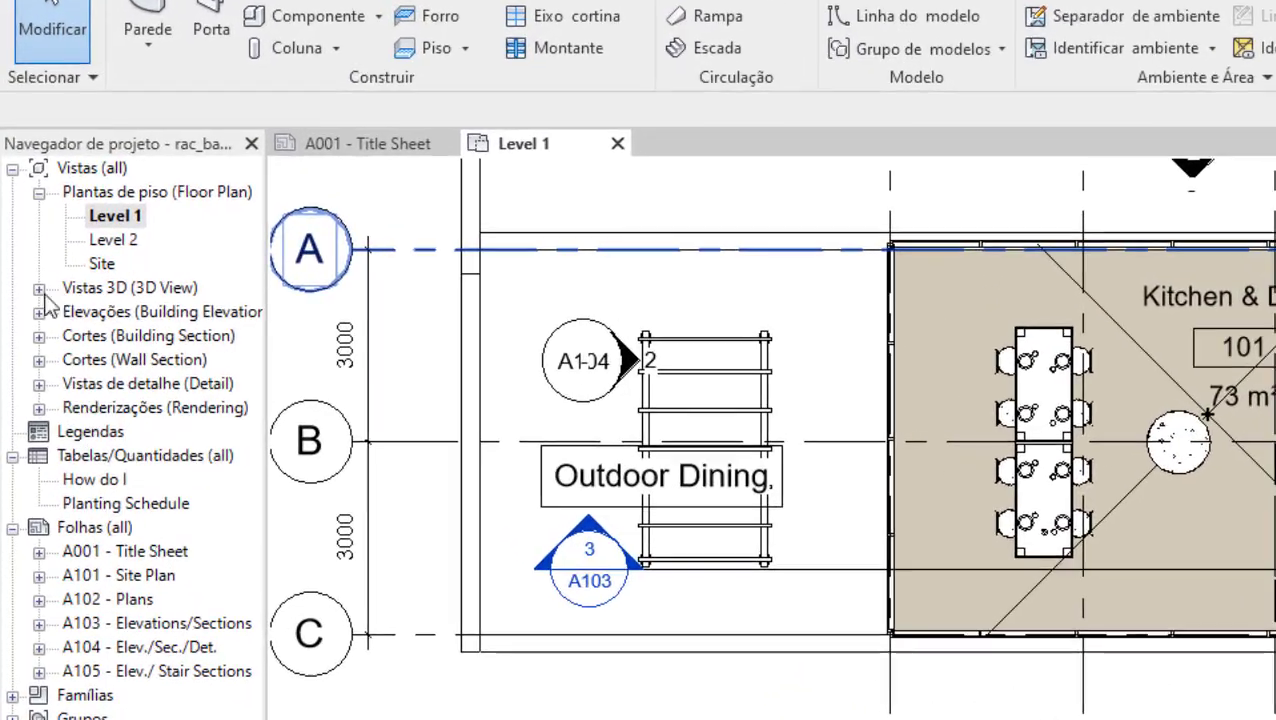
Open the {3D} view at the placed pergola and set its visual style to Realista.
left_click(28, 273)
double_click(104, 456)
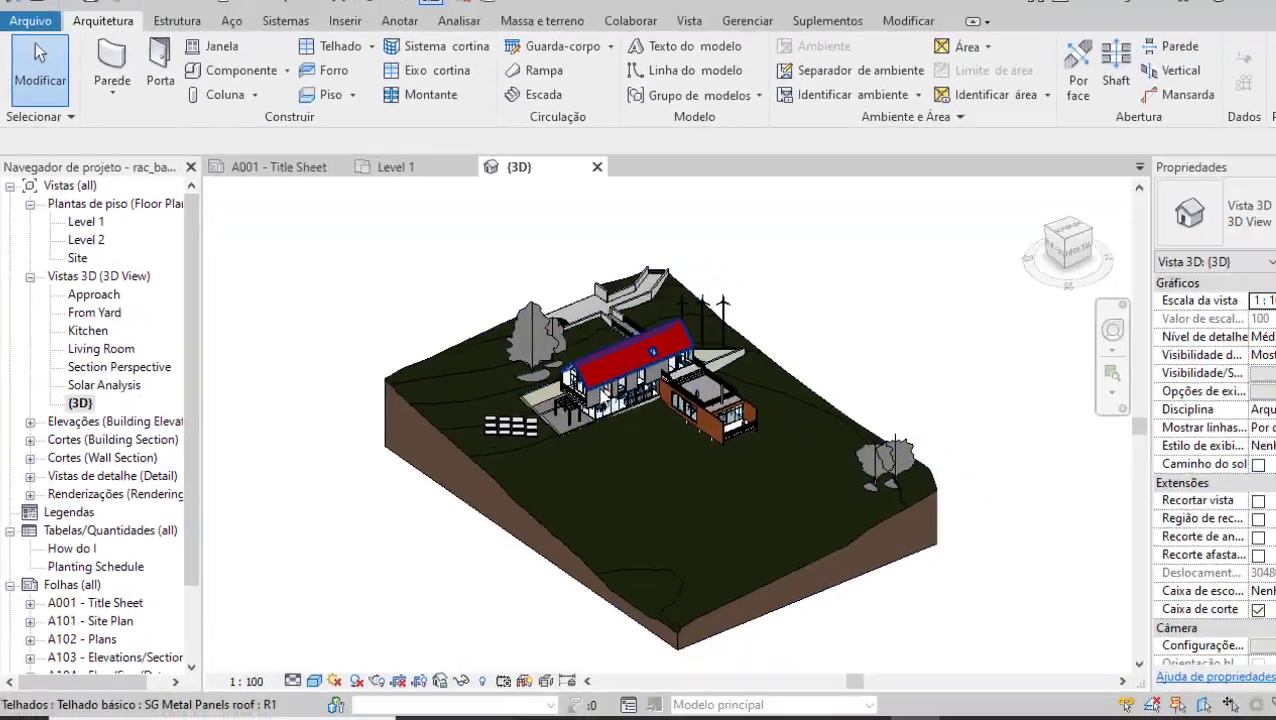
scroll(739, 544, "up", 5)
scroll(523, 456, "up", 8)
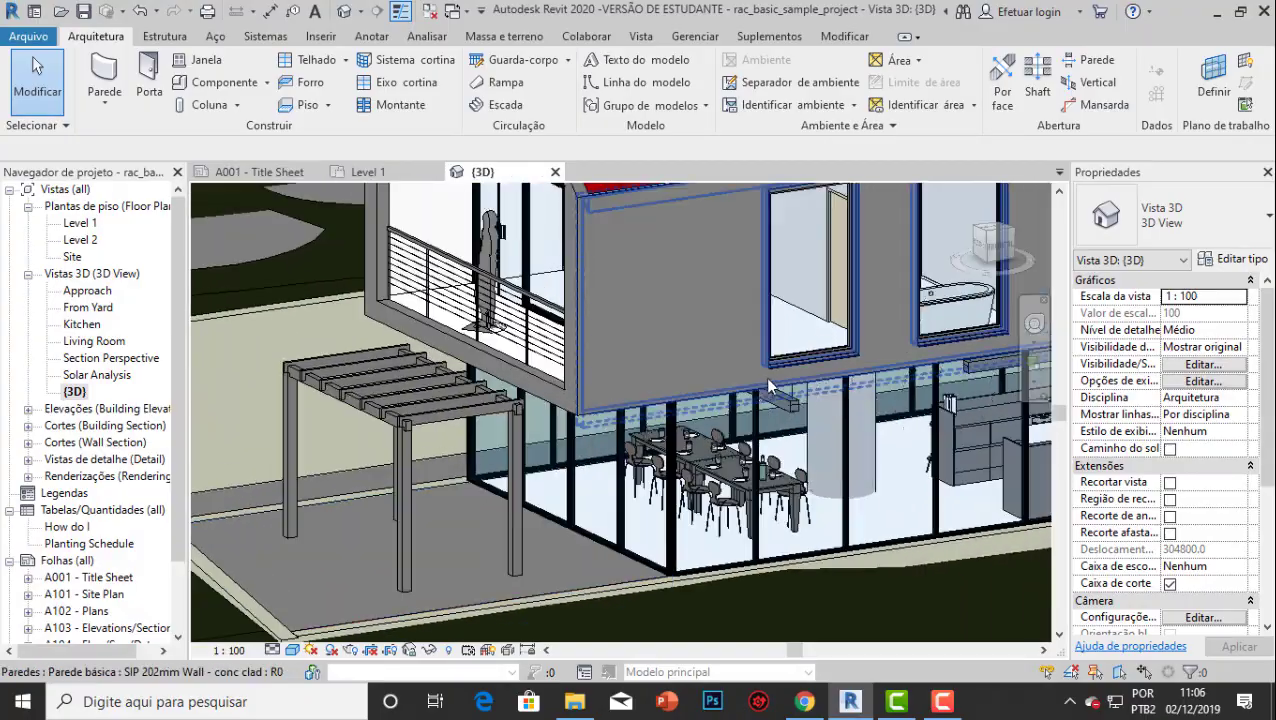
scroll(768, 384, "down", 1)
middle_click_drag(768, 384, 735, 342)
scroll(430, 380, "up", 2)
middle_click_drag(430, 380, 527, 342)
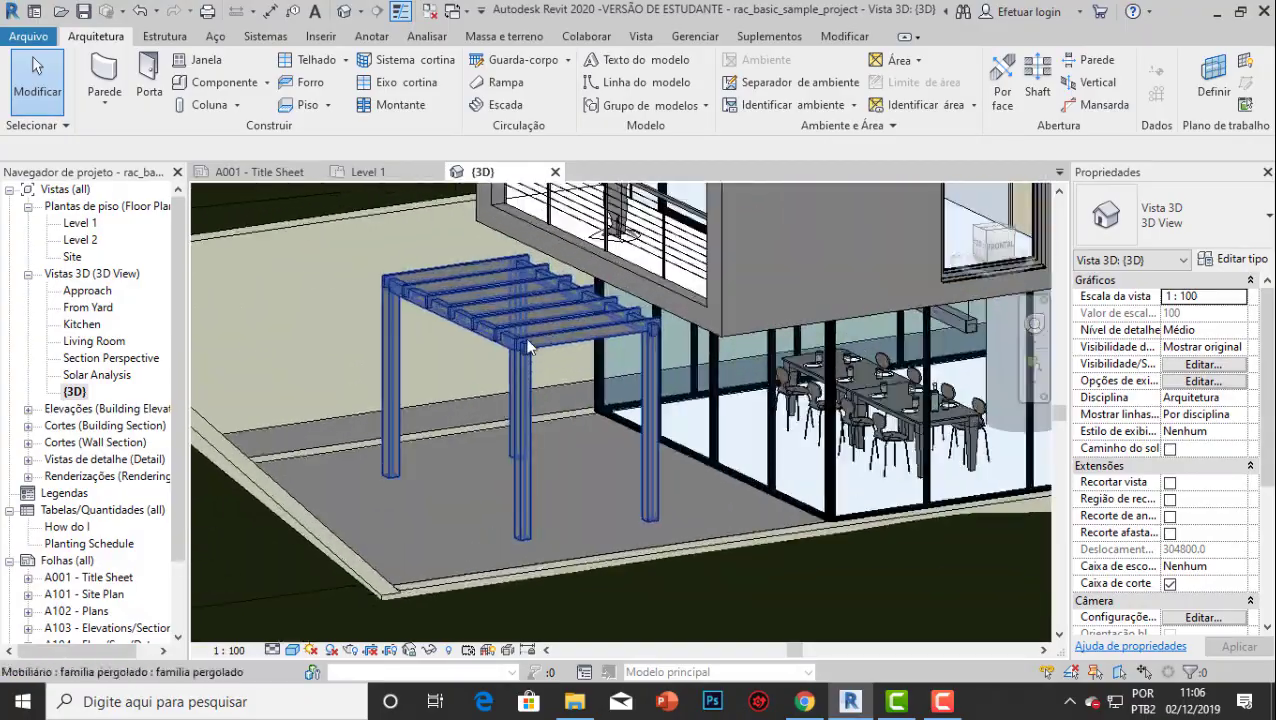
left_click(293, 651)
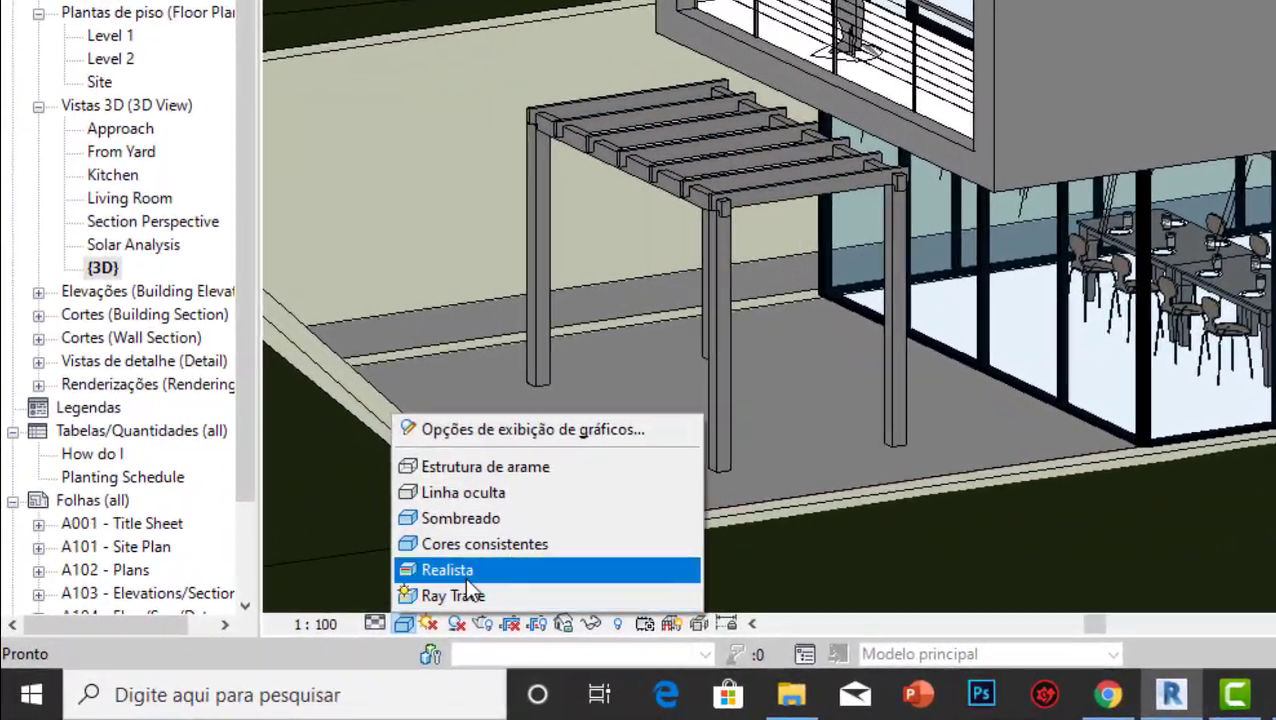
left_click(337, 613)
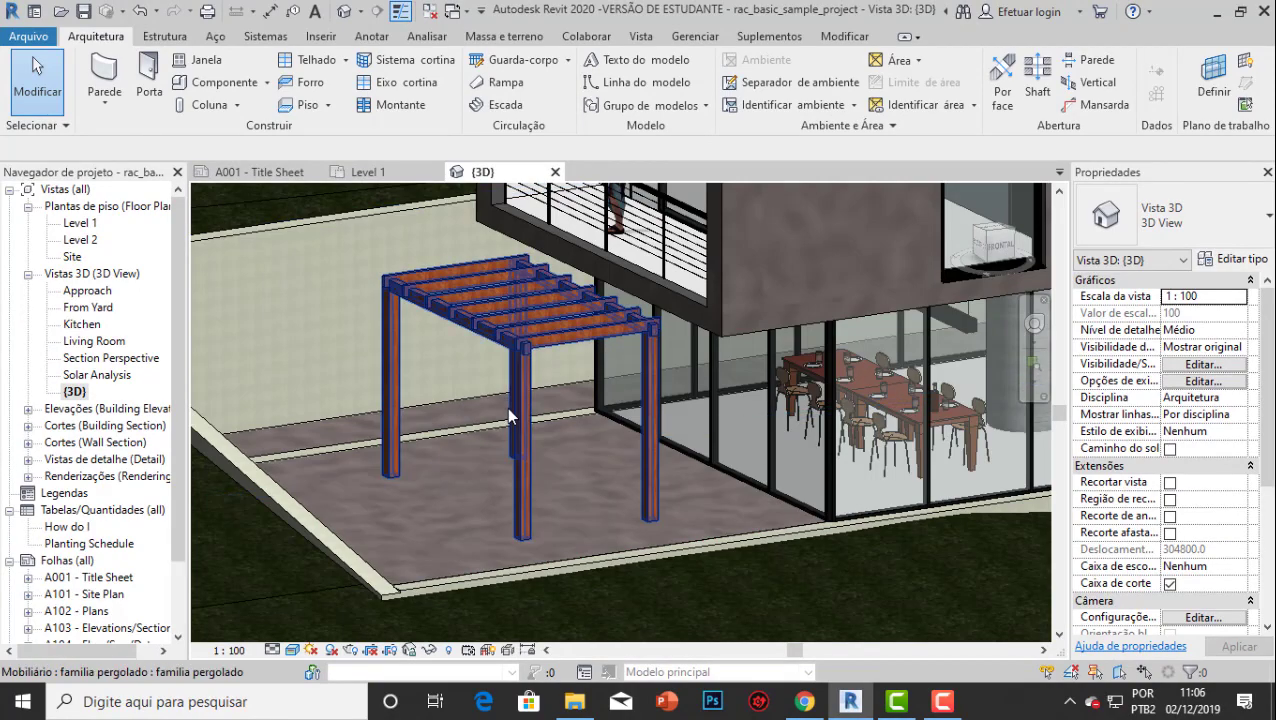
Examine the placed pergola and its wood finish beside the house from several angles and distances.
scroll(509, 416, "down", 2)
middle_click_drag(478, 428, 519, 556, "shift")
middle_click_drag(488, 300, 520, 383)
scroll(523, 395, "up", 4)
scroll(523, 395, "down", 3)
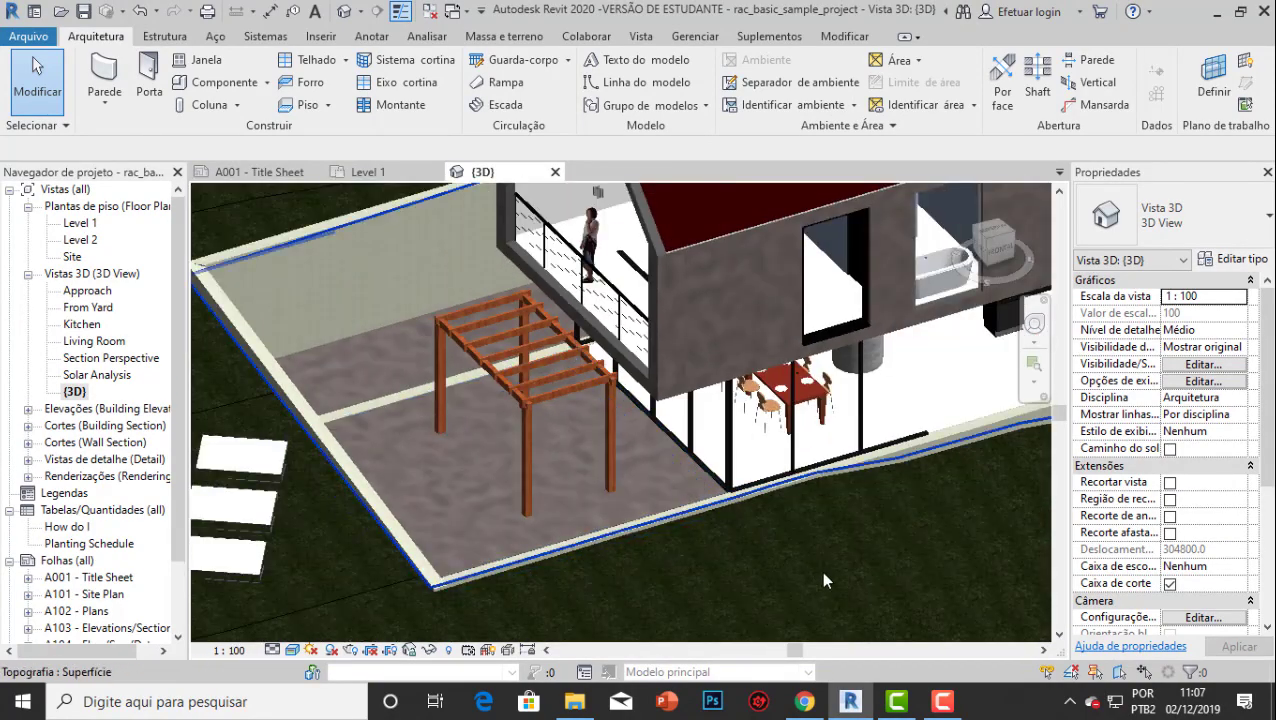
middle_click_drag(825, 581, 772, 509, "shift")
scroll(770, 507, "down", 2)
middle_click_drag(613, 482, 602, 491)
middle_click_drag(500, 438, 466, 448, "shift")
scroll(471, 476, "up", 2)
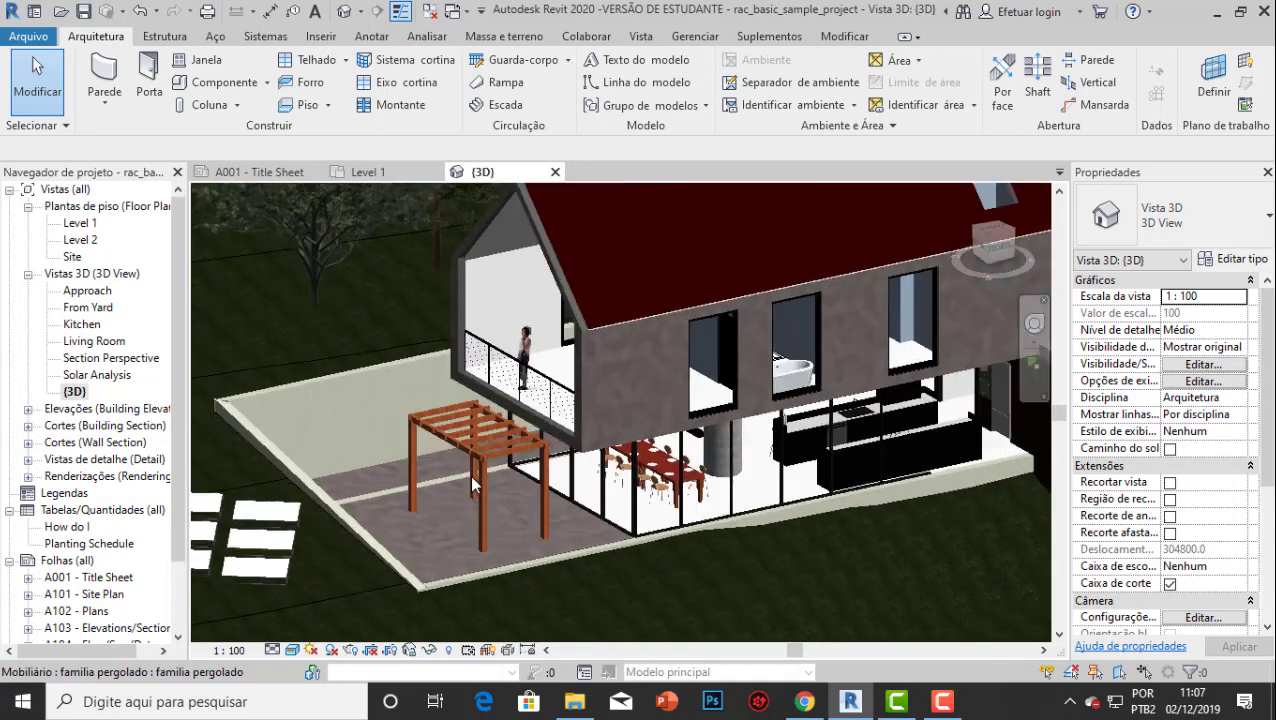
scroll(470, 475, "up", 5)
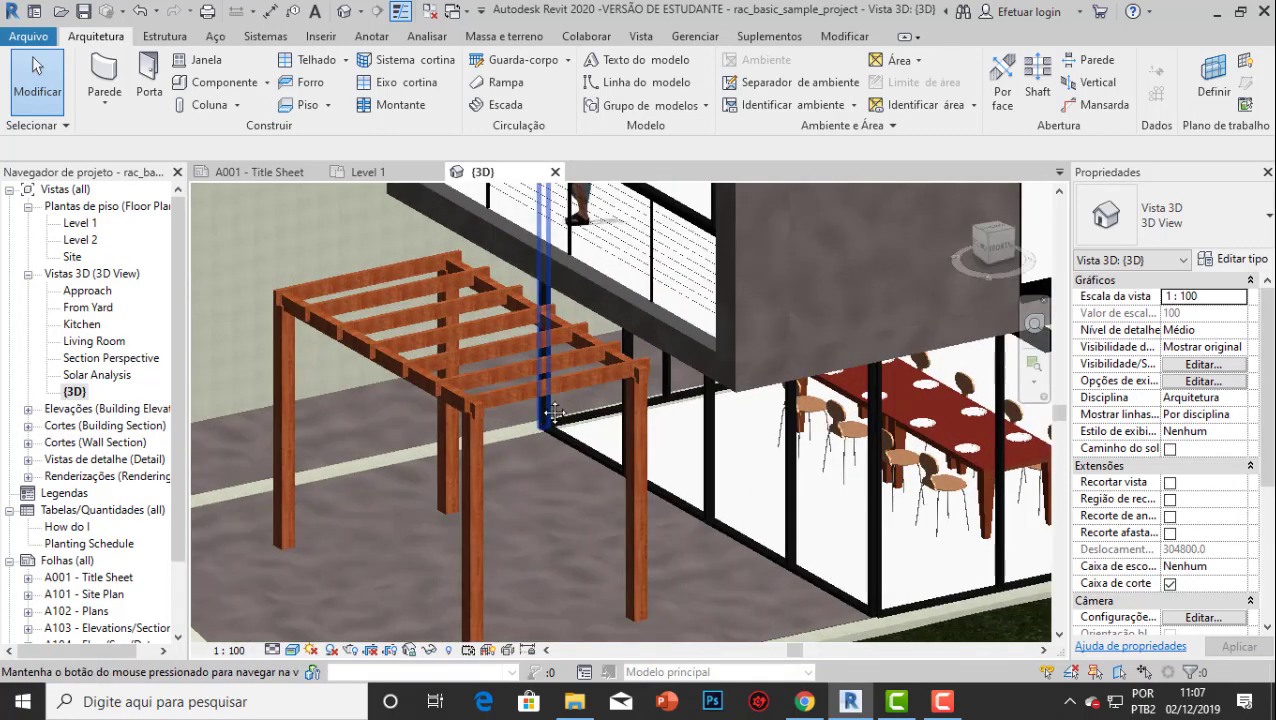
middle_click_drag(555, 412, 563, 394)
scroll(558, 358, "down", 3)
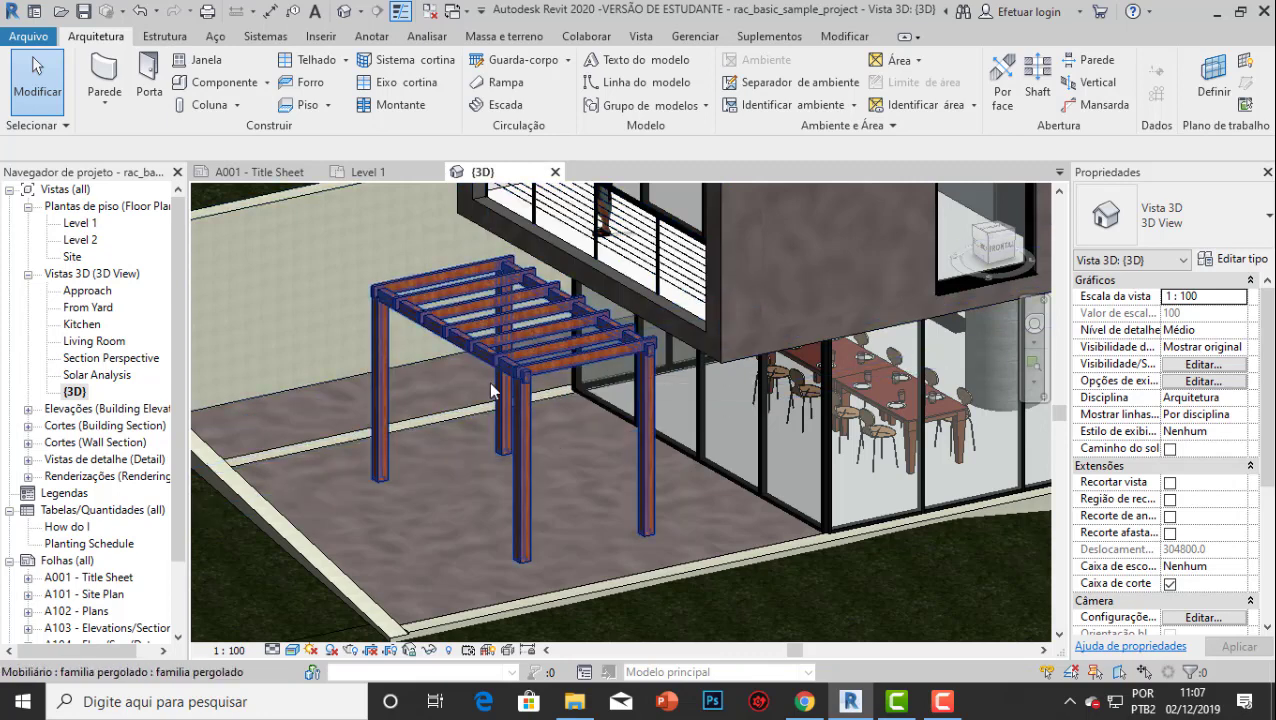
middle_click_drag(556, 420, 454, 405, "shift")
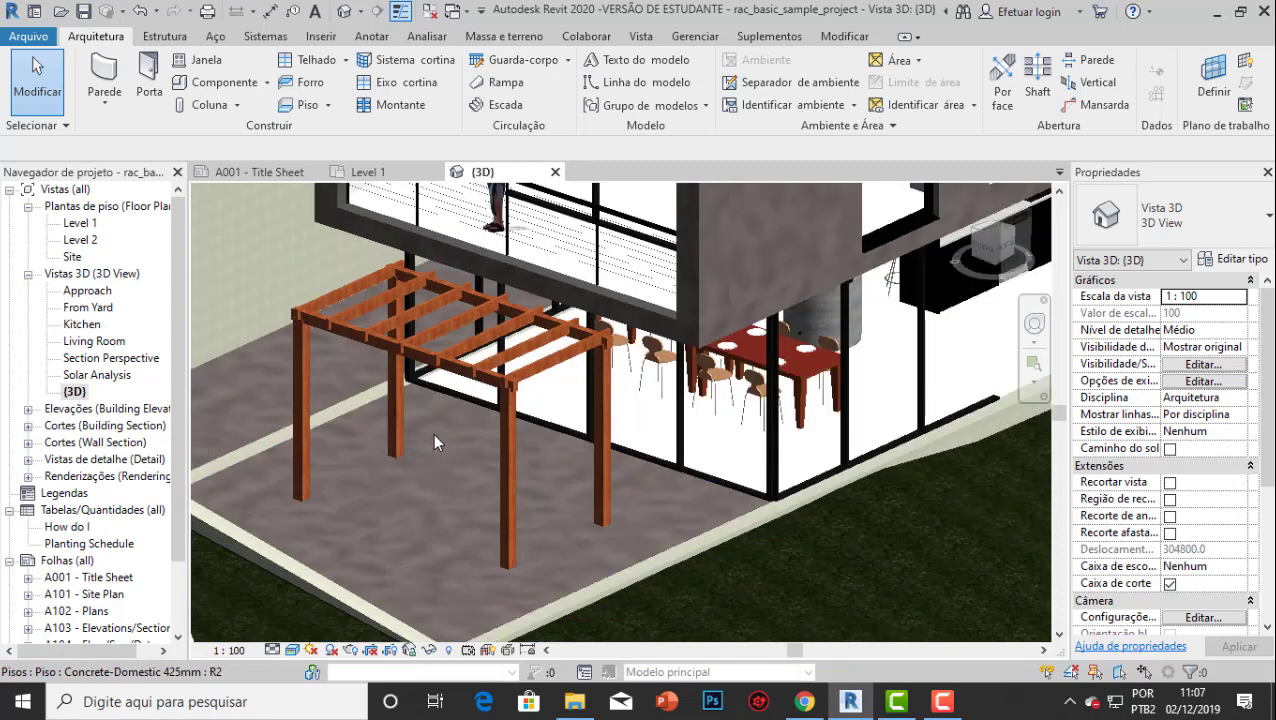
middle_click_drag(433, 433, 573, 361, "shift")
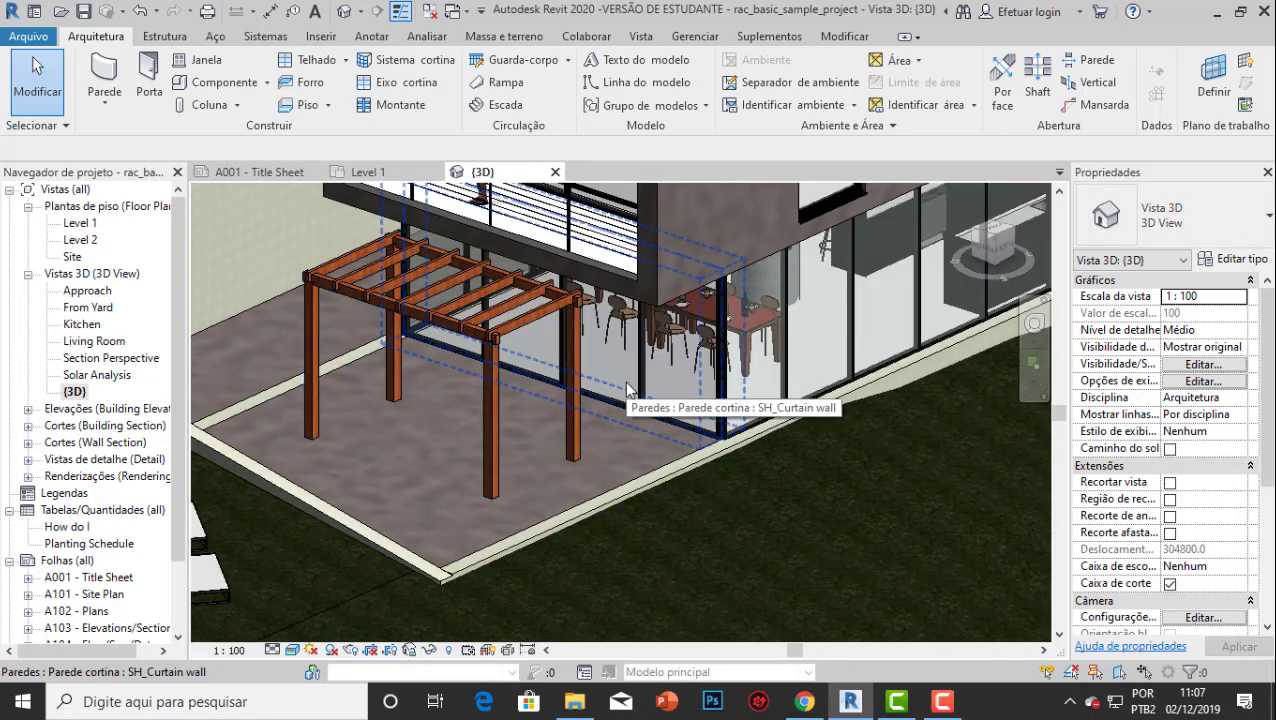